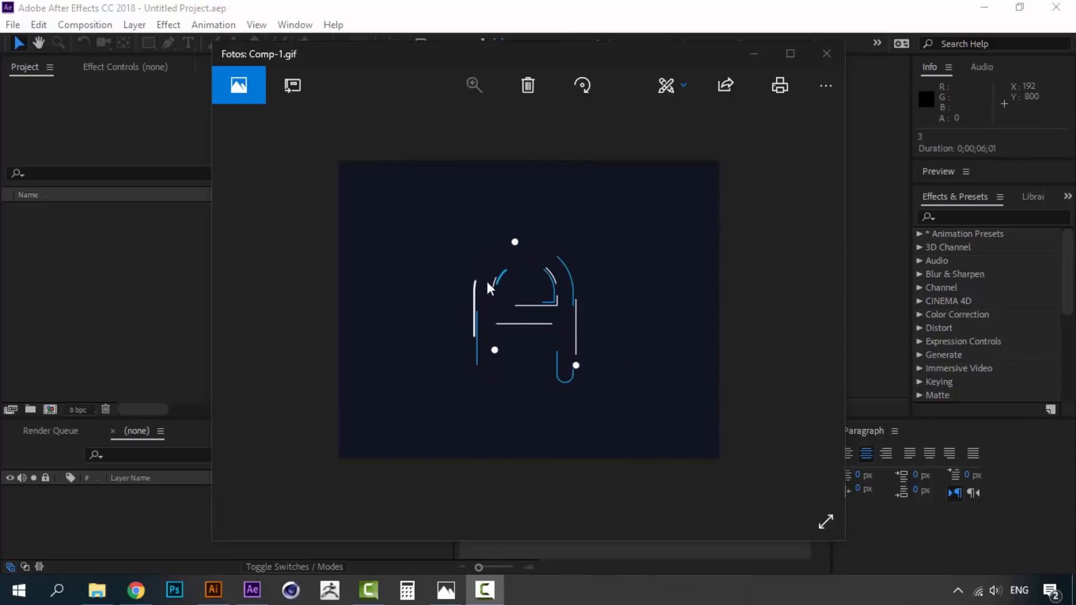
# - Minimize the reference GIF and create an 800 × 800 px composition, Comp 1, with a duration of 10 seconds
pyautogui.click(754, 53)
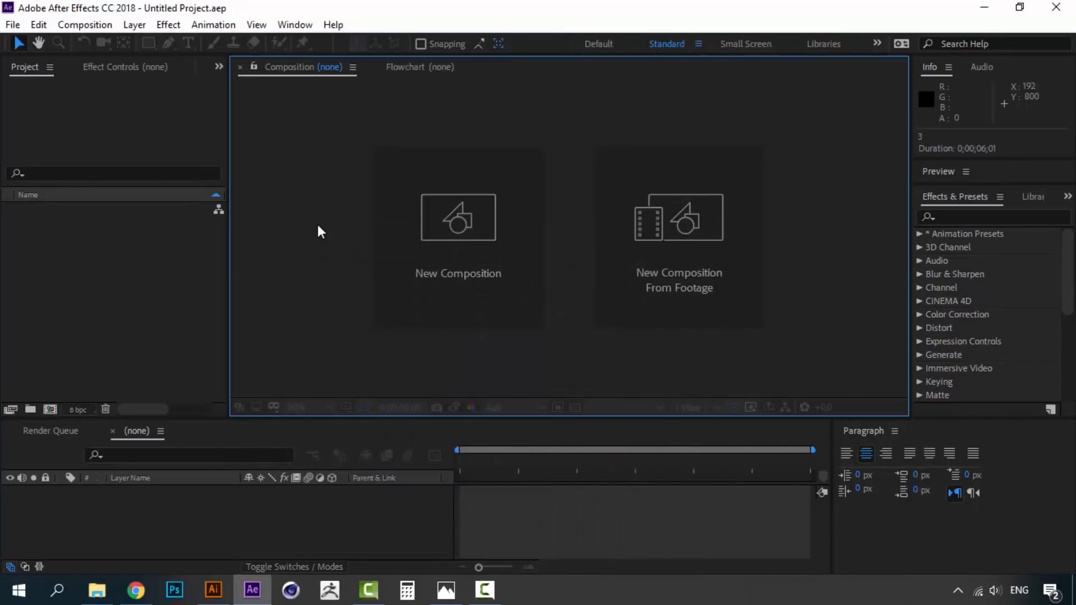
pyautogui.click(454, 230)
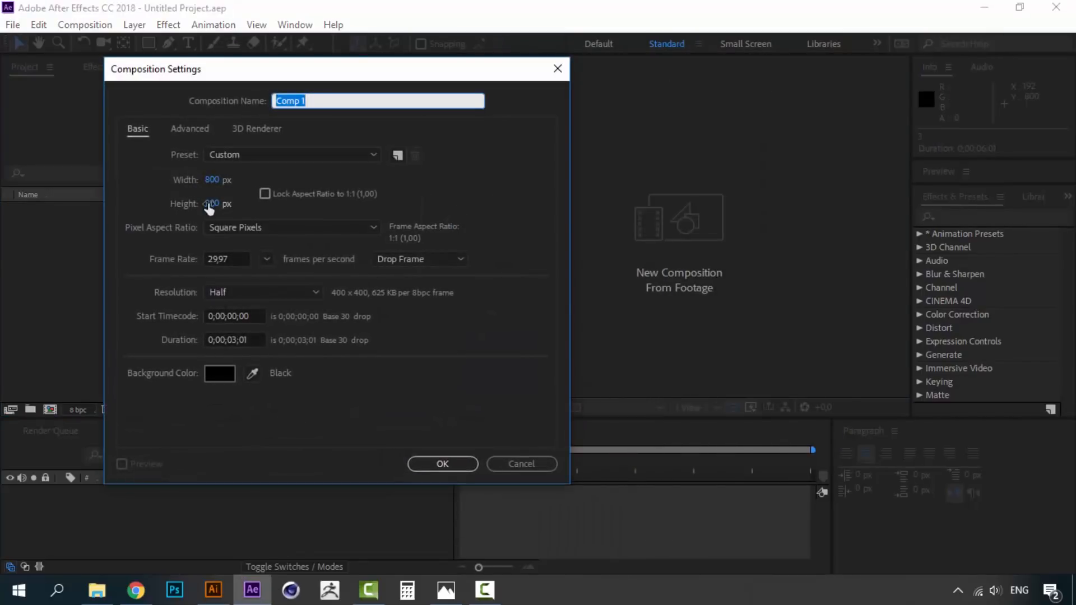
pyautogui.click(233, 339)
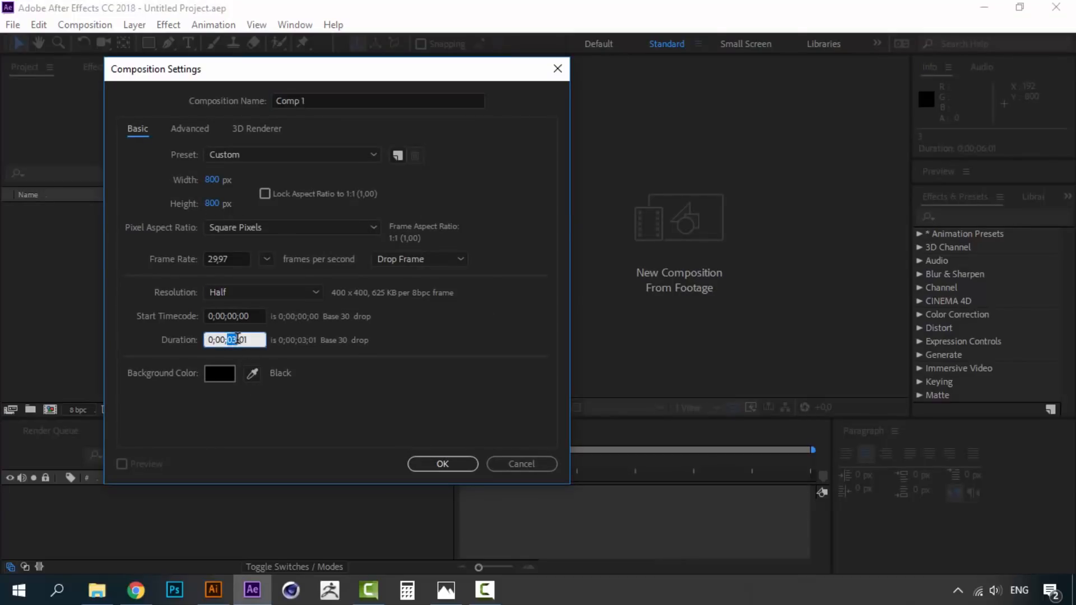
pyautogui.write('10')
pyautogui.click(432, 463)
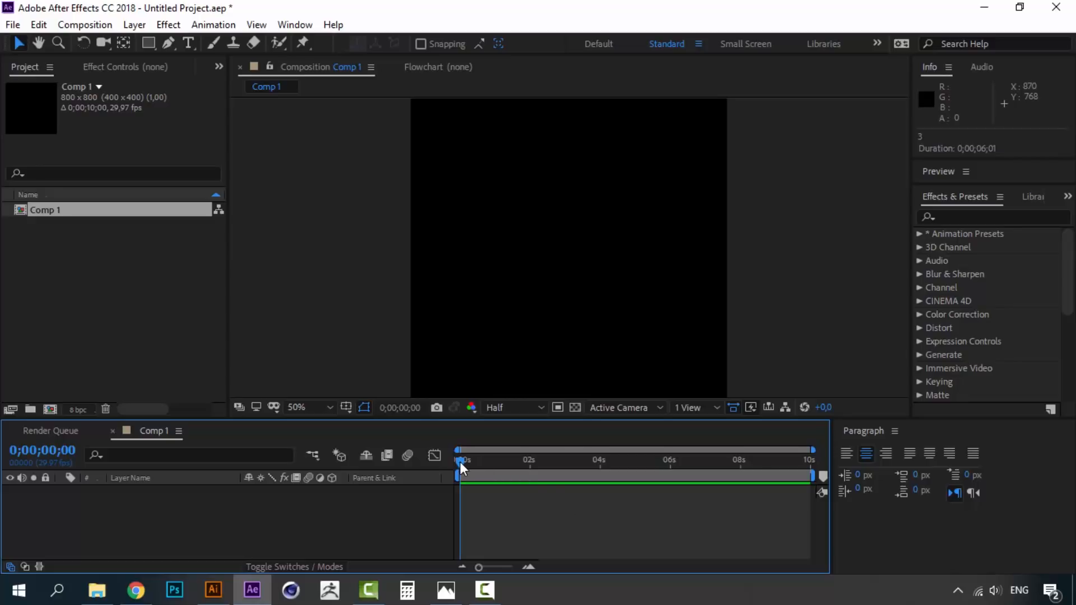
pyautogui.scroll(-3, 535, 266)
pyautogui.scroll(3, 535, 266)
# - Switch to Illustrator and examine the inner and outer outline paths of the letter A in Vector.ai
pyautogui.click(213, 589)
pyautogui.press('z')
pyautogui.click(421, 342)
pyautogui.click(394, 308)
pyautogui.keyDown('alt'); pyautogui.click(424, 250); pyautogui.keyUp('alt')
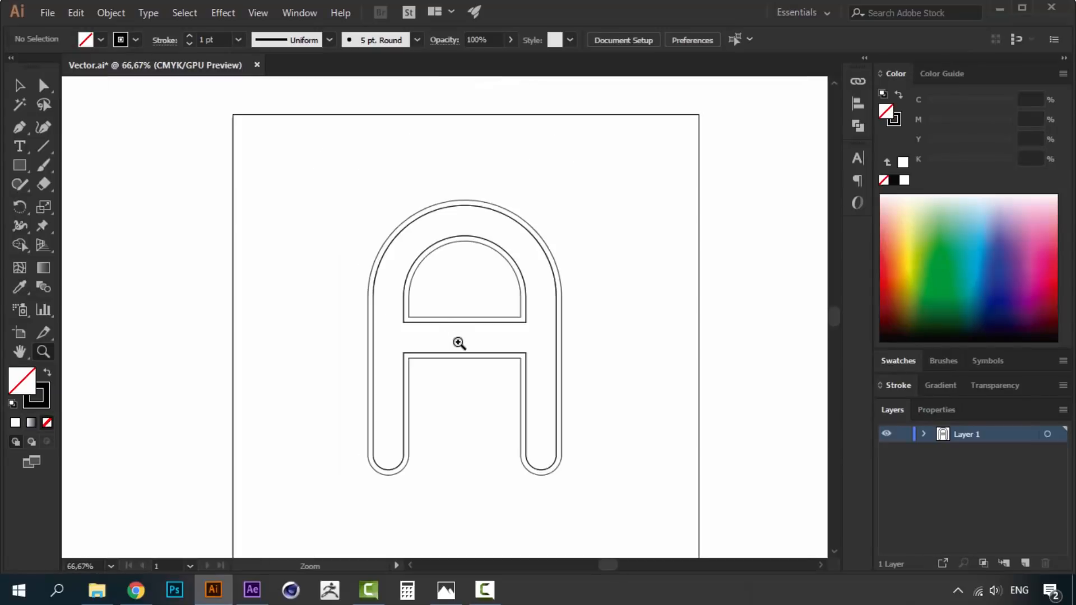
pyautogui.moveTo(464, 347); pyautogui.dragTo(441, 307)
pyautogui.press('v')
pyautogui.click(514, 203)
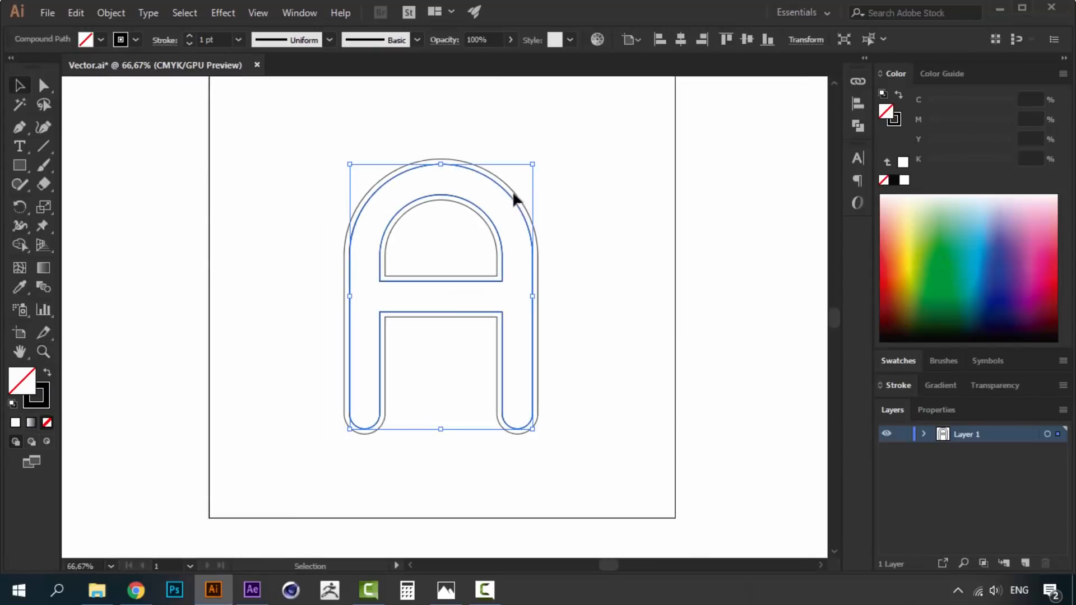
pyautogui.click(569, 190)
pyautogui.click(516, 193)
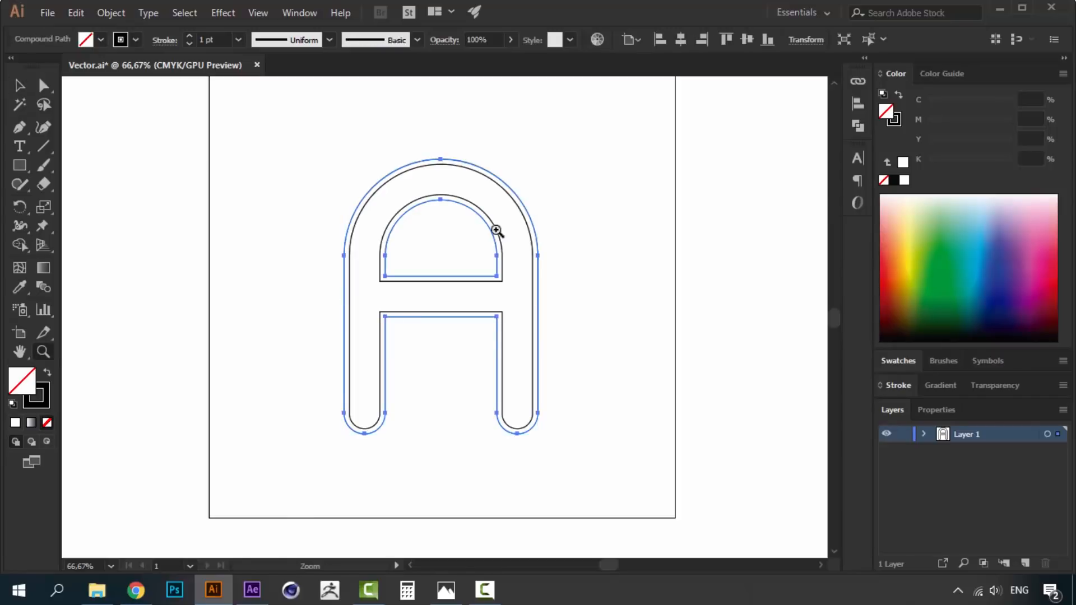
pyautogui.keyDown('ctrl'); pyautogui.click(486, 245); pyautogui.keyUp('ctrl')
pyautogui.moveTo(472, 367); pyautogui.dragTo(502, 277)
pyautogui.click(570, 299)
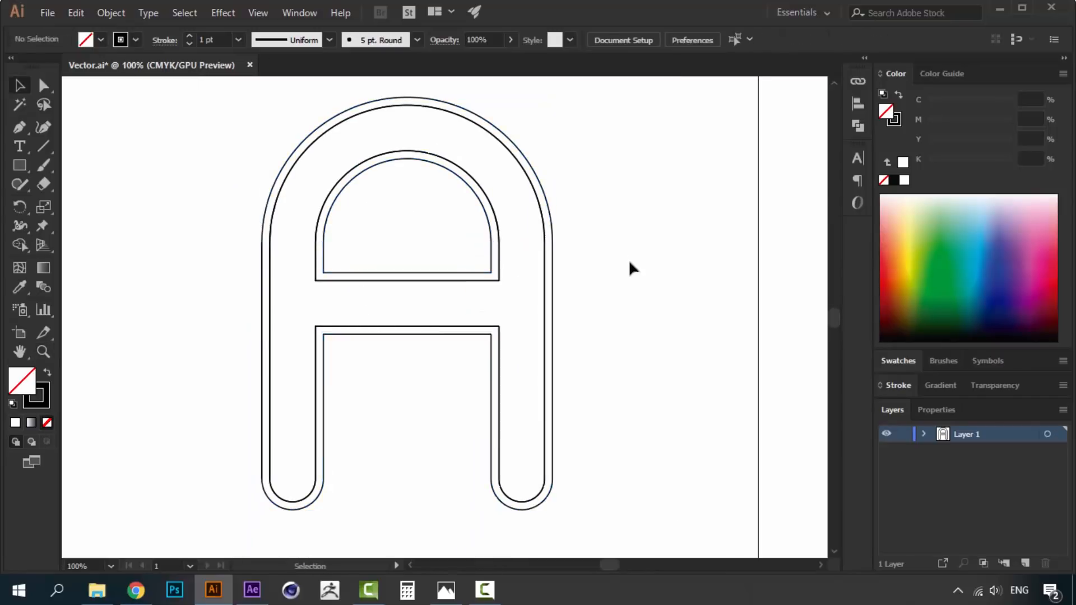
pyautogui.click(540, 200)
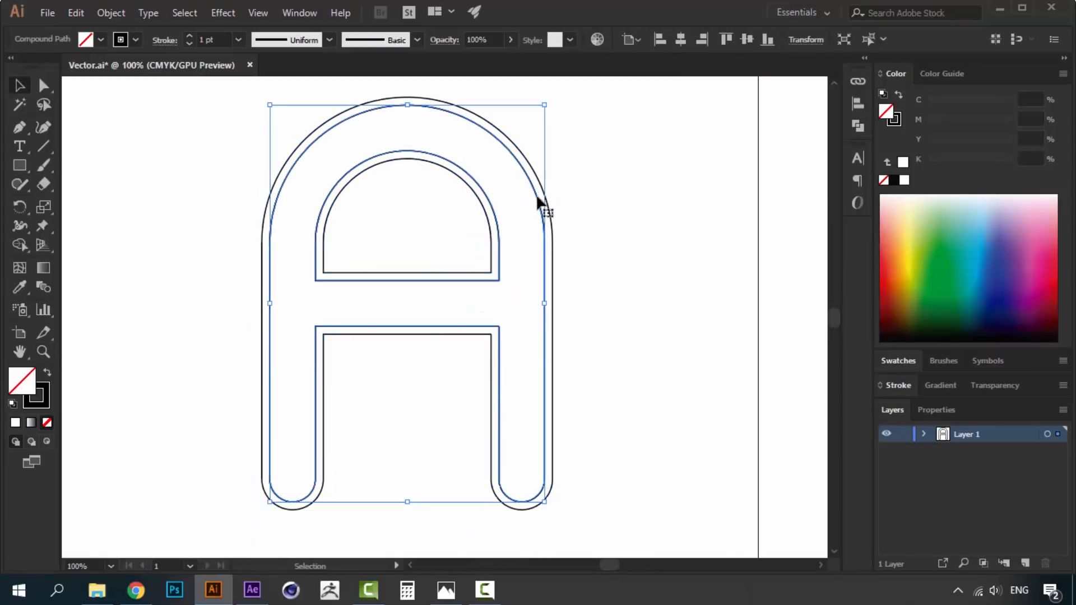
pyautogui.click(533, 173)
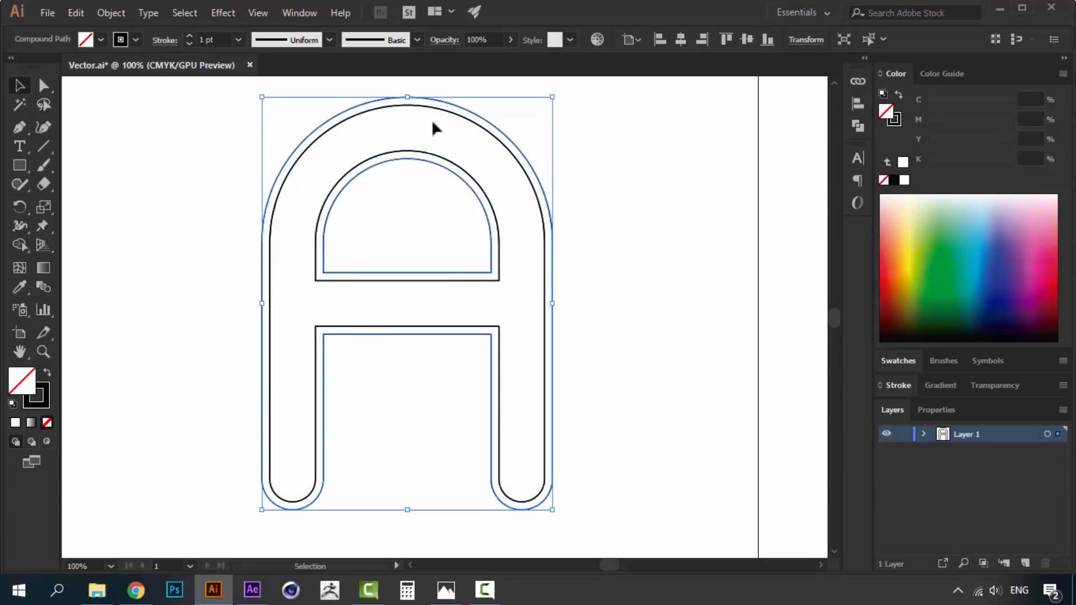
pyautogui.click(637, 269)
pyautogui.press('z')
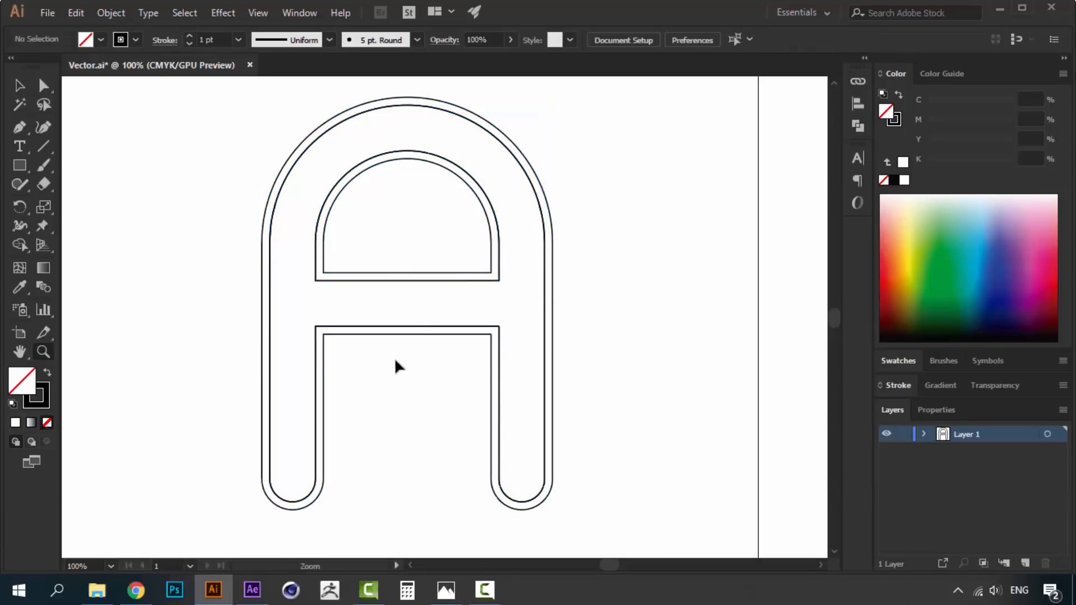
pyautogui.keyDown('alt'); pyautogui.click(396, 360); pyautogui.keyUp('alt')
pyautogui.keyDown('alt'); pyautogui.click(396, 360); pyautogui.keyUp('alt')
pyautogui.moveTo(511, 294); pyautogui.dragTo(441, 334)
pyautogui.press('v')
pyautogui.moveTo(525, 208); pyautogui.dragTo(316, 438)
pyautogui.click(544, 315)
pyautogui.press('z')
pyautogui.click(442, 323)
pyautogui.press('v')
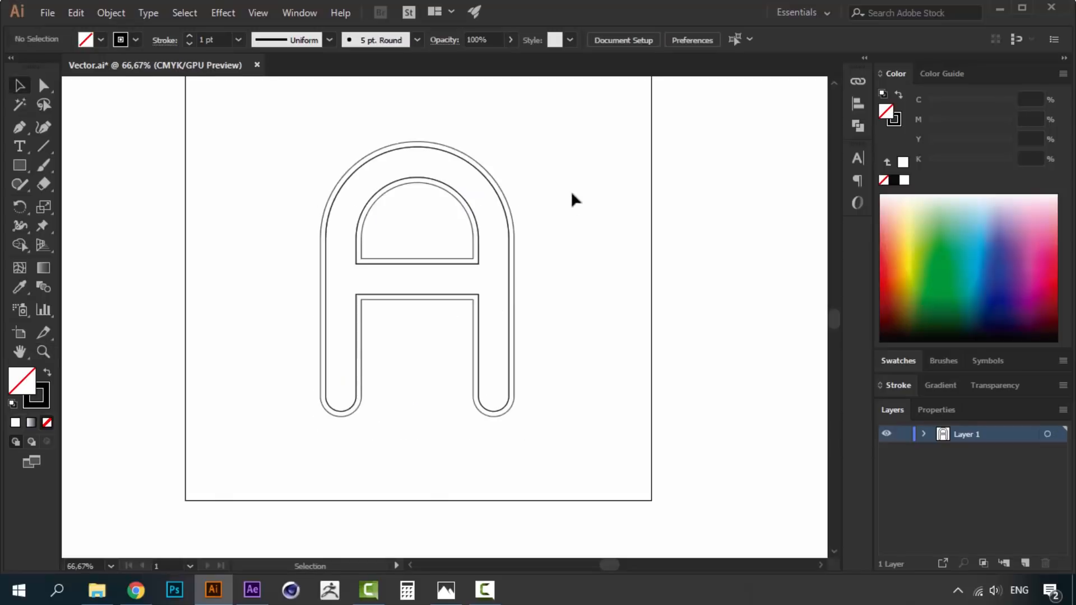
# - Select both compound paths of the letter A and copy them
pyautogui.moveTo(541, 168); pyautogui.dragTo(248, 464)
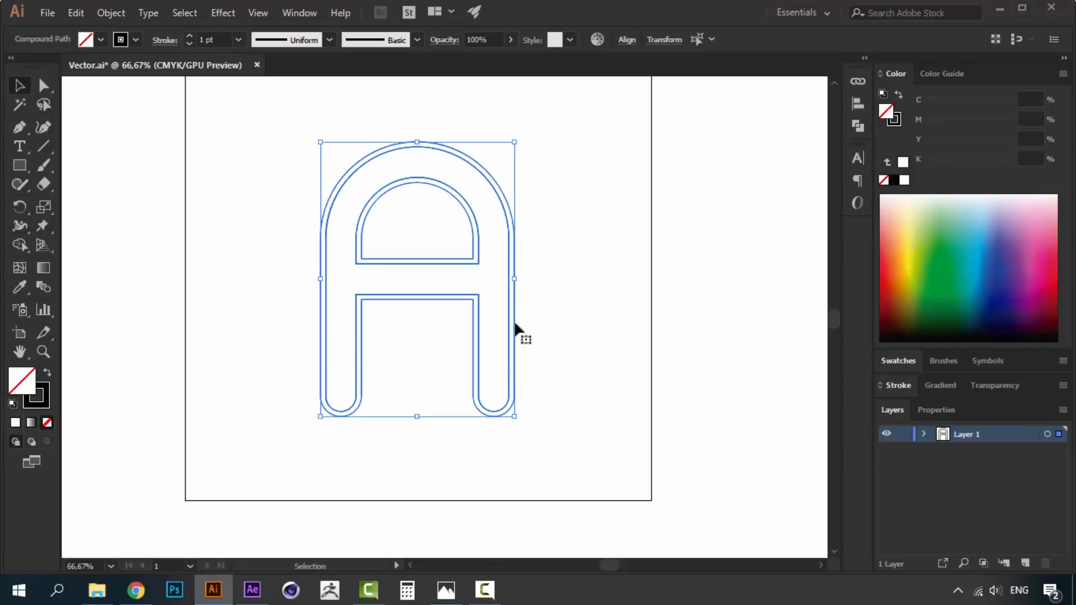
pyautogui.click(577, 163)
pyautogui.moveTo(588, 122); pyautogui.dragTo(240, 504)
pyautogui.press('ctrl')
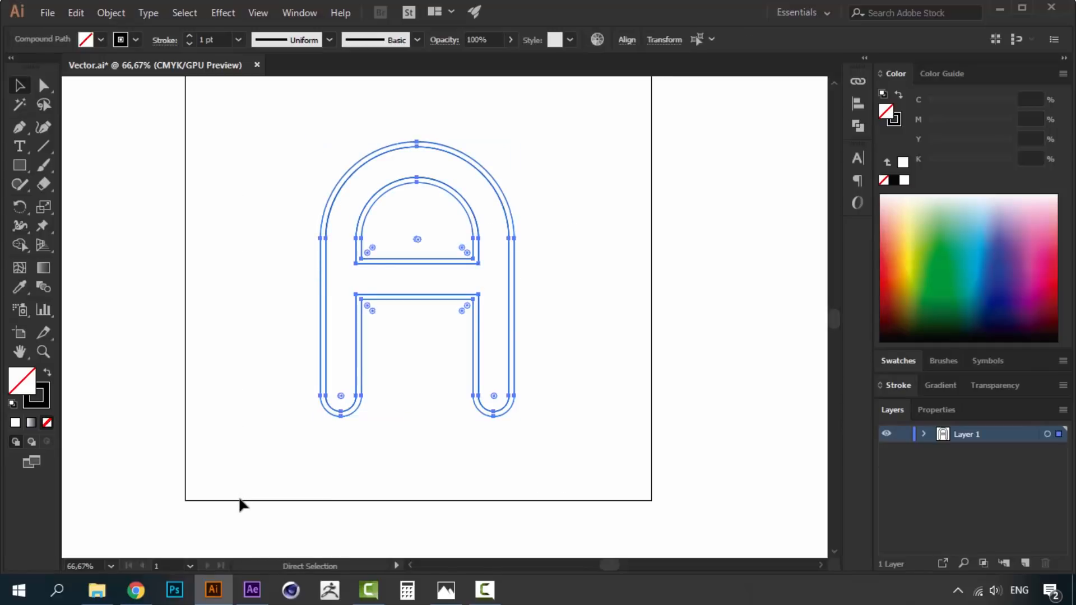
# - Switch to After Effects and add an 800 × 800 px Dark Royal Blue solid layer to Comp 1
pyautogui.click(245, 587)
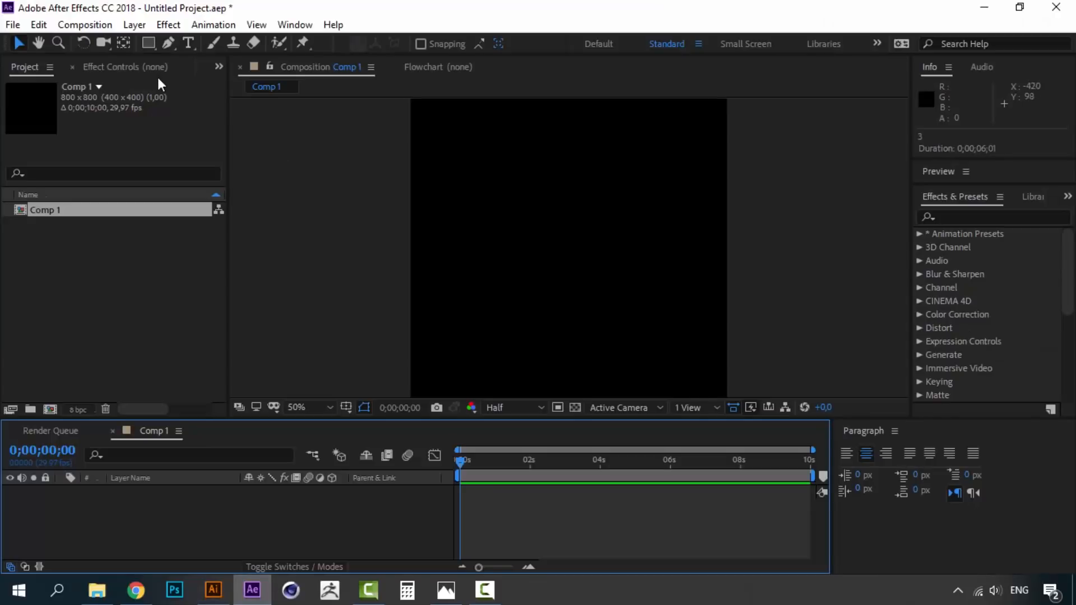
pyautogui.click(139, 31)
pyautogui.moveTo(171, 45)
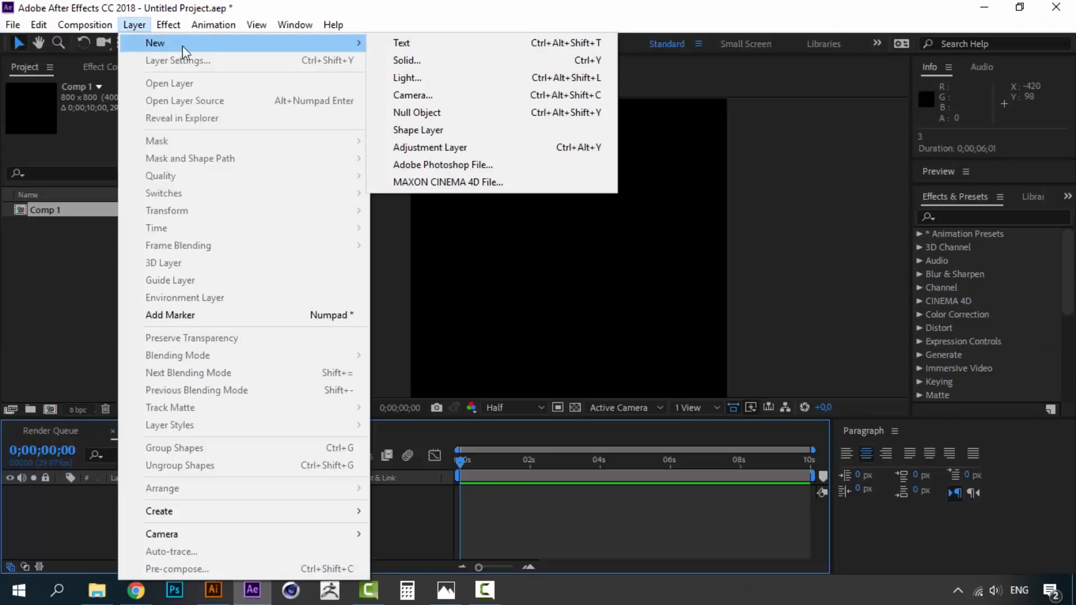
pyautogui.click(488, 62)
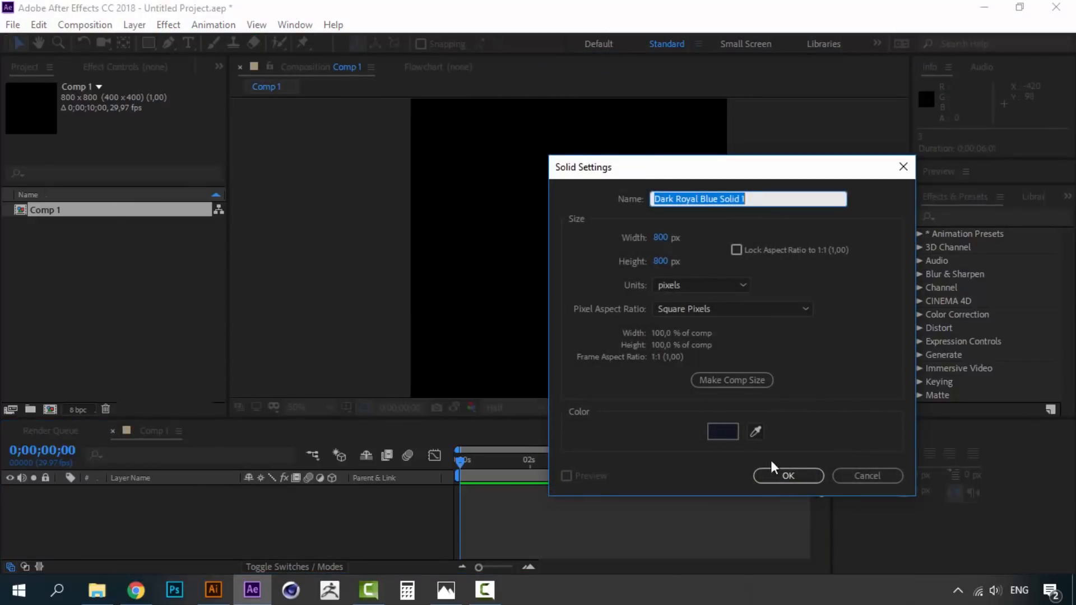
pyautogui.click(786, 475)
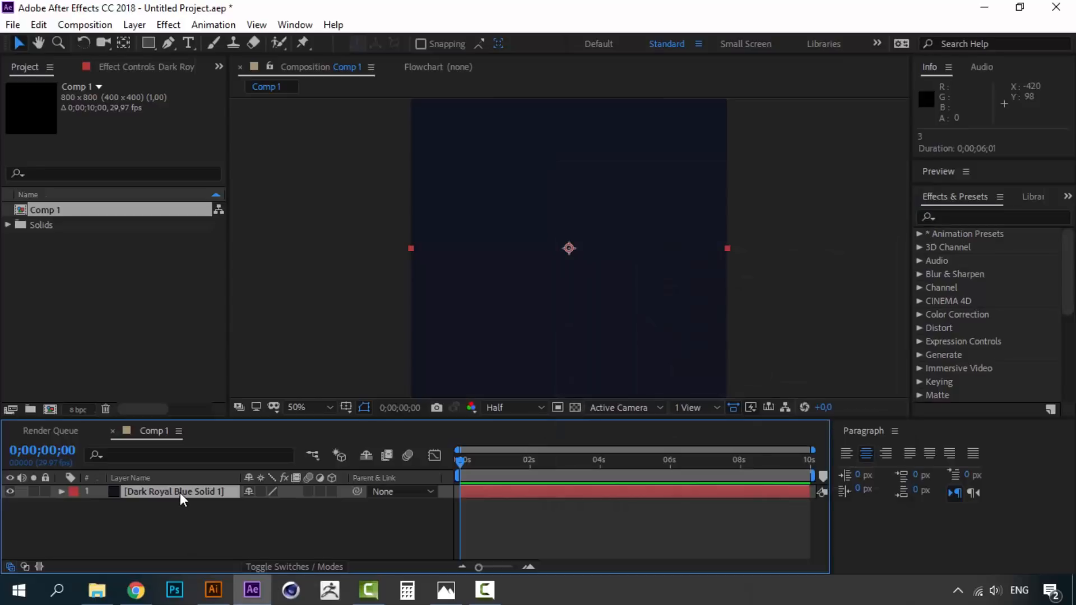
# - Paste the copied letter outlines onto the solid layer as masks and expand its mask list
pyautogui.hotkey('ctrl', 'v')
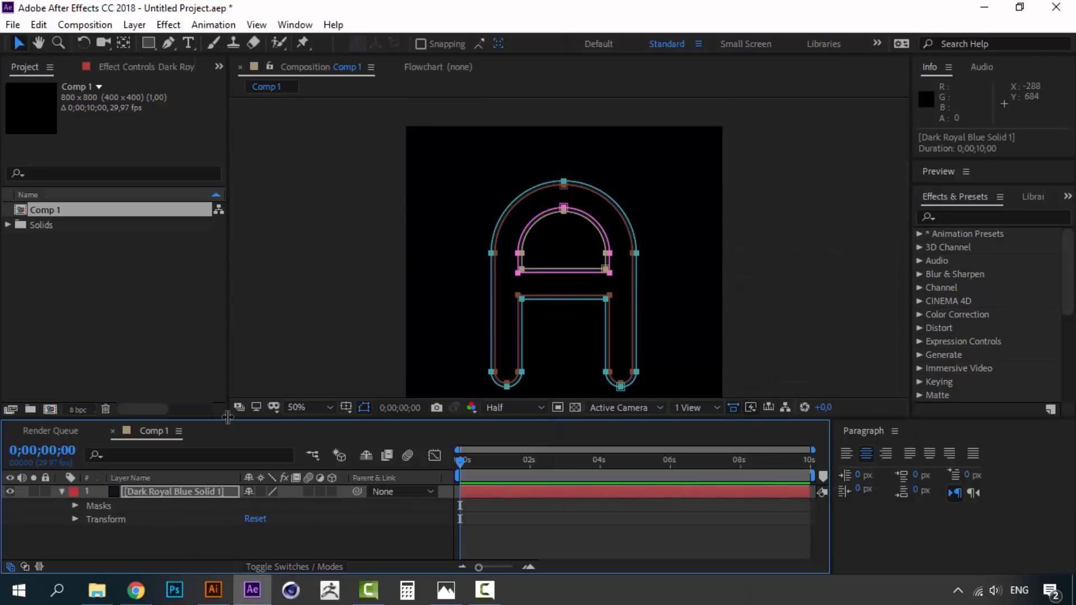
pyautogui.click(171, 492)
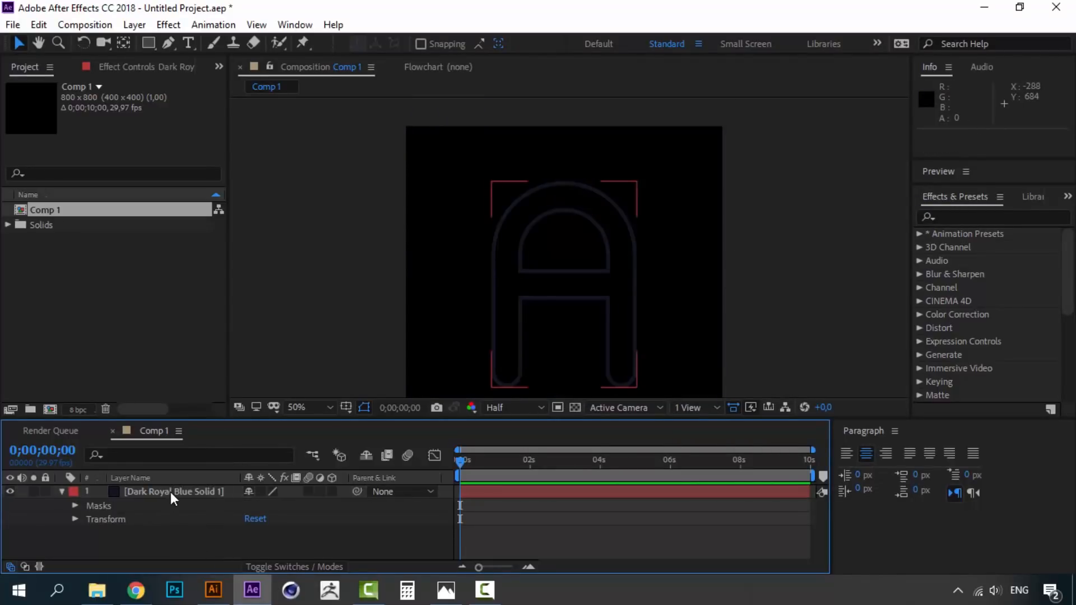
pyautogui.press('.')
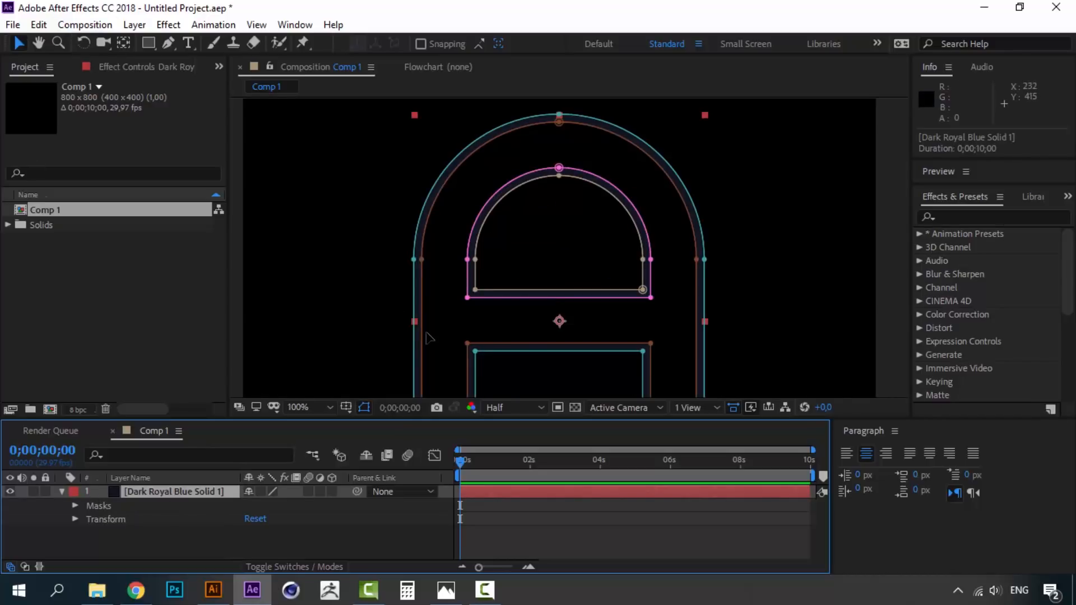
pyautogui.press('.')
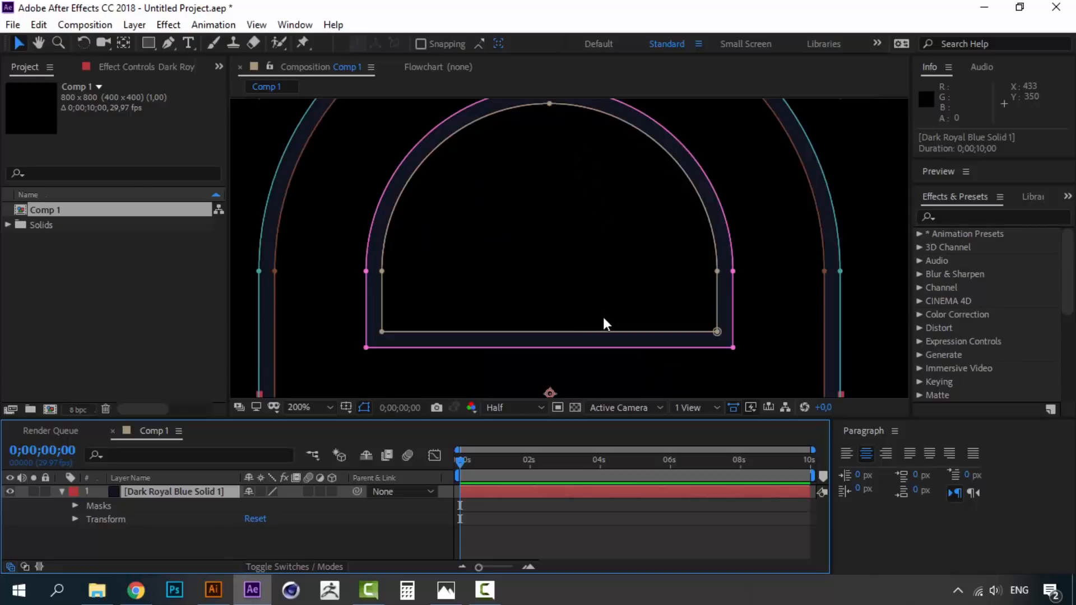
pyautogui.click(130, 537)
pyautogui.click(143, 495)
pyautogui.click(75, 506)
# - Examine which outline of the letter A each of the masks, Mask 1 to Mask 4, belongs to
pyautogui.click(132, 514)
pyautogui.scroll(-1, 133, 533)
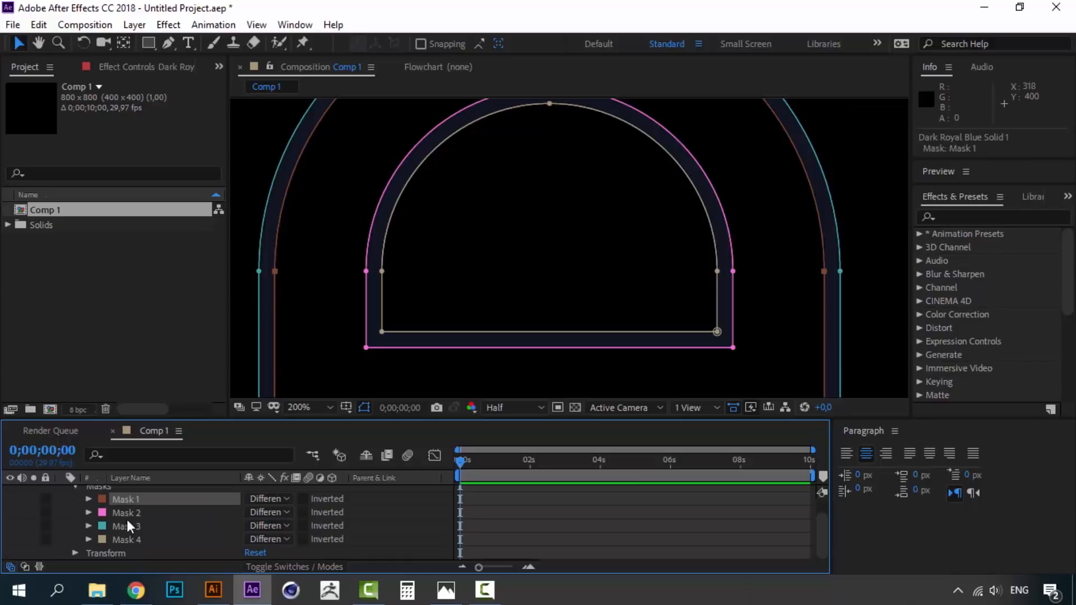
pyautogui.scroll(1, 129, 533)
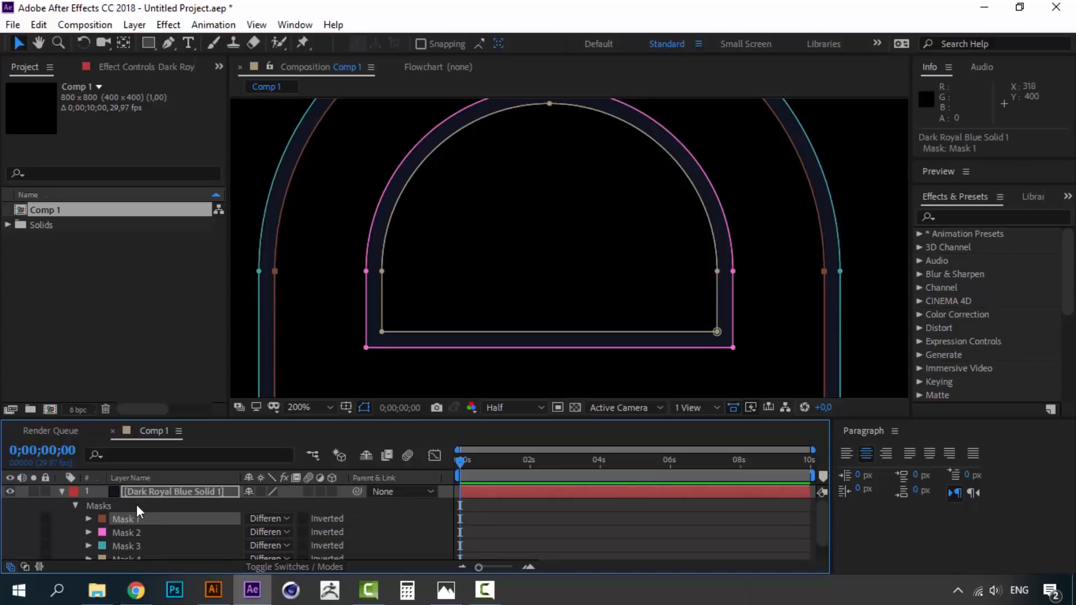
pyautogui.click(136, 505)
pyautogui.press(',')
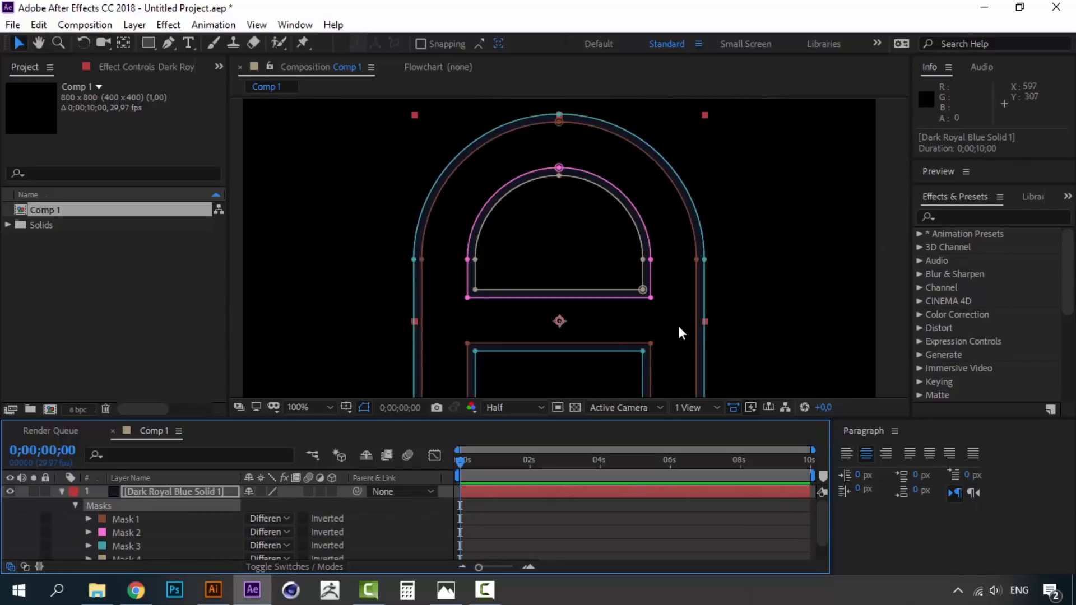
pyautogui.click(122, 545)
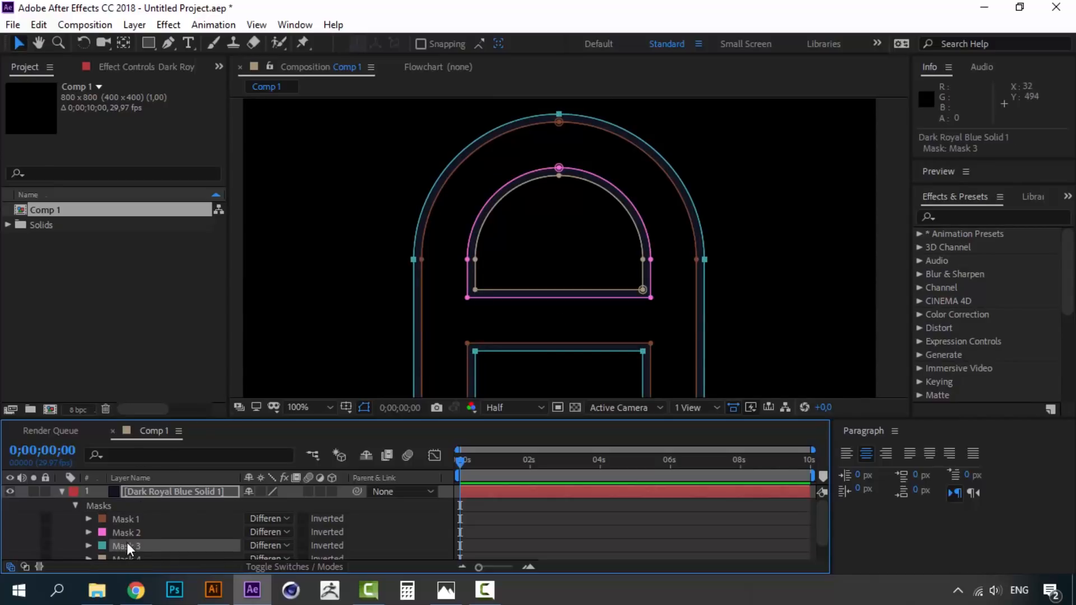
pyautogui.press('space')
pyautogui.moveTo(682, 351); pyautogui.dragTo(679, 173)
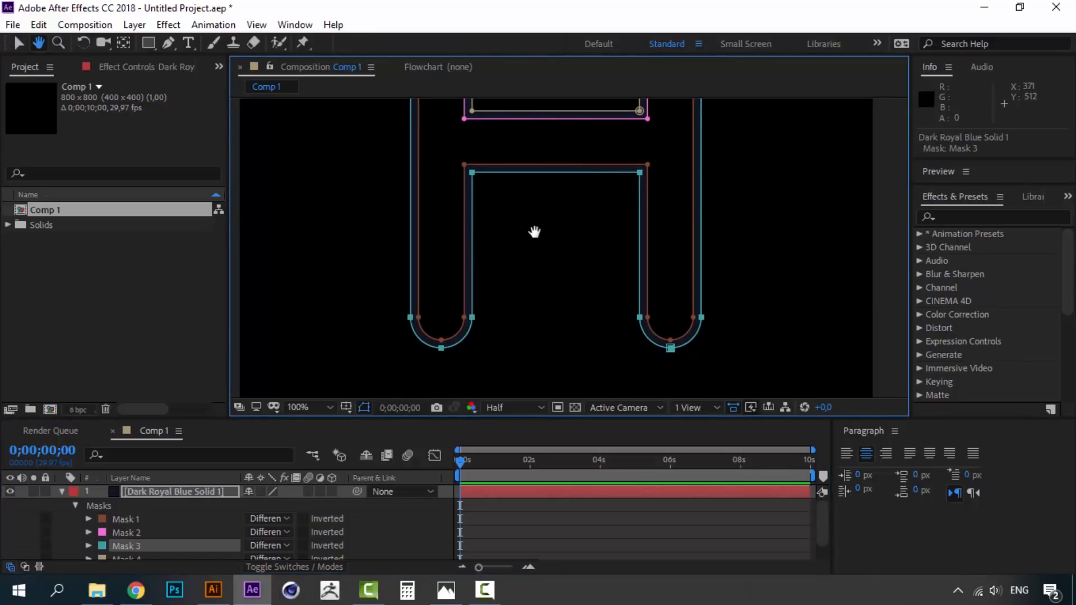
pyautogui.scroll(3, 597, 255)
pyautogui.click(134, 521)
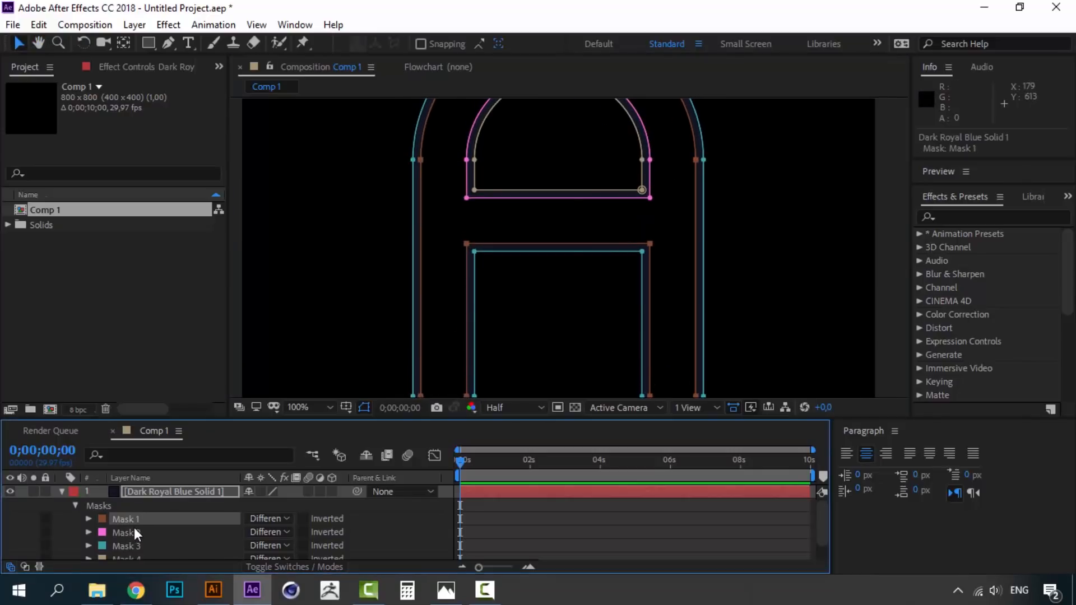
pyautogui.click(134, 531)
pyautogui.click(136, 554)
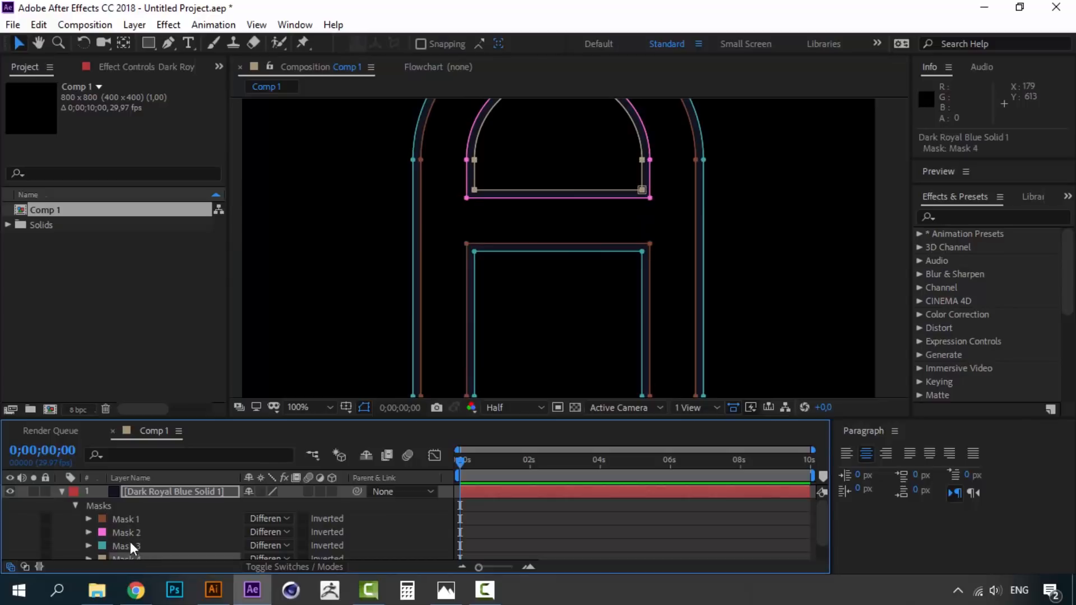
pyautogui.click(129, 520)
pyautogui.click(125, 546)
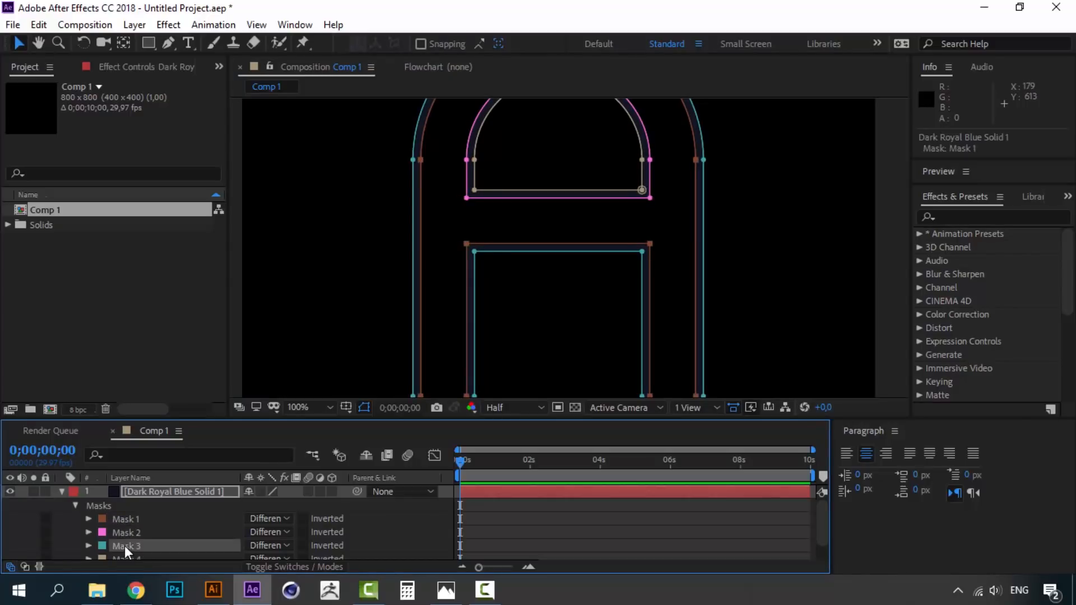
pyautogui.click(125, 522)
# - Move Mask 3, the letter's outermost outline, above Mask 1 in the solid's mask order
pyautogui.click(121, 545)
pyautogui.moveTo(122, 549); pyautogui.dragTo(126, 517)
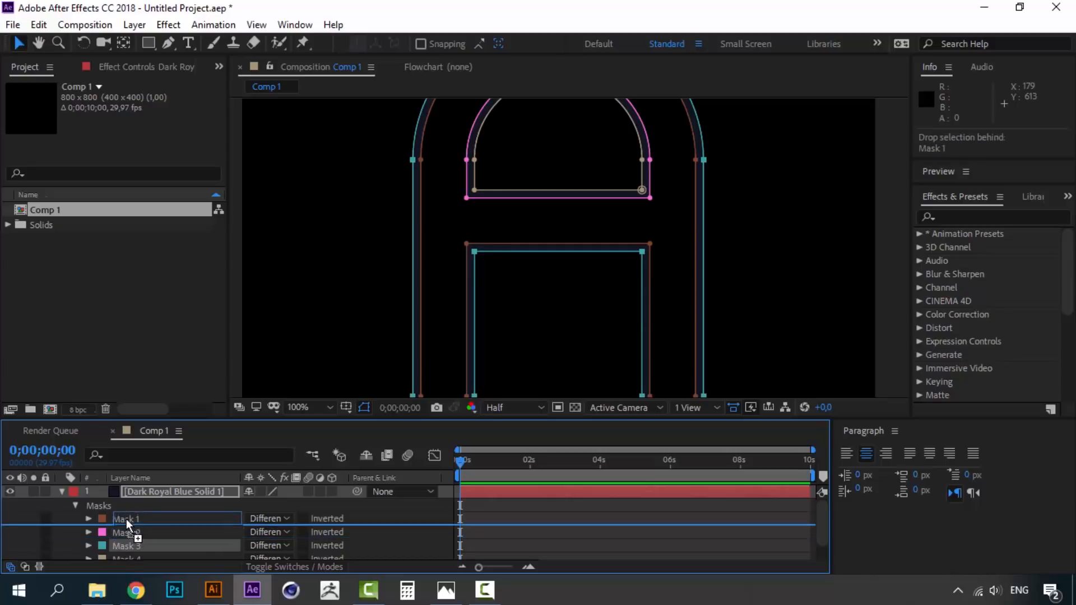
pyautogui.click(133, 517)
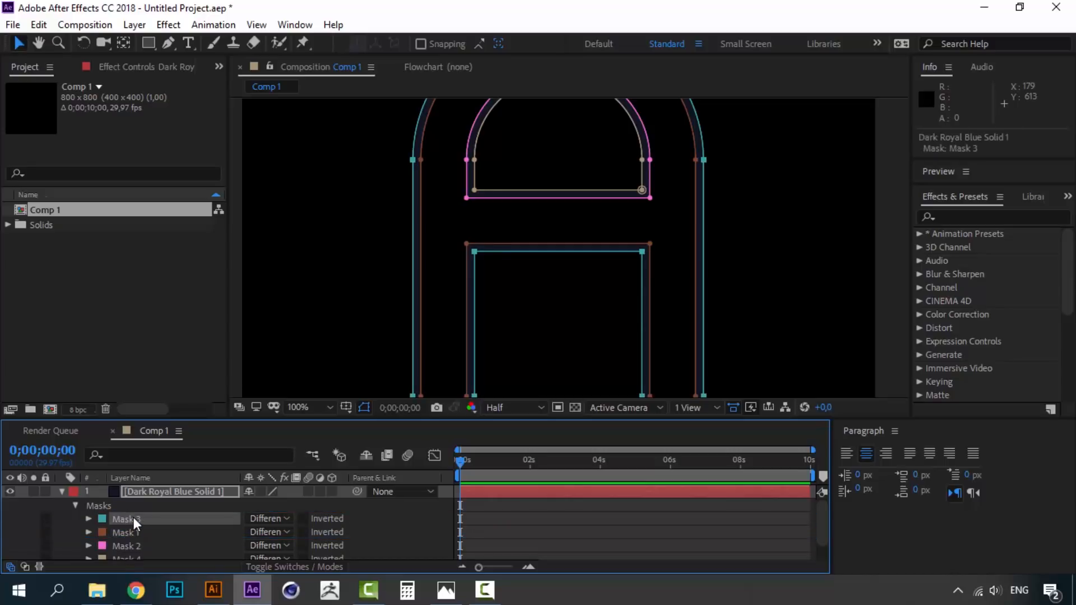
# - Rename Mask 3 as 1 and Mask 1 as 2 in the solid layer's mask list
pyautogui.doubleClick(133, 516)
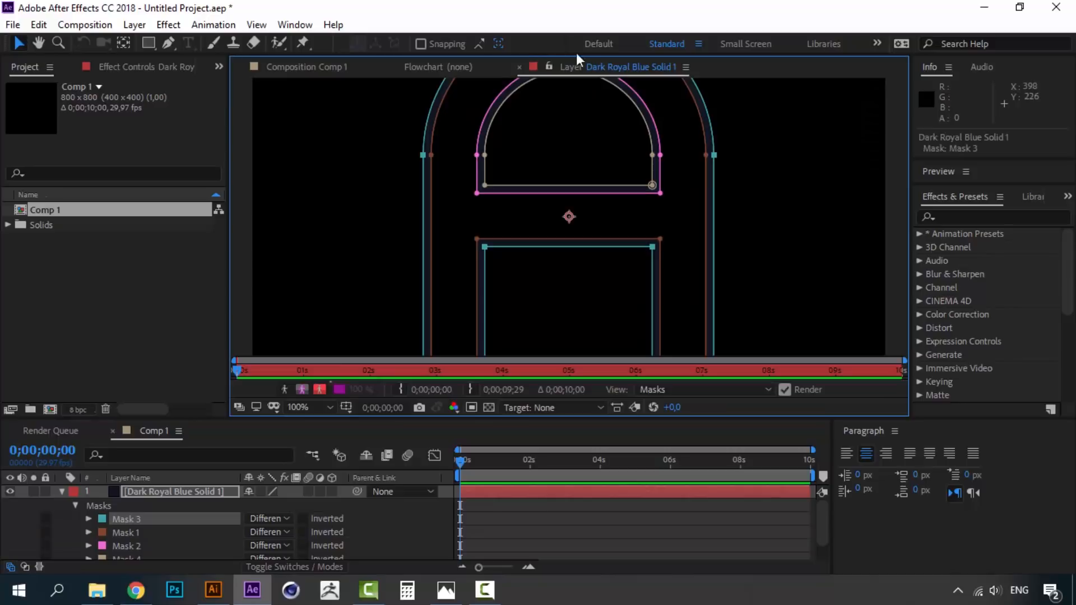
pyautogui.click(519, 66)
pyautogui.click(128, 519)
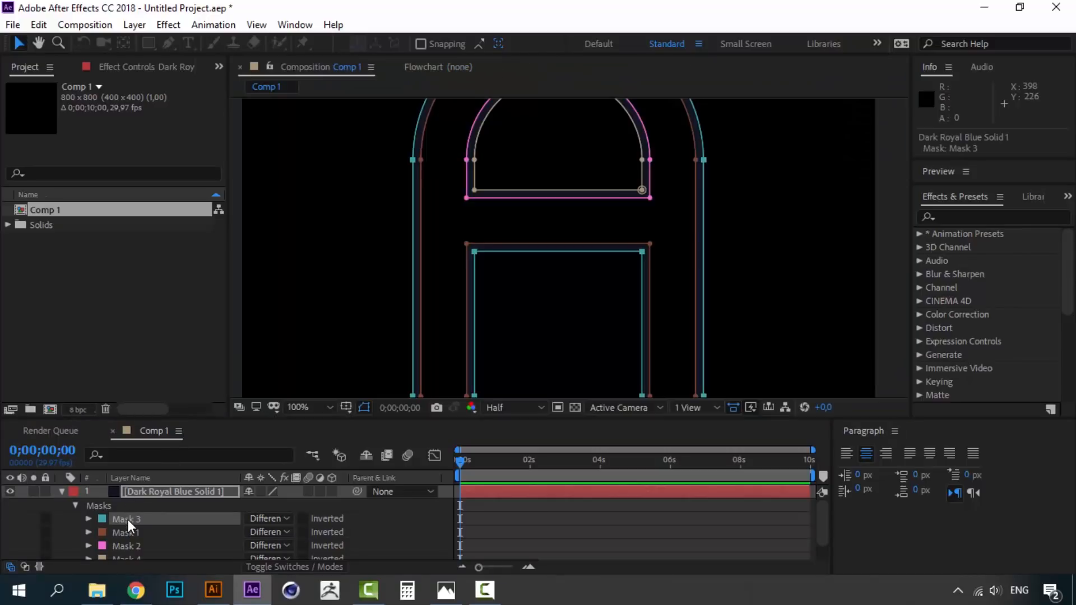
pyautogui.press('Return')
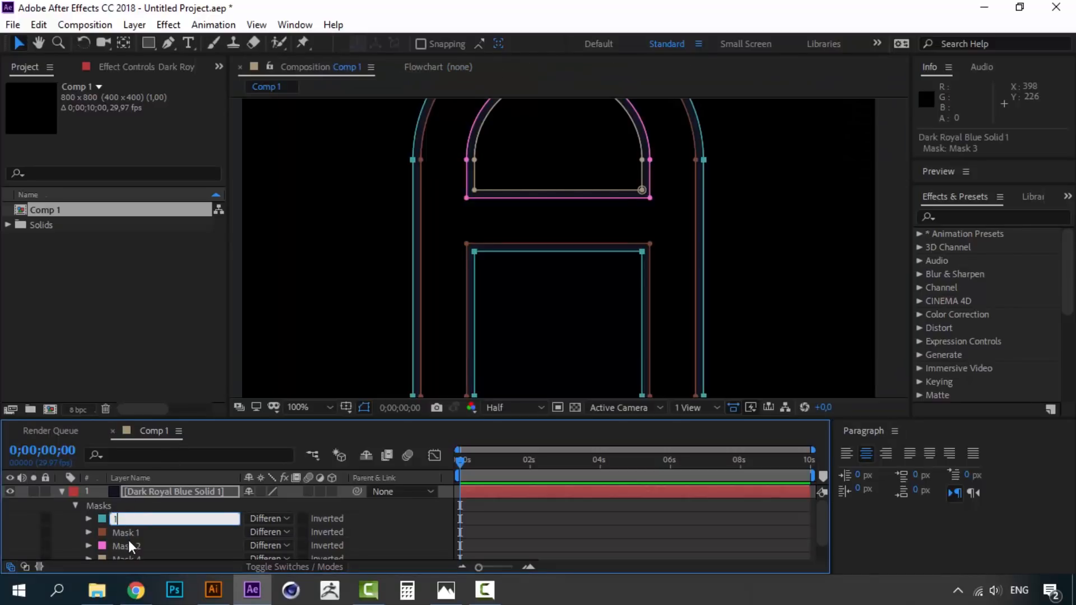
pyautogui.write('1')
pyautogui.click(130, 536)
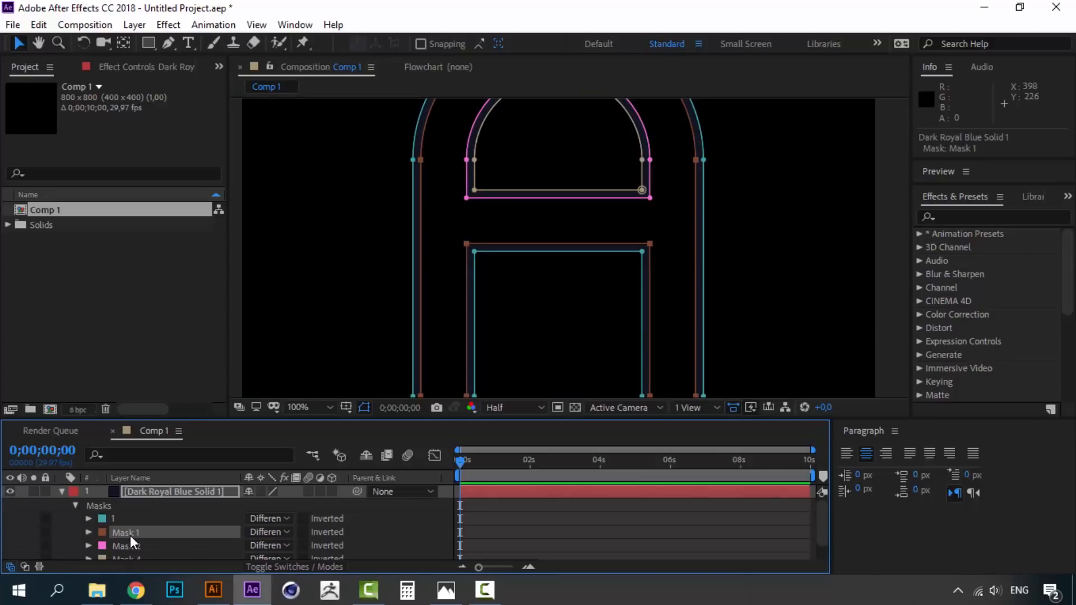
pyautogui.press('Return')
pyautogui.write('2')
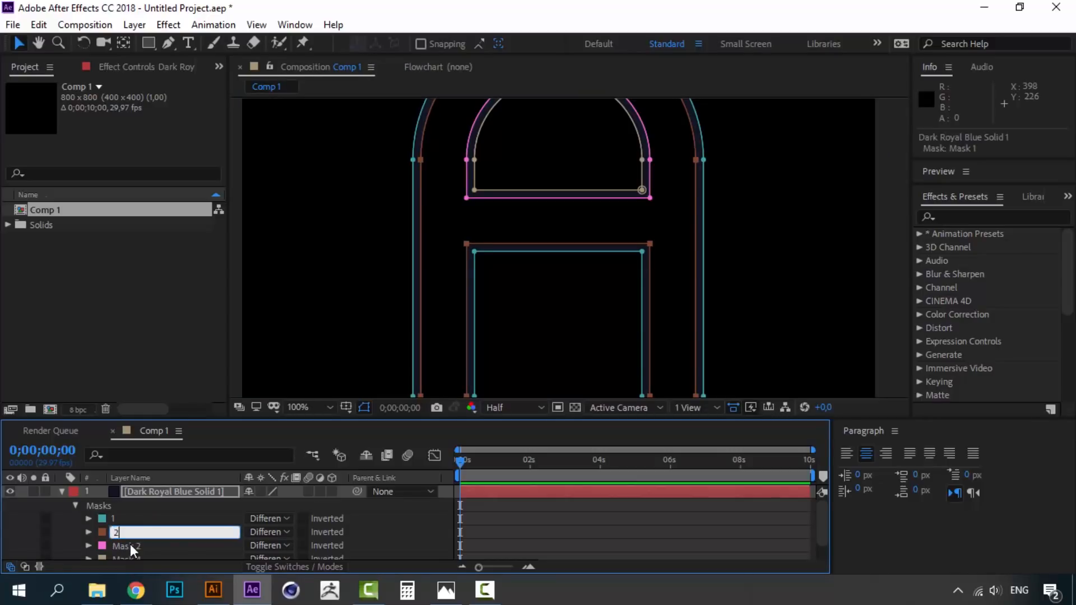
# - Rename the two masks of the letter's inner counter, Mask 2 as 3 and Mask 4 as 4
pyautogui.click(130, 545)
pyautogui.press('Return')
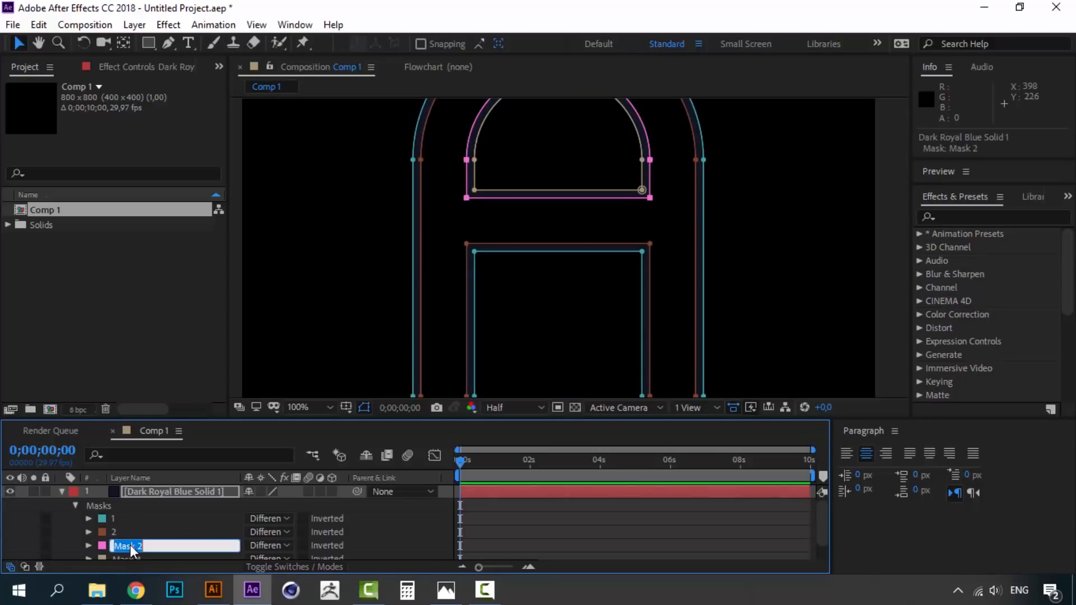
pyautogui.write('3')
pyautogui.click(128, 556)
pyautogui.press('Return')
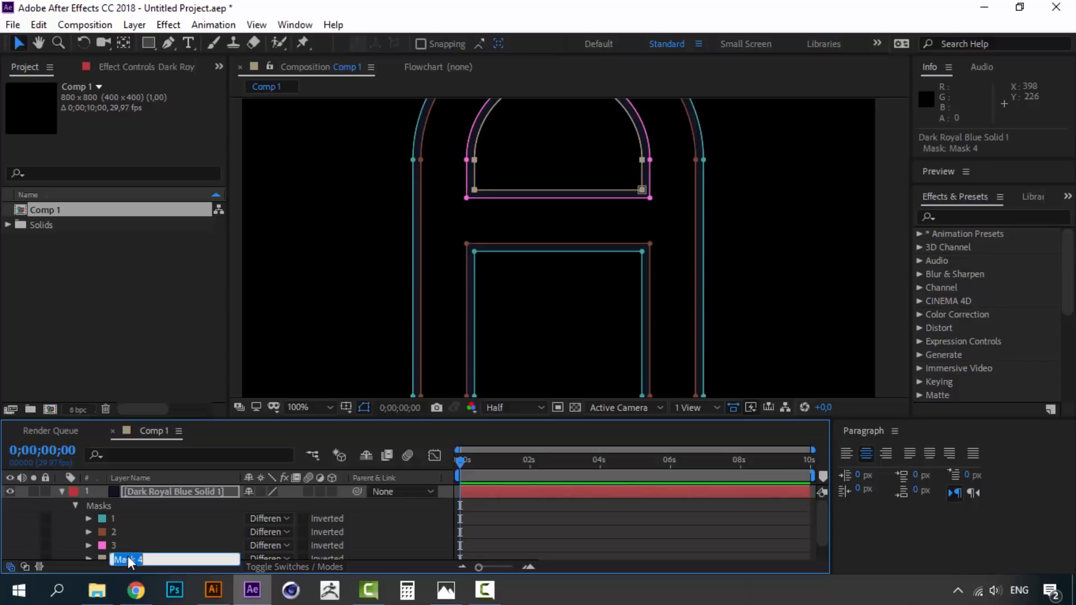
pyautogui.write('4')
pyautogui.press('Return')
# - Collapse the mask list and rename the Dark Royal Blue solid layer as 1
pyautogui.click(127, 521)
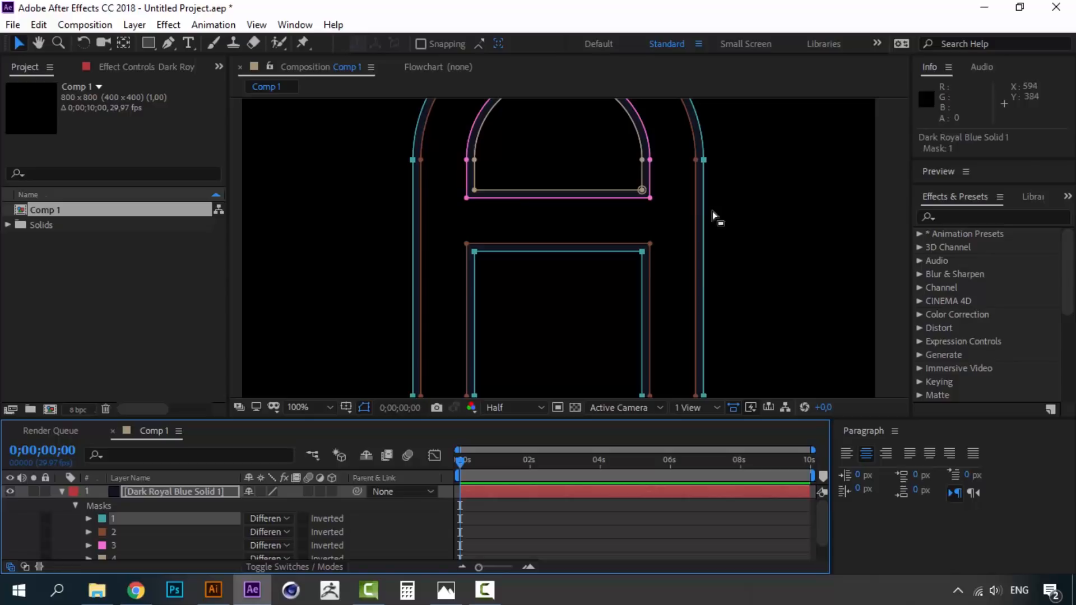
pyautogui.moveTo(704, 309); pyautogui.dragTo(703, 175)
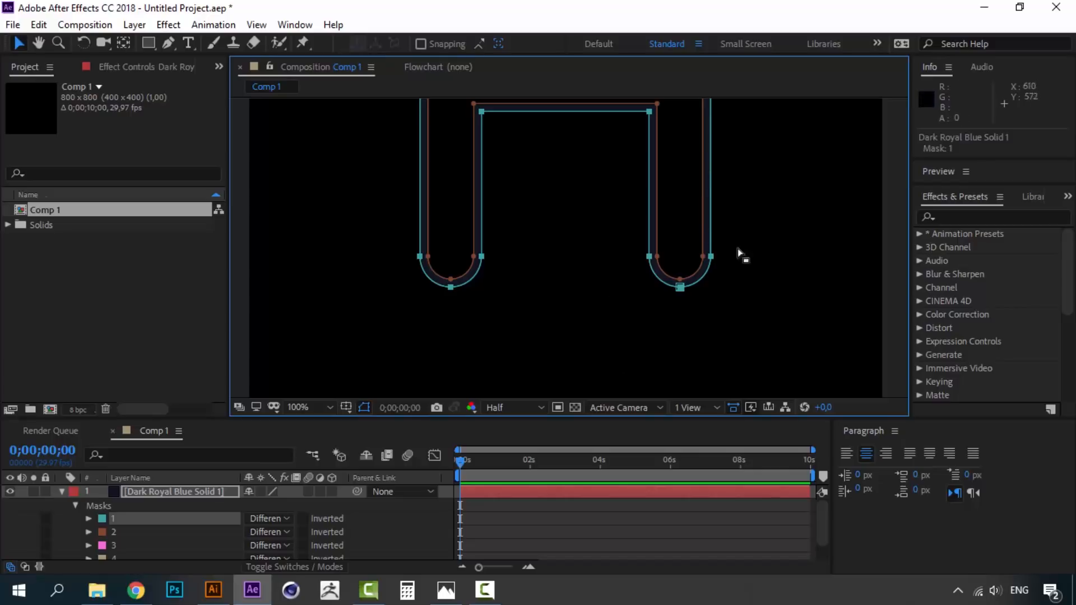
pyautogui.moveTo(619, 144); pyautogui.dragTo(637, 355)
pyautogui.moveTo(579, 202); pyautogui.dragTo(573, 288)
pyautogui.moveTo(591, 353); pyautogui.dragTo(530, 152)
pyautogui.click(131, 523)
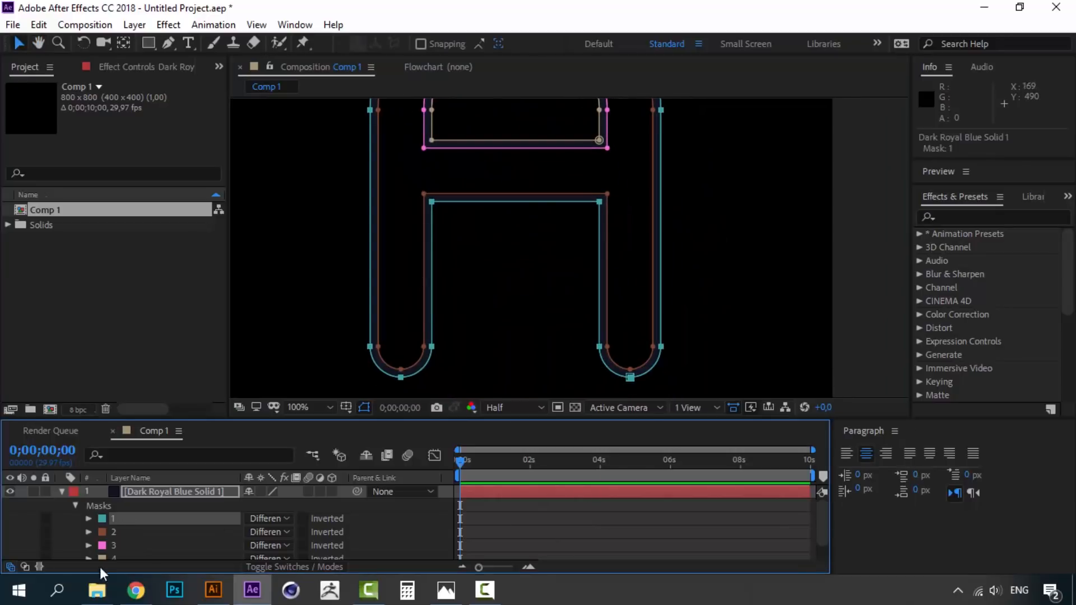
pyautogui.click(164, 493)
pyautogui.click(76, 505)
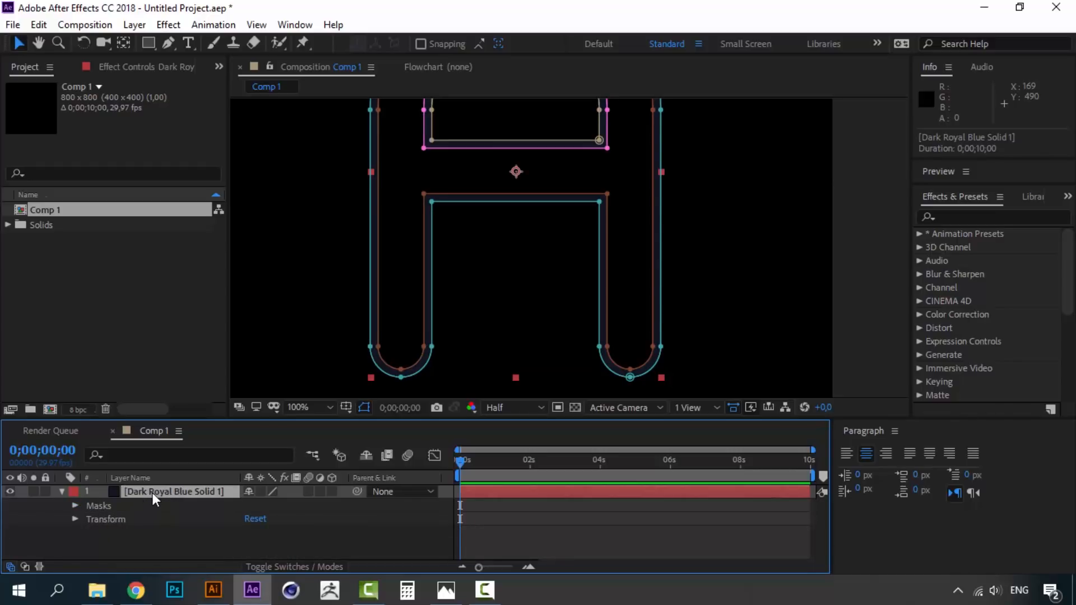
pyautogui.press('Return')
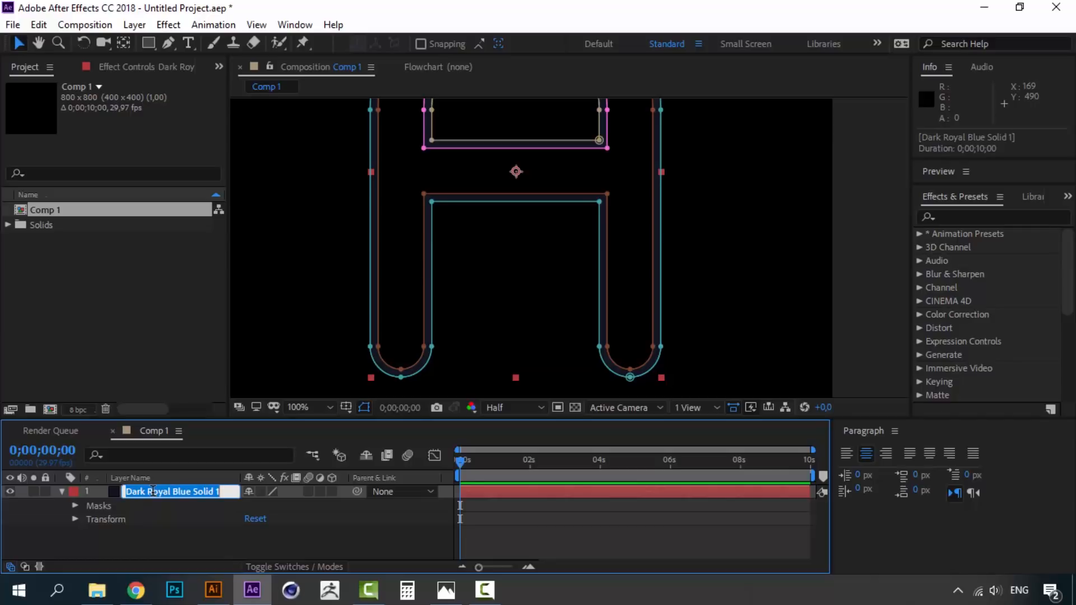
pyautogui.write('1')
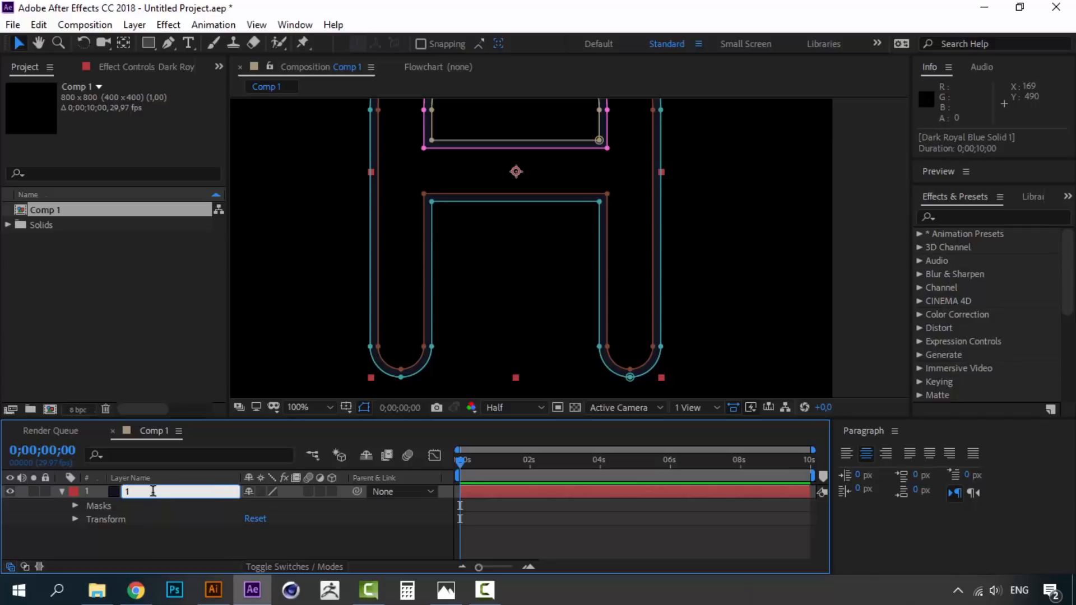
pyautogui.press('Return')
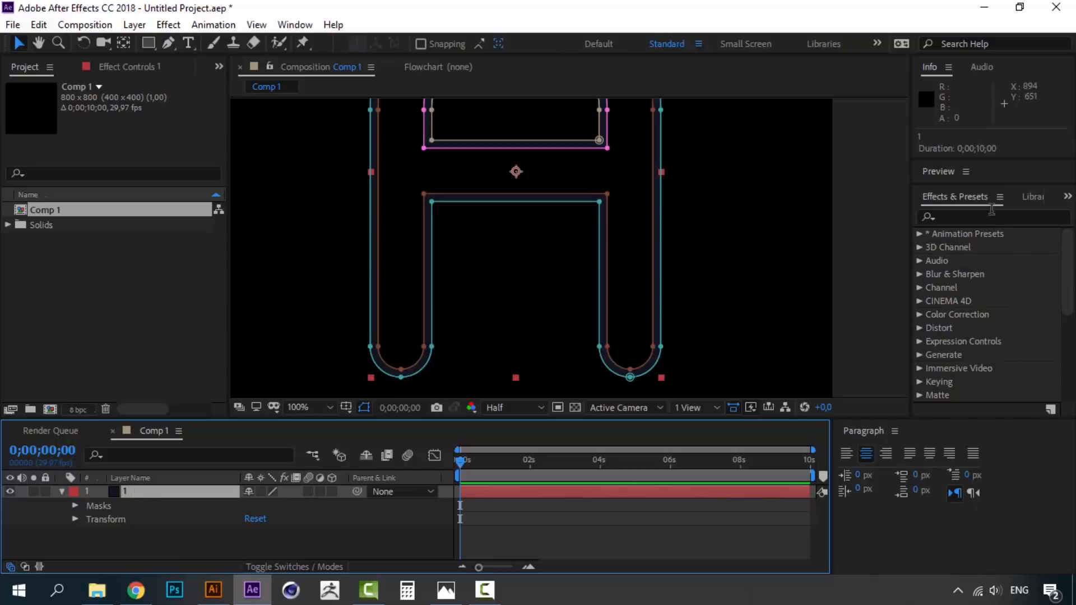
# - Find the Trapcode 3D Stroke effect, apply it to layer 1 and play a preview of the composition
pyautogui.click(983, 216)
pyautogui.write('3d')
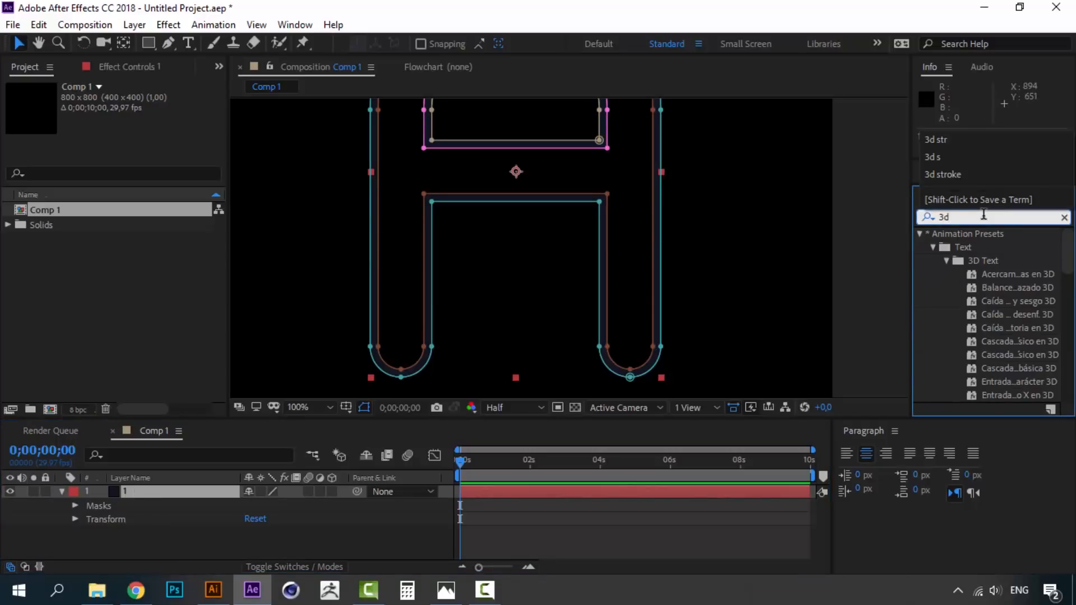
pyautogui.write(' str')
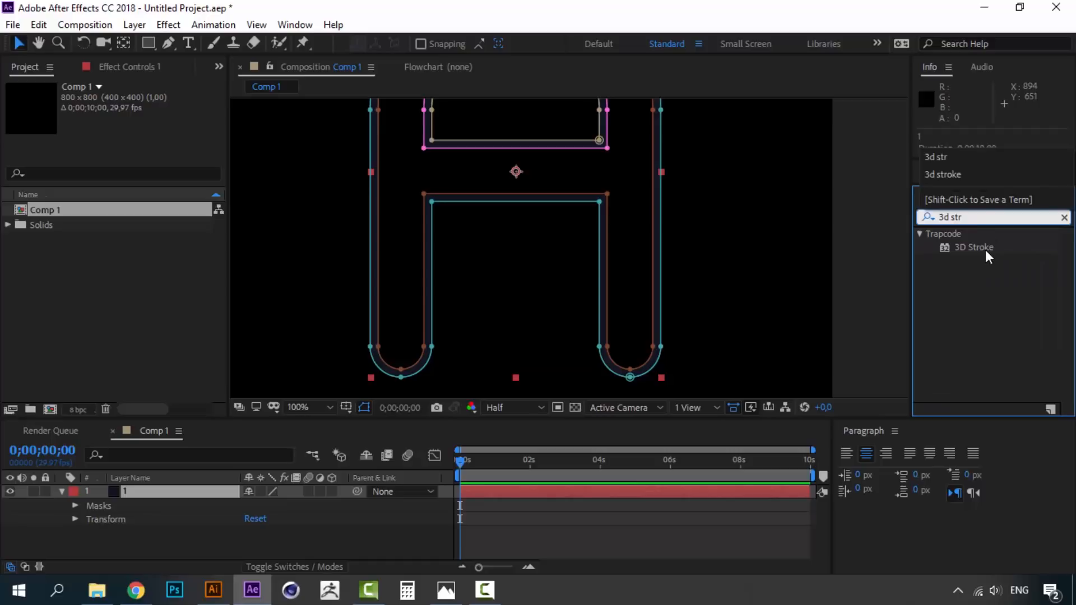
pyautogui.doubleClick(979, 249)
pyautogui.scroll(-2, 529, 188)
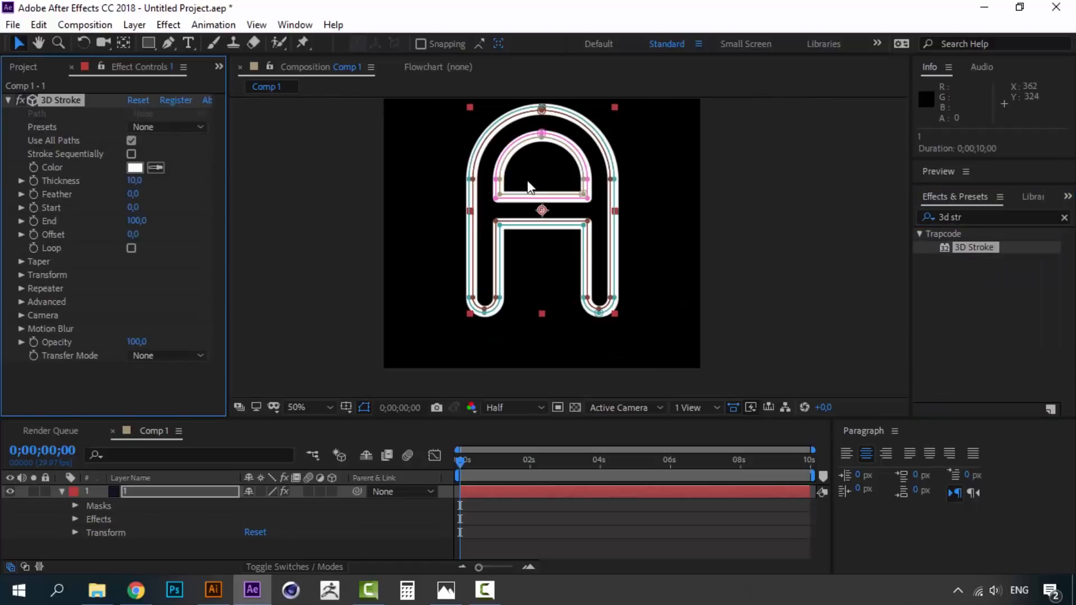
pyautogui.click(462, 460)
pyautogui.press('space')
pyautogui.press('space')
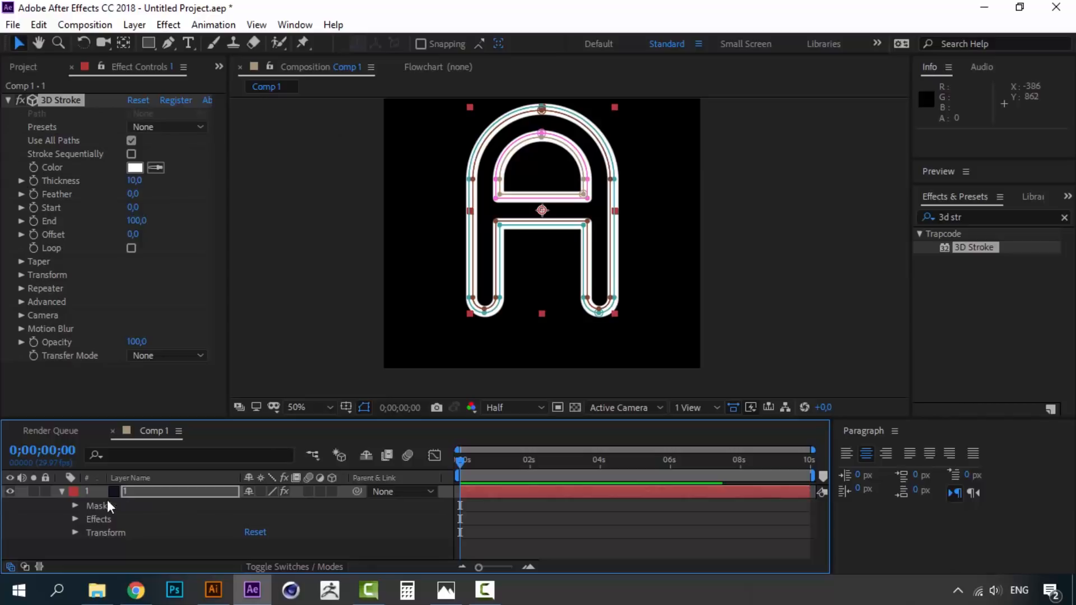
# - Try to keyframe the 3D Stroke End value on all paths from 0 at the start to 100 just after 1 second
pyautogui.click(52, 235)
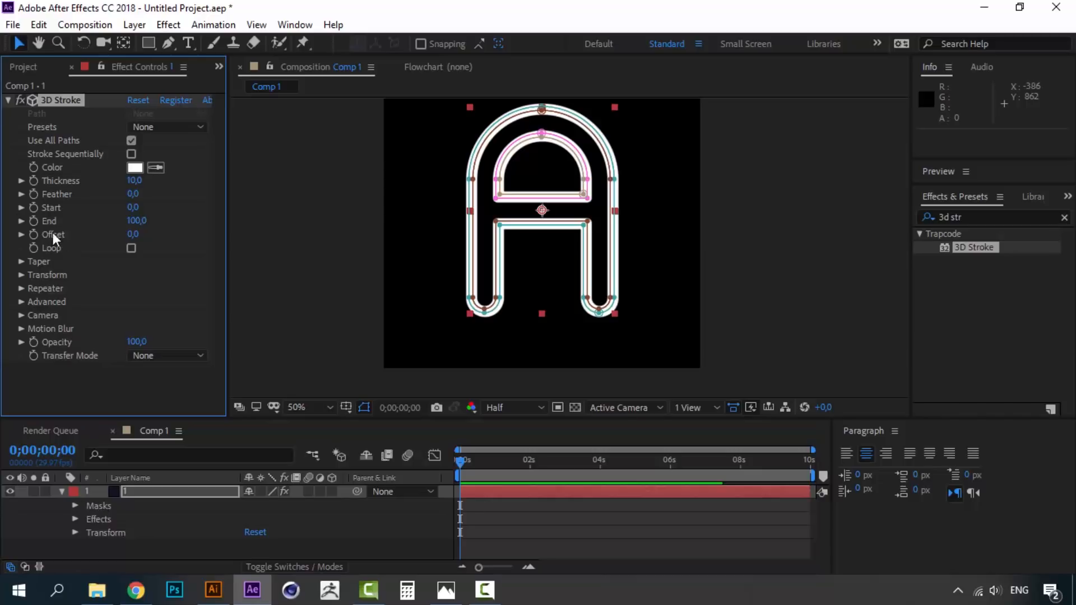
pyautogui.click(34, 220)
pyautogui.click(150, 487)
pyautogui.press('u')
pyautogui.moveTo(487, 462); pyautogui.dragTo(459, 461)
pyautogui.click(22, 518)
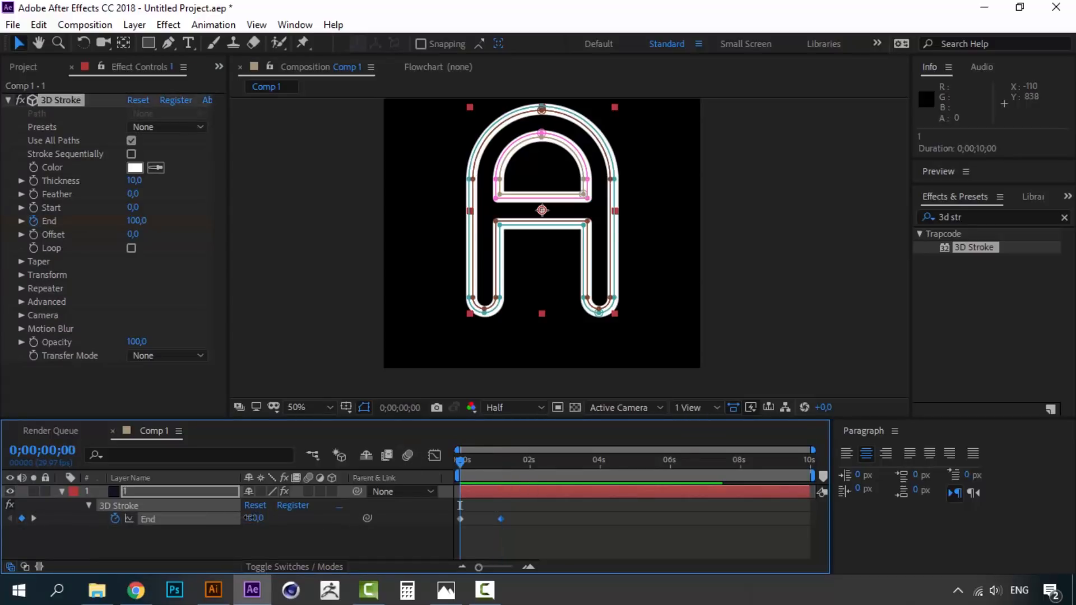
pyautogui.moveTo(249, 518); pyautogui.dragTo(107, 519)
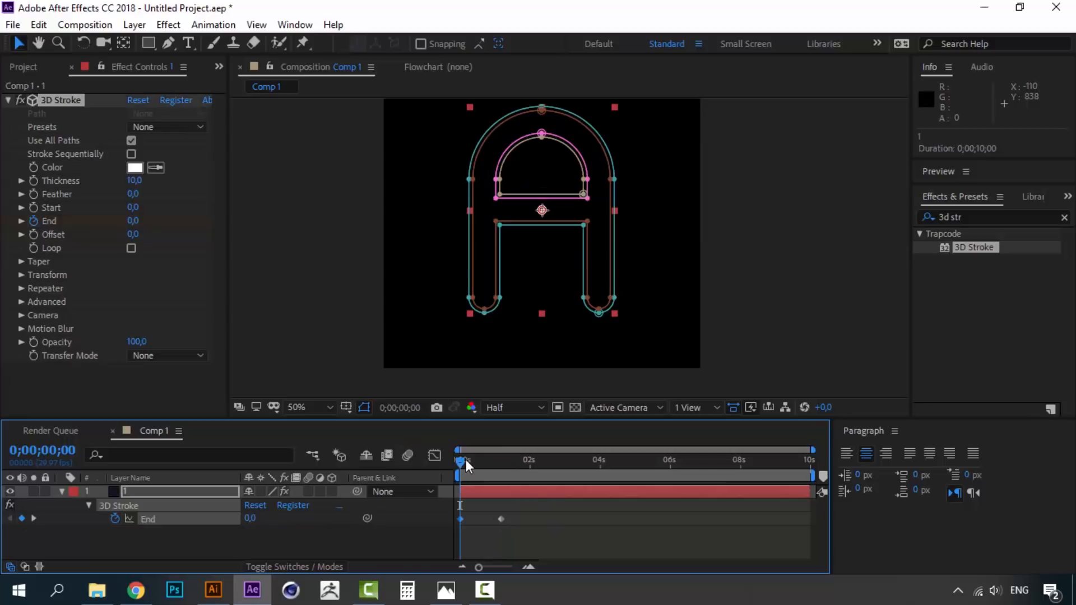
# - Preview the stroke drawing on across all paths and undo the End keyframes
pyautogui.press('space')
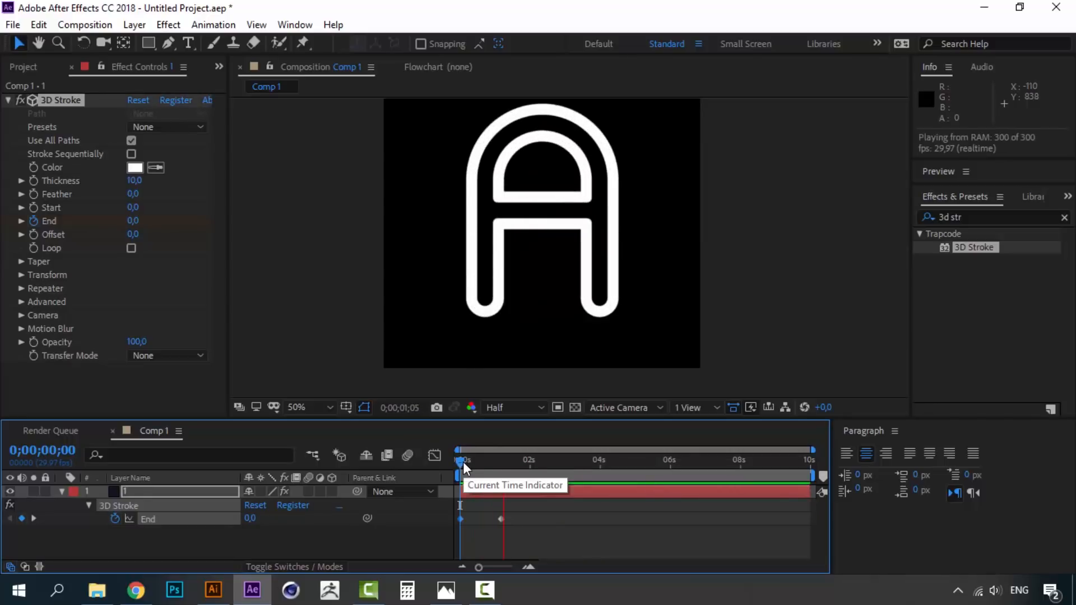
pyautogui.press('space')
pyautogui.moveTo(463, 462)
pyautogui.mouseDown()
pyautogui.moveTo(513, 462)
pyautogui.moveTo(448, 462)
pyautogui.moveTo(506, 463)
pyautogui.mouseUp()
pyautogui.hotkey('ctrl', 'z')
pyautogui.hotkey('ctrl', 'z')
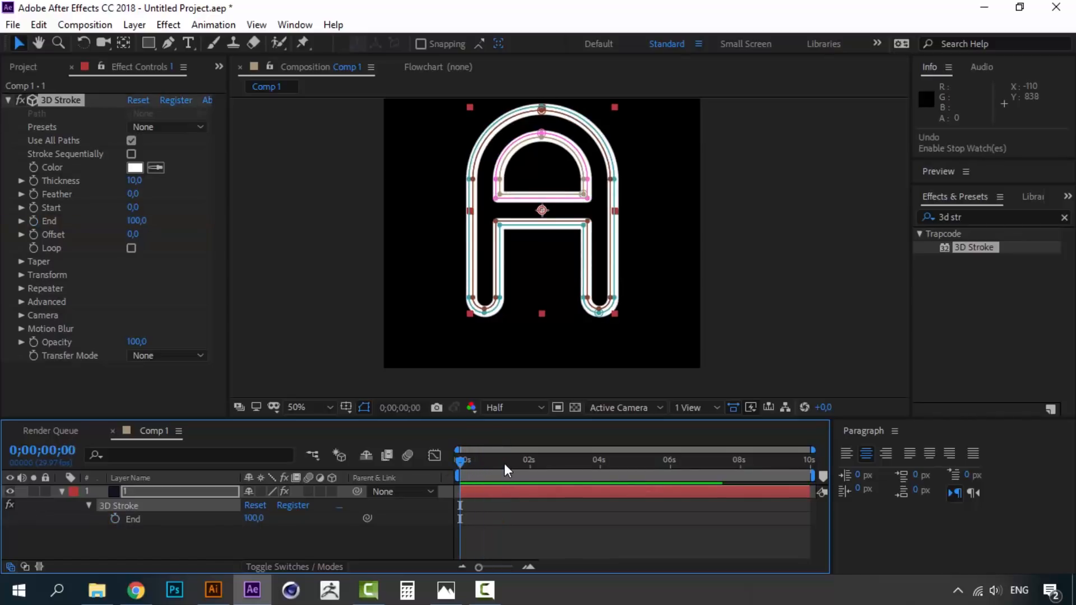
# - Turn off Use All Paths for 3D Stroke on layer 1 and set its path to mask 1
pyautogui.click(121, 493)
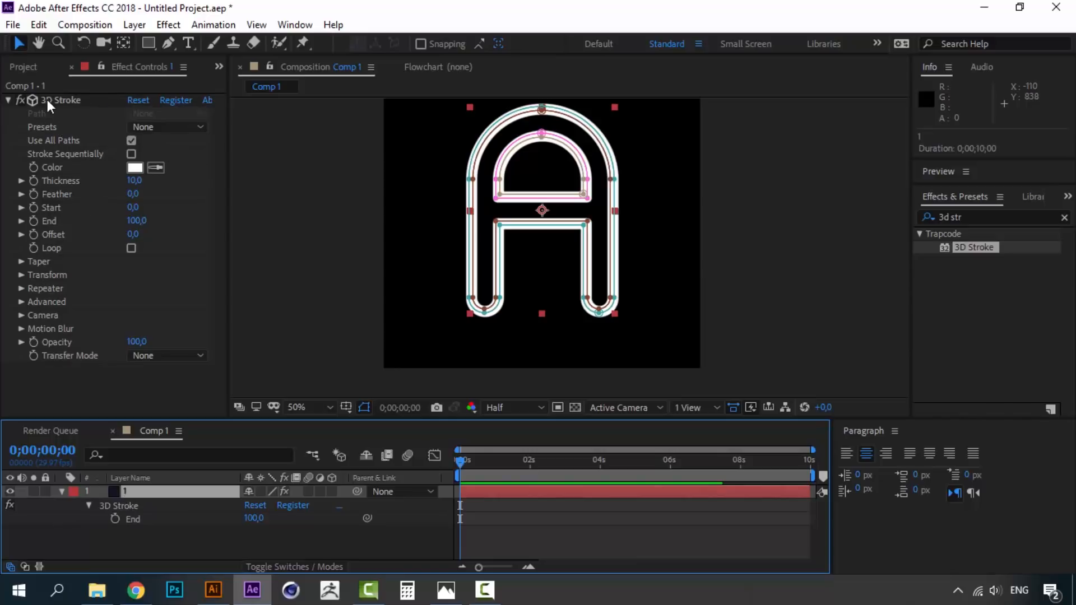
pyautogui.click(130, 140)
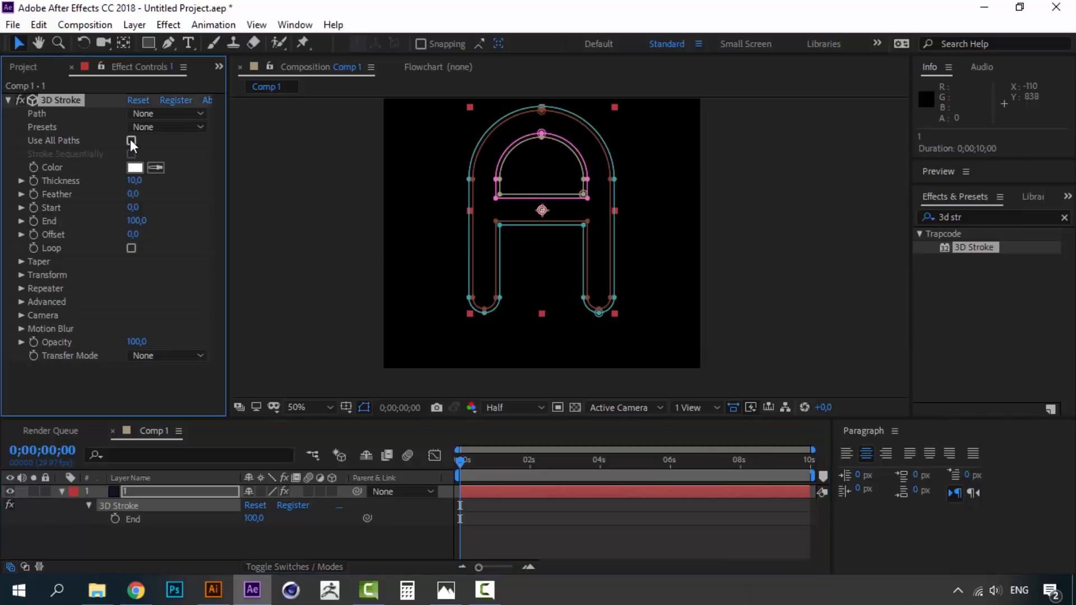
pyautogui.click(201, 113)
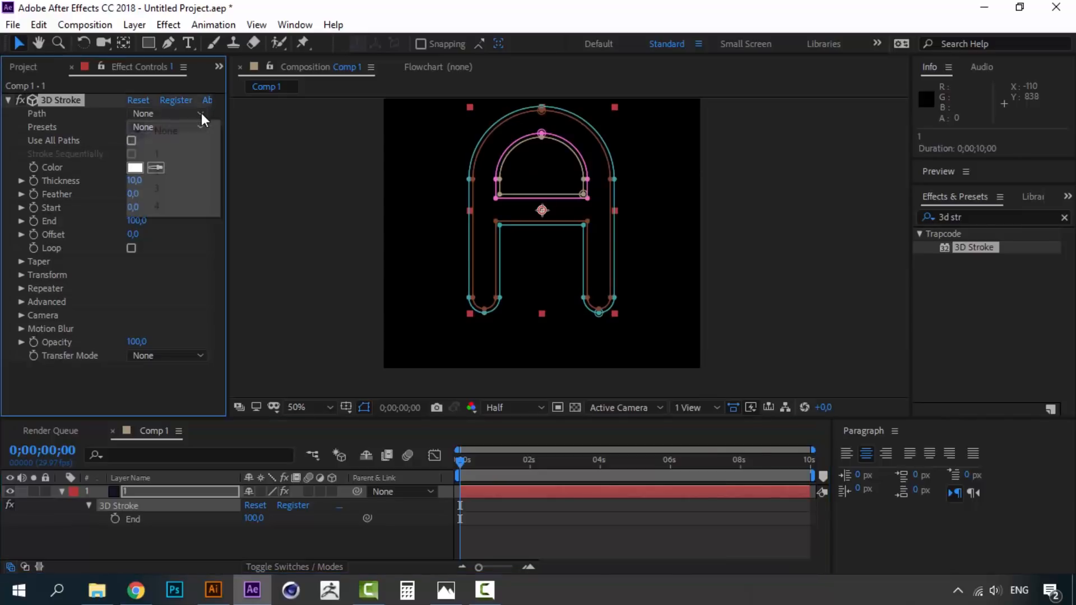
pyautogui.click(159, 153)
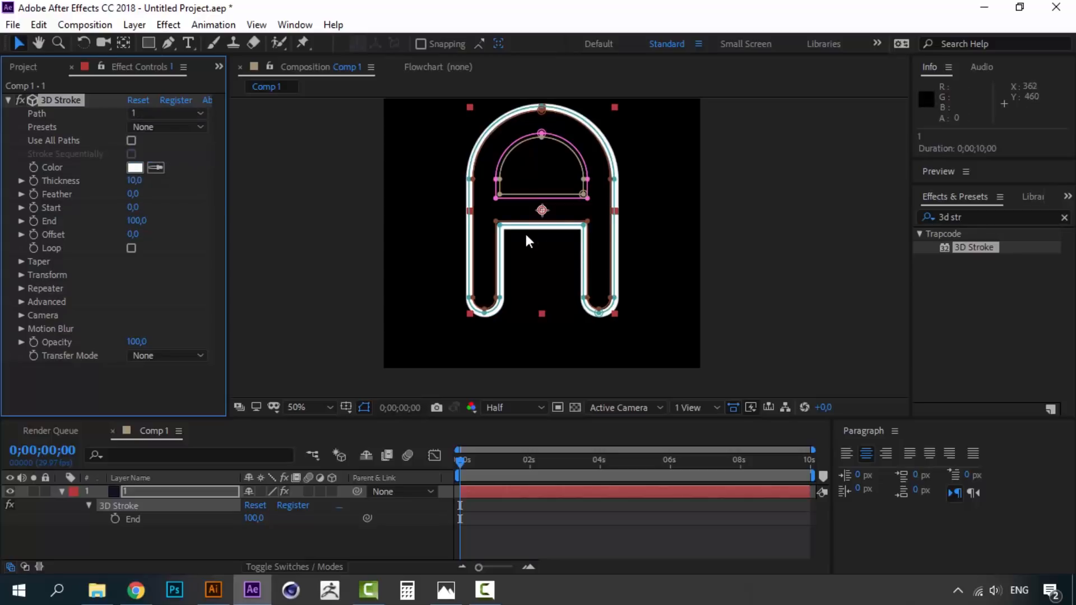
# - Try paths 2, 3 and 4 in the 3D Stroke effect and return the path to 1
pyautogui.click(160, 112)
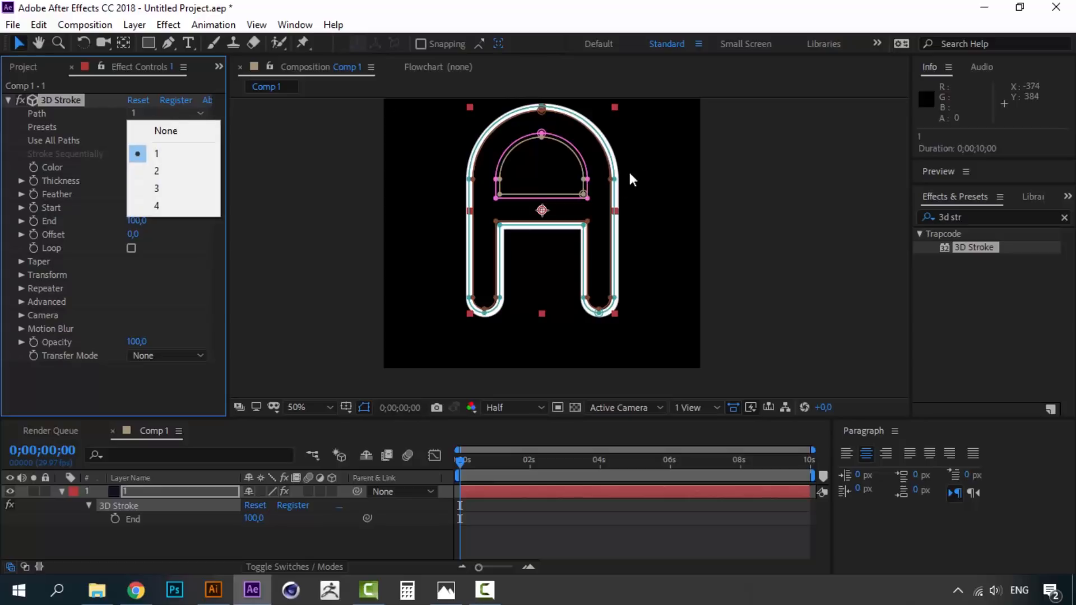
pyautogui.click(76, 407)
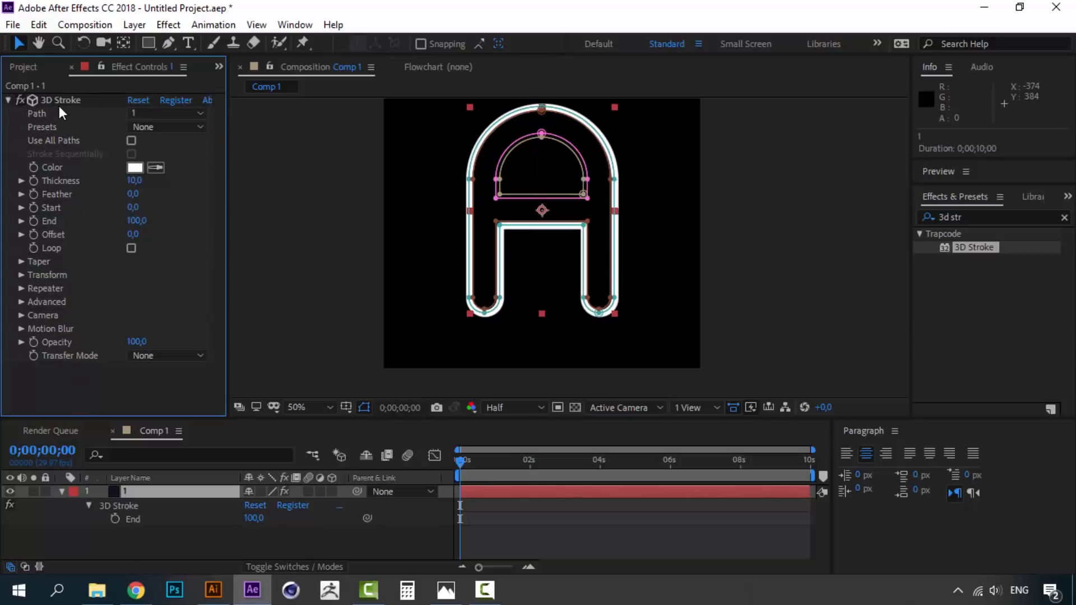
pyautogui.click(150, 112)
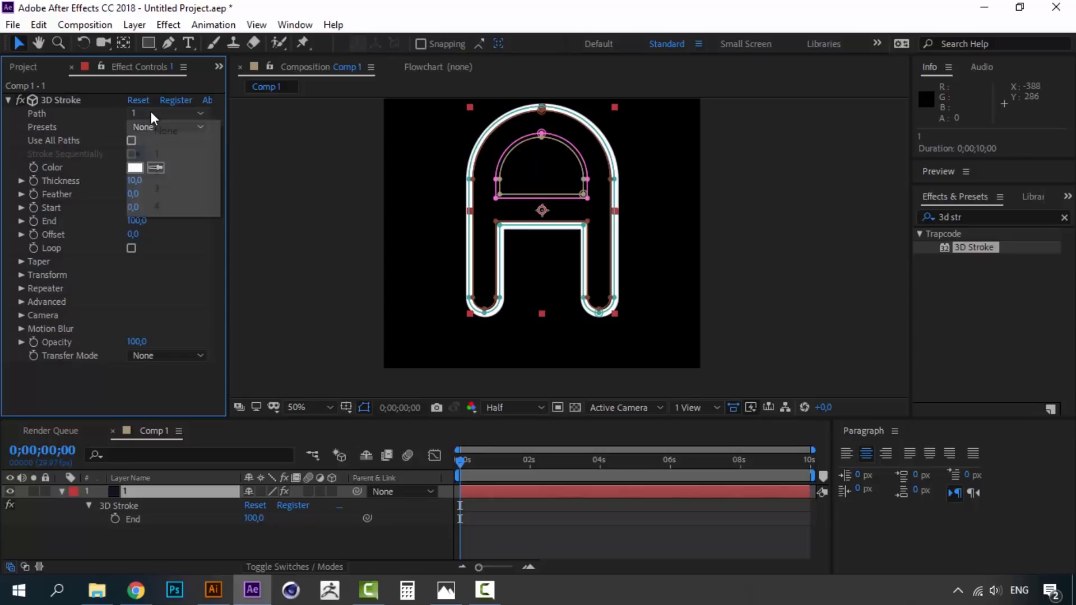
pyautogui.click(159, 169)
pyautogui.click(174, 111)
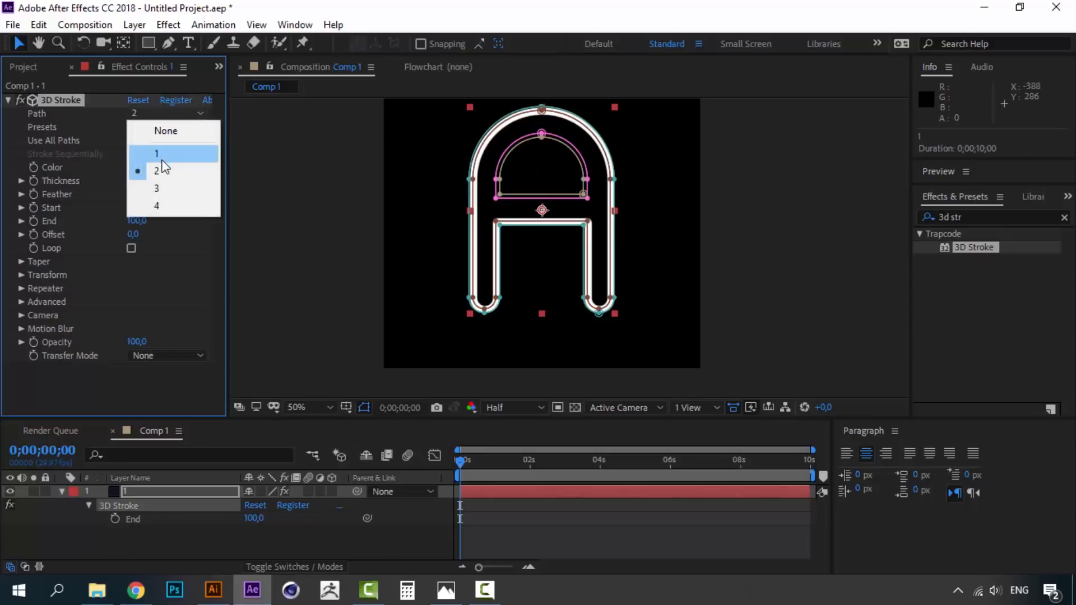
pyautogui.click(157, 183)
pyautogui.click(184, 113)
pyautogui.click(159, 204)
pyautogui.click(182, 114)
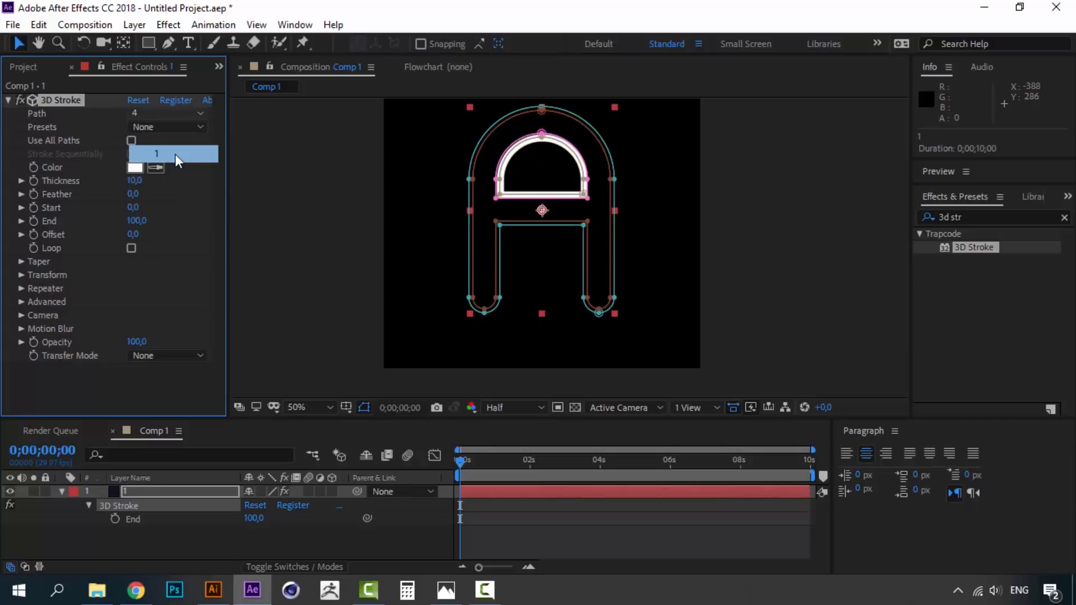
pyautogui.click(175, 154)
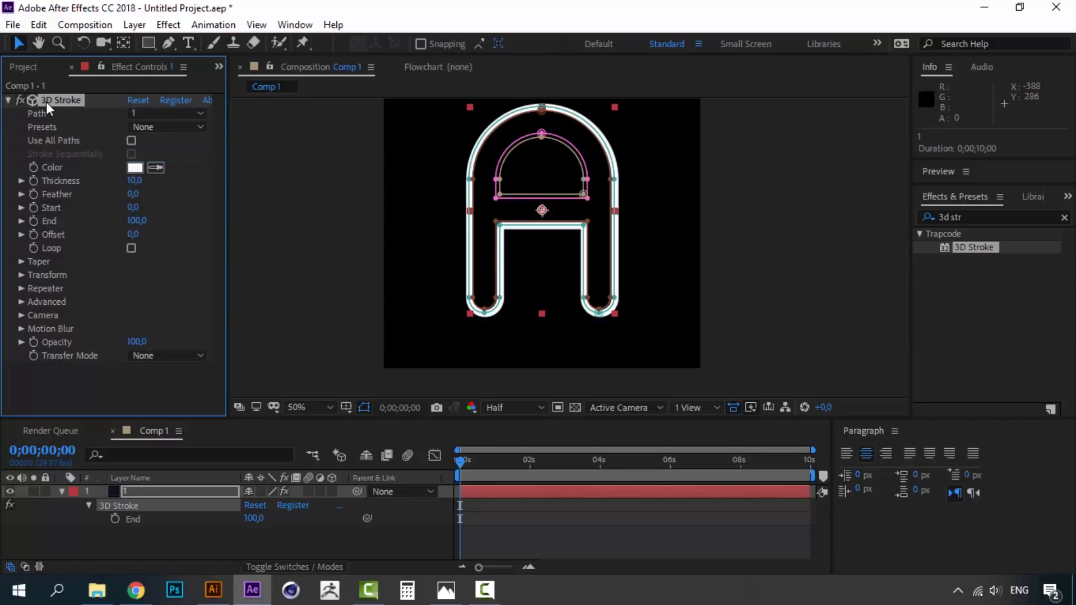
# - Set the 3D Stroke Start value to 90 with the playhead at the beginning of the composition
pyautogui.click(133, 208)
pyautogui.write('90')
pyautogui.press('Return')
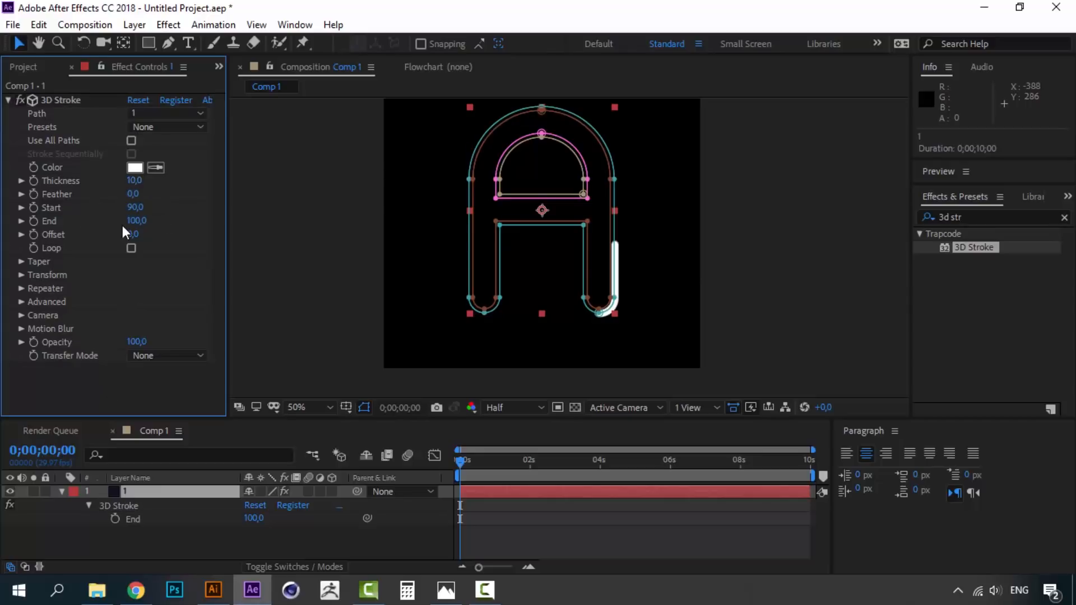
pyautogui.click(464, 464)
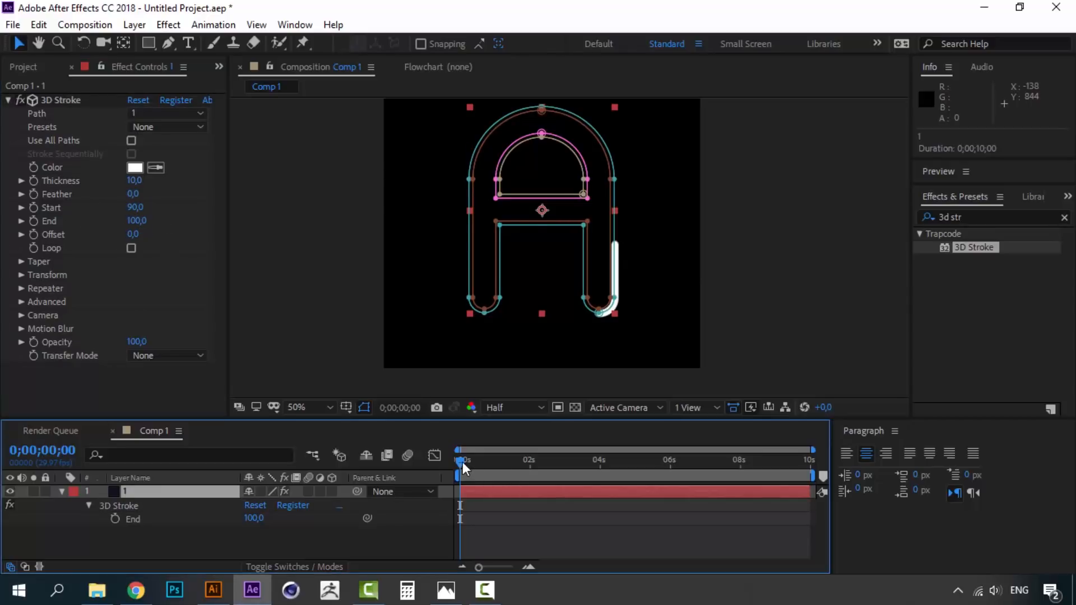
# - Add a 3D Stroke Offset keyframe of 0 at the composition's beginning and reveal the keyframed properties of layer 1
pyautogui.press('space')
pyautogui.press('space')
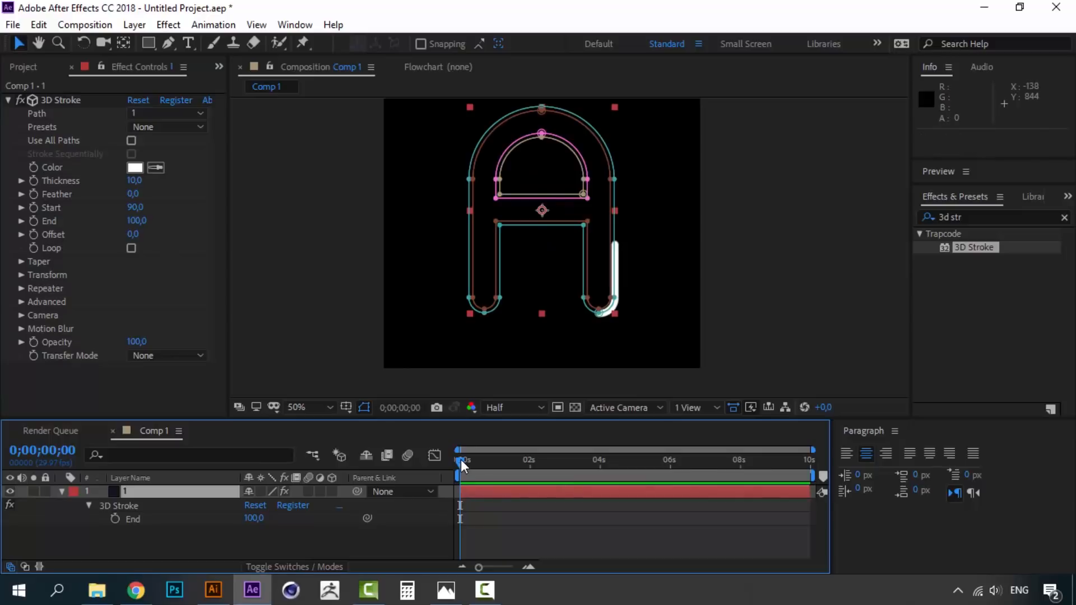
pyautogui.click(55, 233)
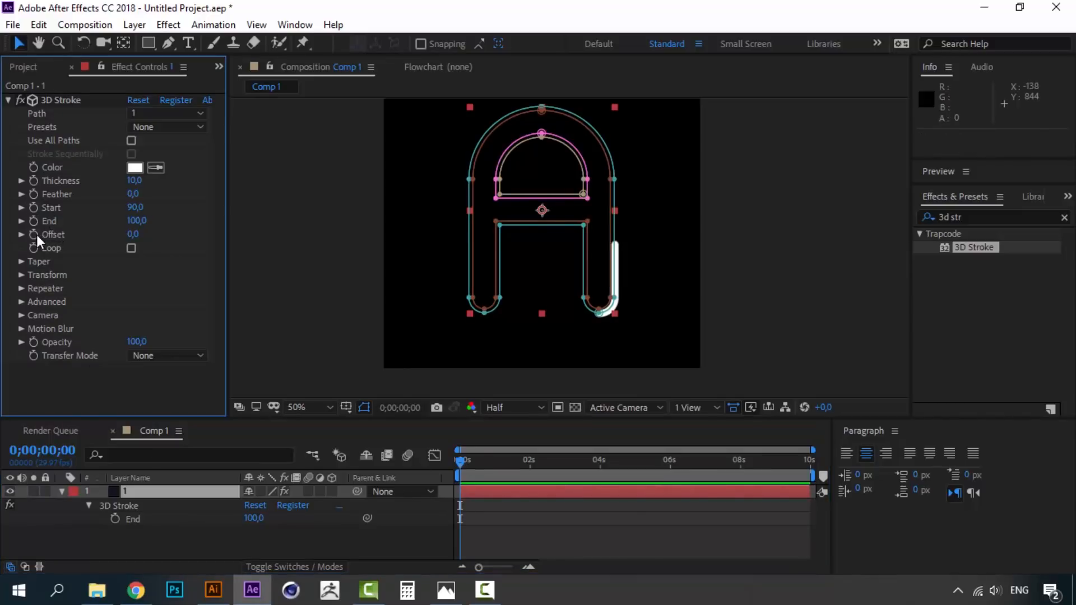
pyautogui.click(32, 233)
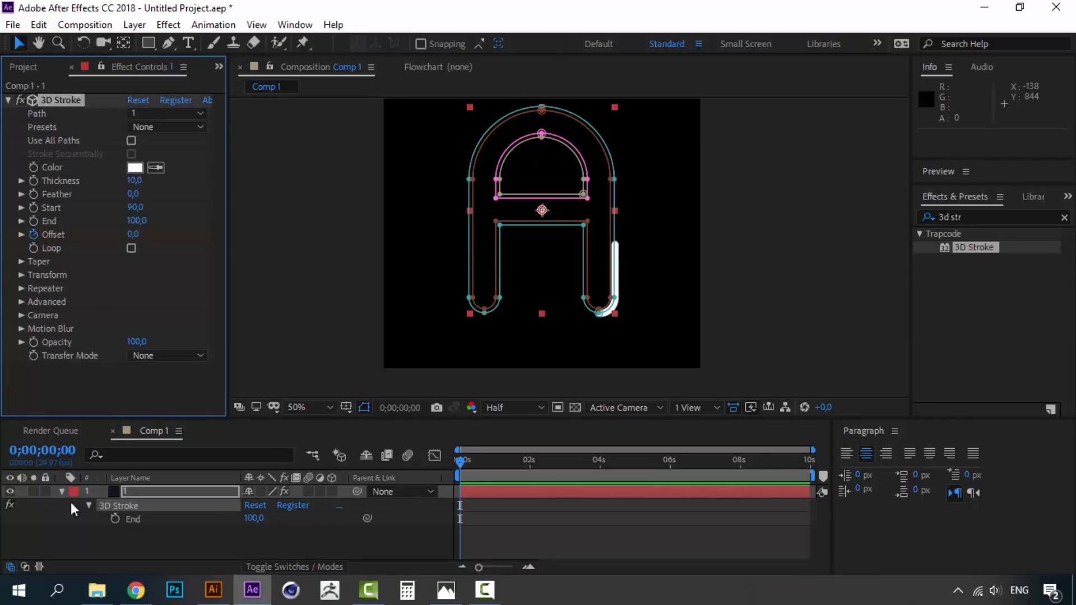
pyautogui.click(118, 490)
pyautogui.press('u')
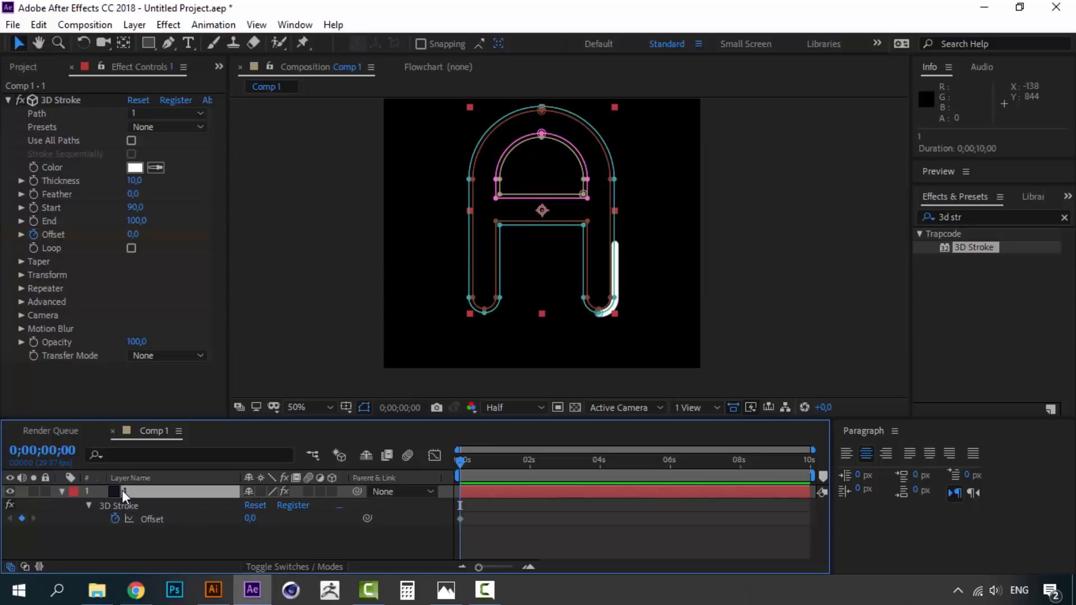
# - Add an Offset keyframe of 100 at 3 seconds on layer 1
pyautogui.click(529, 566)
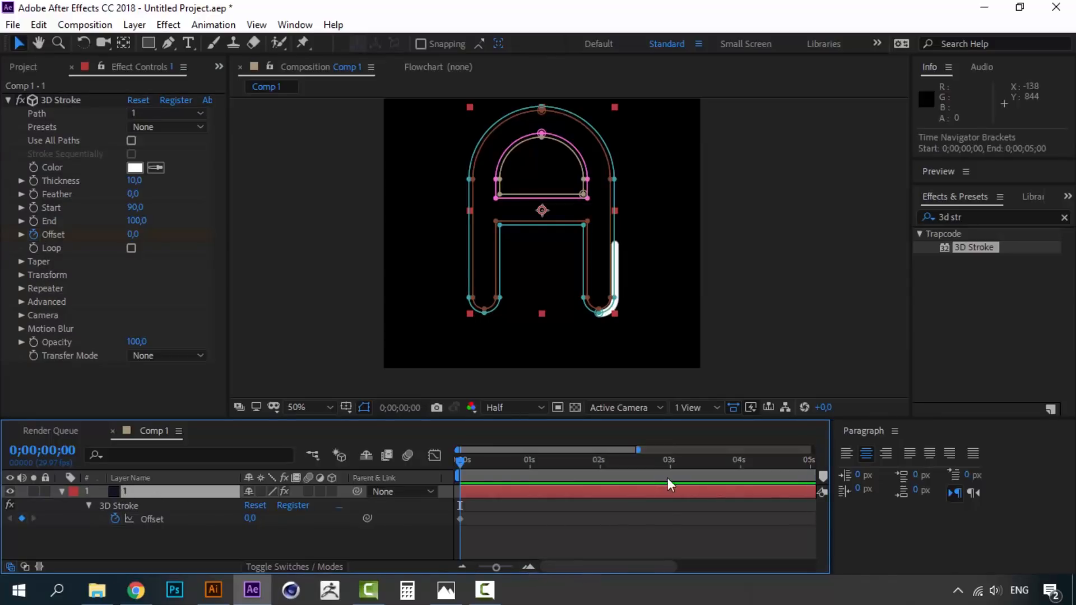
pyautogui.moveTo(614, 562); pyautogui.dragTo(629, 564)
pyautogui.click(632, 462)
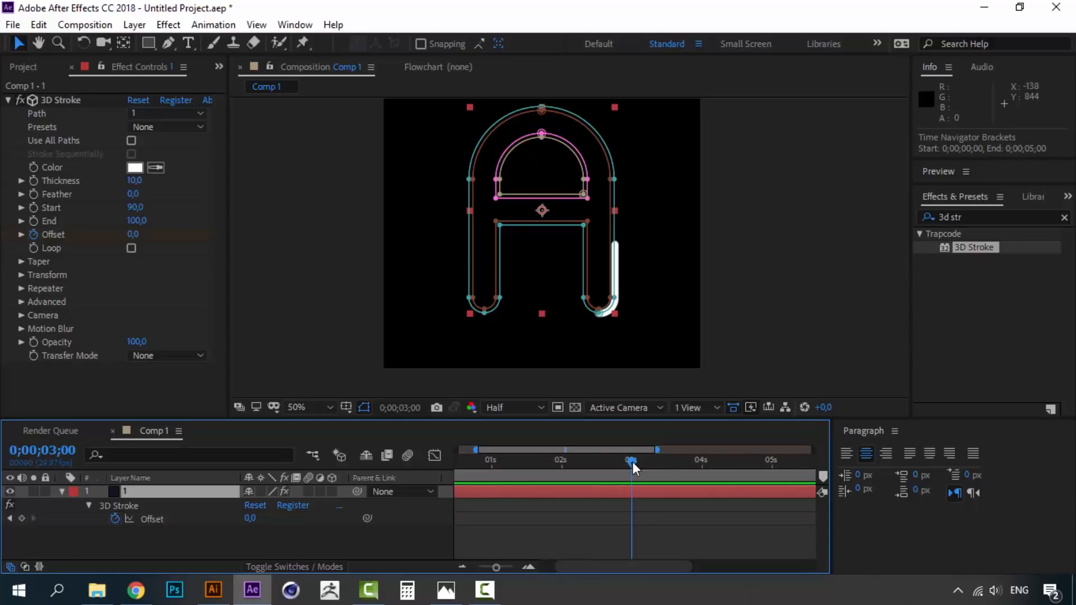
pyautogui.click(250, 519)
pyautogui.write('100')
pyautogui.press('Return')
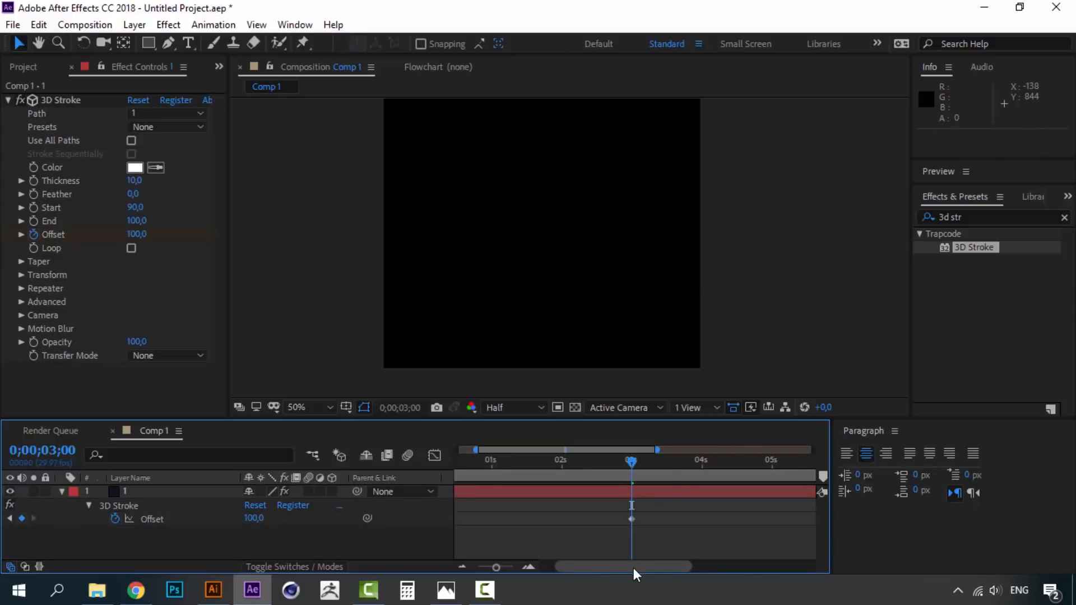
# - Preview the Offset animation from the beginning of the composition
pyautogui.moveTo(633, 567); pyautogui.dragTo(579, 565)
pyautogui.moveTo(550, 461); pyautogui.dragTo(442, 459)
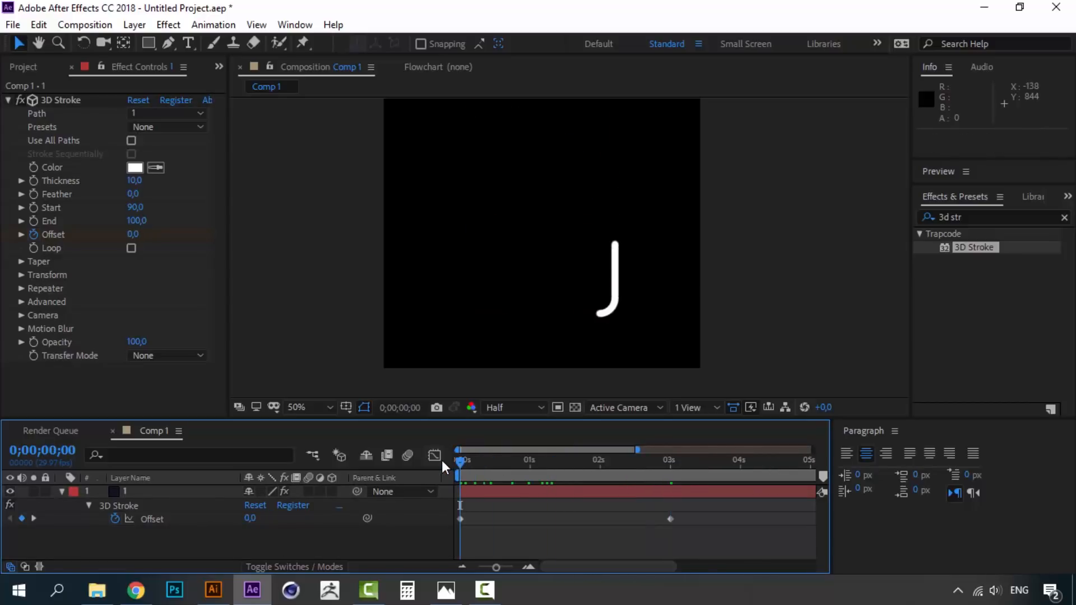
pyautogui.press('space')
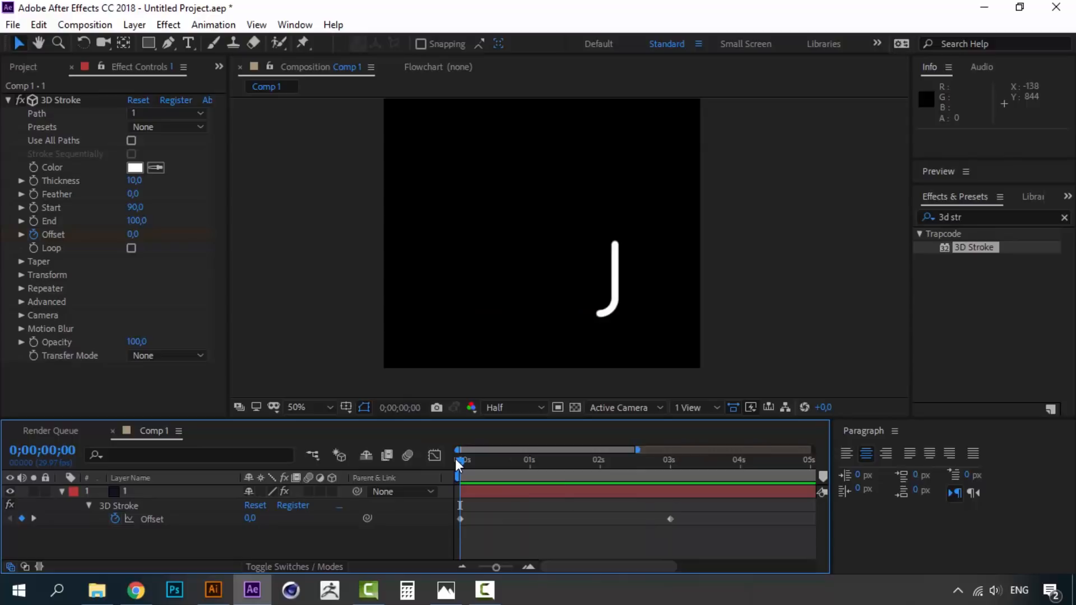
pyautogui.press('space')
pyautogui.click(456, 462)
pyautogui.press('space')
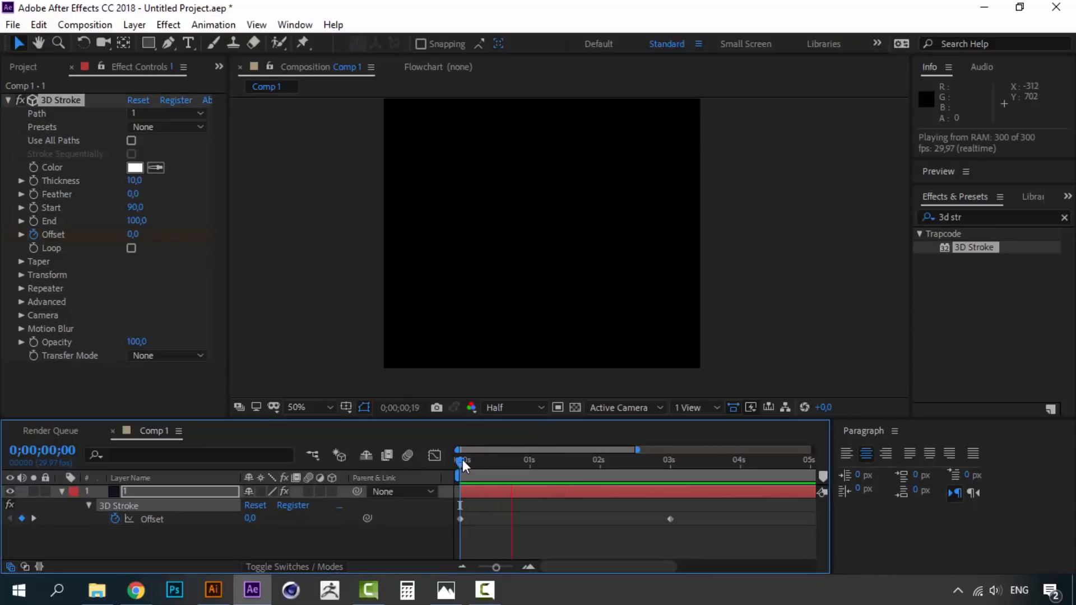
pyautogui.press('space')
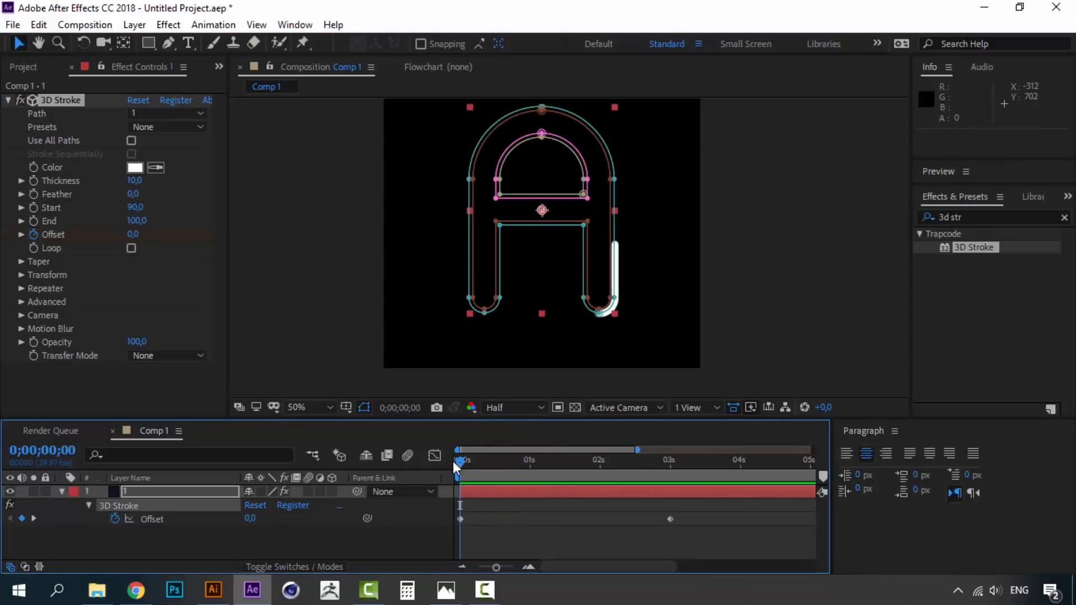
# - Turn on Loop for the 3D Stroke effect and preview the stroke travelling along path 1
pyautogui.click(130, 248)
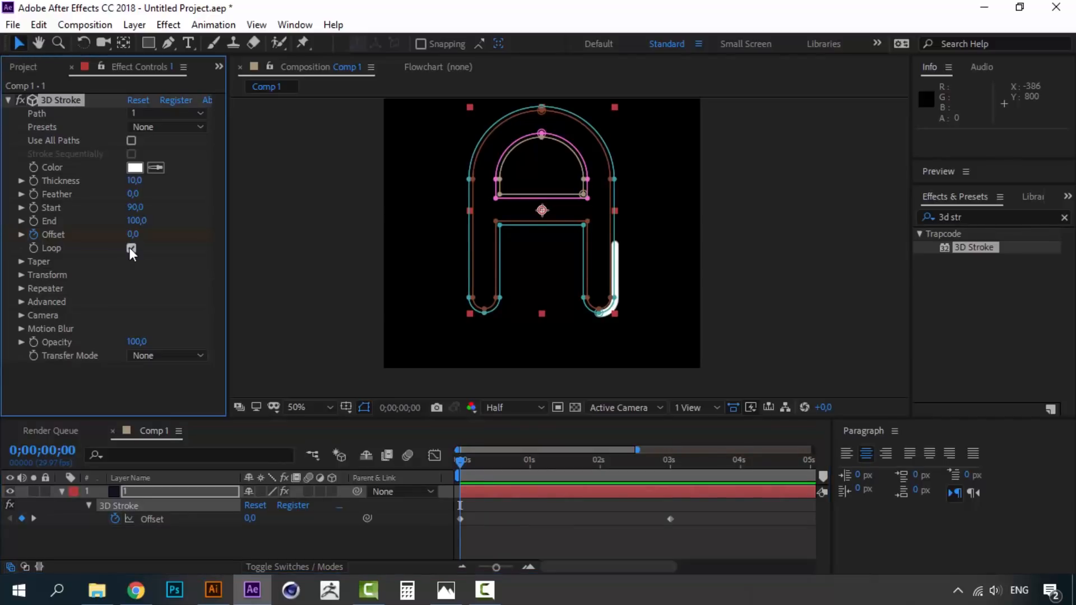
pyautogui.click(461, 459)
pyautogui.press('space')
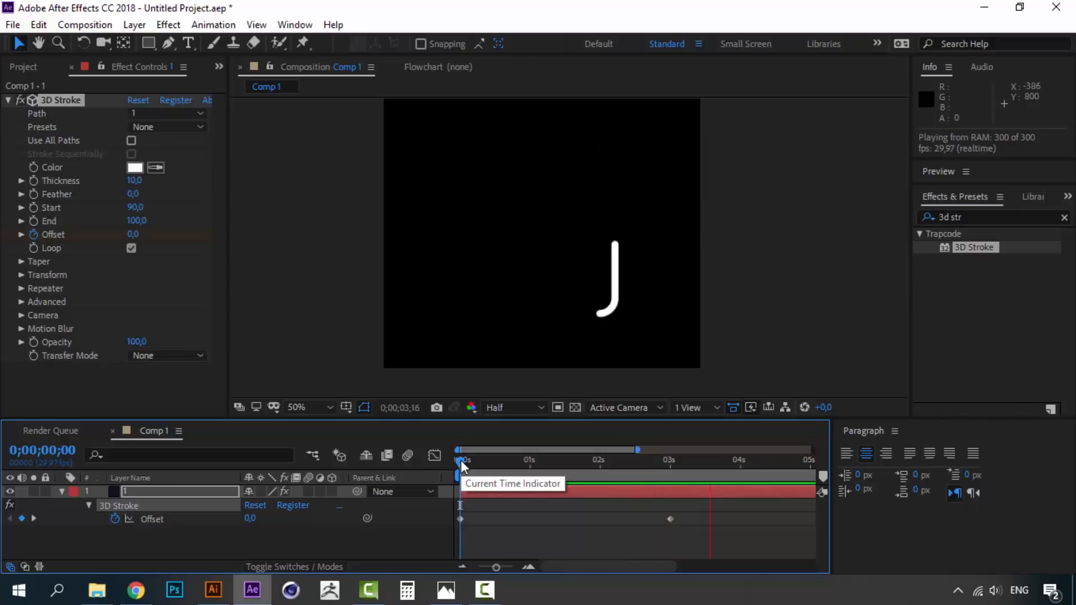
pyautogui.press('space')
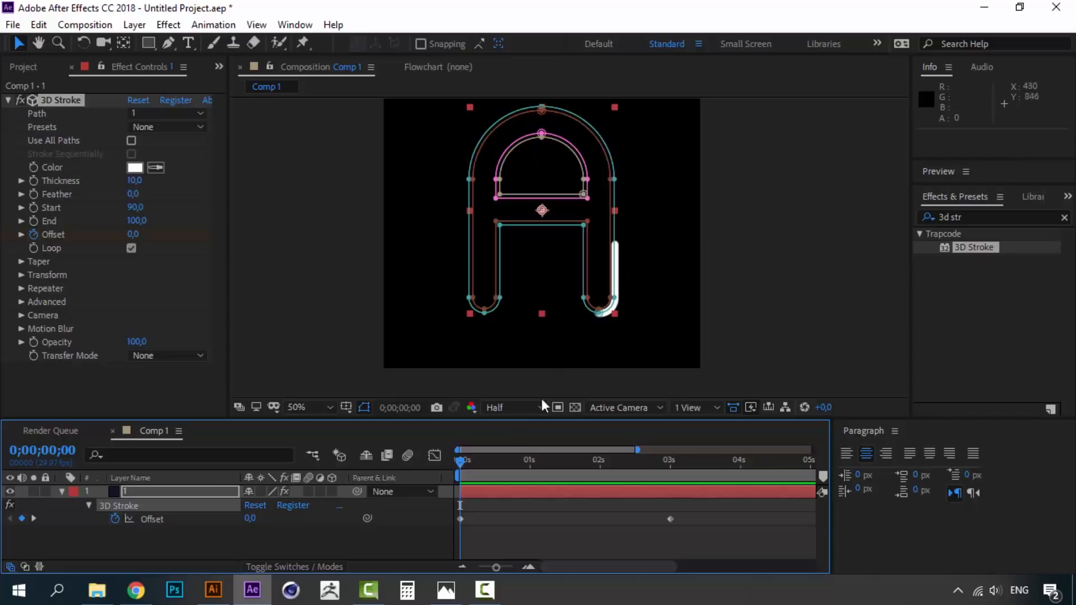
pyautogui.press('space')
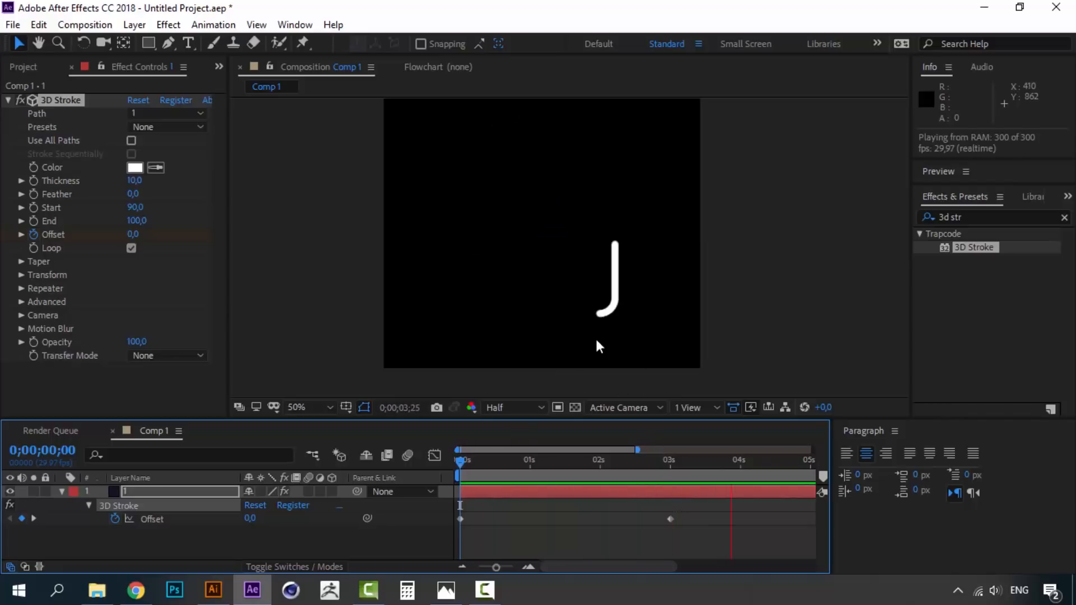
# - Add an Offset keyframe of 200 at 6 seconds on layer 1
pyautogui.click(670, 464)
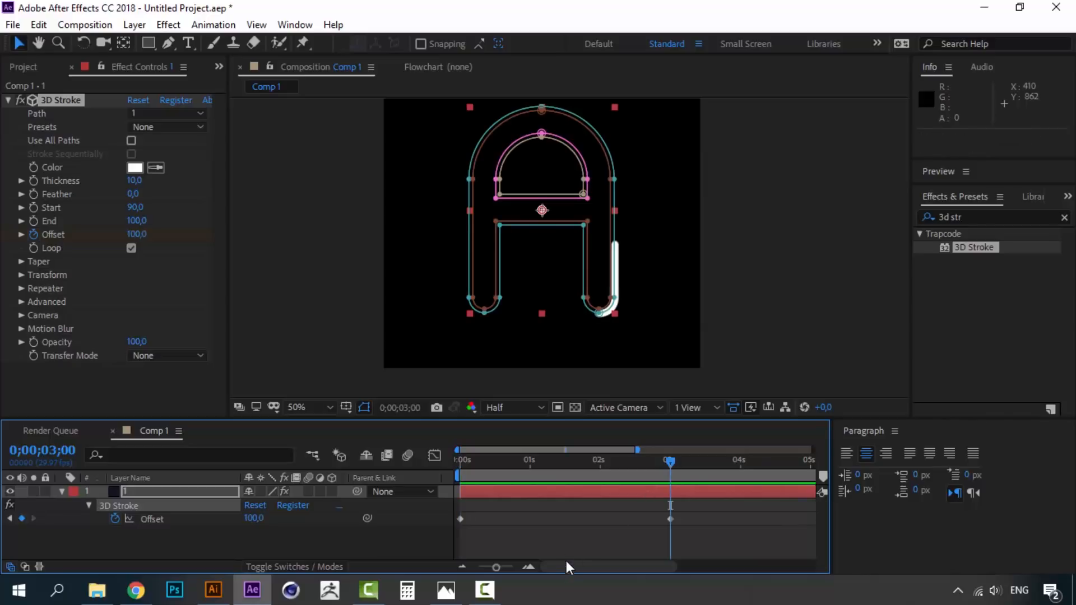
pyautogui.moveTo(566, 568); pyautogui.dragTo(590, 567)
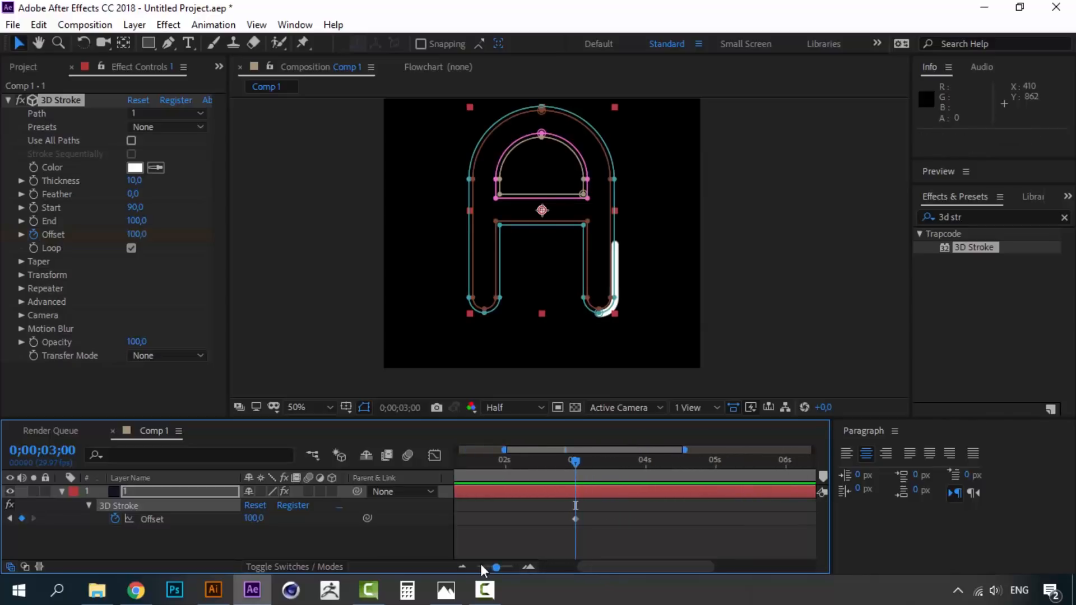
pyautogui.click(462, 567)
pyautogui.click(528, 567)
pyautogui.click(528, 567)
pyautogui.moveTo(649, 563); pyautogui.dragTo(673, 563)
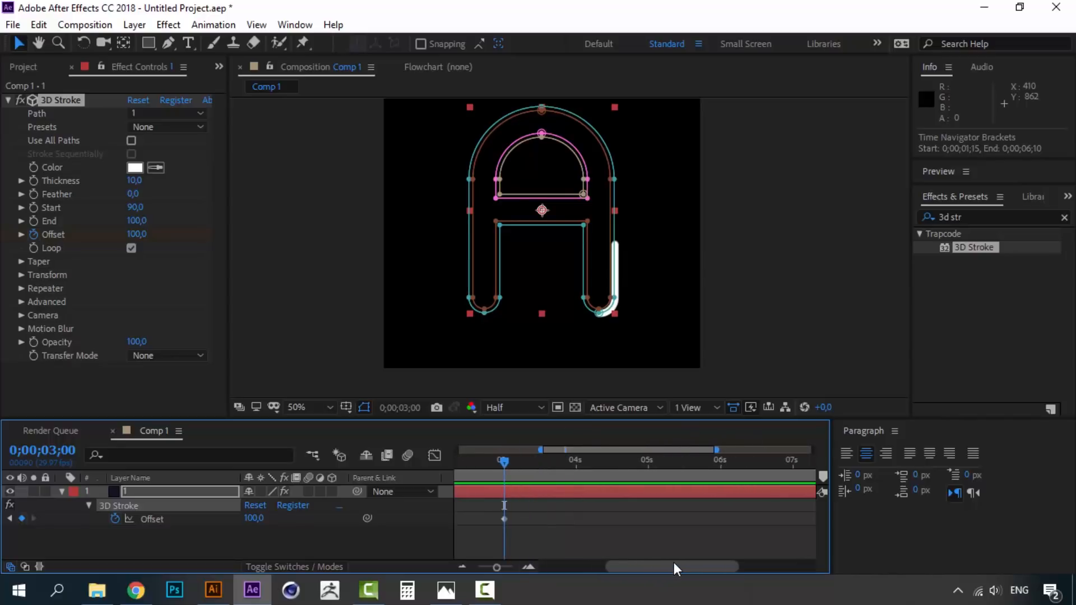
pyautogui.click(720, 462)
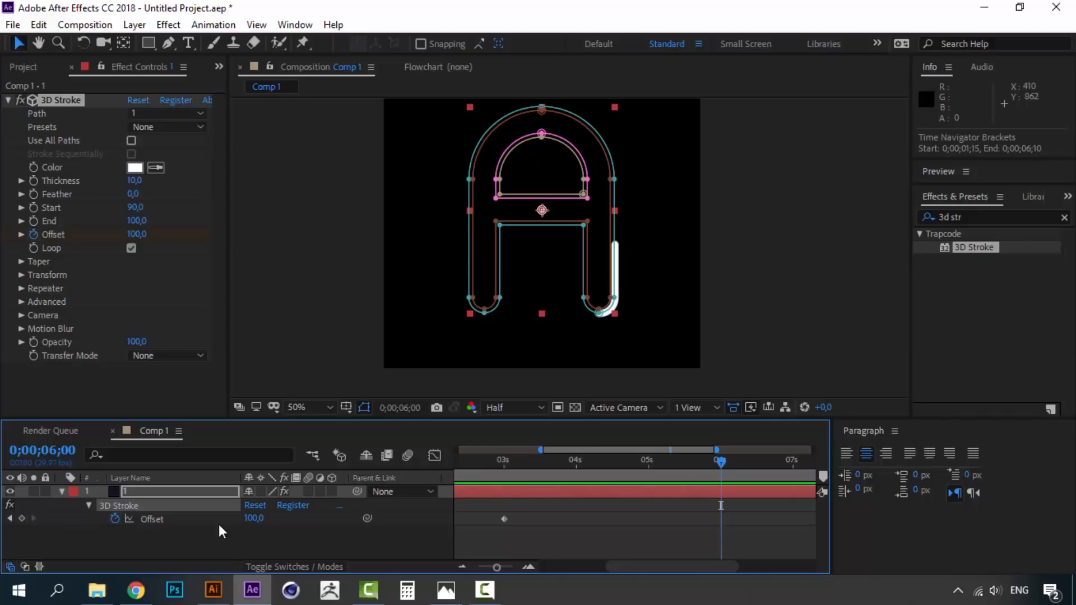
pyautogui.click(253, 520)
pyautogui.write('200')
pyautogui.press('Return')
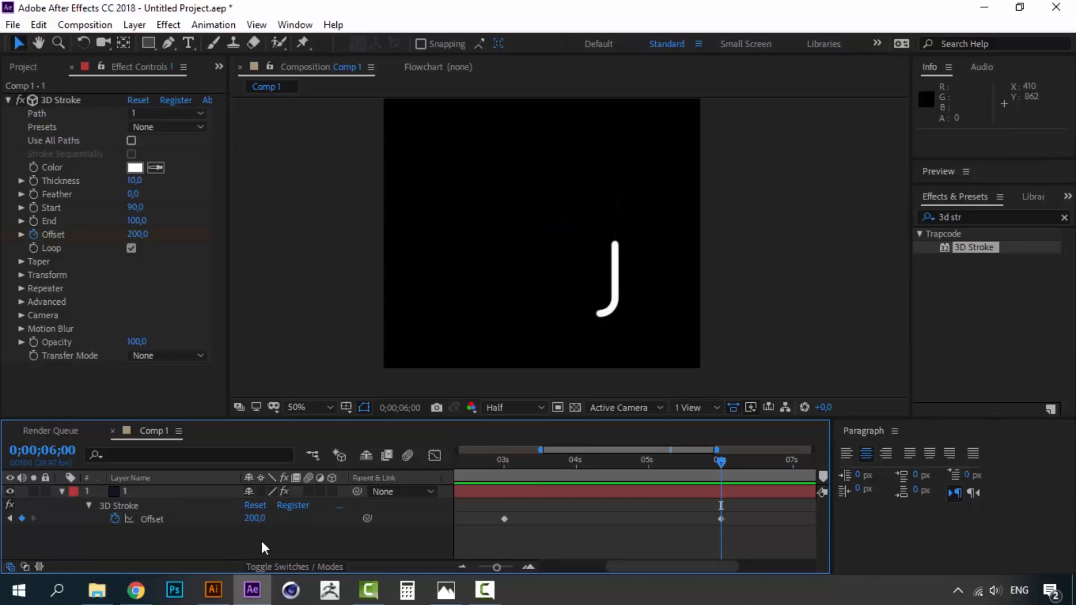
# - Play the composition from the start through the Offset keyframe at 6 seconds
pyautogui.moveTo(688, 566); pyautogui.dragTo(628, 566)
pyautogui.press('Home')
pyautogui.press('space')
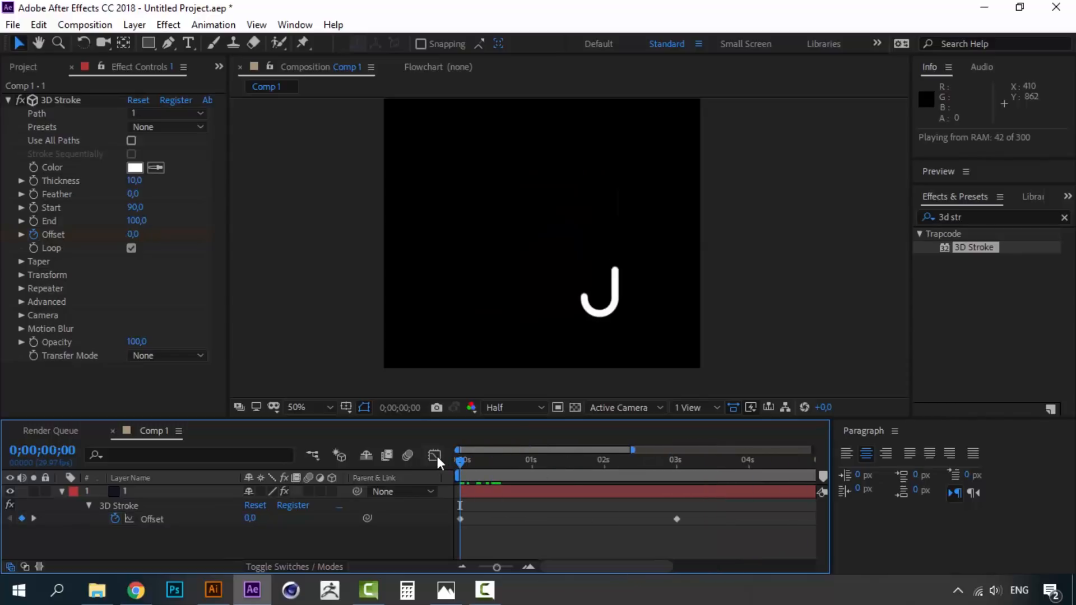
pyautogui.moveTo(579, 567); pyautogui.dragTo(643, 566)
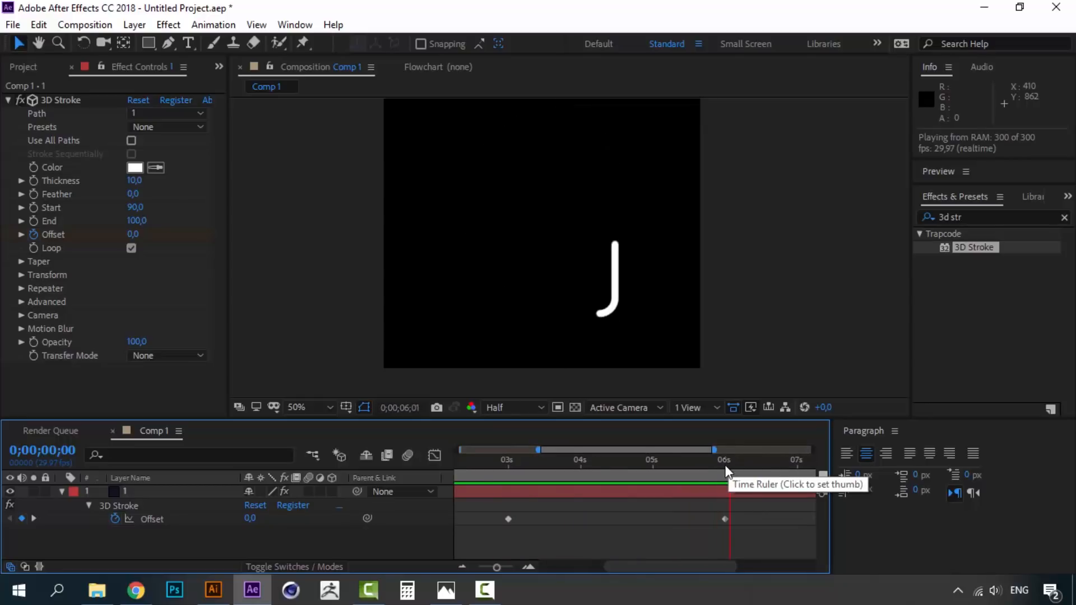
# - End the work area at 6 seconds and trim the composition to the work area
pyautogui.click(725, 464)
pyautogui.moveTo(700, 567)
pyautogui.mouseDown()
pyautogui.moveTo(670, 566)
pyautogui.moveTo(782, 569)
pyautogui.moveTo(688, 569)
pyautogui.moveTo(719, 567)
pyautogui.mouseUp()
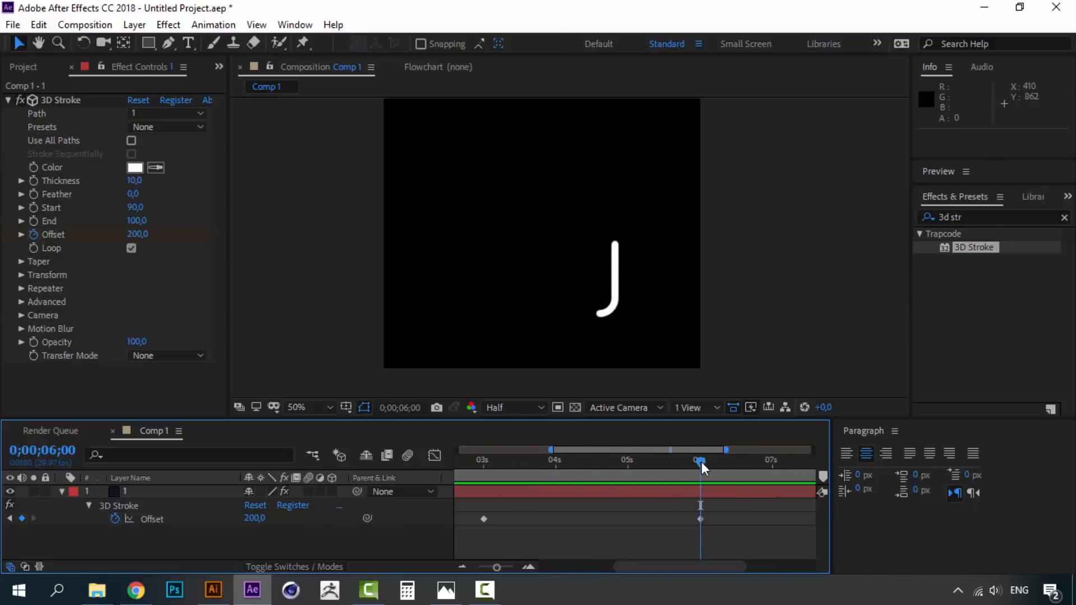
pyautogui.press('n')
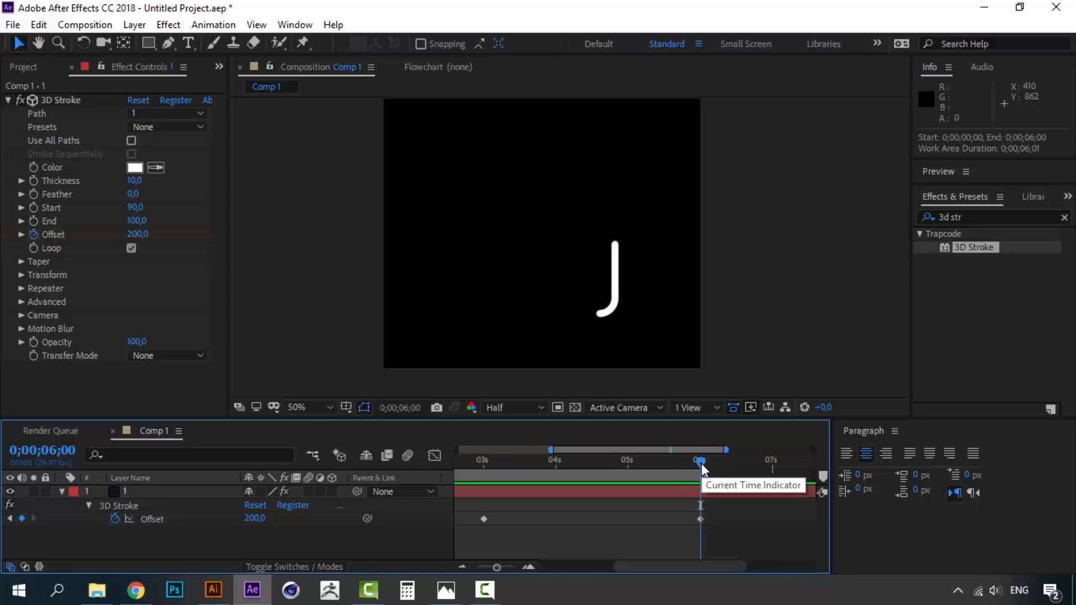
pyautogui.rightClick(685, 477)
pyautogui.click(724, 520)
# - Check the loop near the end of the trimmed composition and return the playhead to the beginning
pyautogui.click(773, 465)
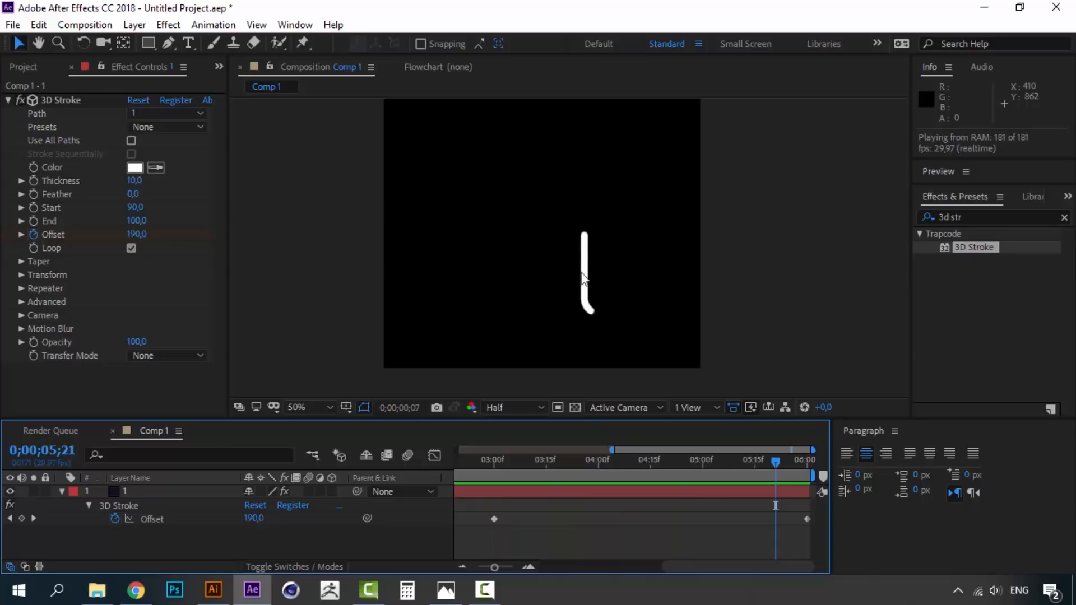
pyautogui.click(765, 458)
pyautogui.moveTo(705, 574); pyautogui.dragTo(581, 568)
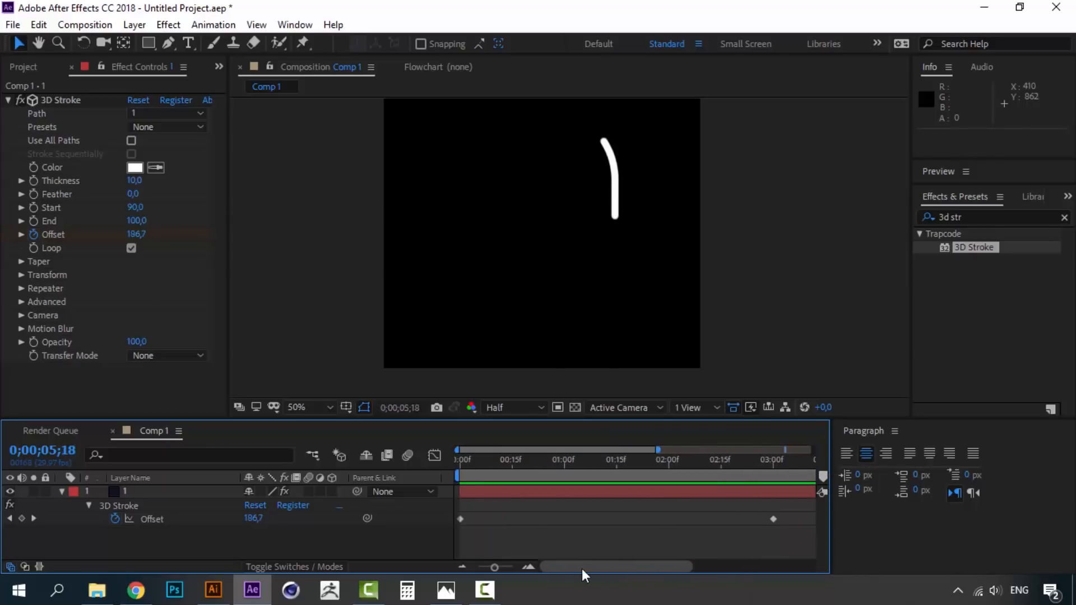
pyautogui.moveTo(495, 454); pyautogui.dragTo(435, 455)
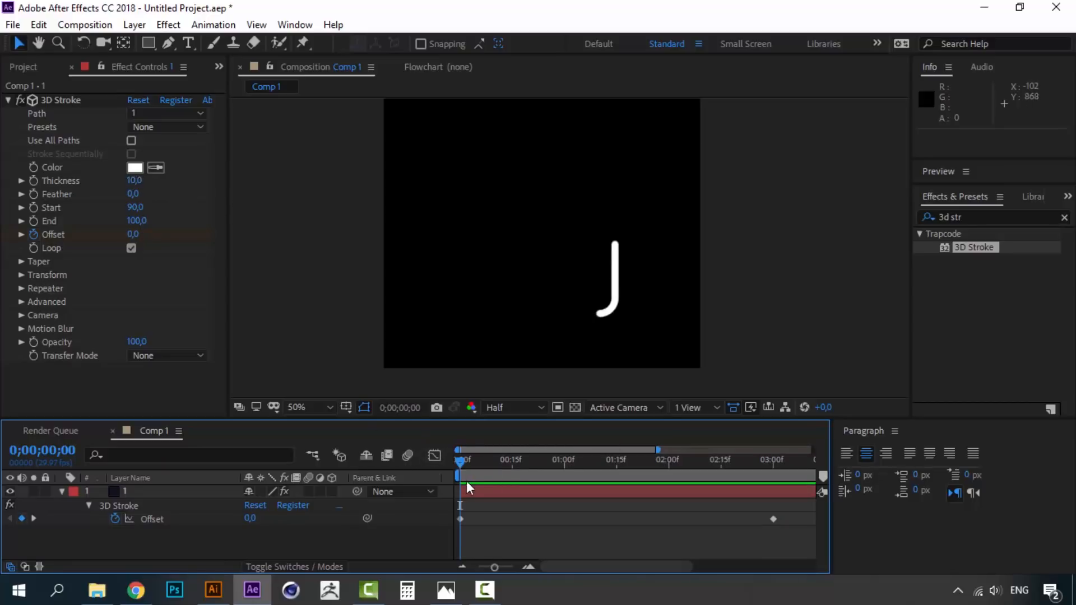
pyautogui.moveTo(462, 458)
pyautogui.mouseDown()
pyautogui.moveTo(720, 463)
pyautogui.moveTo(454, 463)
pyautogui.mouseUp()
# - Check the reference animation Comp-1.gif in Photos and set the 3D Stroke Thickness to 5 back in After Effects
pyautogui.click(446, 590)
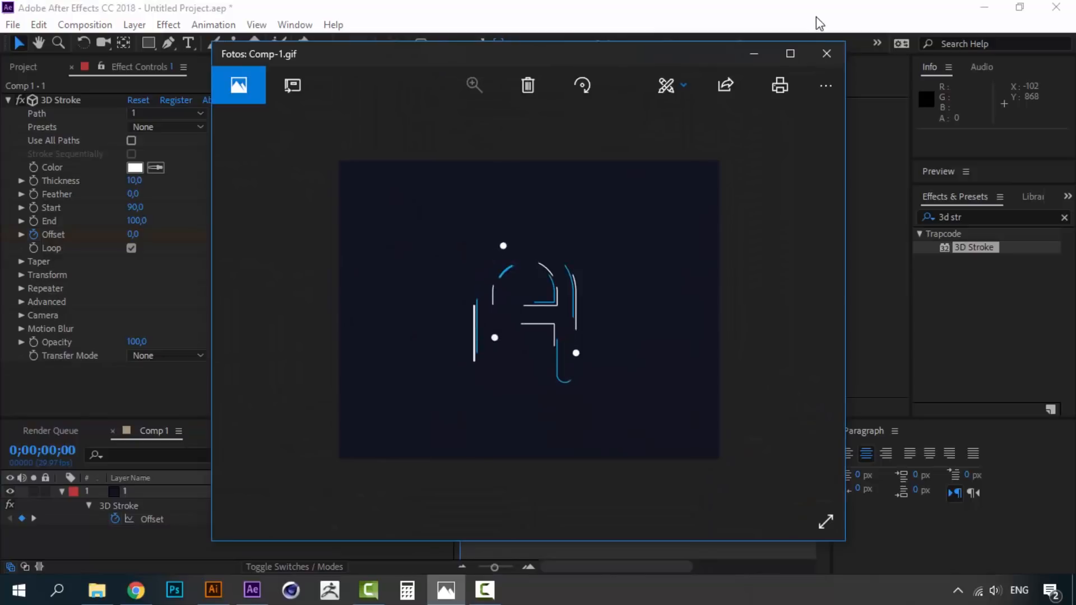
pyautogui.click(761, 56)
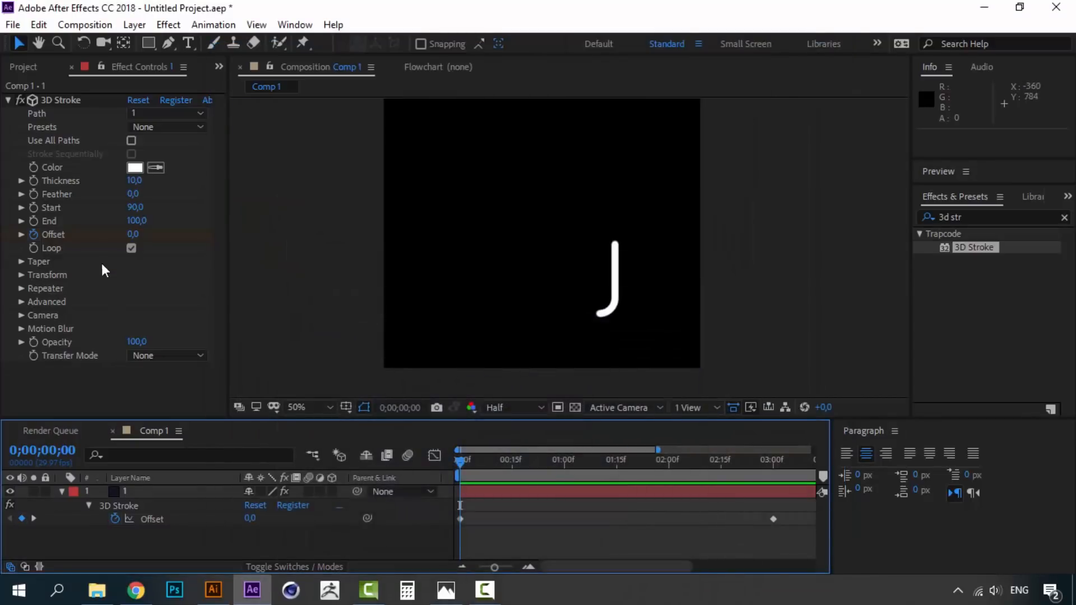
pyautogui.click(134, 180)
pyautogui.write('5')
pyautogui.press('Return')
# - Preview the thinner looping stroke, also with the composition view at 25%
pyautogui.press('space')
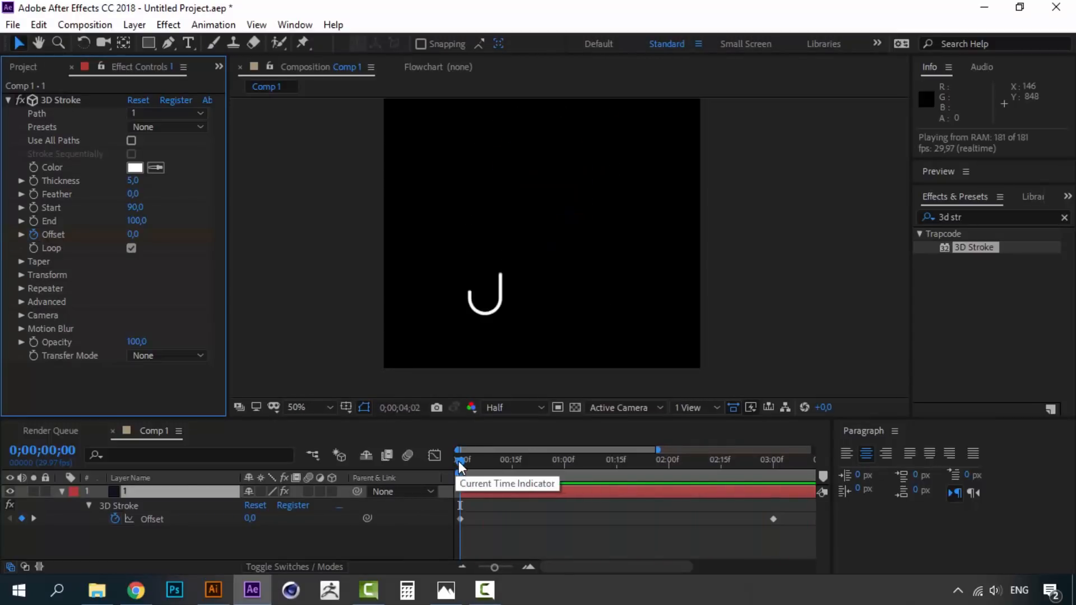
pyautogui.click(458, 461)
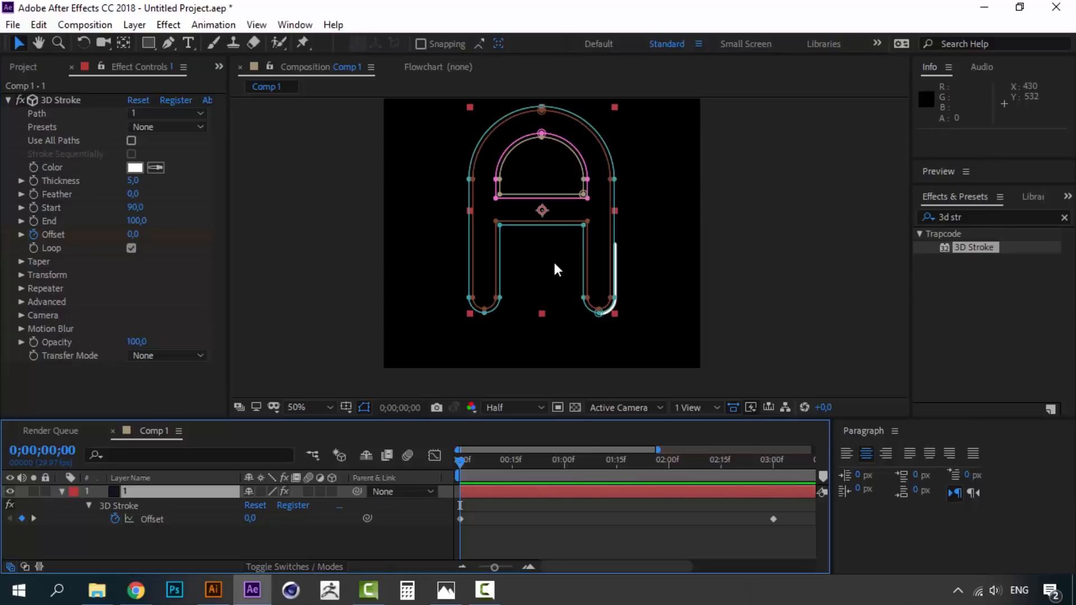
pyautogui.scroll(-2, 555, 269)
pyautogui.press('space')
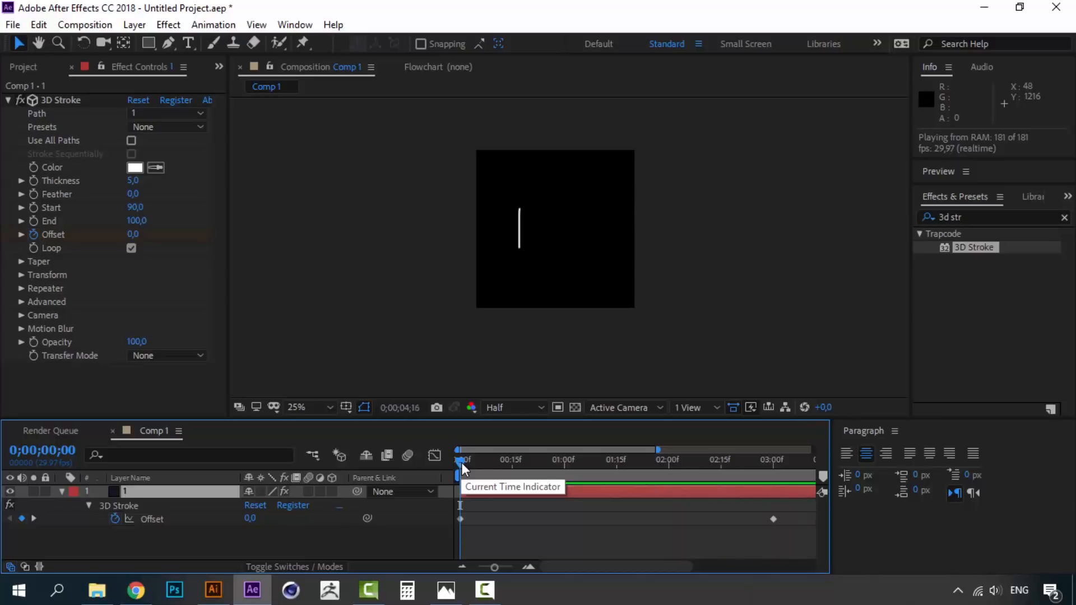
pyautogui.press('space')
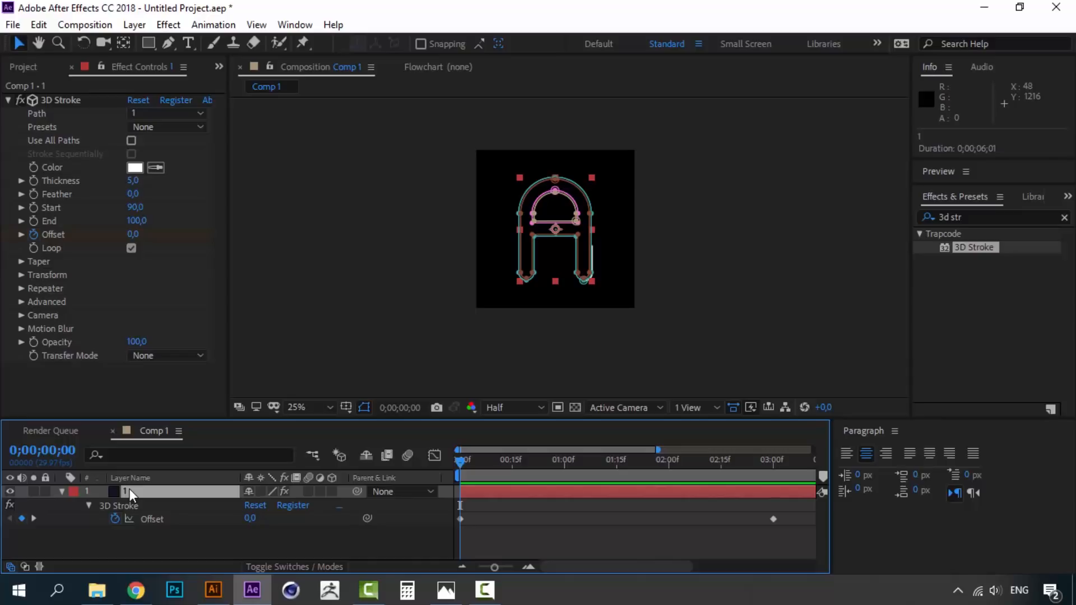
# - Select the 3D Stroke effect on layer 1 and collapse its settings
pyautogui.moveTo(613, 565); pyautogui.dragTo(550, 563)
pyautogui.click(58, 98)
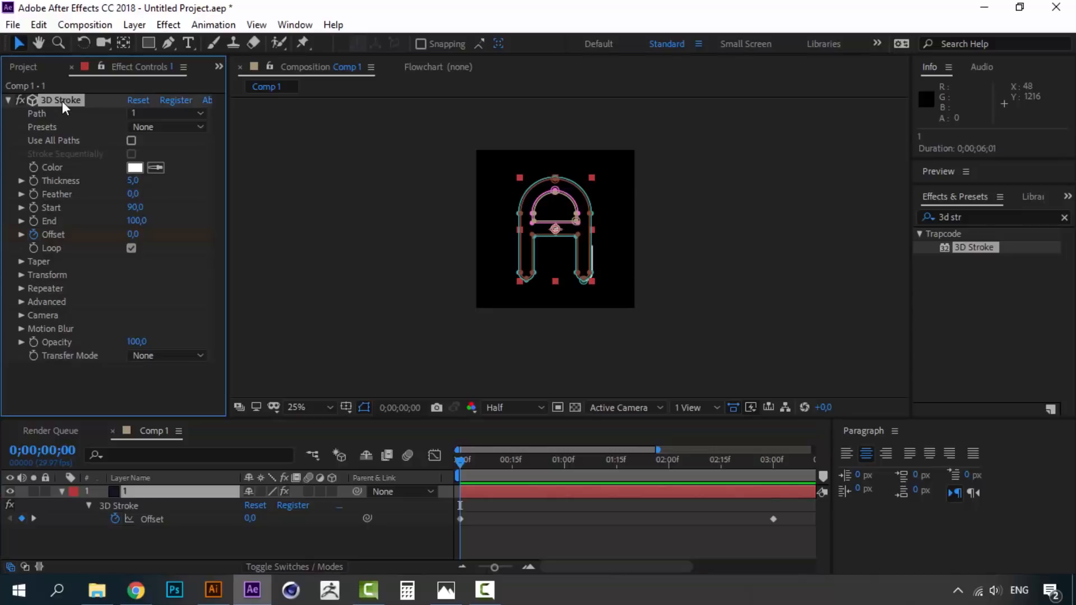
pyautogui.click(7, 100)
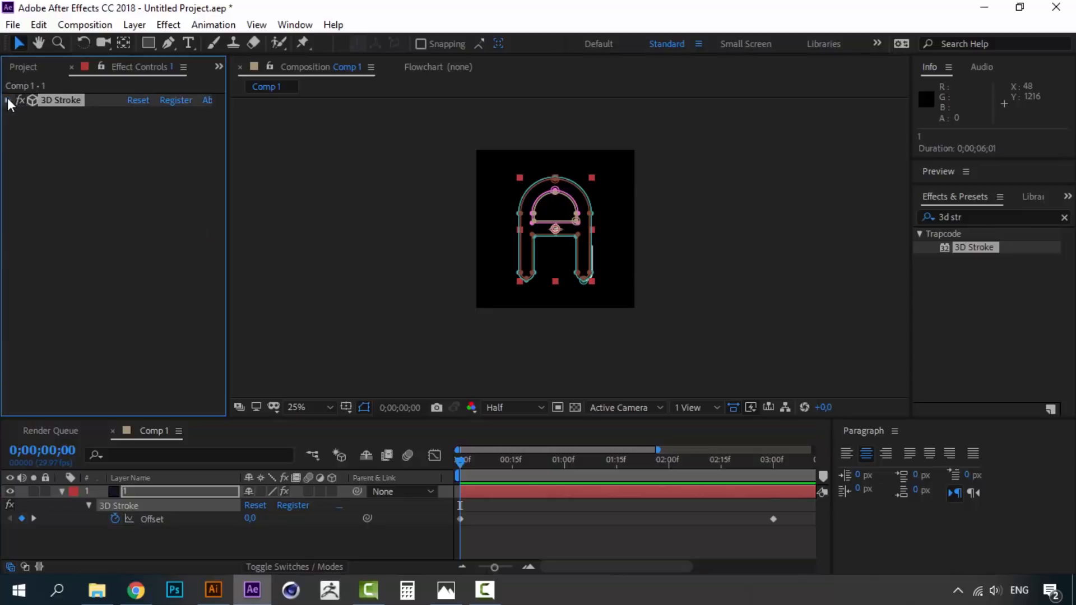
# - Duplicate the 3D Stroke effect on layer 1 and set the copy's Path to mask 2
pyautogui.hotkey('ctrl', 'd')
pyautogui.click(66, 101)
pyautogui.click(66, 109)
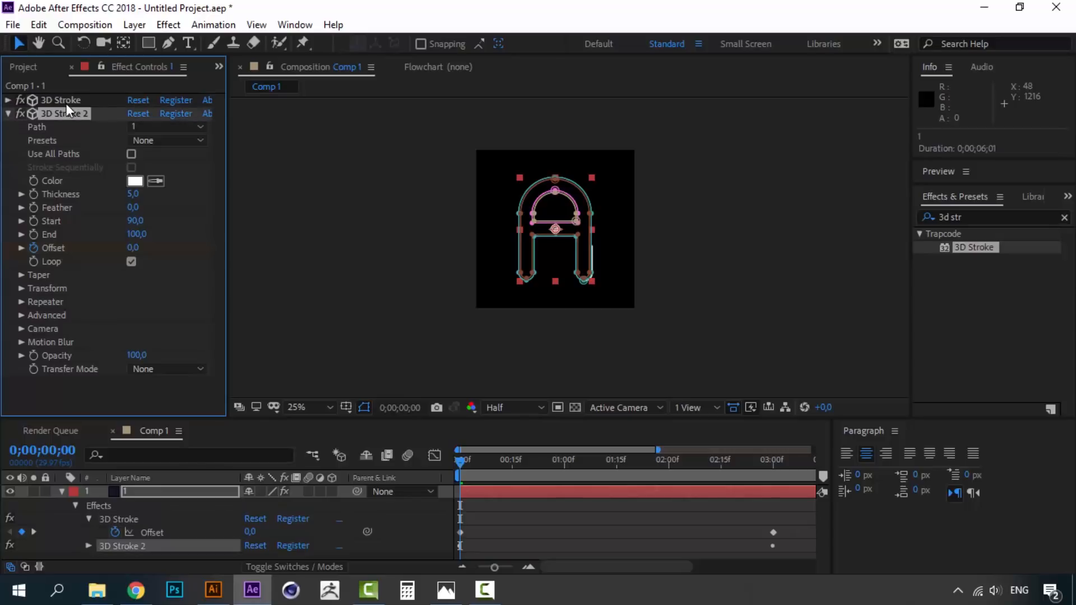
pyautogui.click(68, 100)
pyautogui.click(68, 112)
pyautogui.scroll(2, 557, 273)
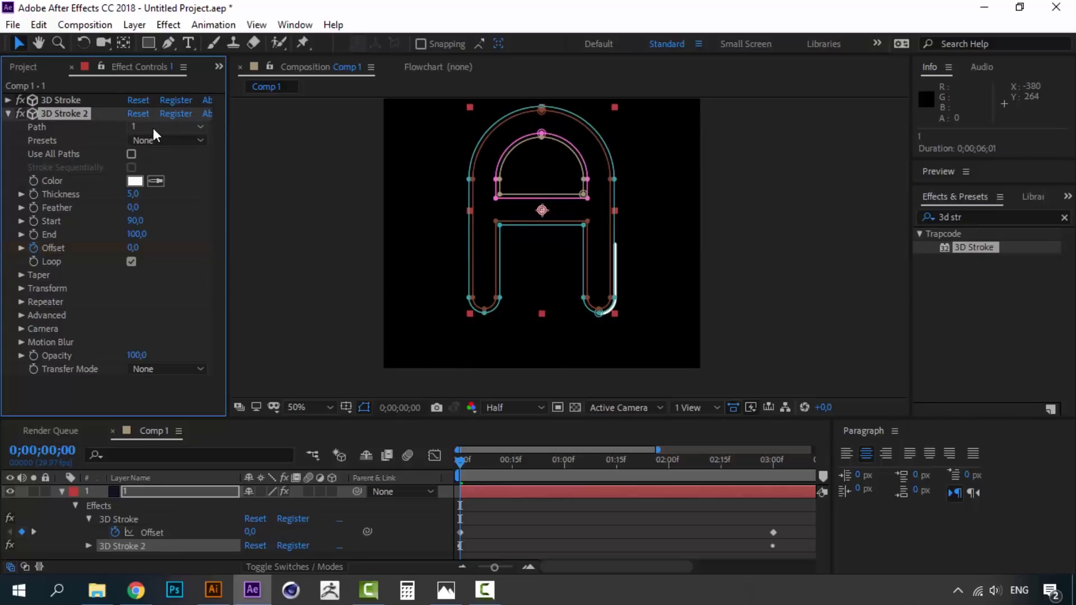
pyautogui.click(137, 126)
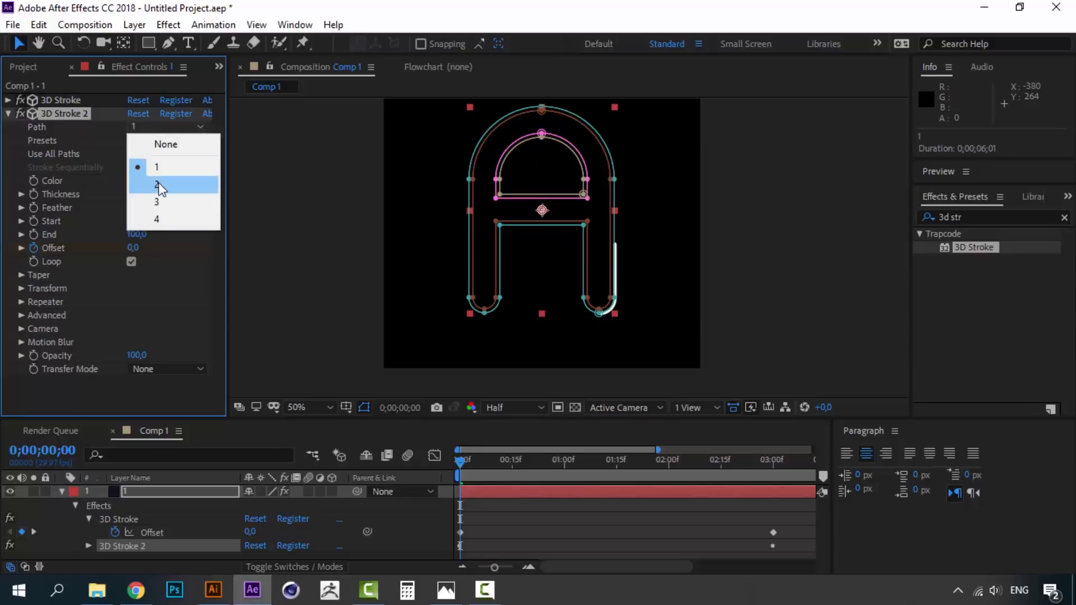
pyautogui.click(158, 185)
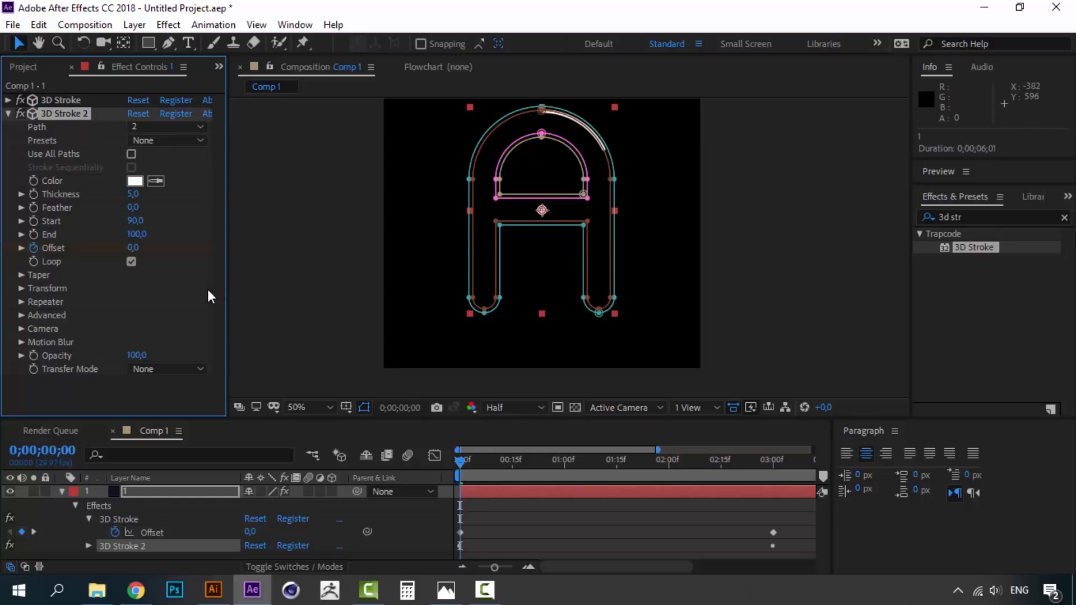
# - Set the Transfer Mode of 3D Stroke 2 to Overlay and preview both strokes from the beginning
pyautogui.click(188, 371)
pyautogui.click(167, 127)
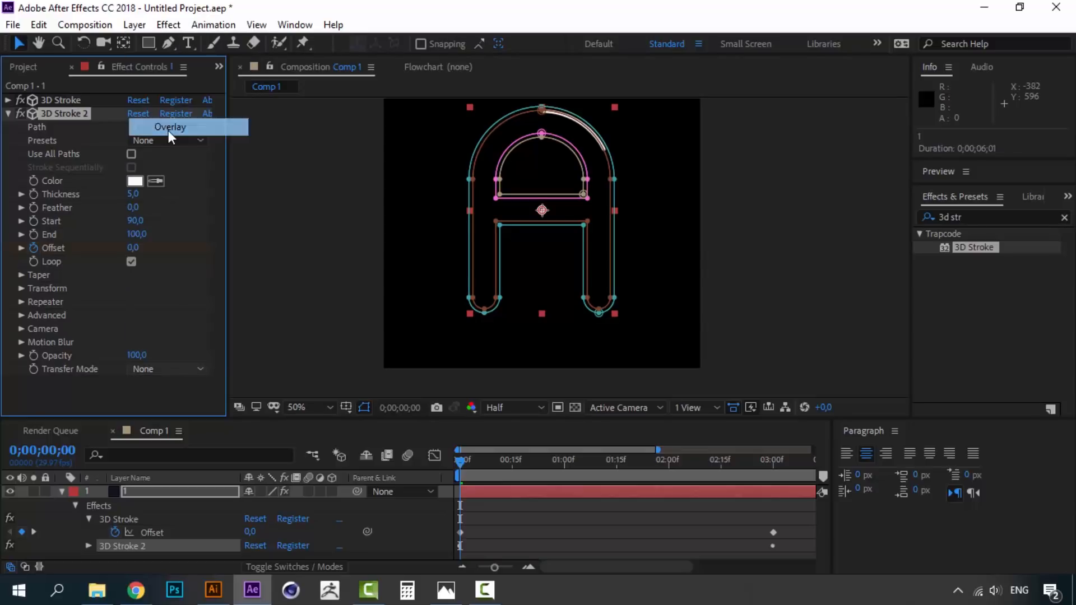
pyautogui.click(462, 456)
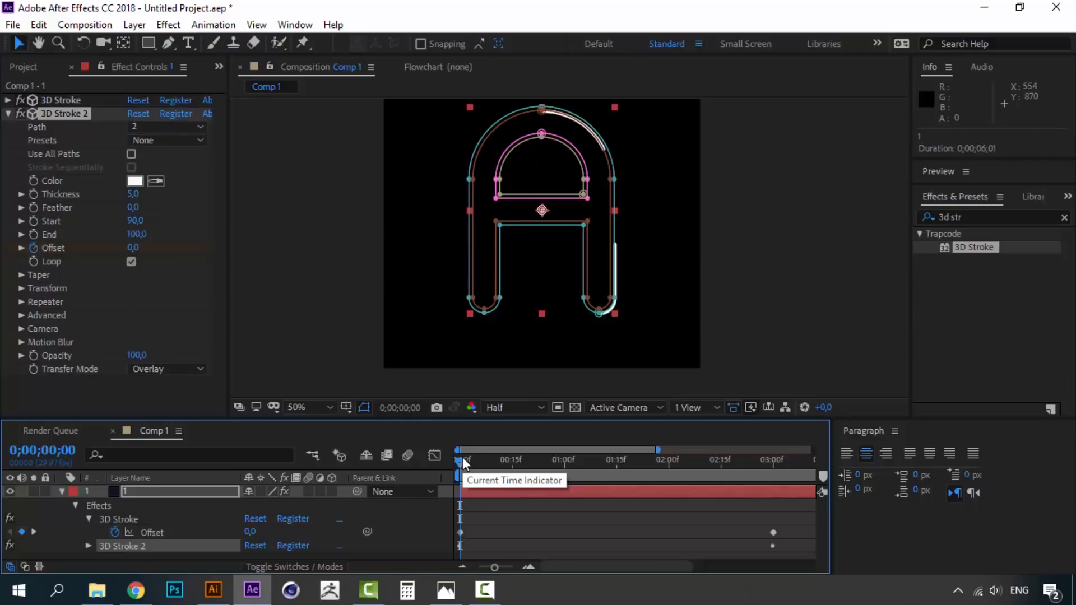
pyautogui.press('space')
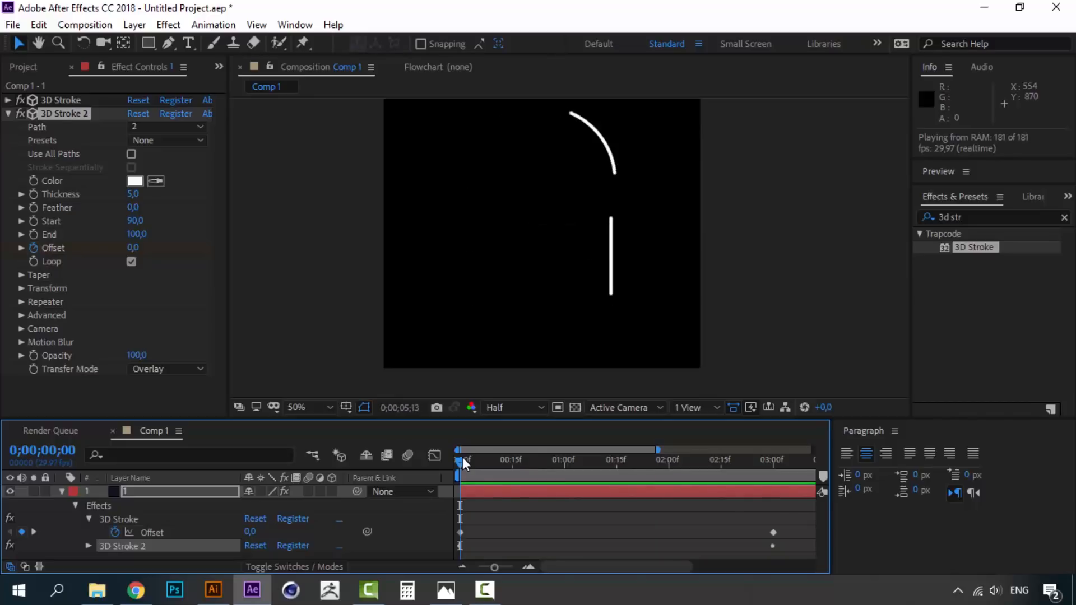
pyautogui.press('space')
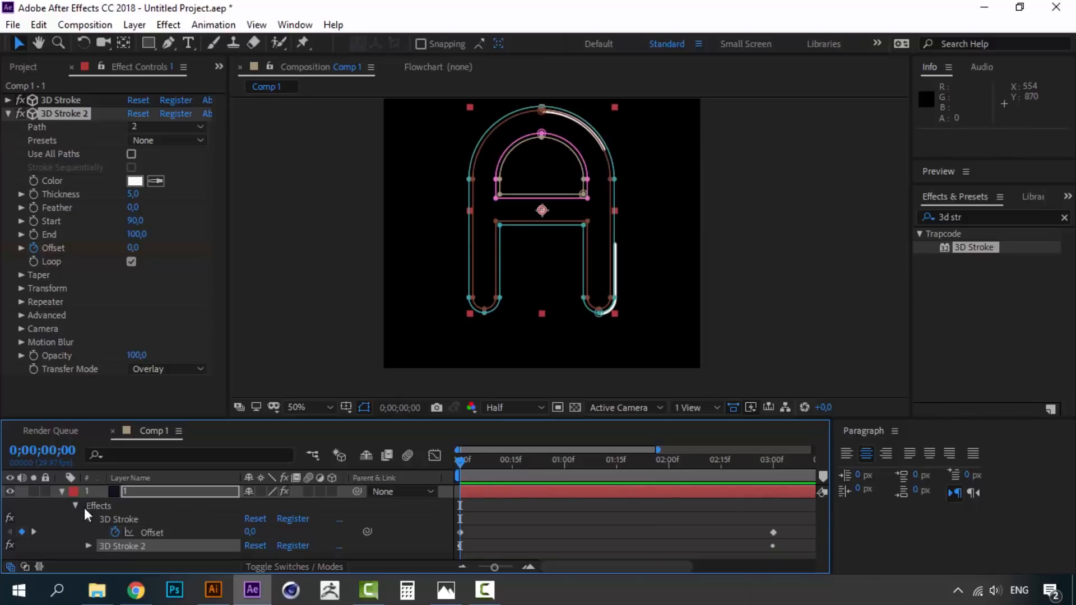
# - Show the Offset keyframes of both 3D Stroke effects across the full six-second timeline and preview the animation
pyautogui.click(126, 544)
pyautogui.press('u')
pyautogui.click(130, 493)
pyautogui.press('u')
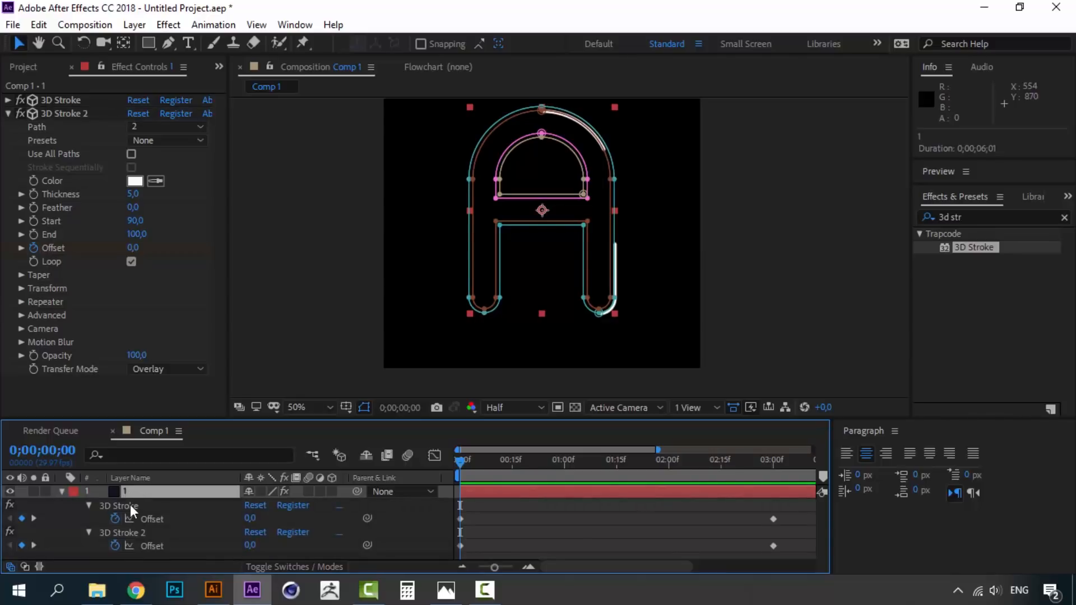
pyautogui.click(141, 531)
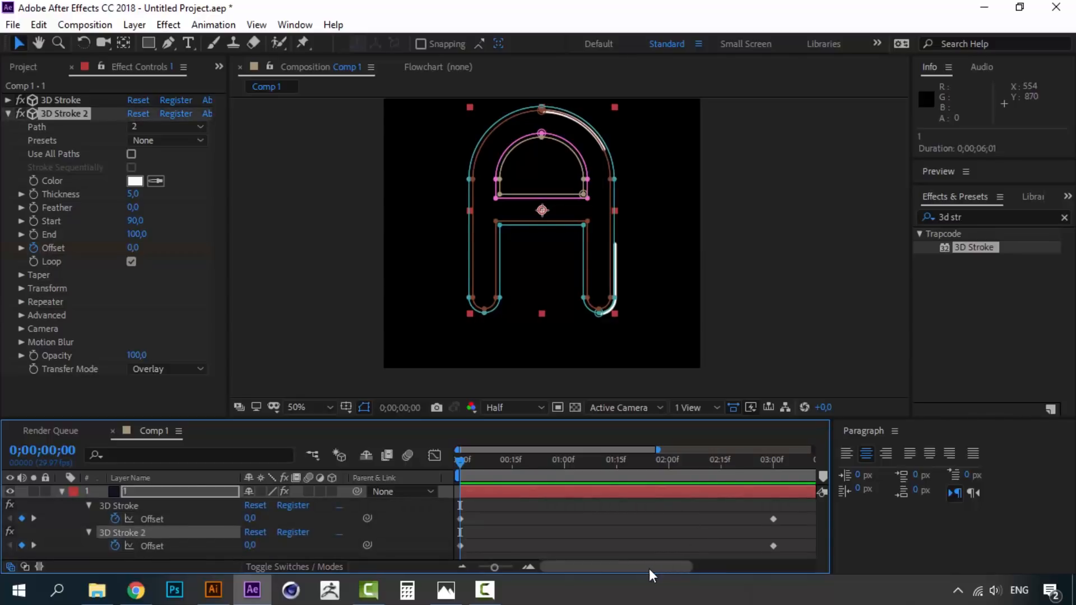
pyautogui.click(468, 566)
pyautogui.moveTo(660, 568); pyautogui.dragTo(710, 568)
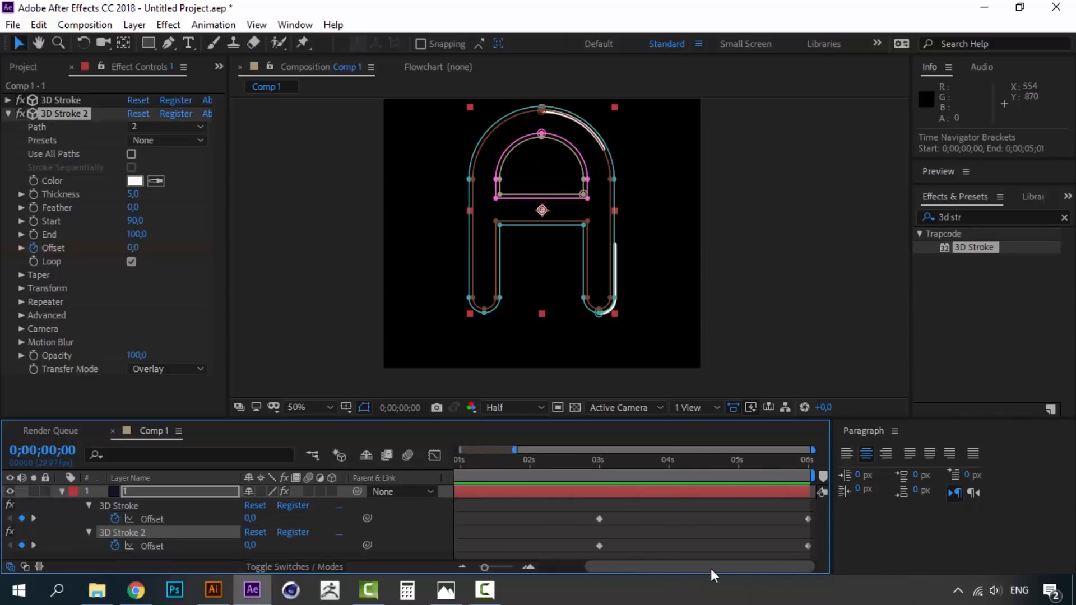
pyautogui.click(461, 567)
pyautogui.press('space')
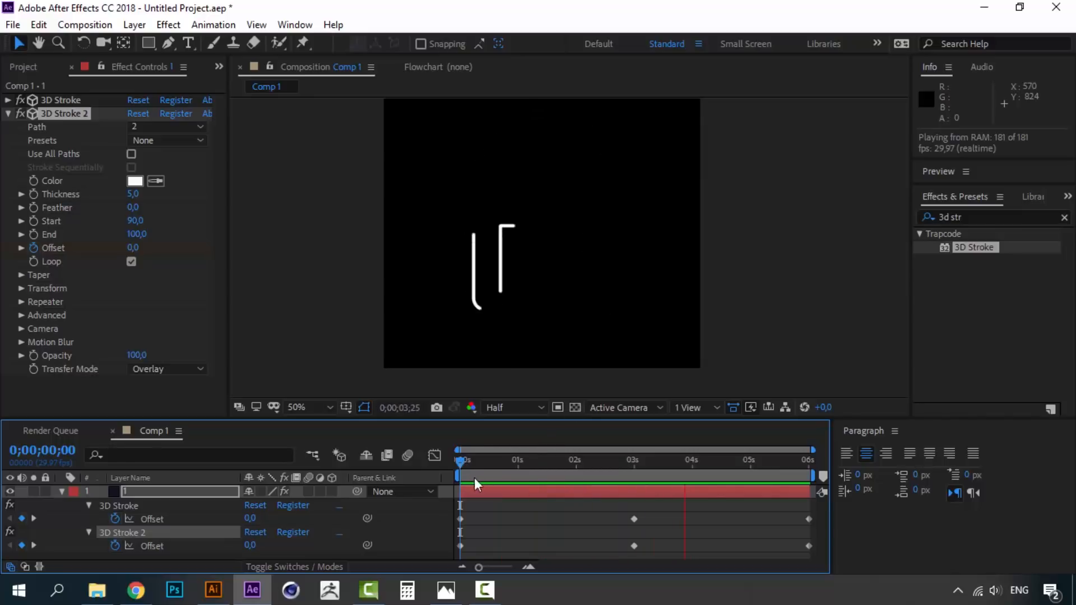
pyautogui.click(464, 456)
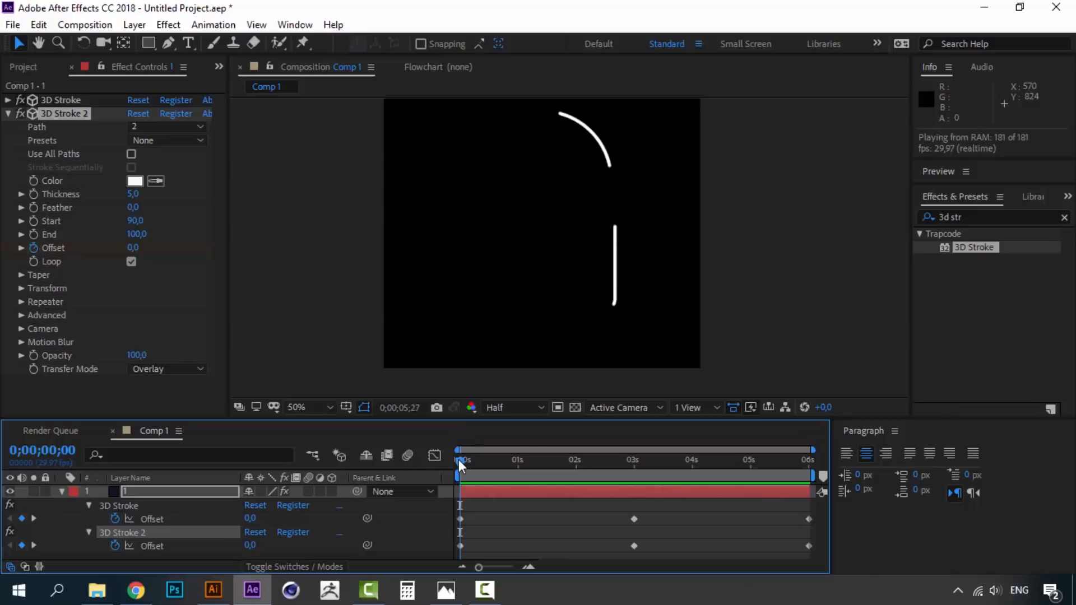
# - Delete the 3D Stroke 2 Offset keyframe at 3 seconds and set its keyframe at 6 seconds to 100
pyautogui.click(635, 546)
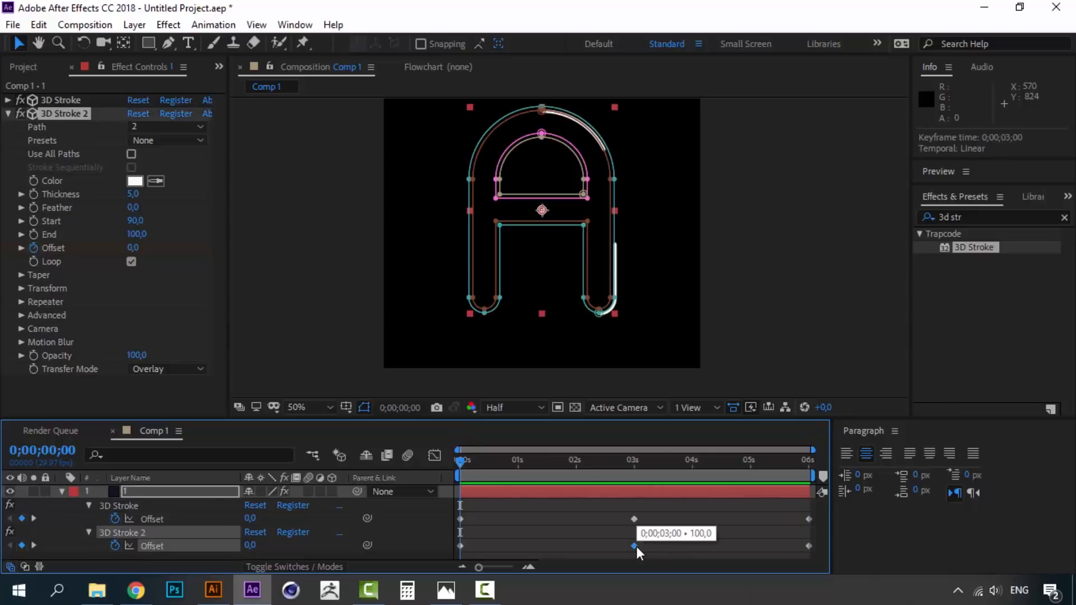
pyautogui.click(633, 461)
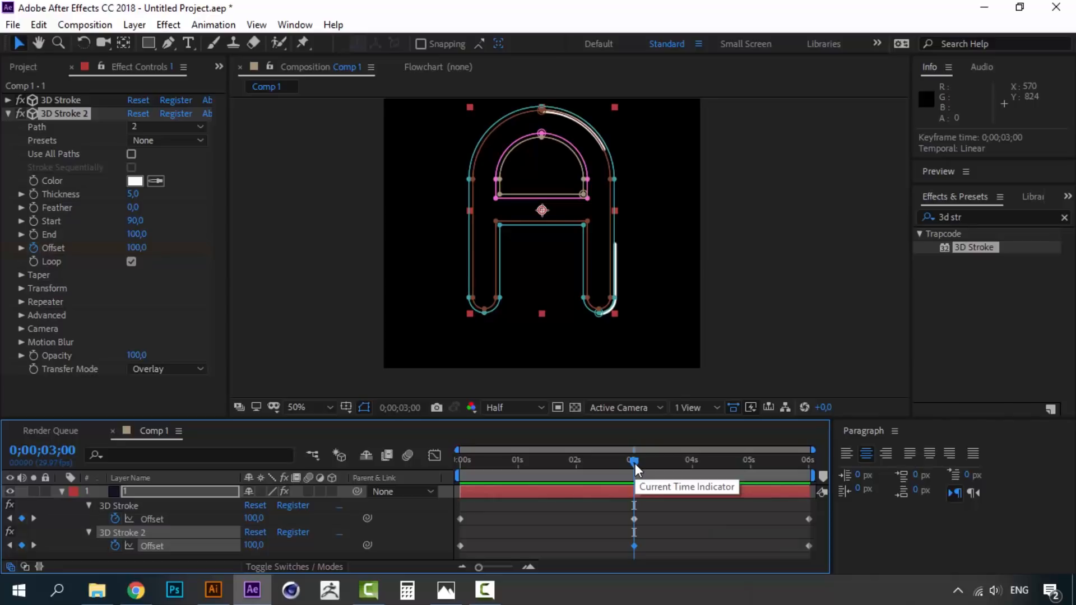
pyautogui.press('Delete')
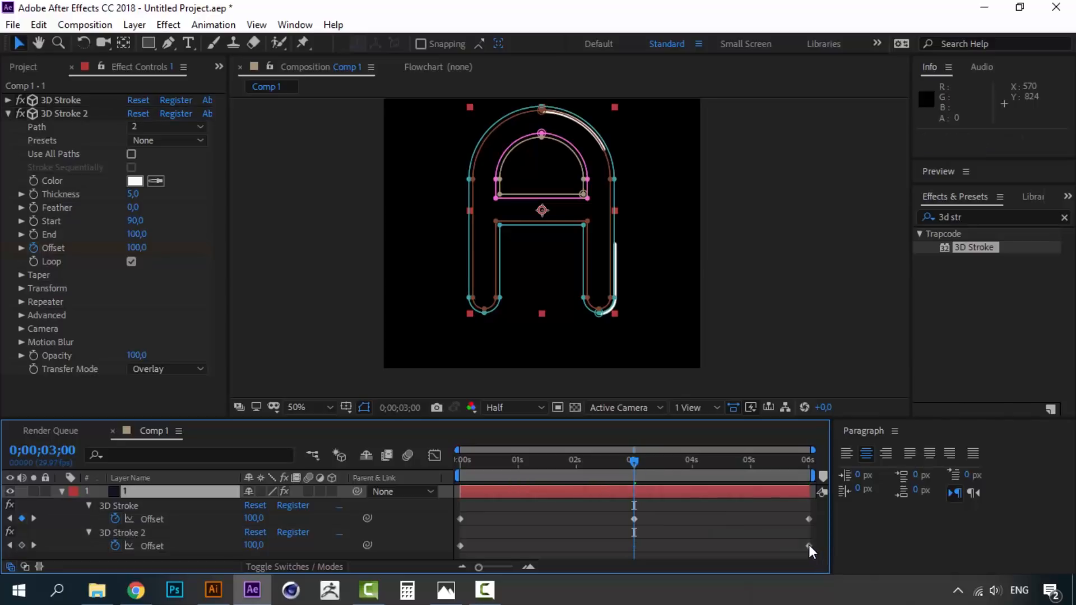
pyautogui.doubleClick(808, 545)
pyautogui.write('100')
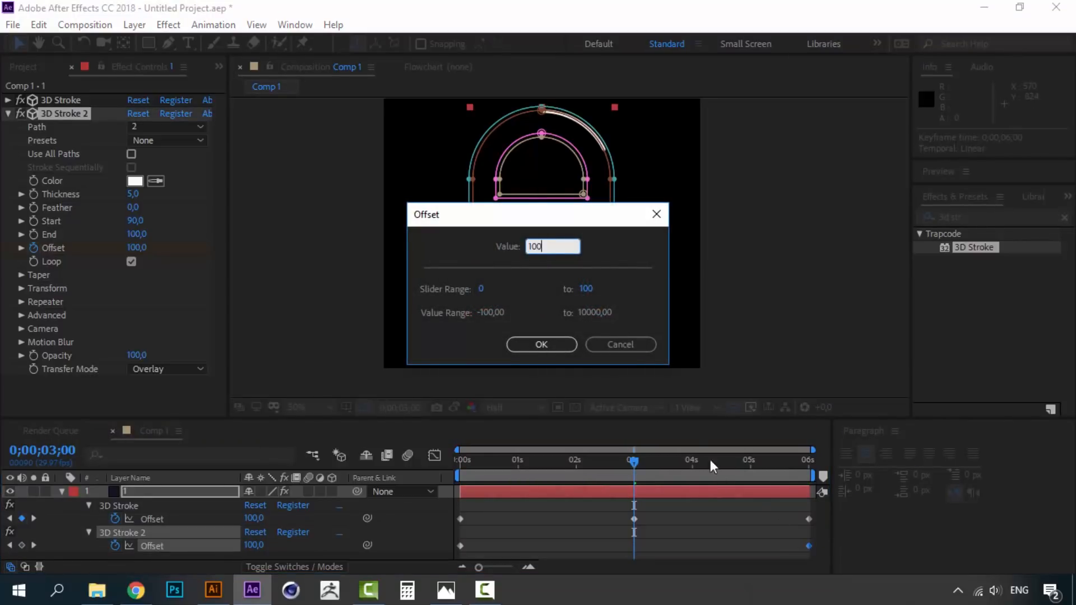
pyautogui.click(560, 341)
# - Preview the retimed second stroke from the beginning of the composition
pyautogui.moveTo(585, 459); pyautogui.dragTo(444, 456)
pyautogui.press('space')
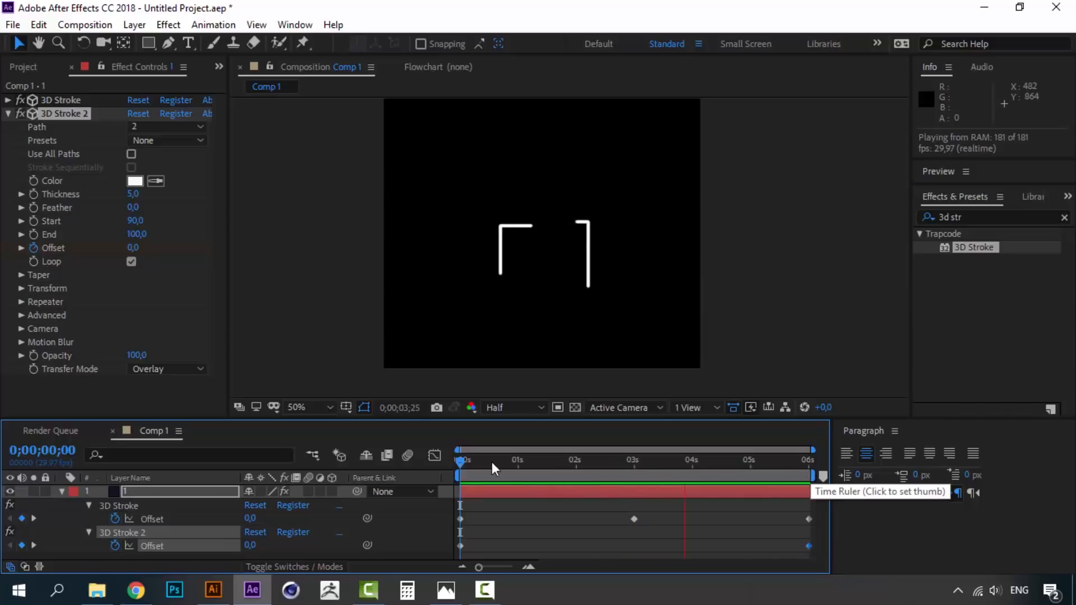
pyautogui.click(459, 461)
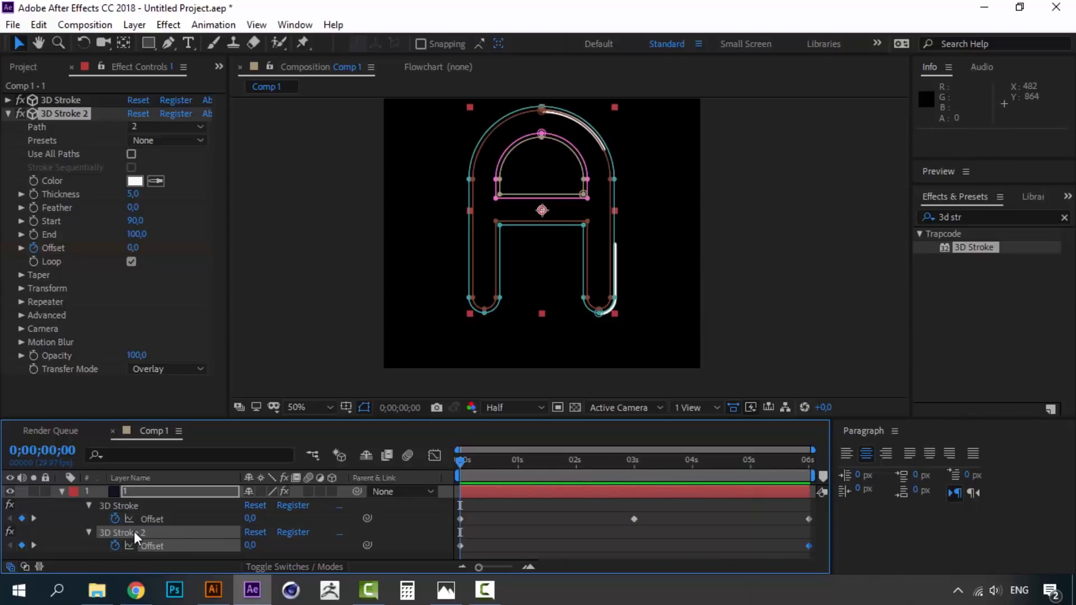
# - Change the 3D Stroke 2 Color to blue 0084FF and set its Thickness to 3
pyautogui.click(136, 180)
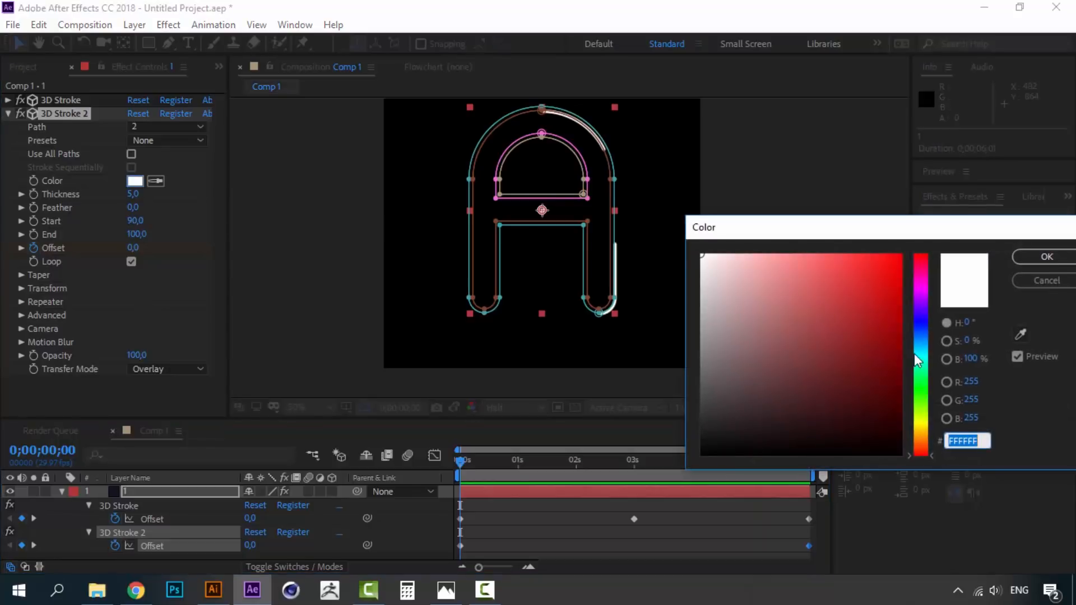
pyautogui.click(922, 330)
pyautogui.click(900, 255)
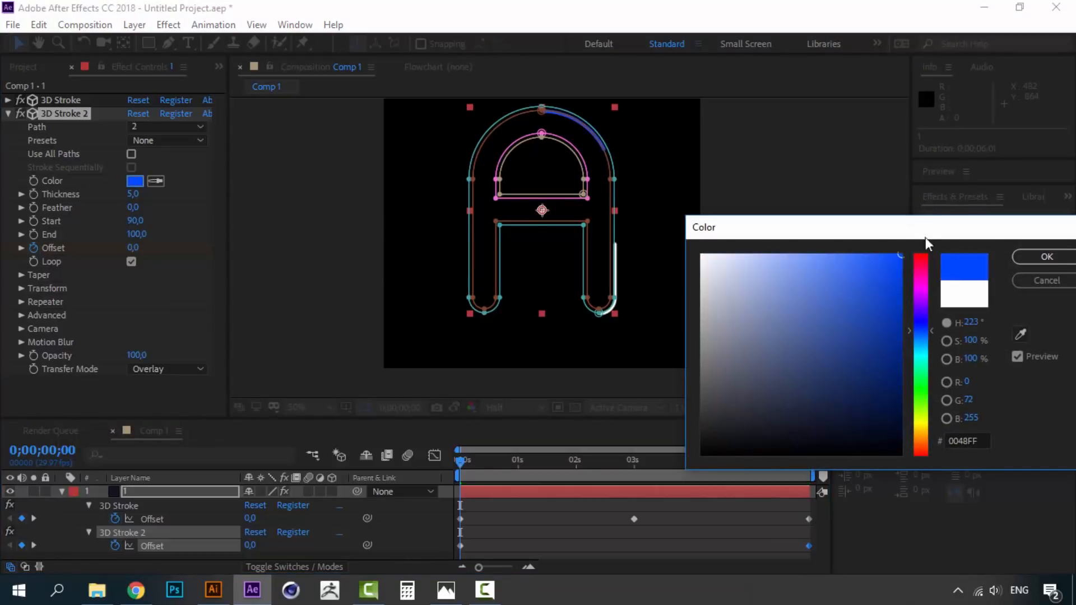
pyautogui.click(918, 337)
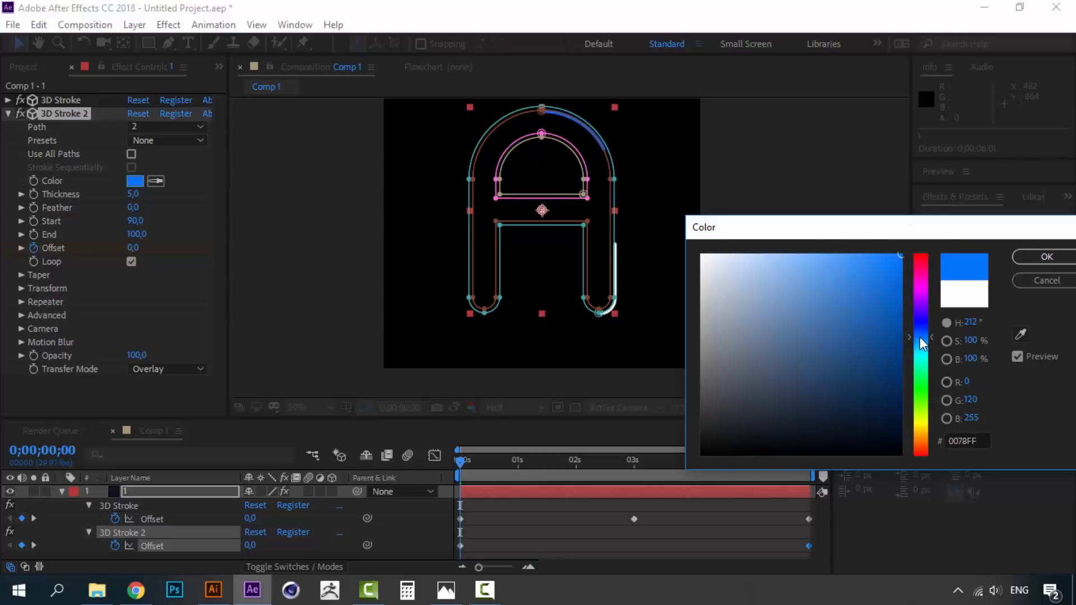
pyautogui.click(1033, 258)
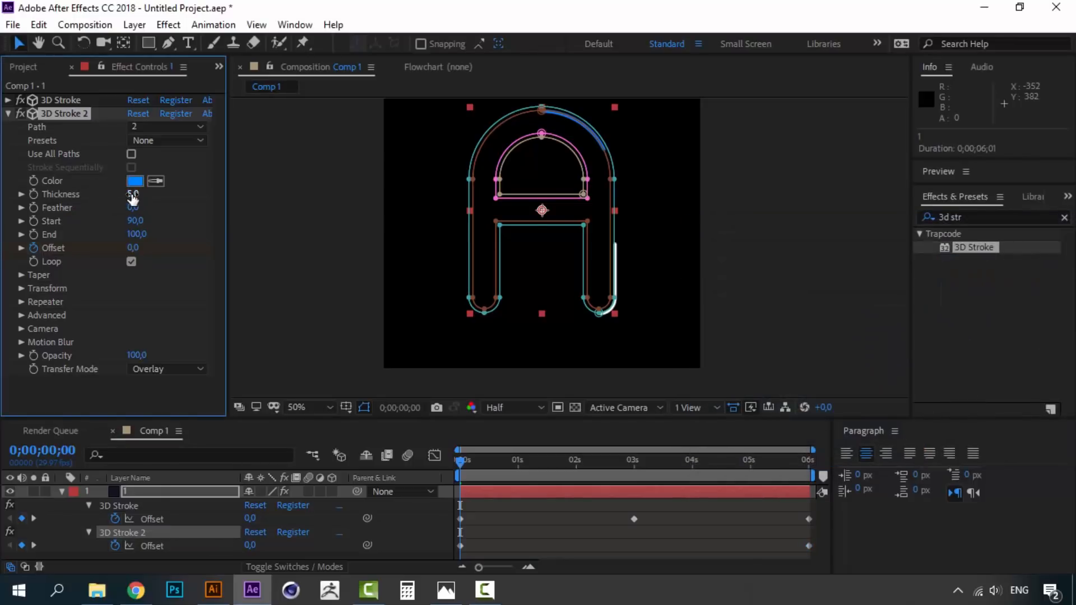
pyautogui.write('3')
pyautogui.press('Return')
# - Play the composition from the start to check the thin blue stroke beside the white one
pyautogui.click(463, 459)
pyautogui.press('space')
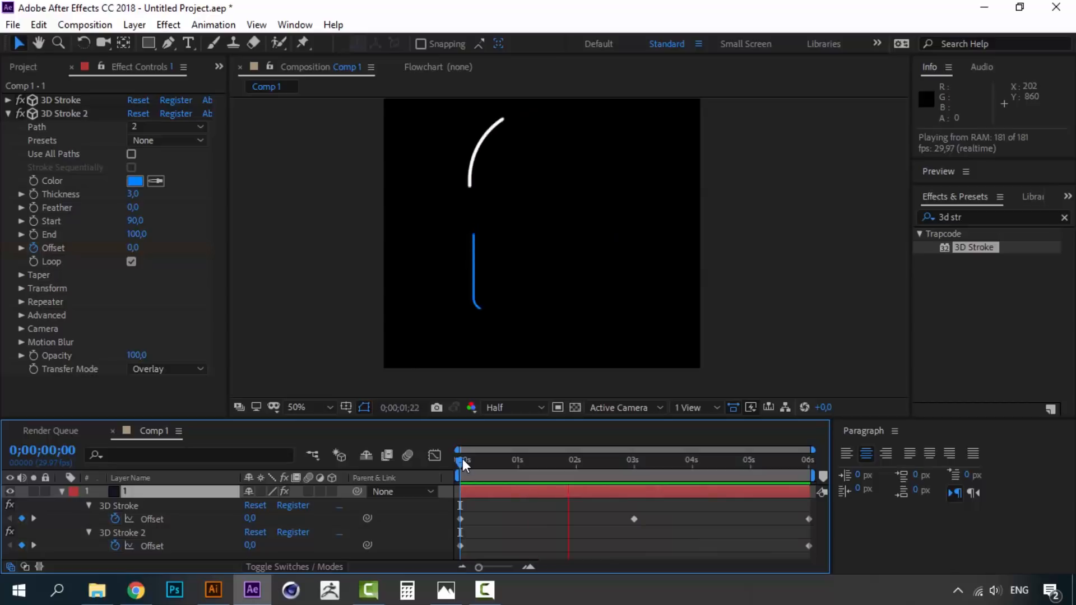
pyautogui.press('space')
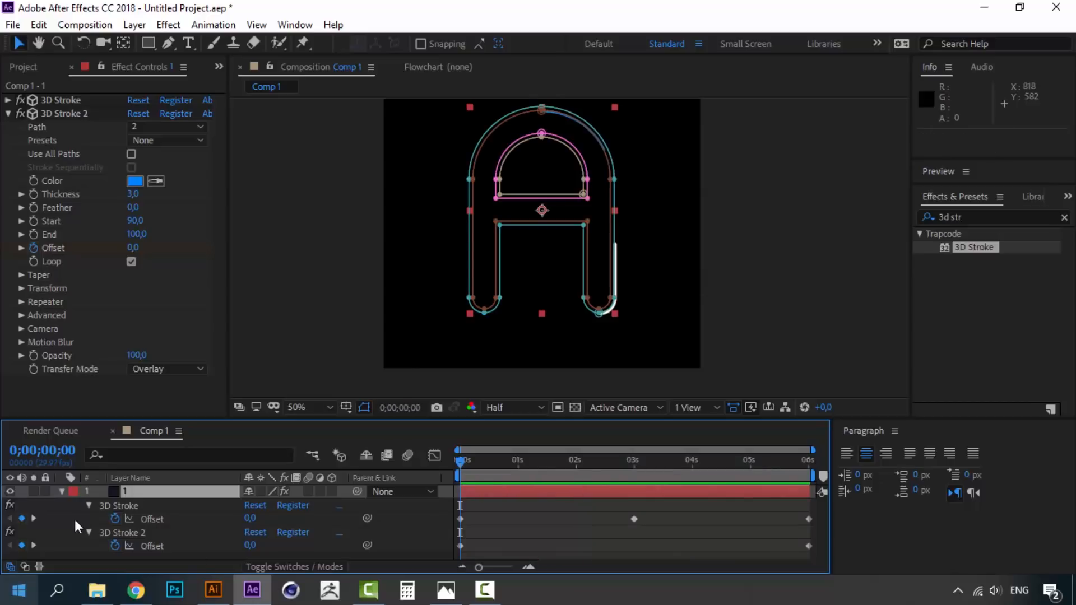
# - Duplicate 3D Stroke 2, collapse the original's settings, and set the new copy's Path to mask 3
pyautogui.click(76, 118)
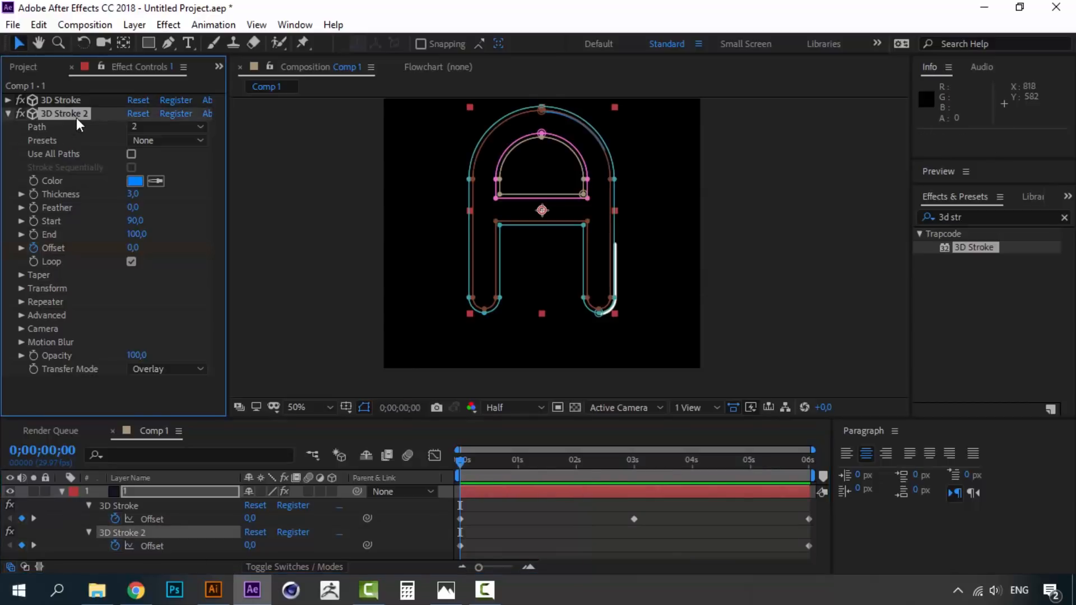
pyautogui.hotkey('ctrl', 'd')
pyautogui.scroll(4, 35, 170)
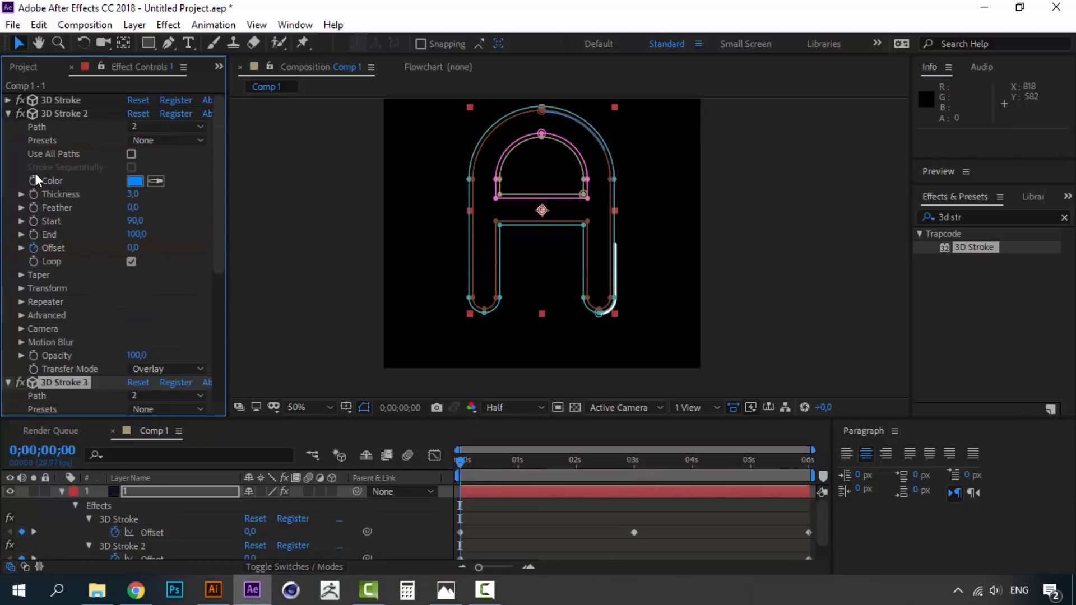
pyautogui.click(9, 113)
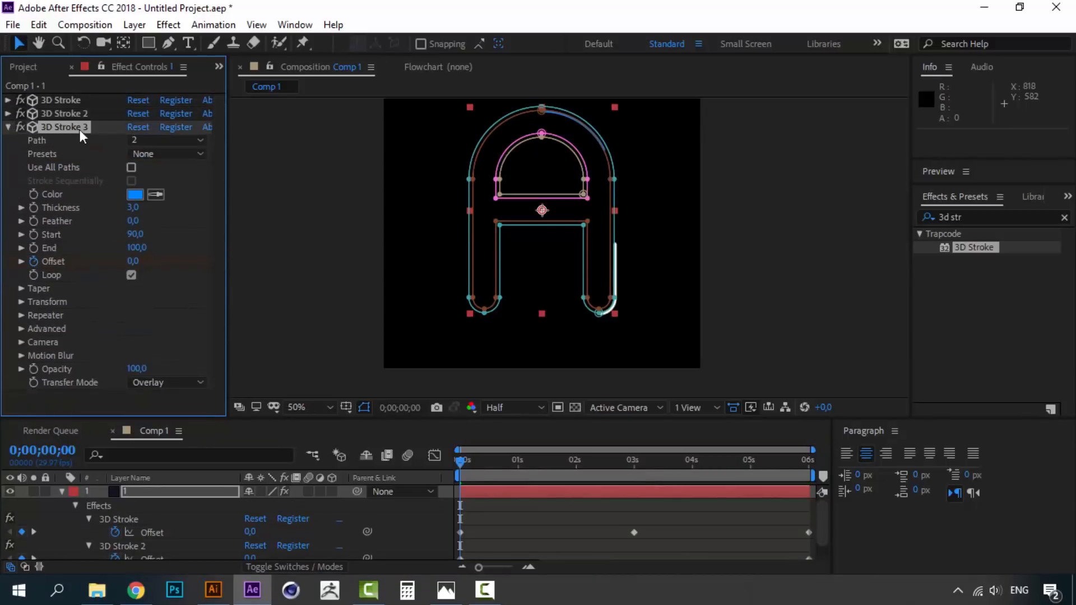
pyautogui.click(151, 140)
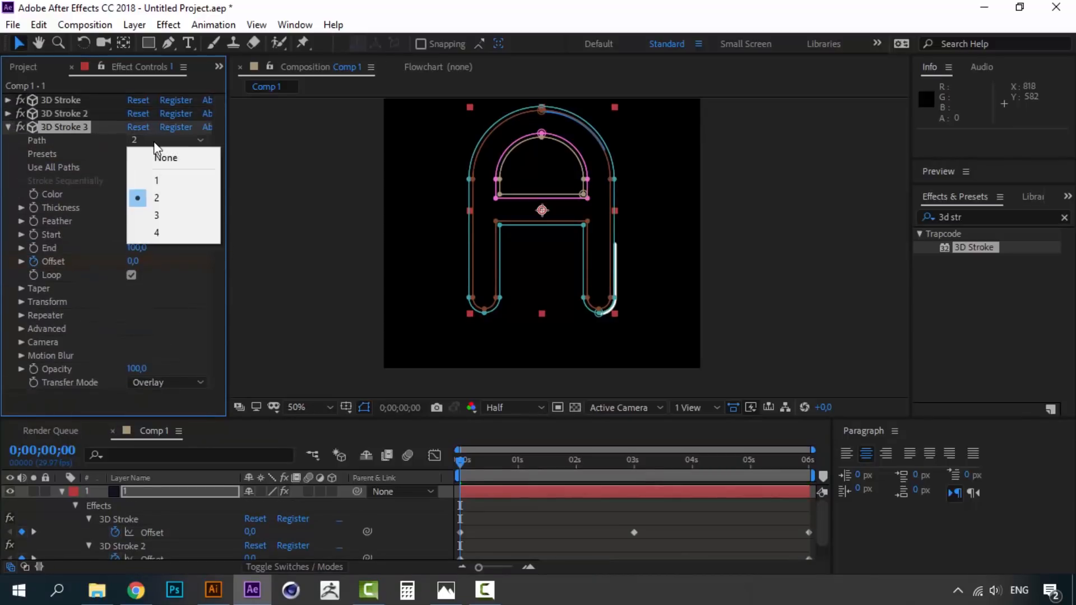
pyautogui.click(164, 216)
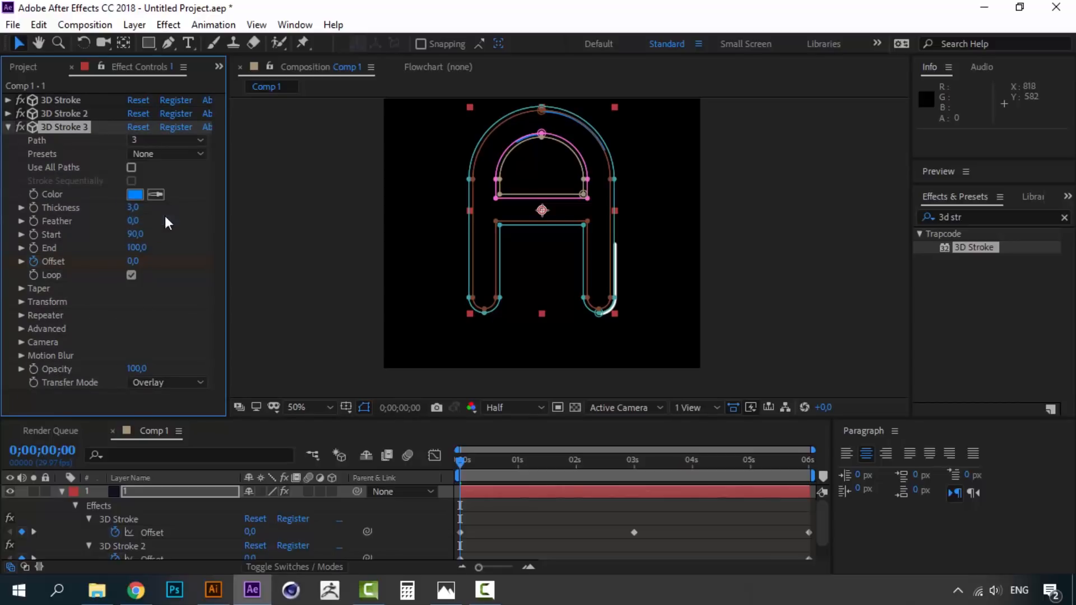
# - Change the Color of 3D Stroke 3 on the letter's inner arch to white, FFFFFF
pyautogui.scroll(1, 546, 192)
pyautogui.press('space')
pyautogui.moveTo(521, 169); pyautogui.dragTo(524, 333)
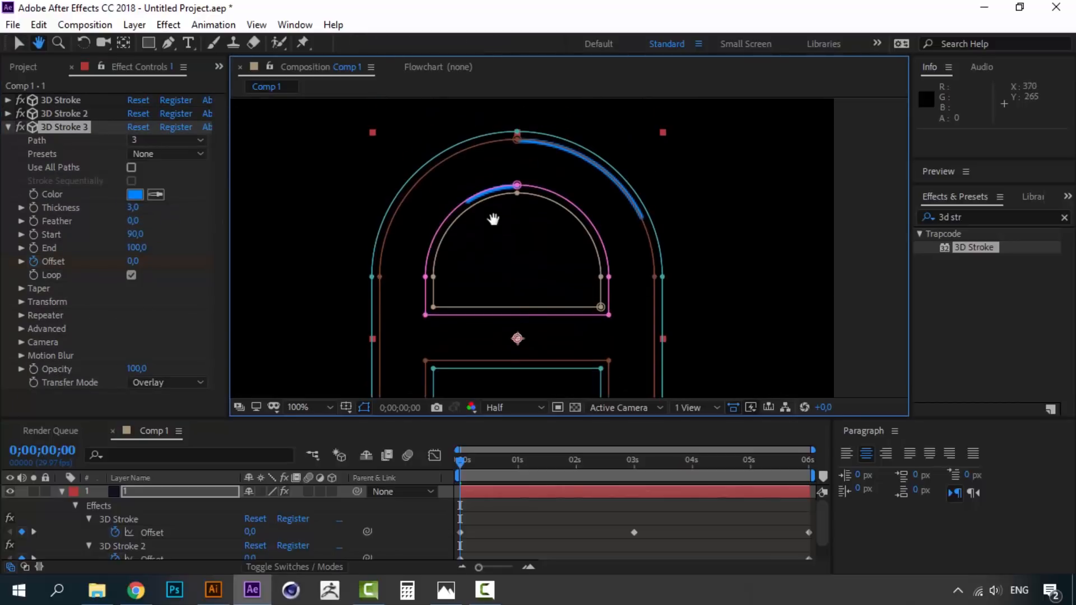
pyautogui.click(134, 195)
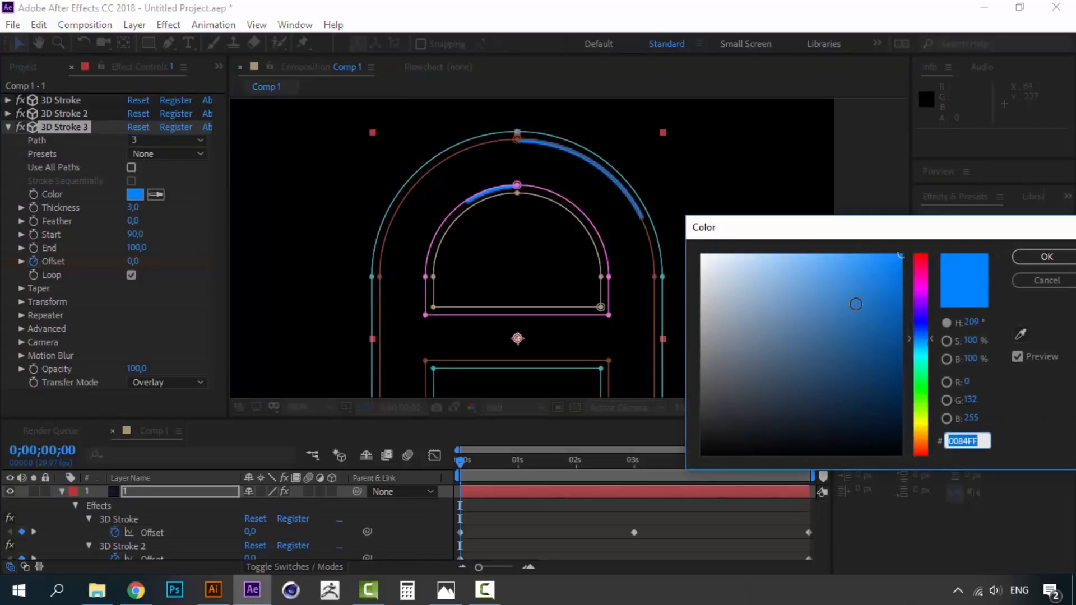
pyautogui.write('ffffff')
pyautogui.click(1045, 257)
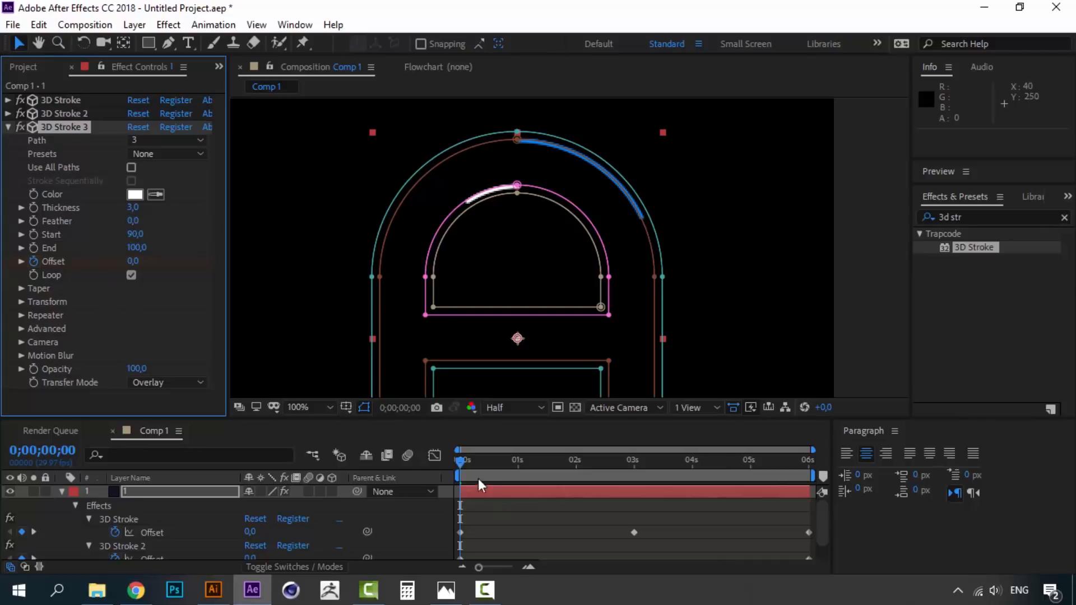
# - Preview all three strokes with the composition view at 50% and return to the first frame
pyautogui.press('space')
pyautogui.scroll(-2, 503, 297)
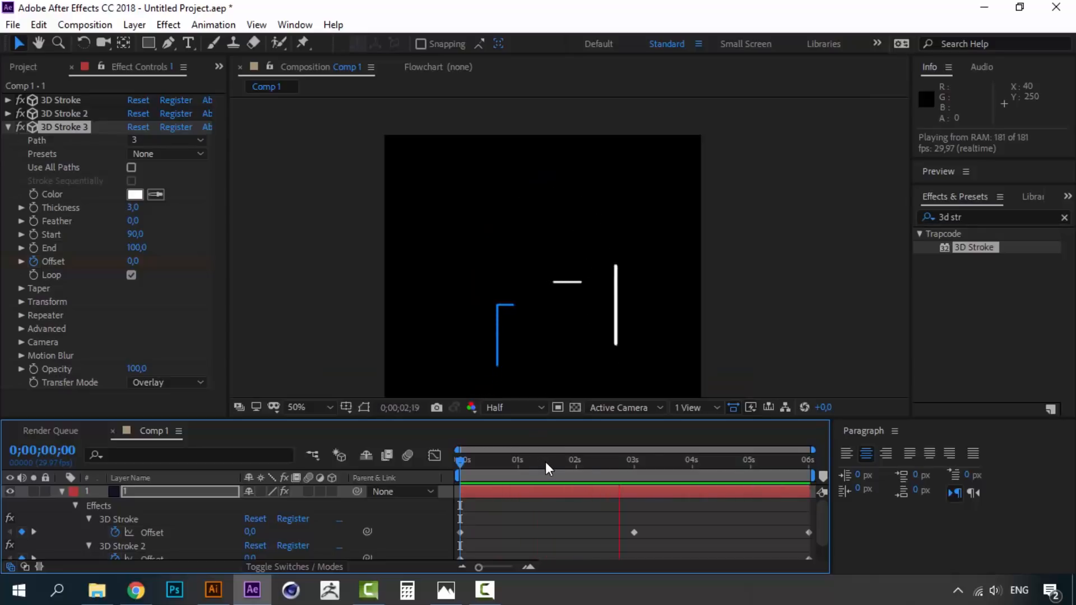
pyautogui.click(458, 462)
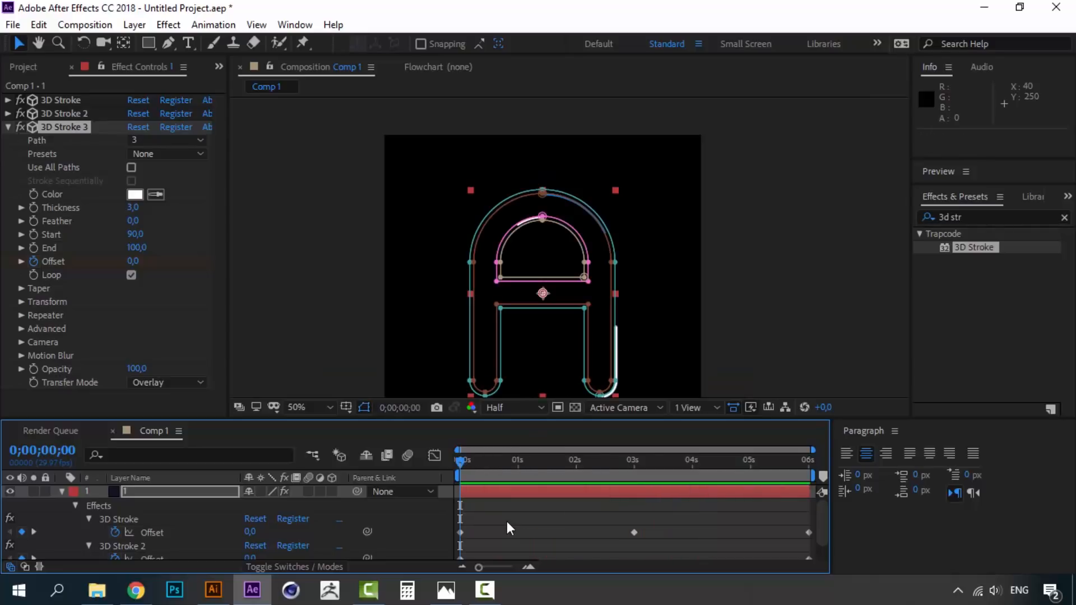
# - Play back the composition to review the three strokes moving around the letter
pyautogui.scroll(-1, 506, 521)
pyautogui.press('space')
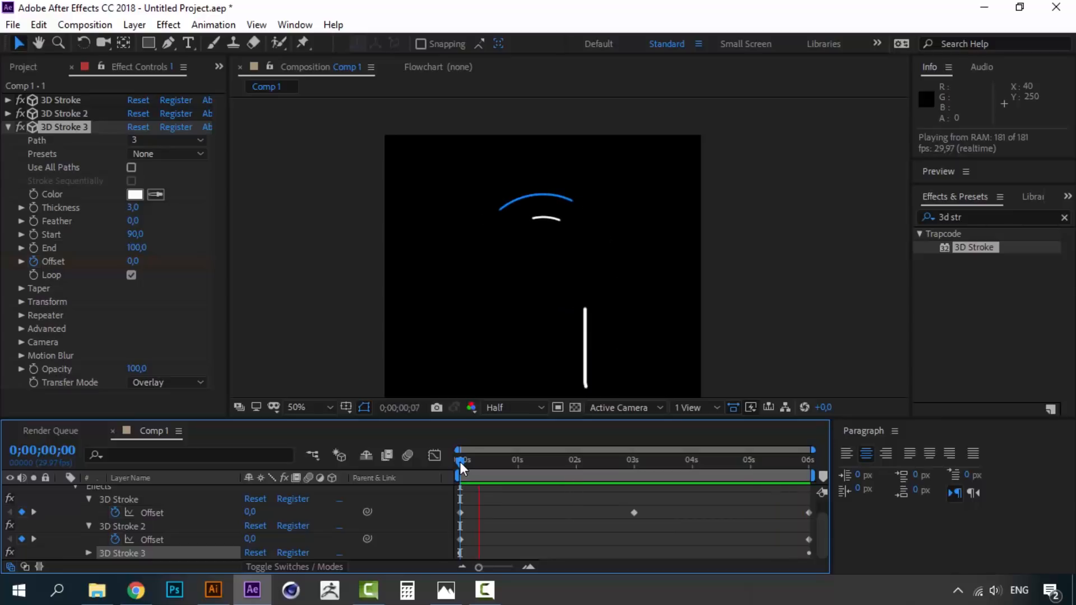
pyautogui.press('space')
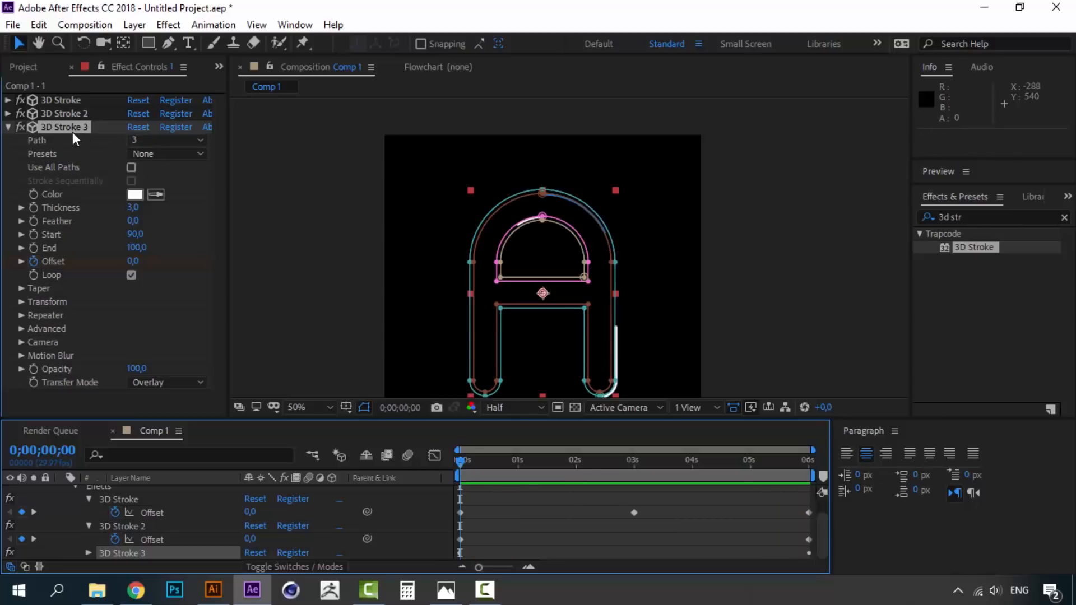
# - Duplicate 3D Stroke 2, move the copy below 3D Stroke 3 in the effect order, and leave only the copy's settings expanded
pyautogui.click(59, 113)
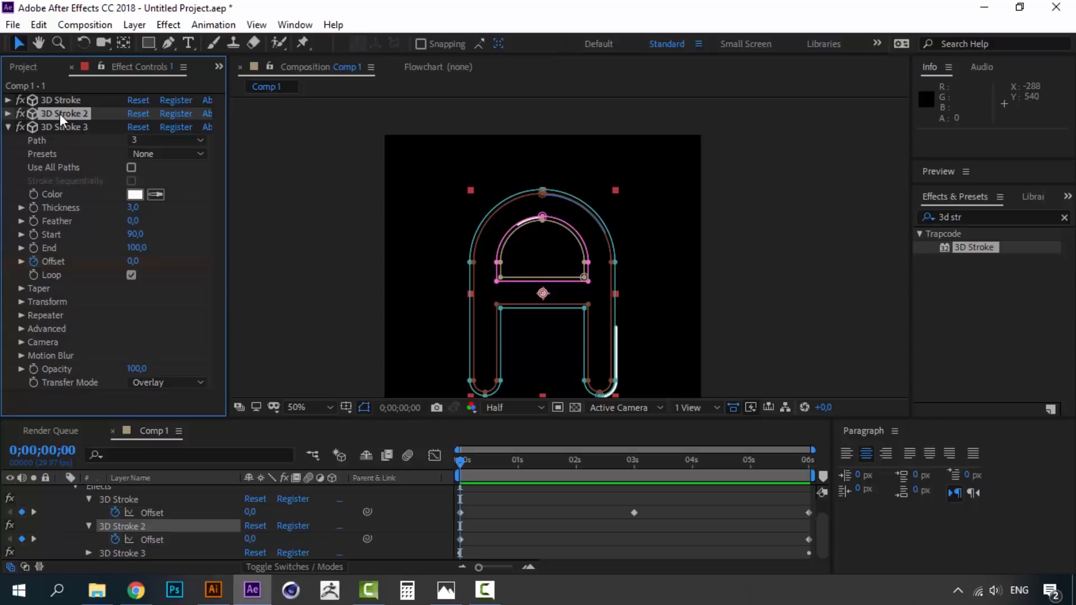
pyautogui.hotkey('ctrl', 'd')
pyautogui.scroll(2, 9, 156)
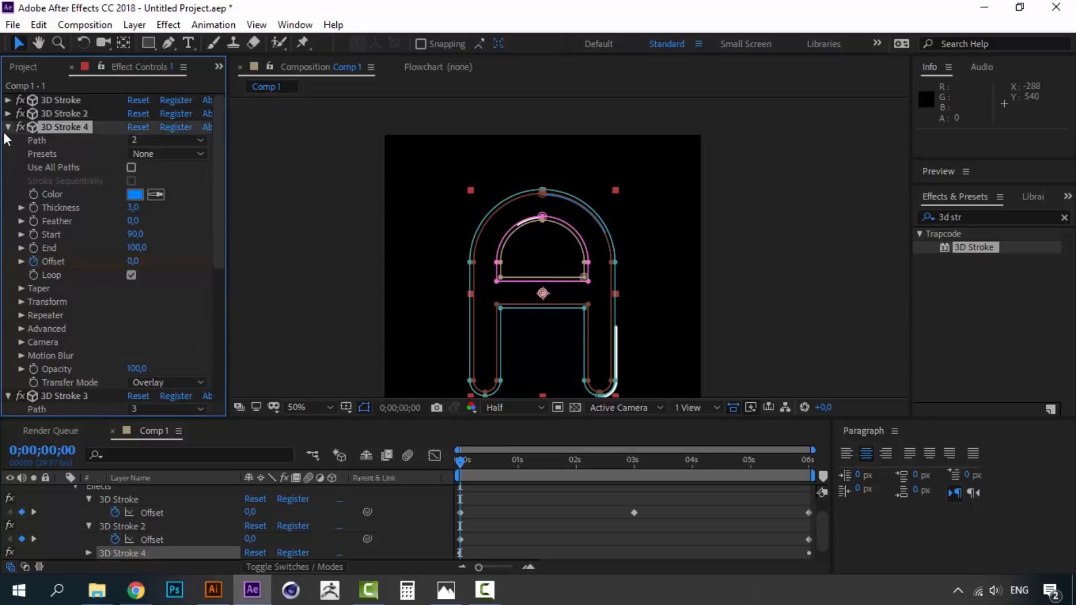
pyautogui.click(7, 127)
pyautogui.click(8, 140)
pyautogui.moveTo(72, 126); pyautogui.dragTo(66, 162)
pyautogui.click(8, 140)
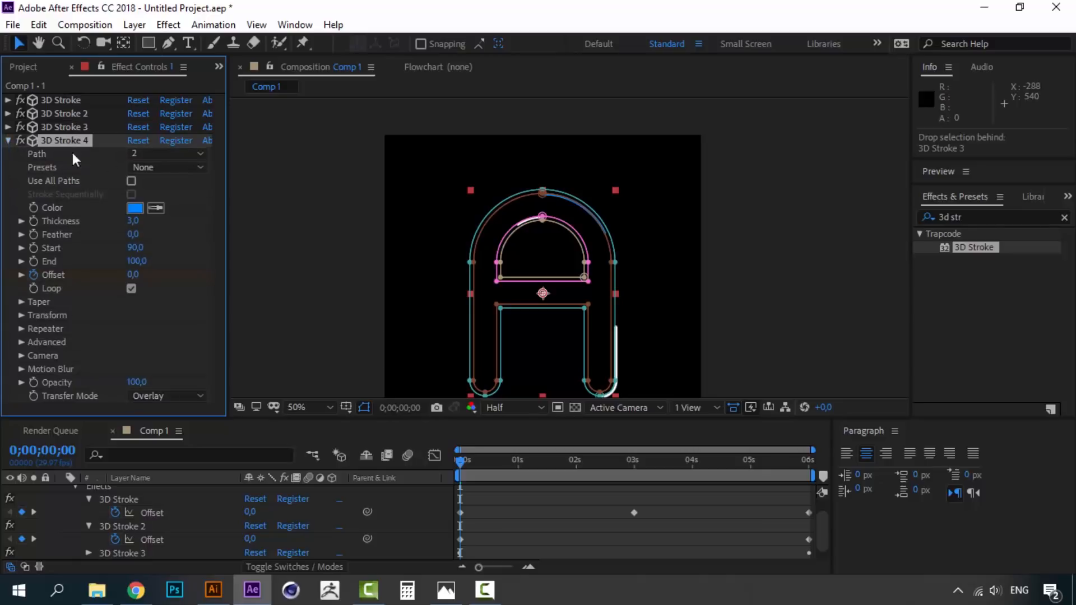
# - Set the Path of 3D Stroke 4 to mask 4
pyautogui.click(168, 154)
pyautogui.click(166, 244)
pyautogui.scroll(-1, 586, 531)
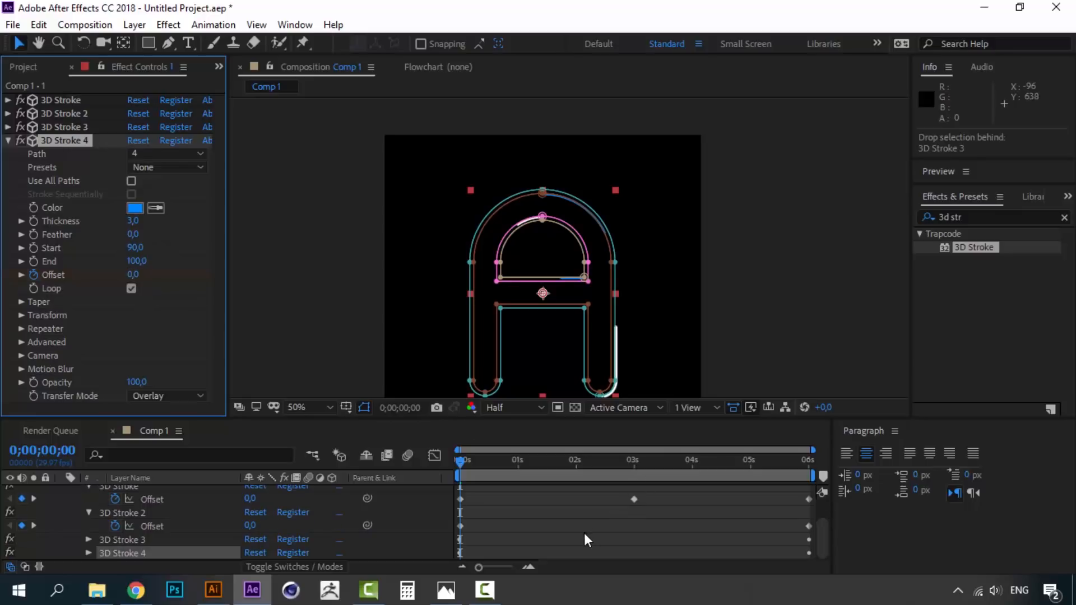
# - Add a 3D Stroke 4 Offset keyframe of 100 at 0;00;02;29 and change the value of its keyframe at 0;00;06;00
pyautogui.click(131, 549)
pyautogui.press('u')
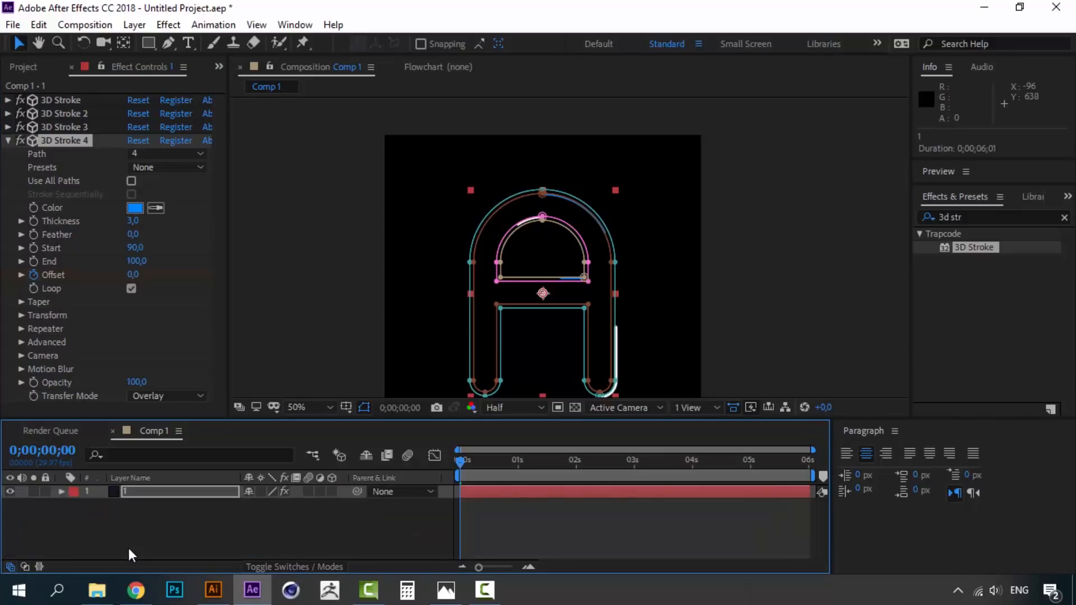
pyautogui.click(129, 495)
pyautogui.press('u')
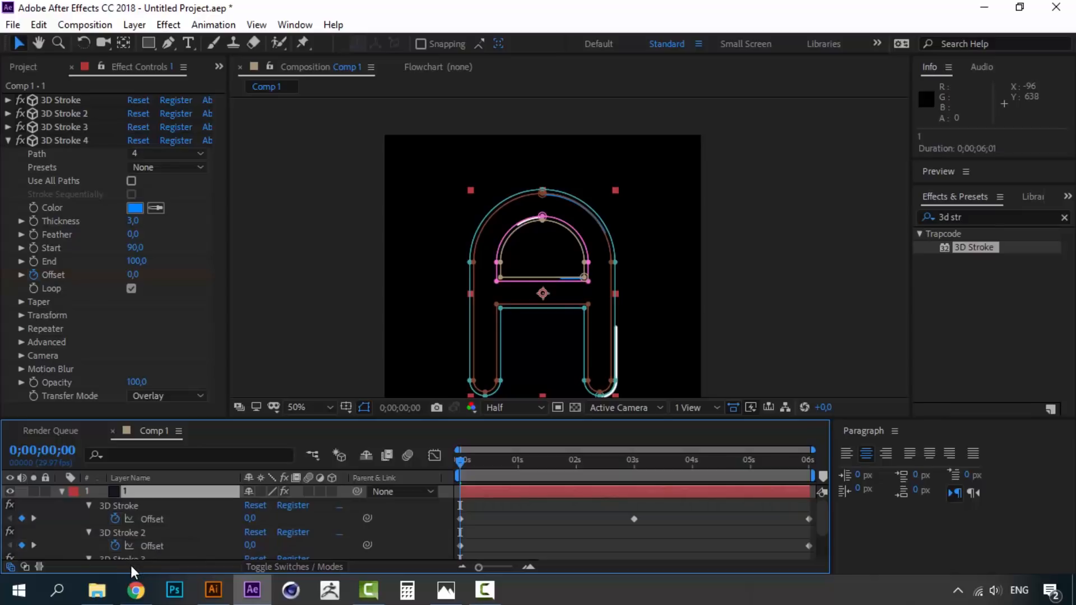
pyautogui.scroll(-3, 136, 553)
pyautogui.click(153, 552)
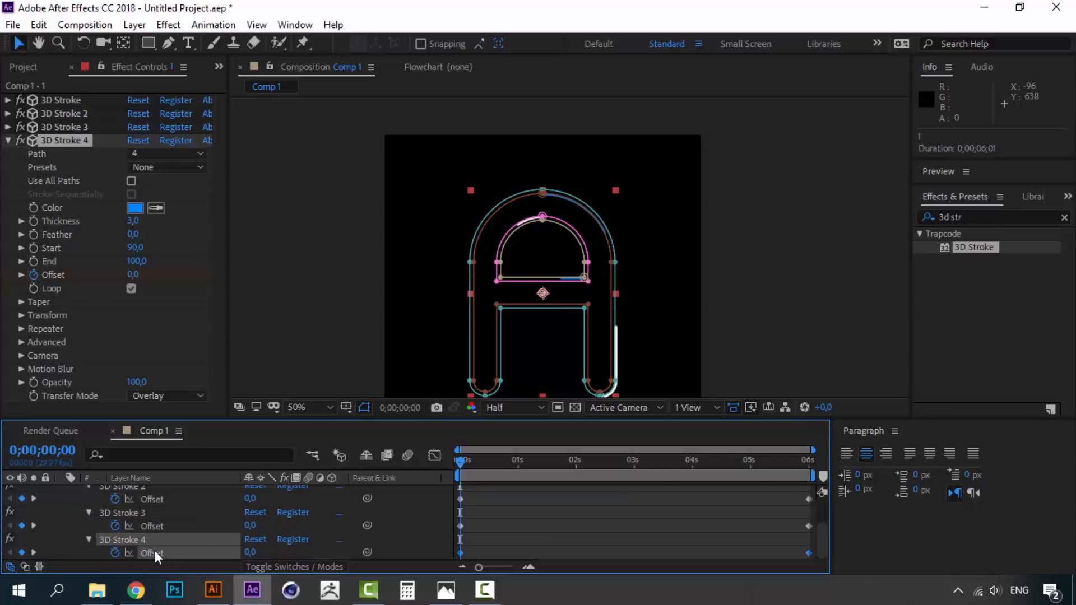
pyautogui.click(630, 474)
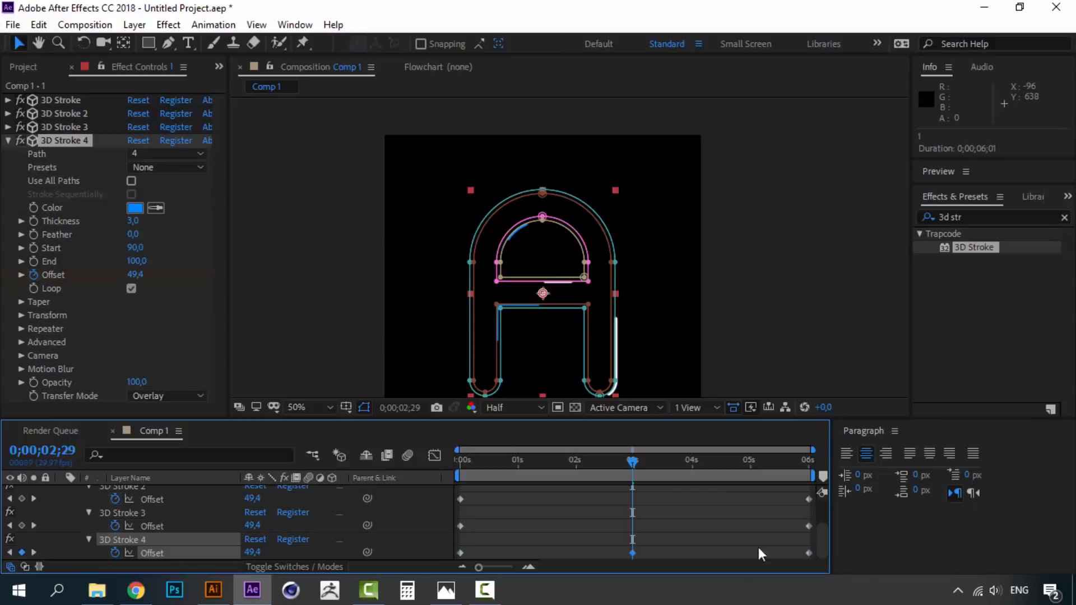
pyautogui.doubleClick(631, 551)
pyautogui.write('100')
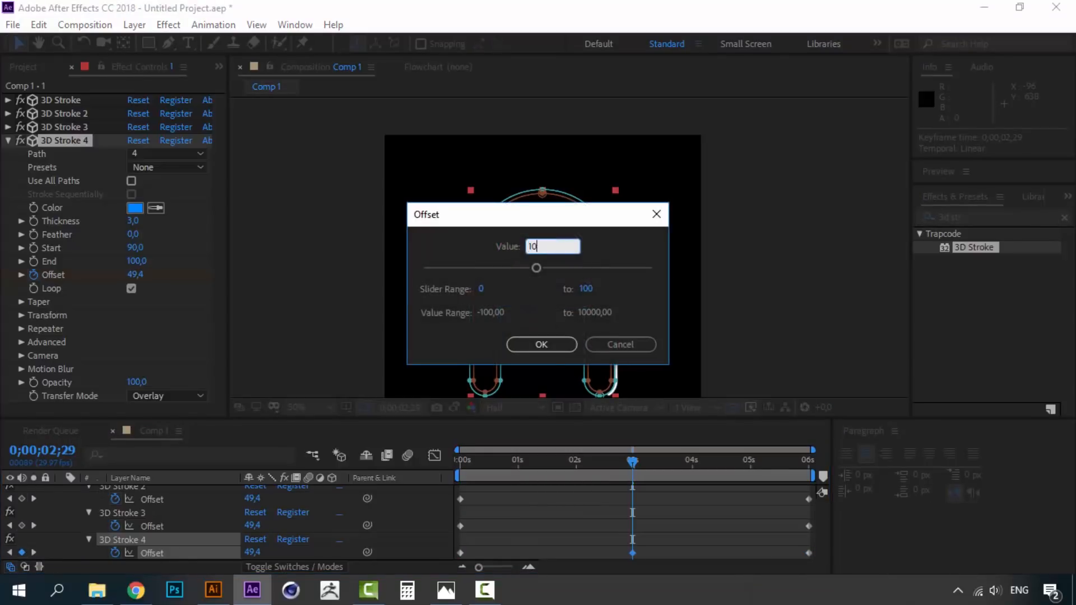
pyautogui.click(559, 349)
pyautogui.doubleClick(808, 553)
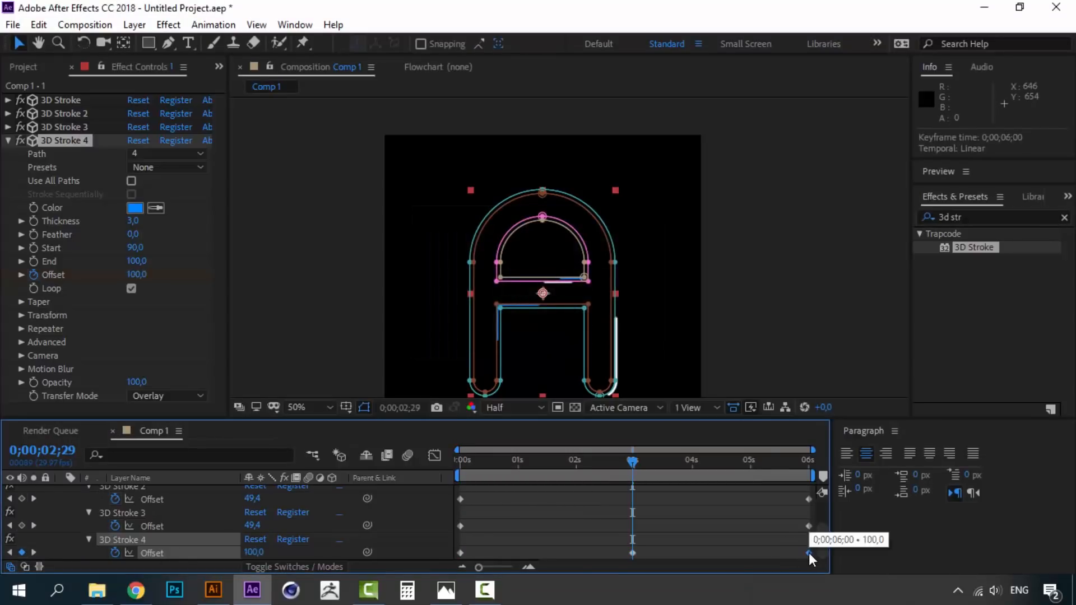
pyautogui.click(560, 347)
# - Play the composition from the first frame to check all four strokes together
pyautogui.moveTo(488, 460); pyautogui.dragTo(455, 459)
pyautogui.press('space')
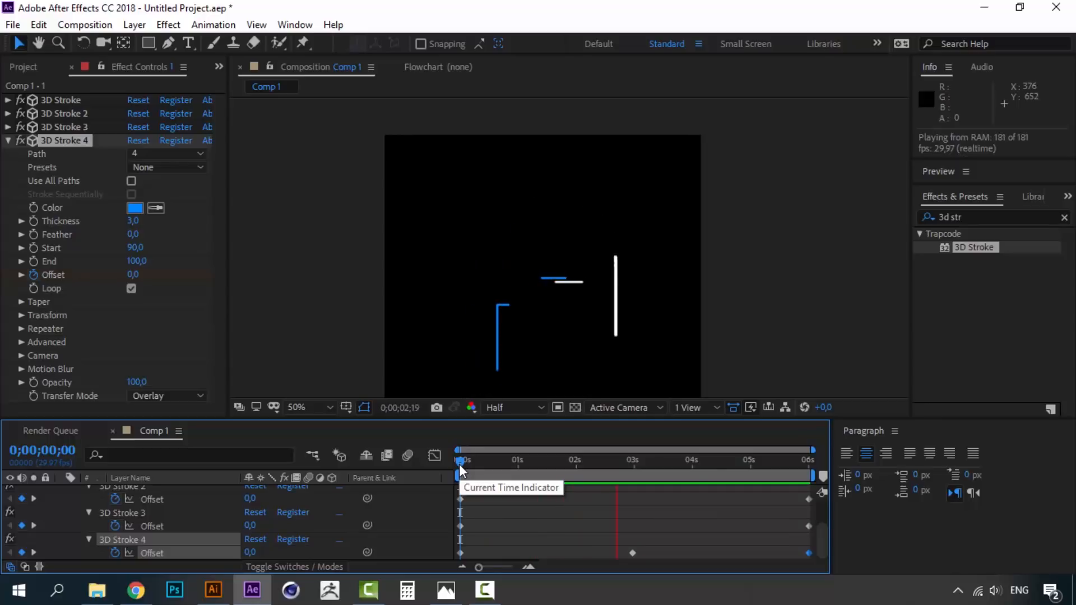
pyautogui.press('space')
# - Collapse the settings of 3D Stroke 4 and the revealed properties of layer 1
pyautogui.click(7, 141)
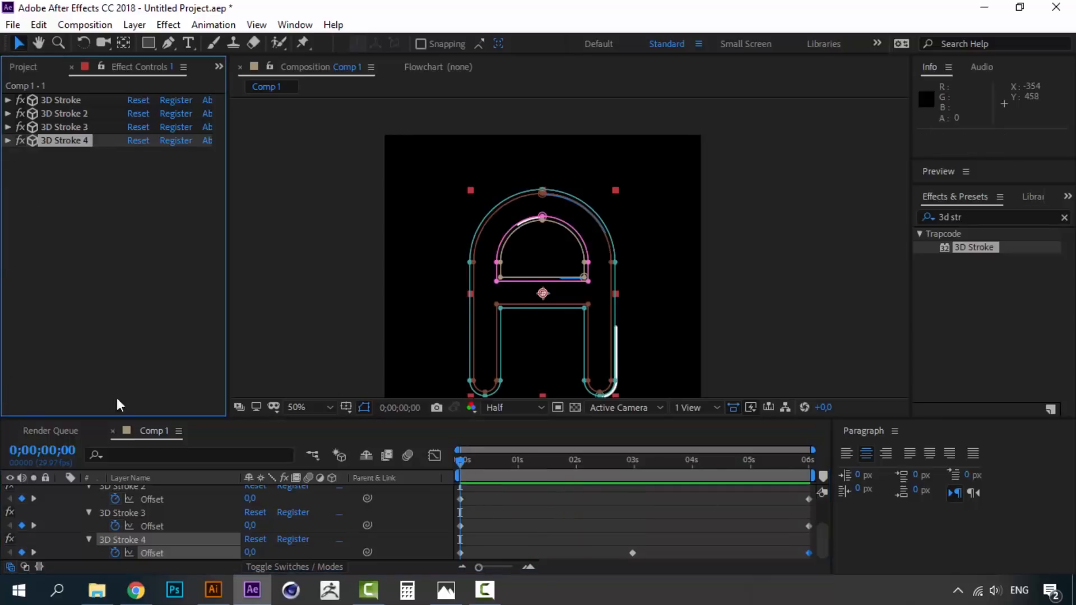
pyautogui.scroll(3, 122, 520)
pyautogui.click(62, 489)
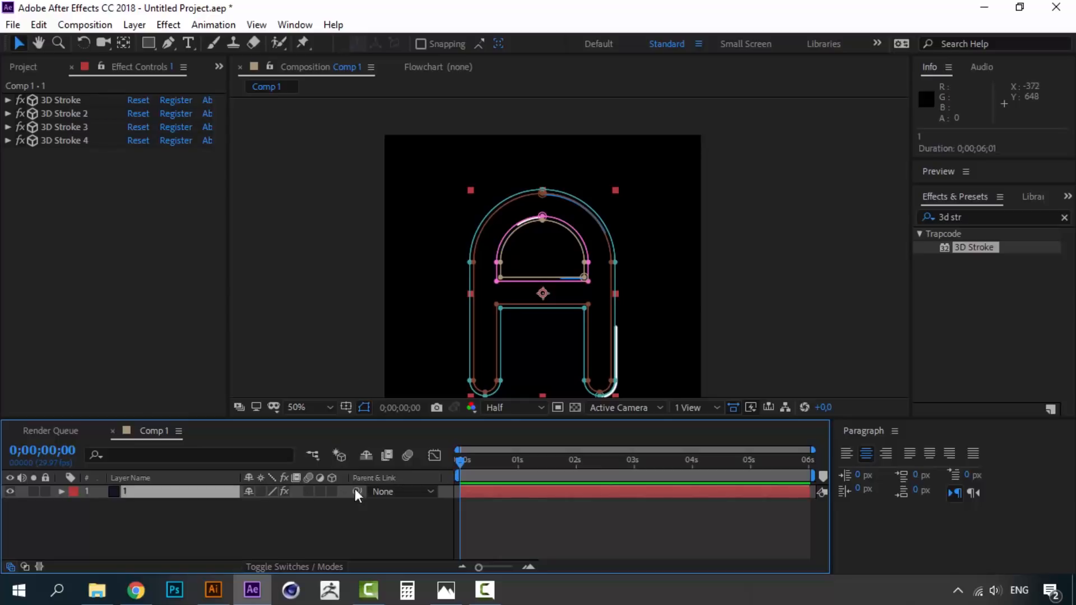
# - Move to frame 0;00;00;16, view the reference animation Comp-1.gif in the photo viewer, and return to After Effects
pyautogui.moveTo(477, 467); pyautogui.dragTo(490, 458)
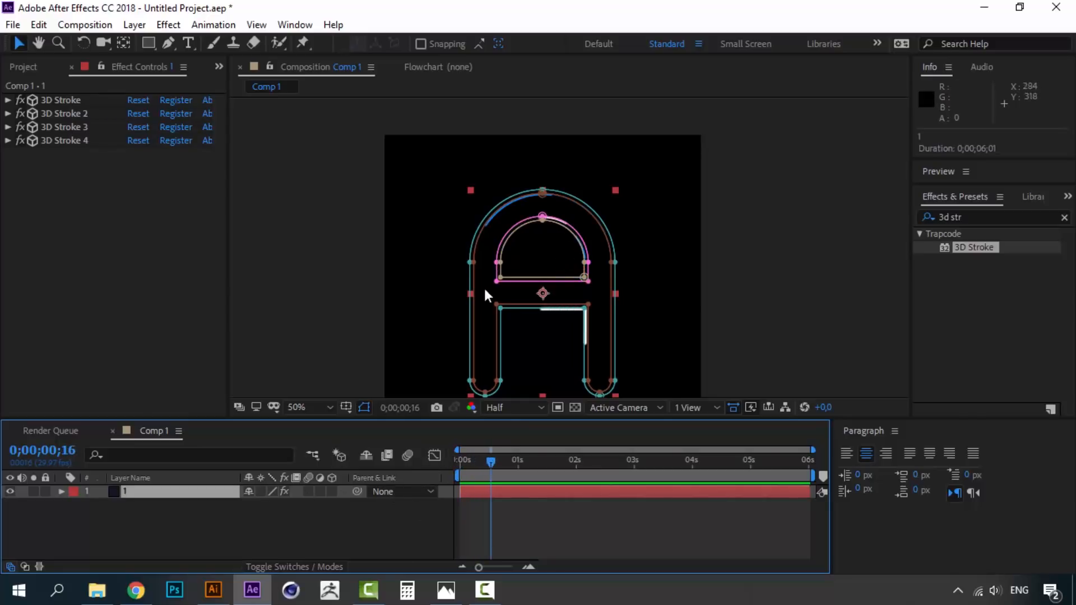
pyautogui.click(445, 589)
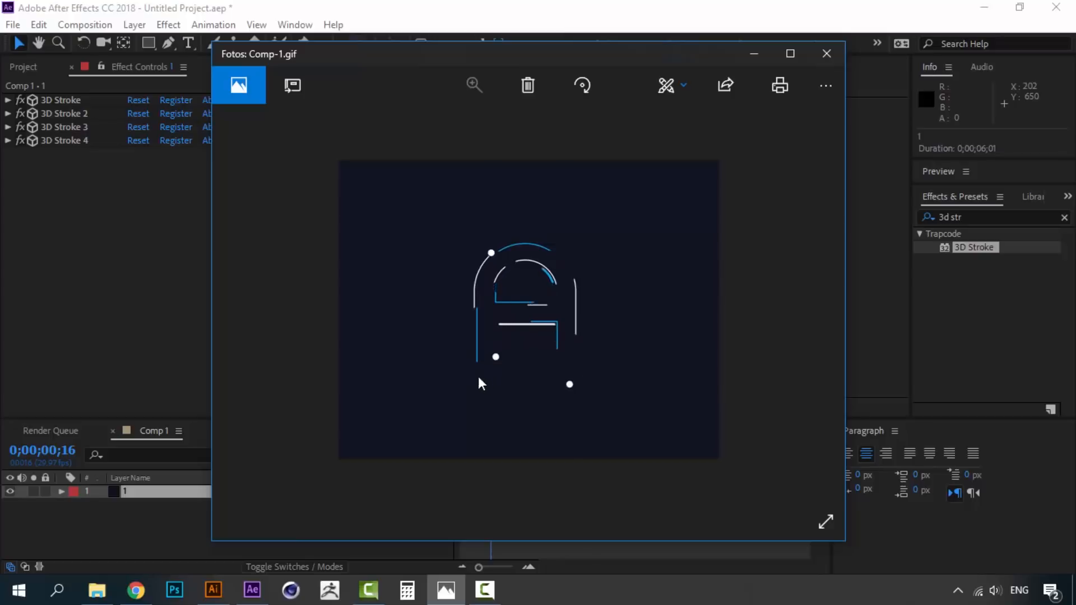
pyautogui.click(448, 588)
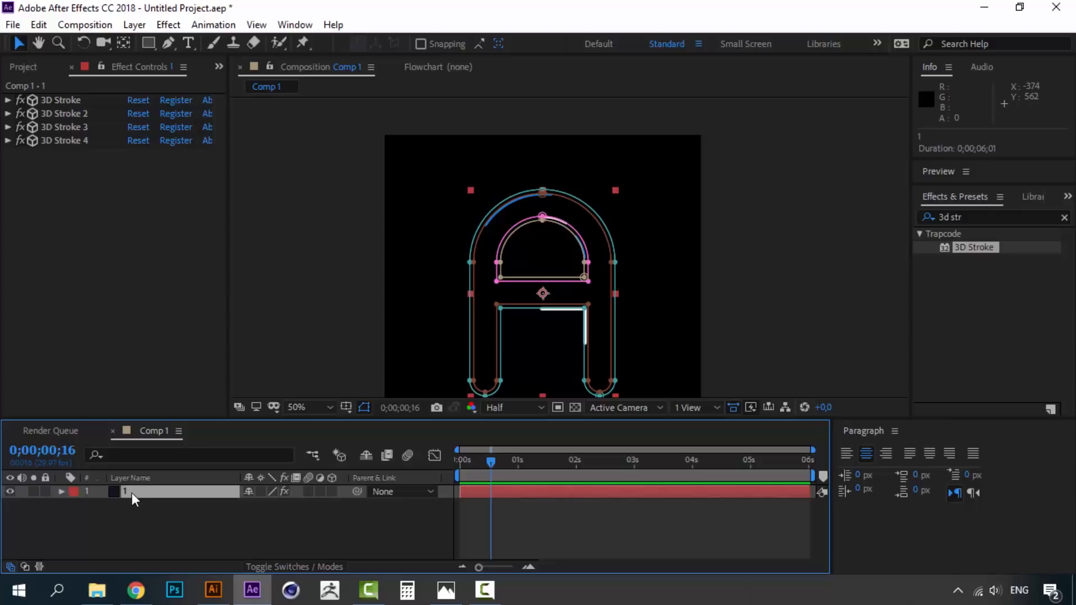
# - Duplicate layer 1 and collapse the settings of all four 3D Stroke effects on the copy
pyautogui.hotkey('ctrl', 'd')
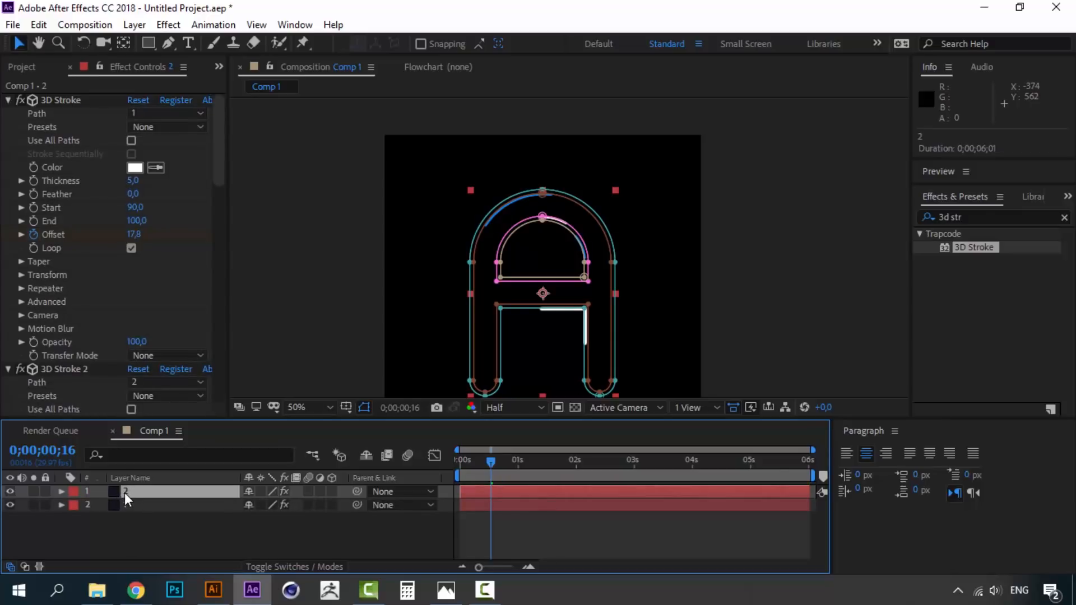
pyautogui.click(8, 99)
pyautogui.click(9, 114)
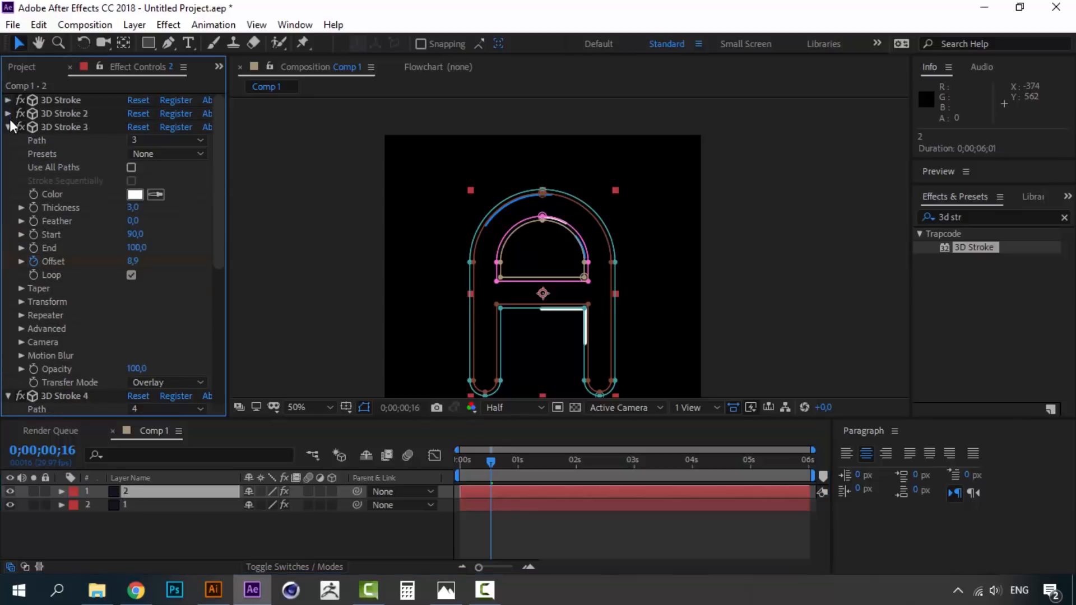
pyautogui.click(9, 127)
pyautogui.click(7, 140)
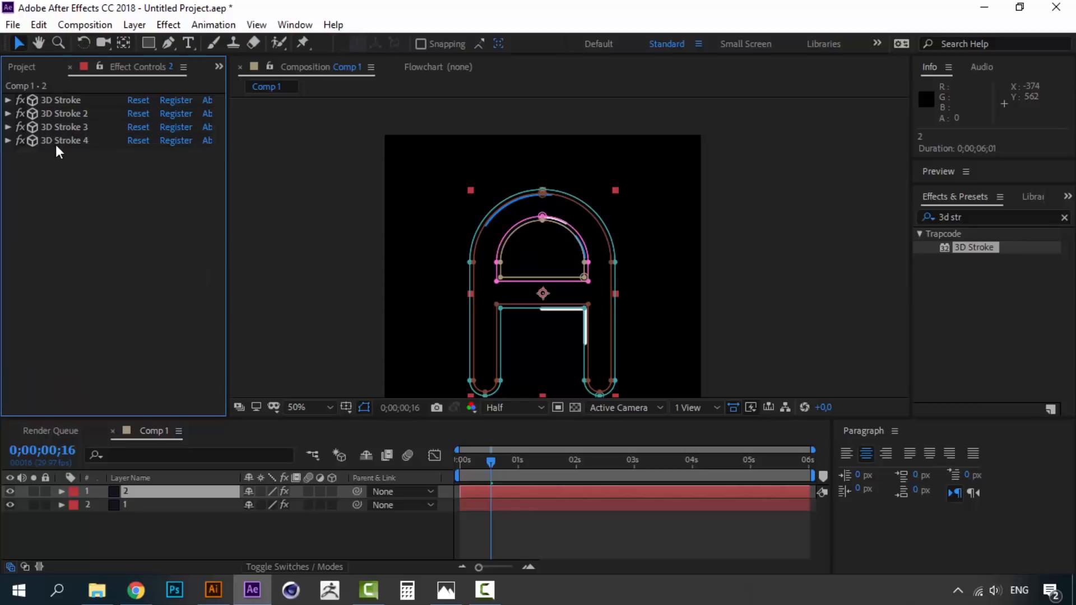
# - Delete 3D Stroke 2, 3D Stroke 3 and 3D Stroke 4 from layer 2, keeping only the first 3D Stroke
pyautogui.click(56, 142)
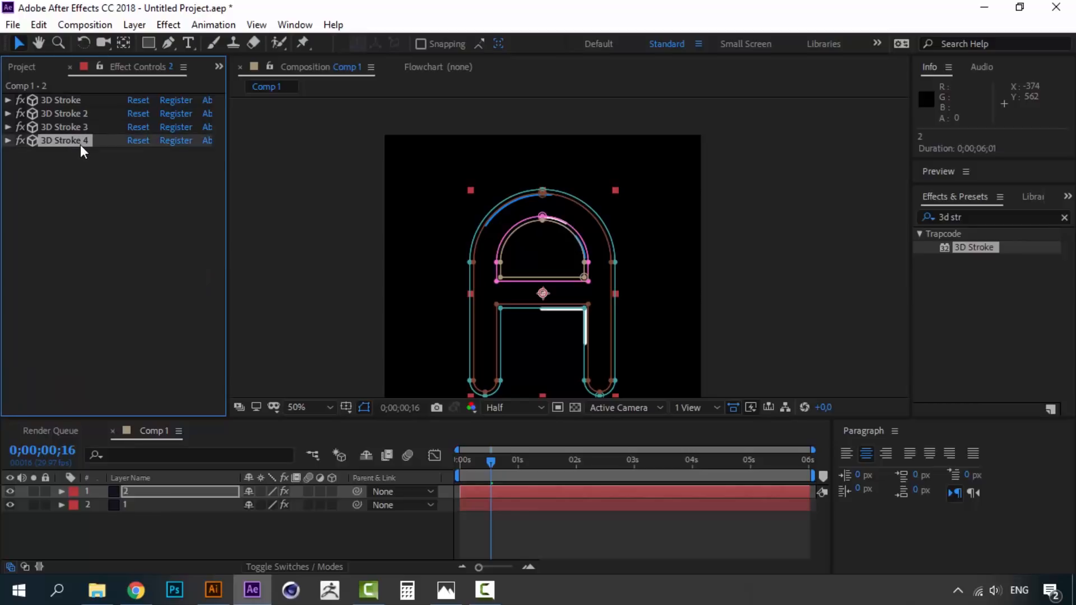
pyautogui.click(65, 112)
pyautogui.keyDown('shift'); pyautogui.click(70, 142); pyautogui.keyUp('shift')
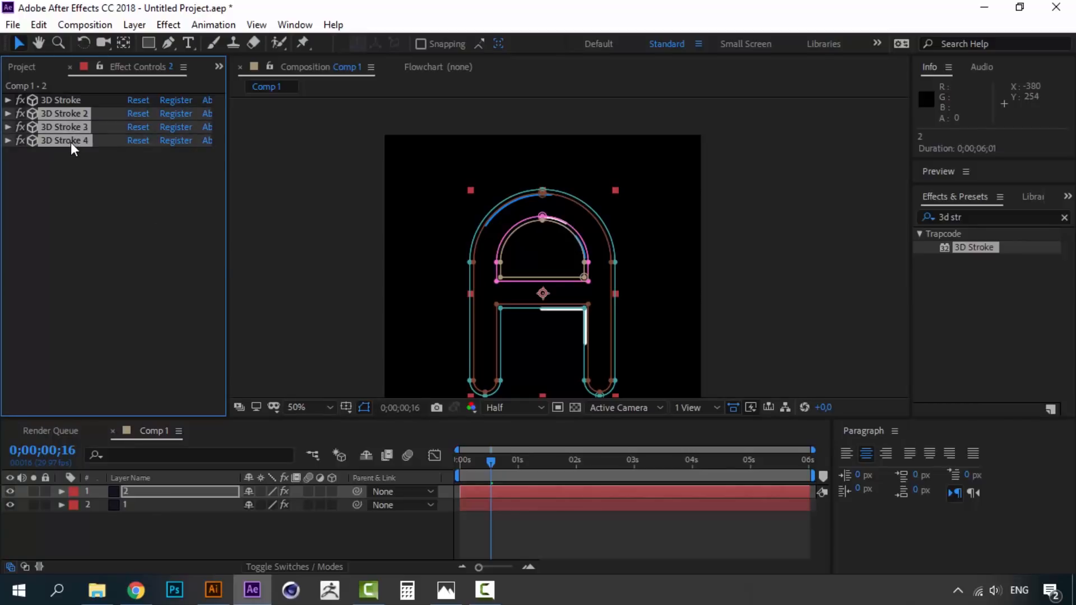
pyautogui.press('Delete')
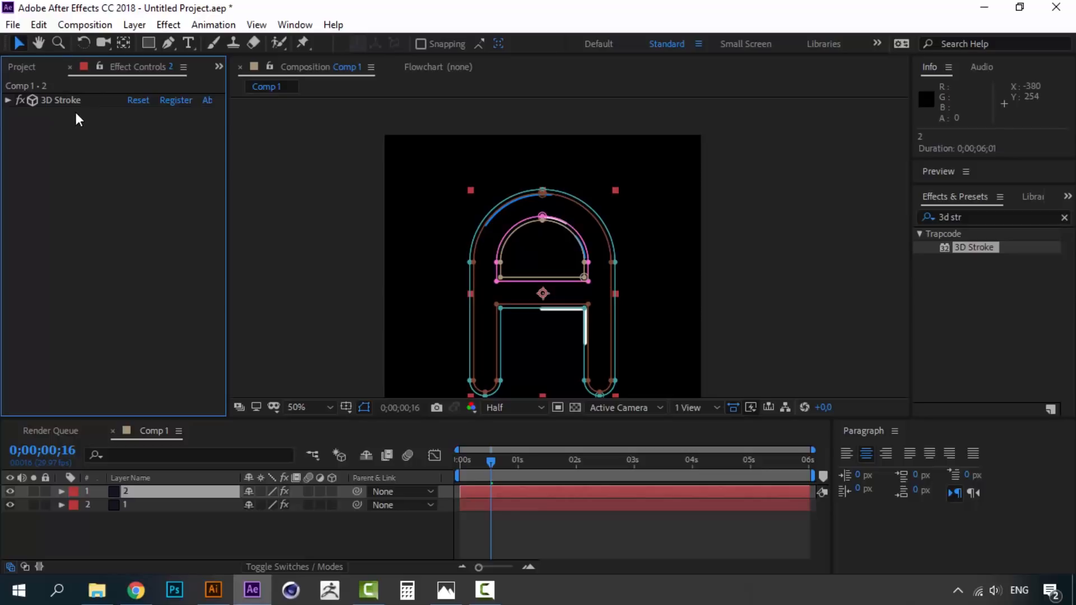
pyautogui.click(72, 103)
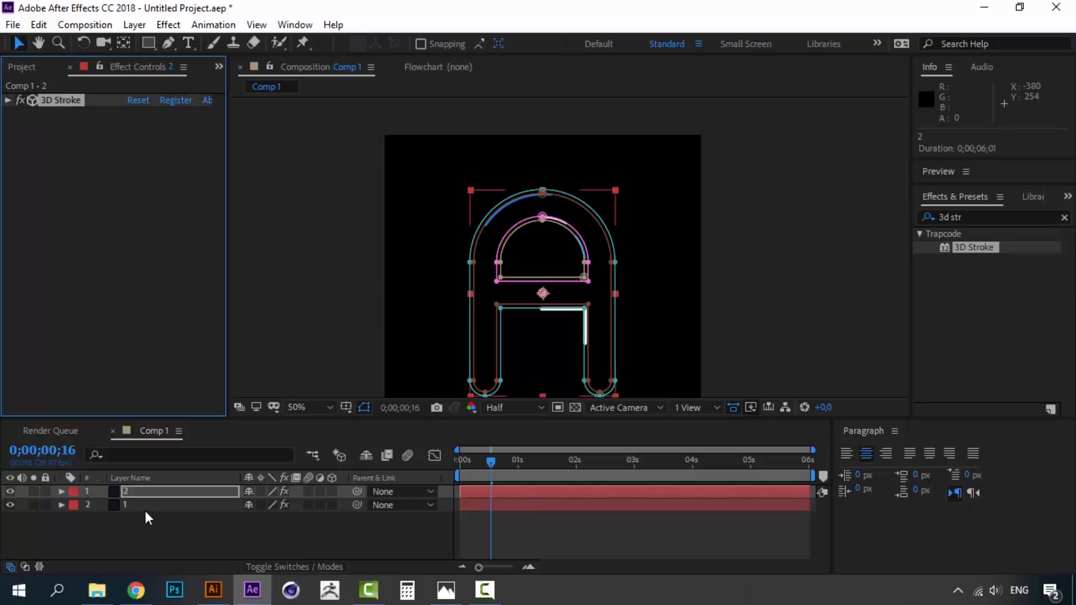
# - Select layer 1, preview the composition from frame 0;00;00;05, and stop at frame 0;00;00;22
pyautogui.click(130, 504)
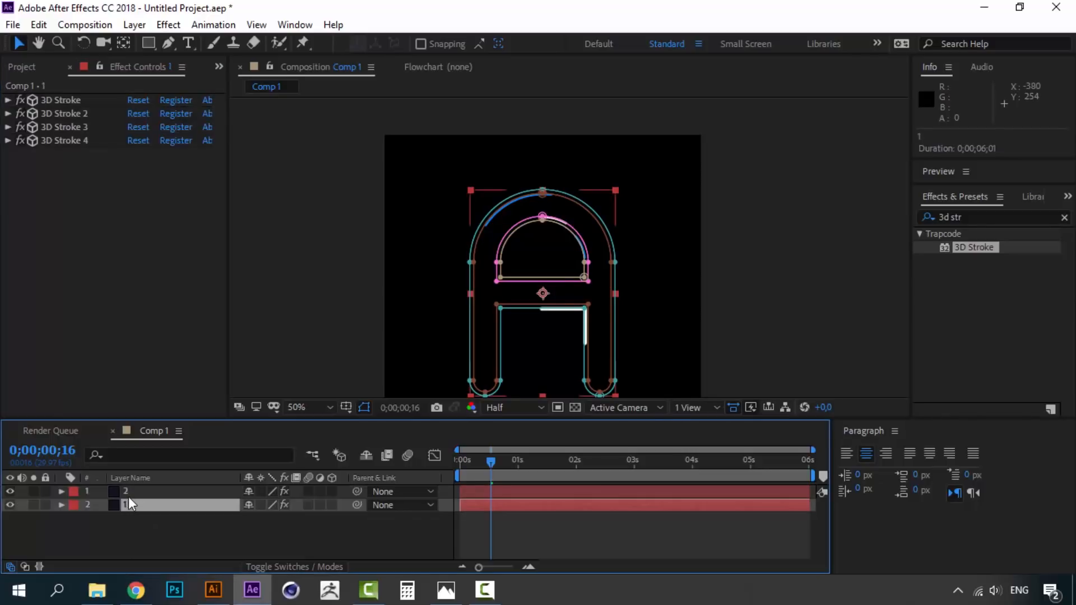
pyautogui.moveTo(491, 461); pyautogui.dragTo(469, 462)
pyautogui.press('space')
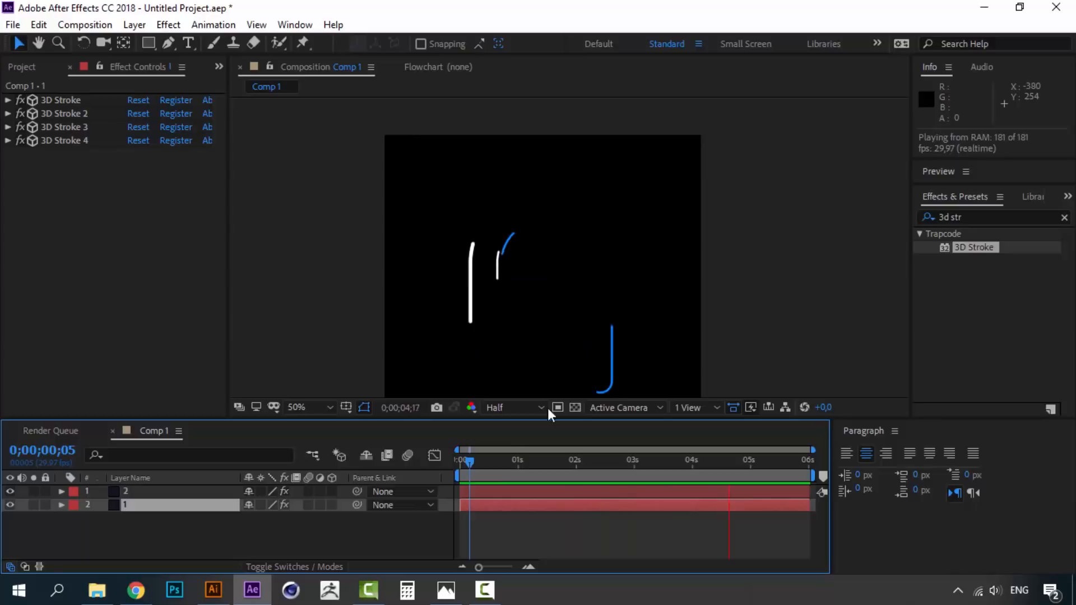
pyautogui.click(503, 459)
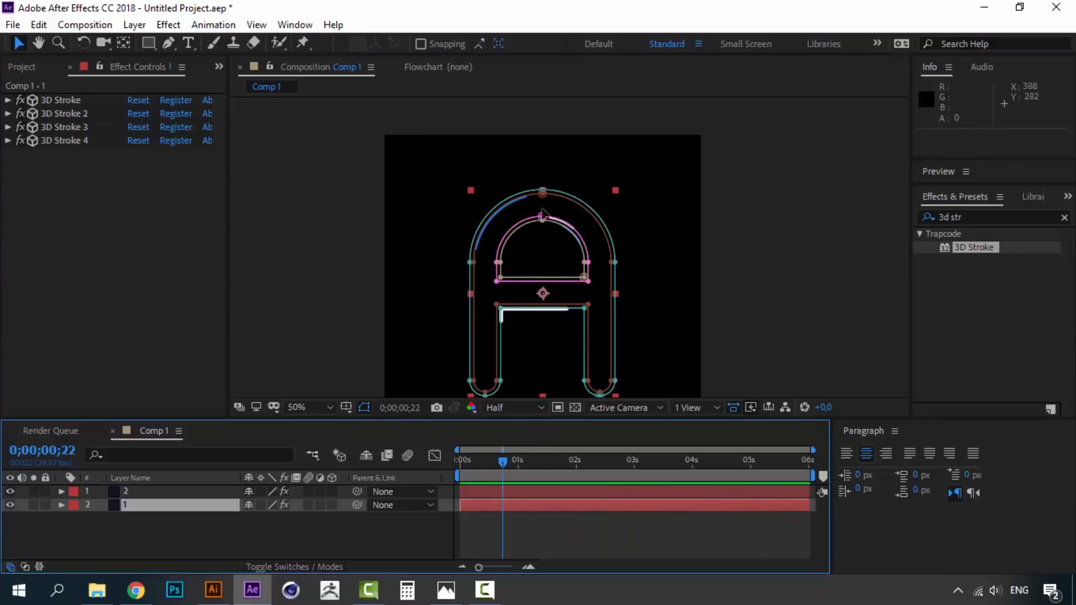
# - Examine the mask vertices on the letter's arches and at the foot of its leg
pyautogui.scroll(2, 546, 230)
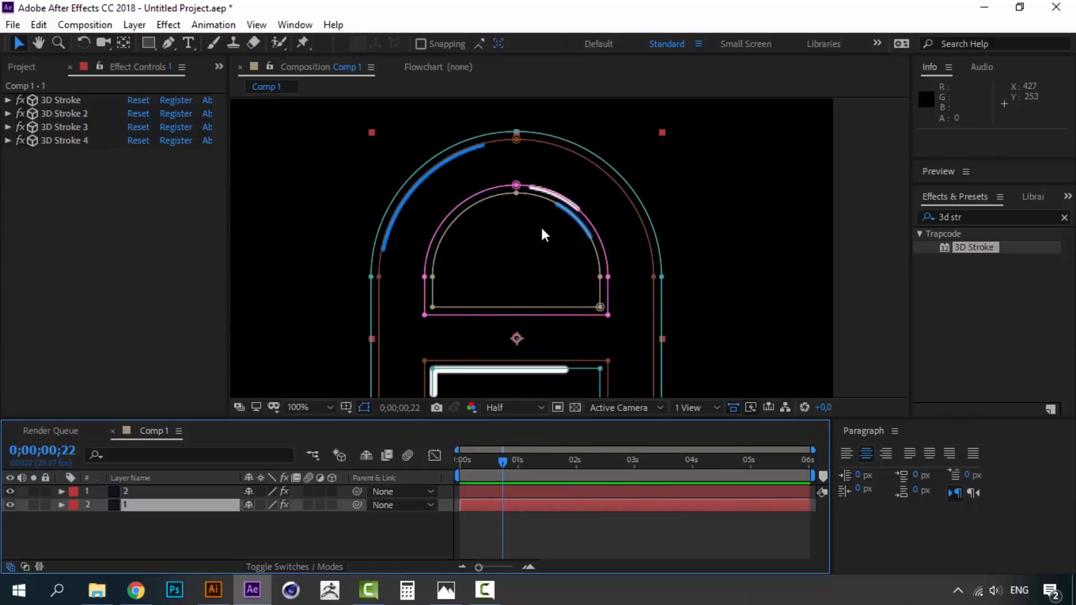
pyautogui.press('space')
pyautogui.moveTo(558, 247); pyautogui.dragTo(521, 72)
pyautogui.scroll(1, 567, 245)
pyautogui.press('space')
pyautogui.moveTo(559, 268); pyautogui.dragTo(525, 92)
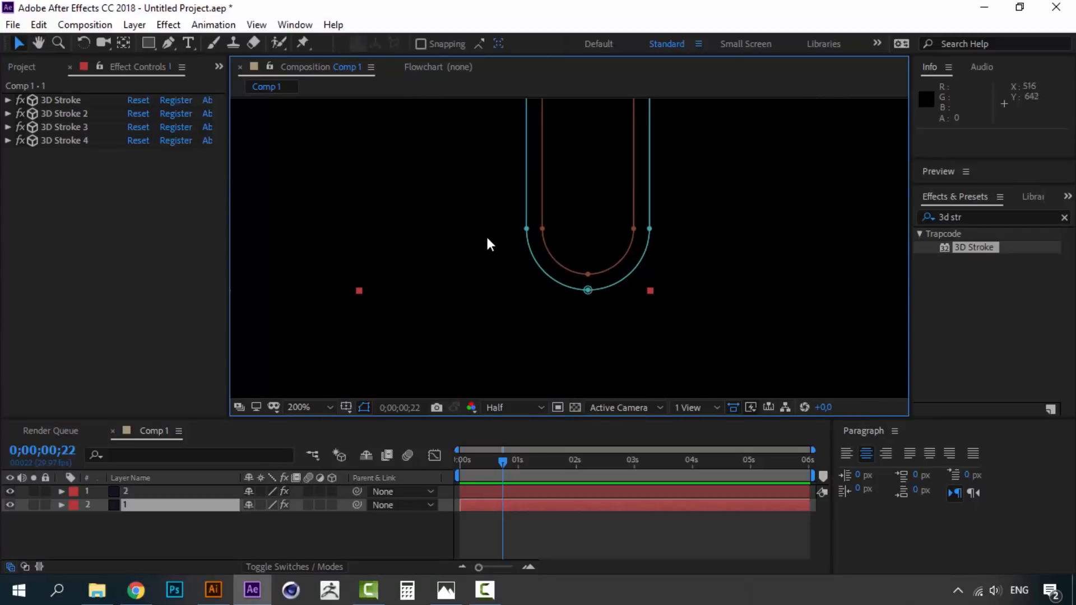
pyautogui.scroll(-3, 508, 246)
pyautogui.press('space')
pyautogui.moveTo(537, 245); pyautogui.dragTo(538, 310)
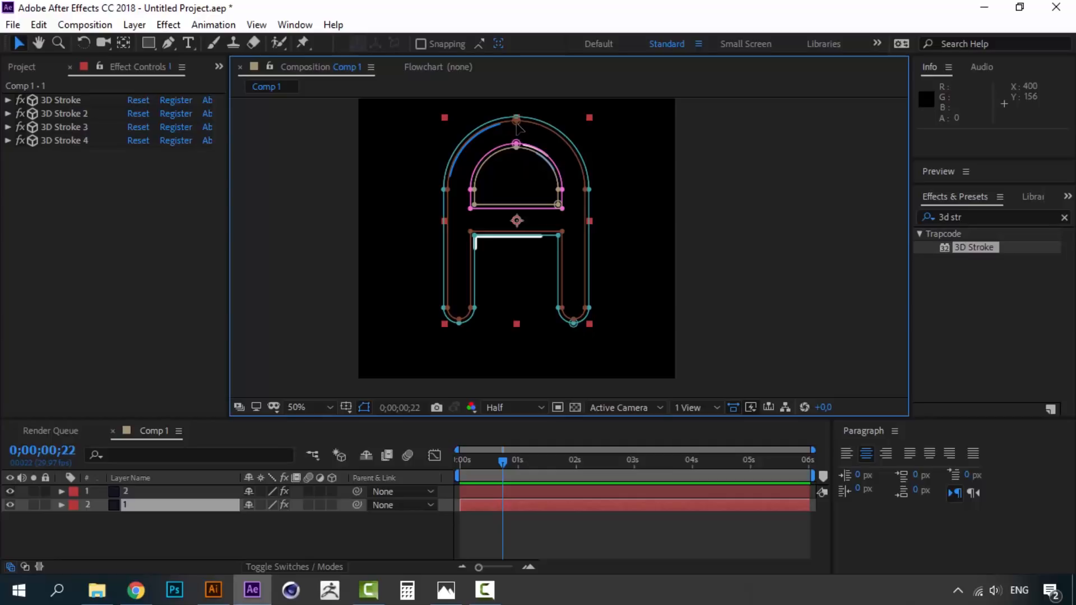
# - Return to the first frame and compare where each stroke begins on its mask, from the leg's foot to the arches
pyautogui.scroll(2, 542, 338)
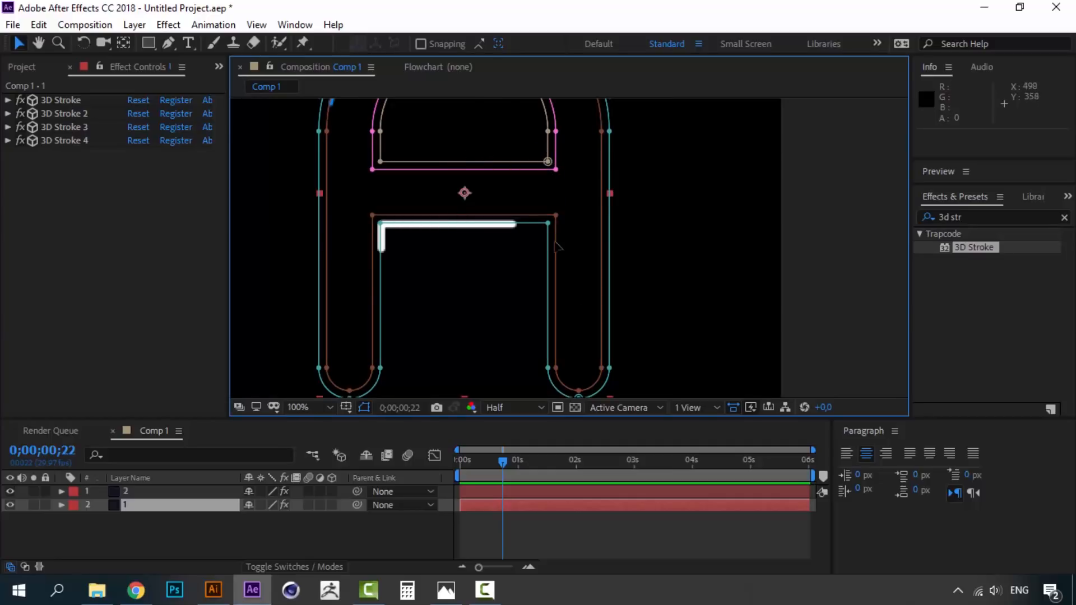
pyautogui.moveTo(571, 305); pyautogui.dragTo(552, 209)
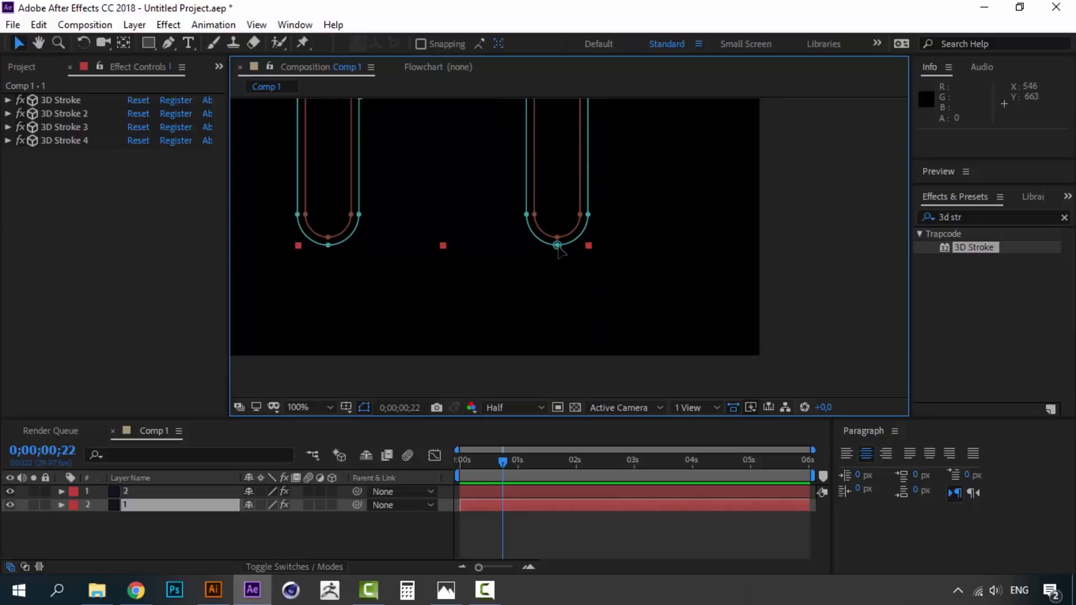
pyautogui.moveTo(501, 449)
pyautogui.mouseDown()
pyautogui.moveTo(489, 460)
pyautogui.moveTo(445, 461)
pyautogui.mouseUp()
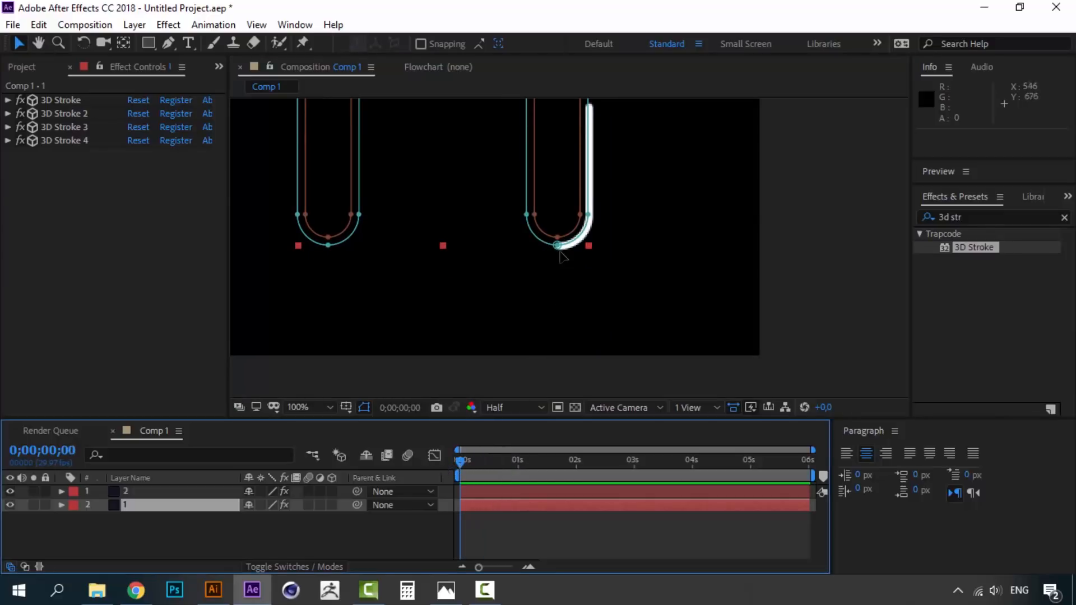
pyautogui.press('space')
pyautogui.moveTo(492, 172); pyautogui.dragTo(482, 317)
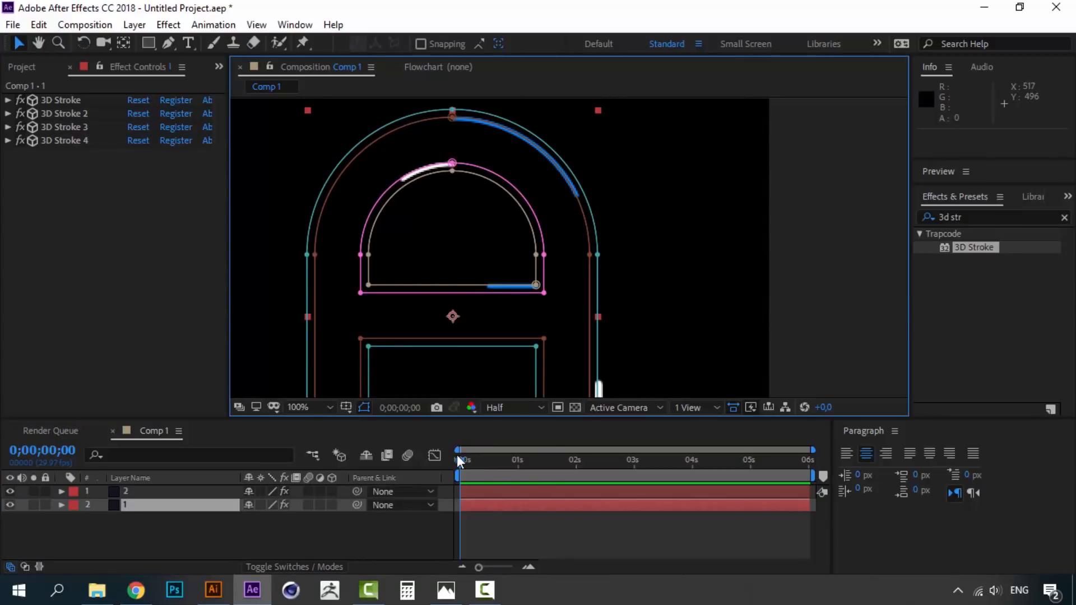
pyautogui.press('space')
pyautogui.press('space')
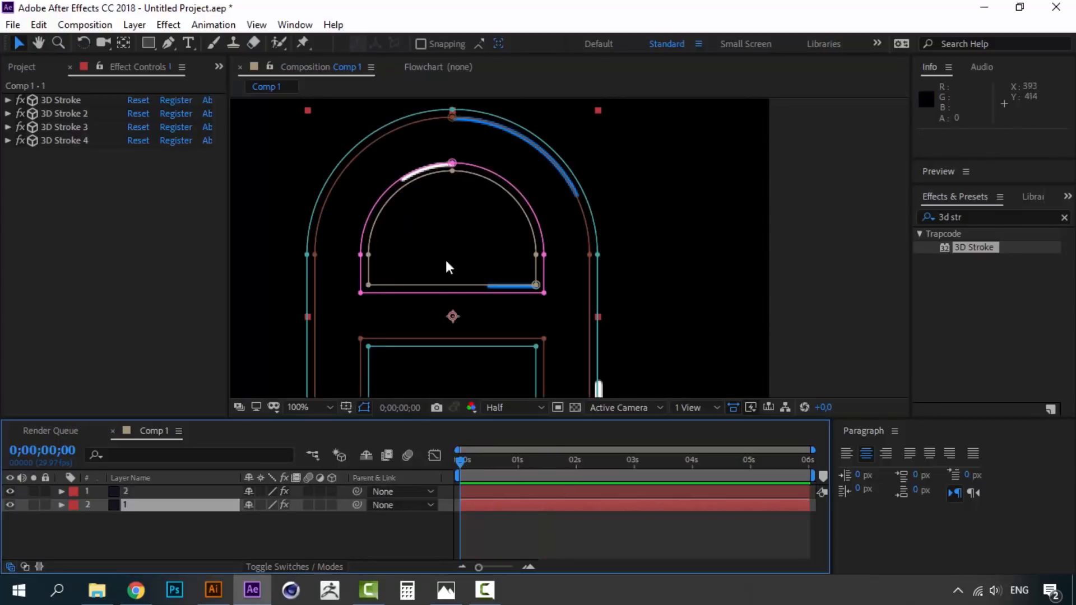
pyautogui.moveTo(460, 463)
pyautogui.mouseDown()
pyautogui.moveTo(469, 458)
pyautogui.moveTo(448, 468)
pyautogui.mouseUp()
# - Expand the mask list of the layer named 2 and select mask 1 on it
pyautogui.click(130, 488)
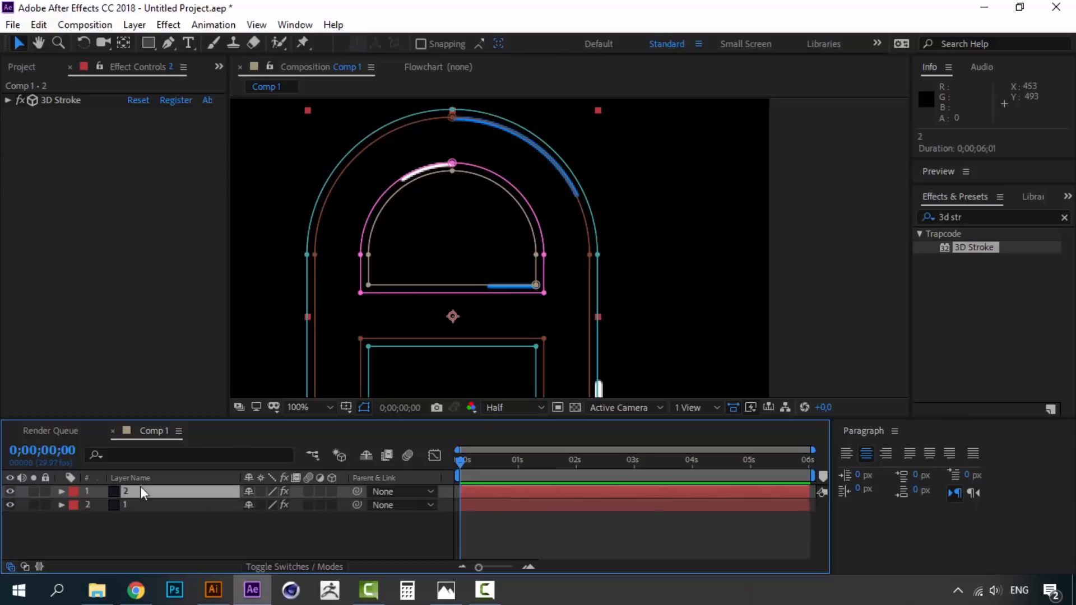
pyautogui.click(146, 529)
pyautogui.click(122, 492)
pyautogui.click(168, 43)
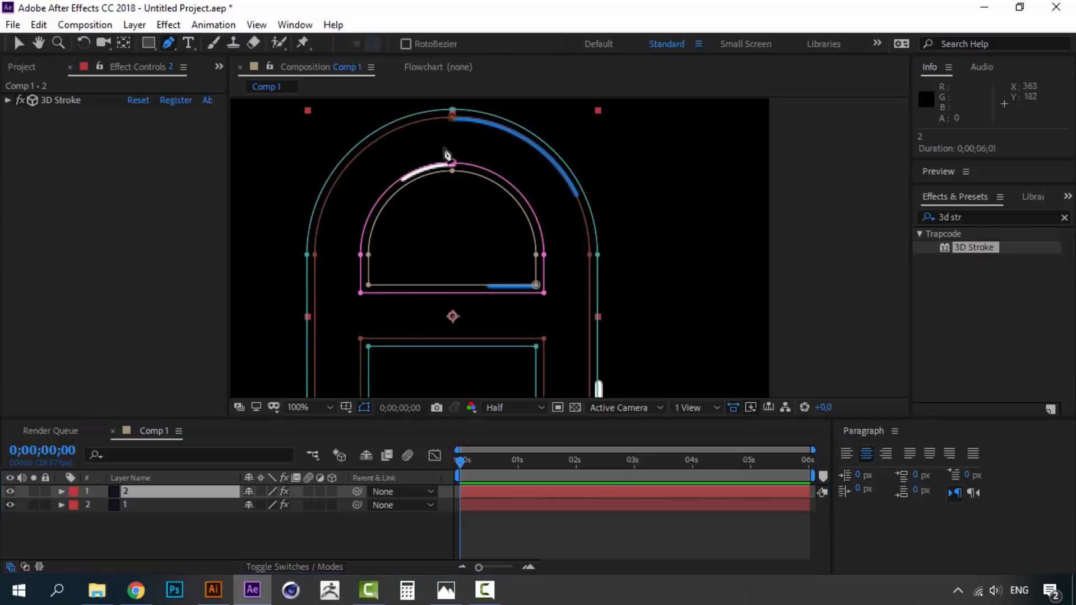
pyautogui.scroll(-5, 485, 308)
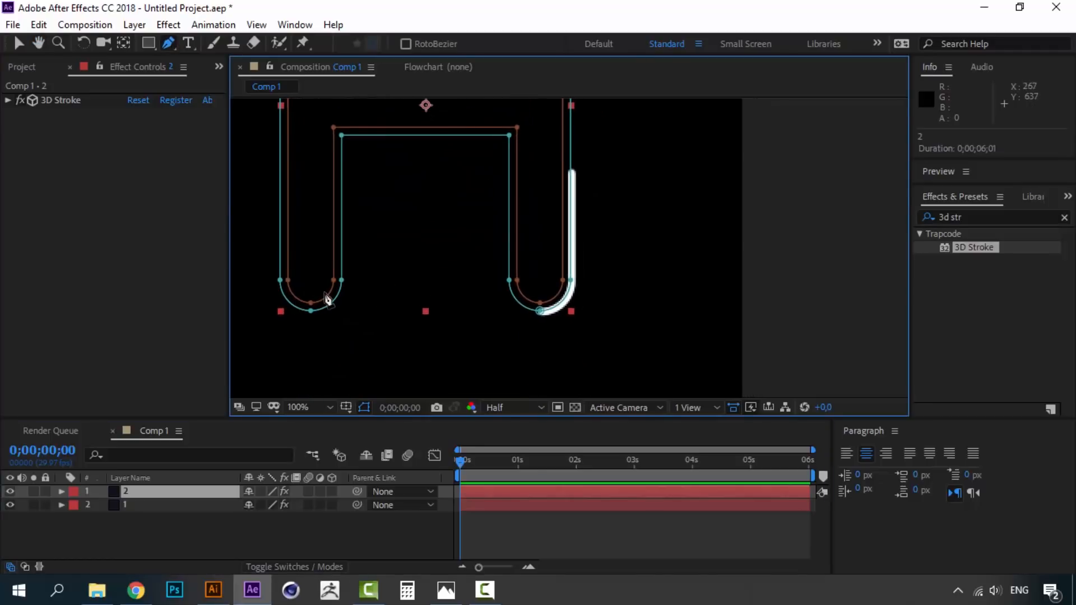
pyautogui.click(61, 492)
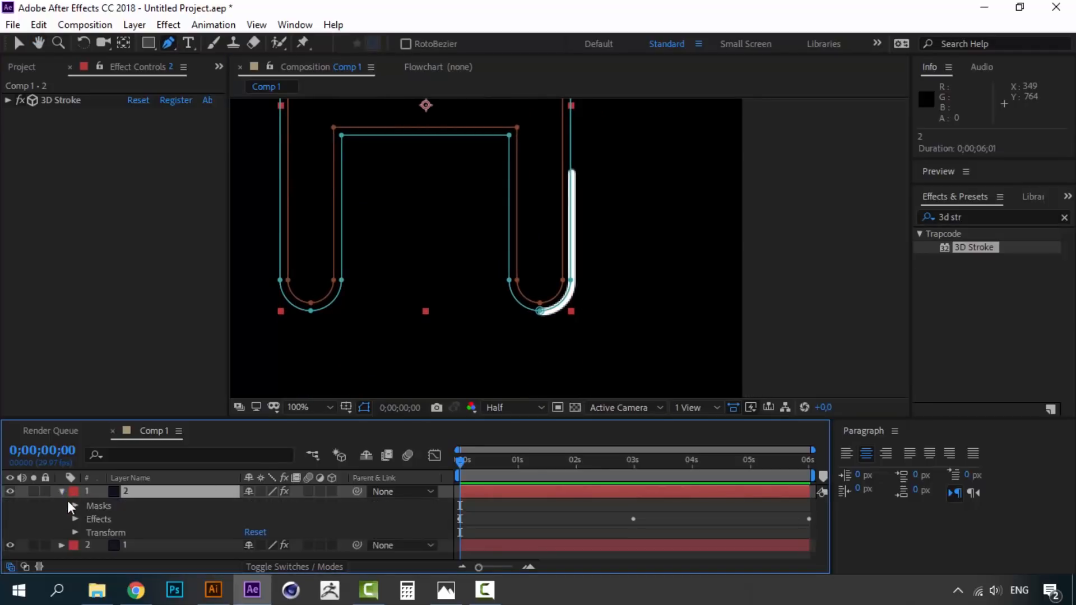
pyautogui.click(73, 507)
pyautogui.click(117, 512)
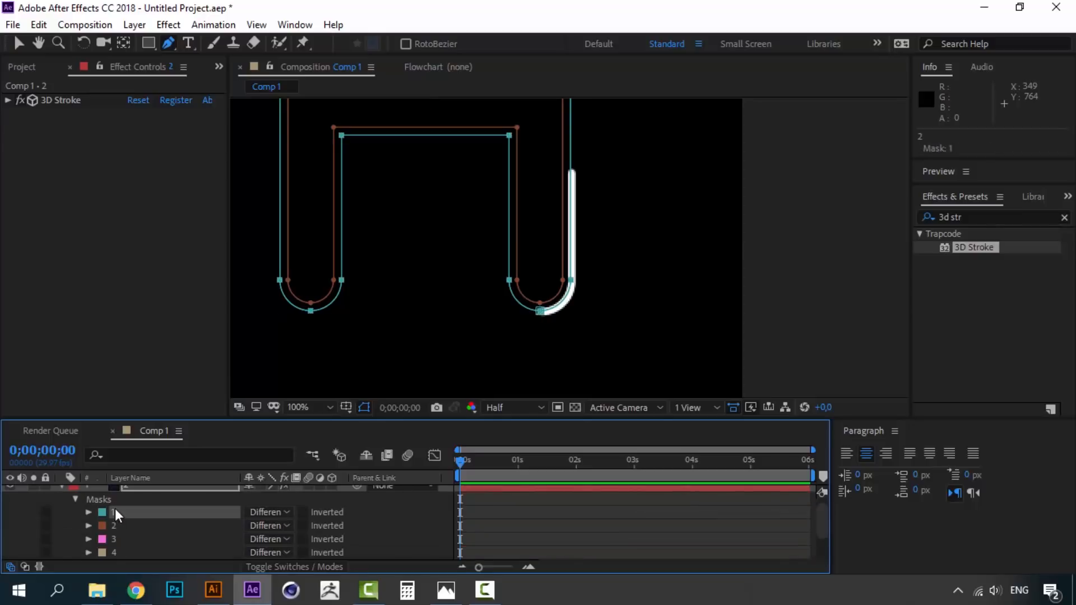
pyautogui.press('h')
pyautogui.moveTo(440, 188); pyautogui.dragTo(440, 349)
pyautogui.moveTo(459, 227); pyautogui.dragTo(467, 307)
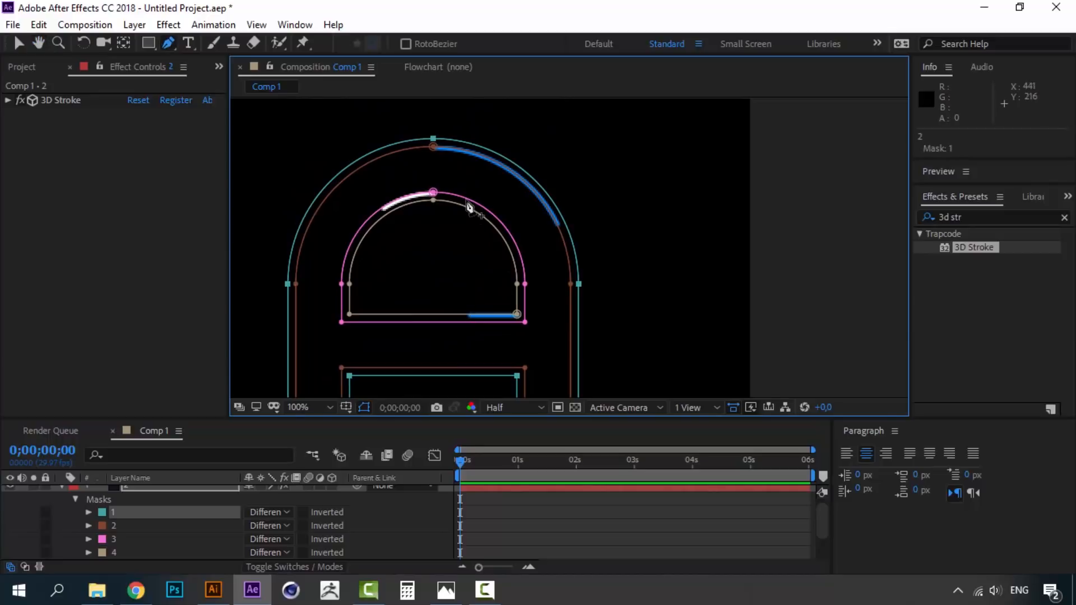
pyautogui.moveTo(463, 269); pyautogui.dragTo(476, 127)
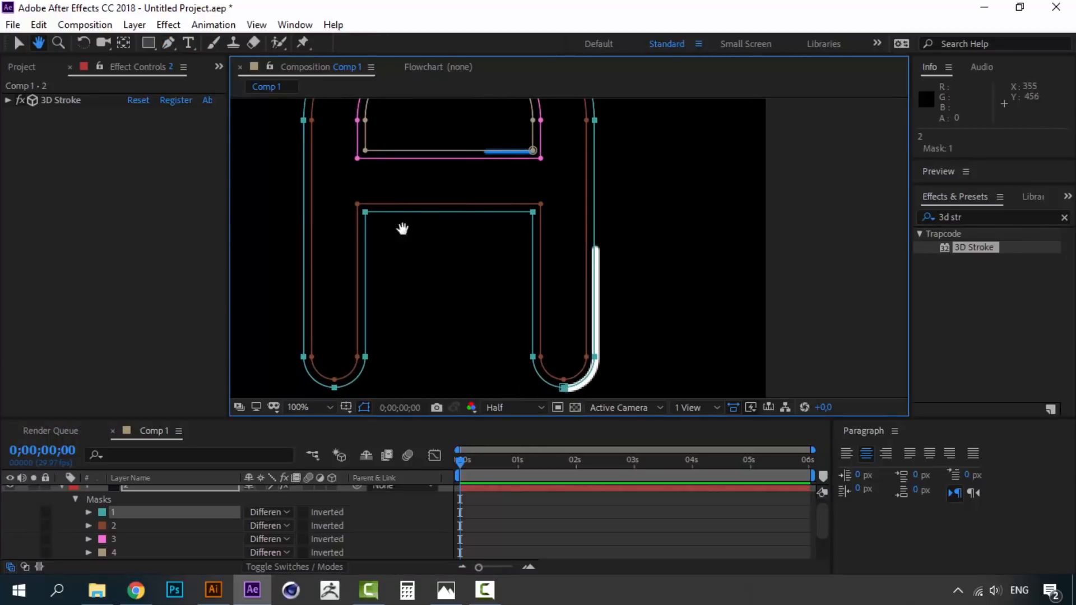
pyautogui.rightClick(365, 214)
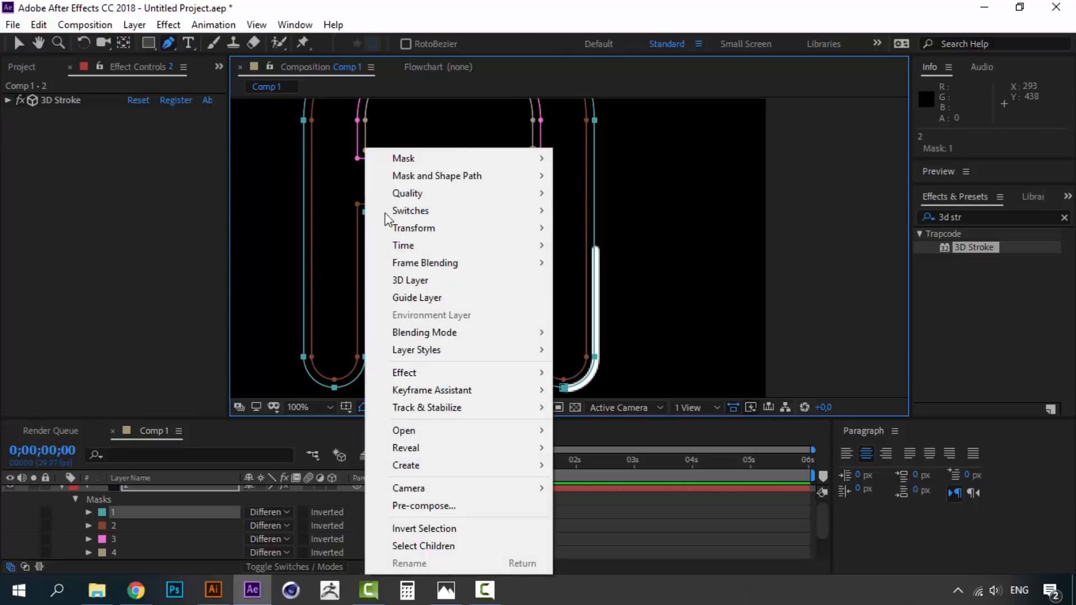
pyautogui.click(664, 3)
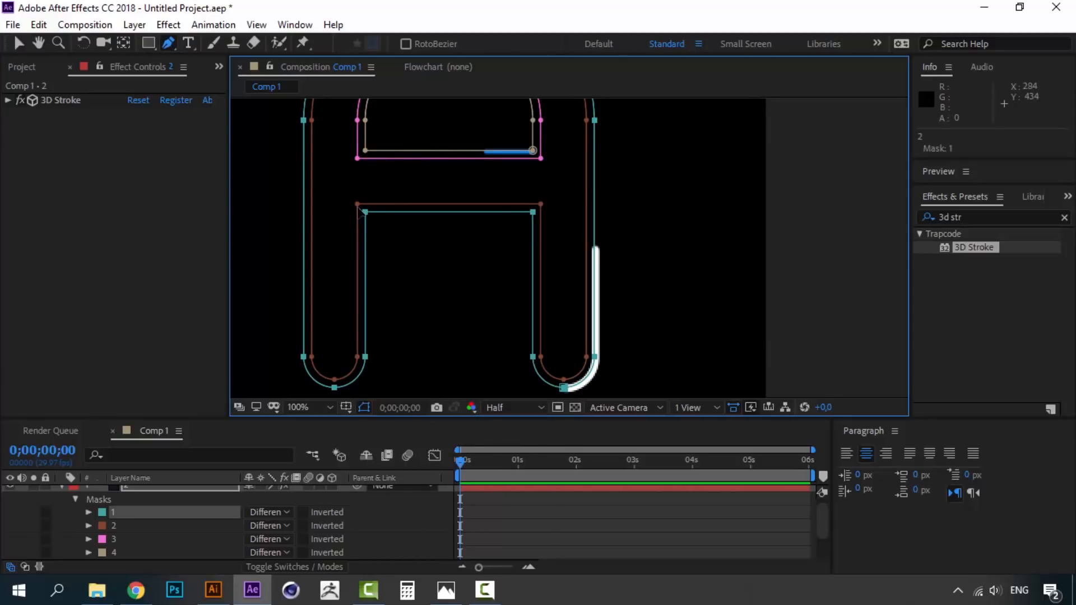
# - Open layer 2 in its own viewer and set mask 1's first vertex to the upper-left corner of the opening between the legs
pyautogui.doubleClick(113, 513)
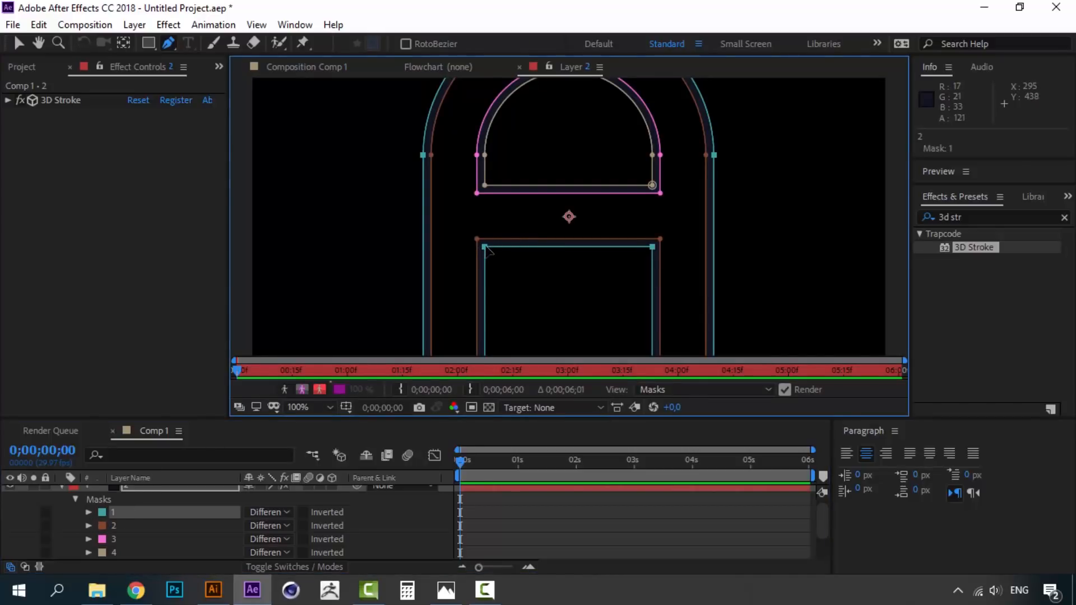
pyautogui.rightClick(487, 249)
pyautogui.moveTo(614, 182)
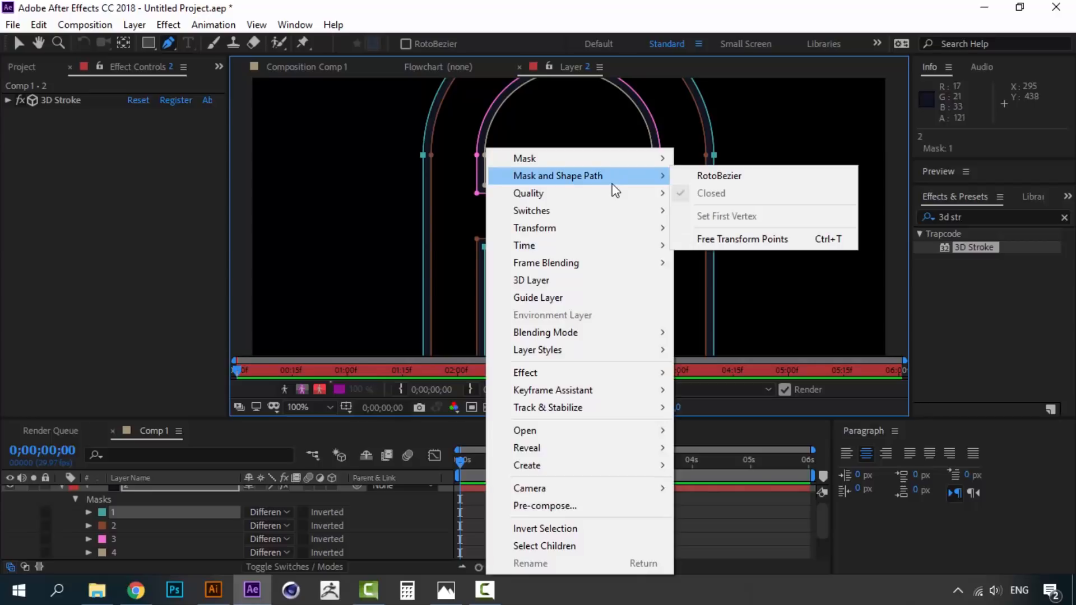
pyautogui.click(674, 10)
pyautogui.press('v')
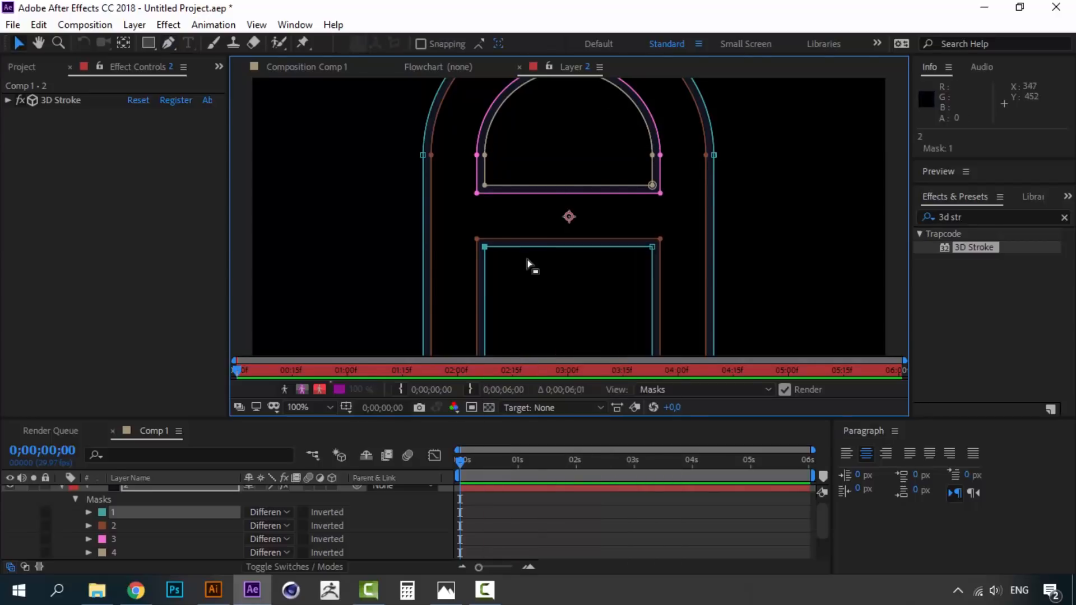
pyautogui.rightClick(485, 248)
pyautogui.moveTo(581, 176)
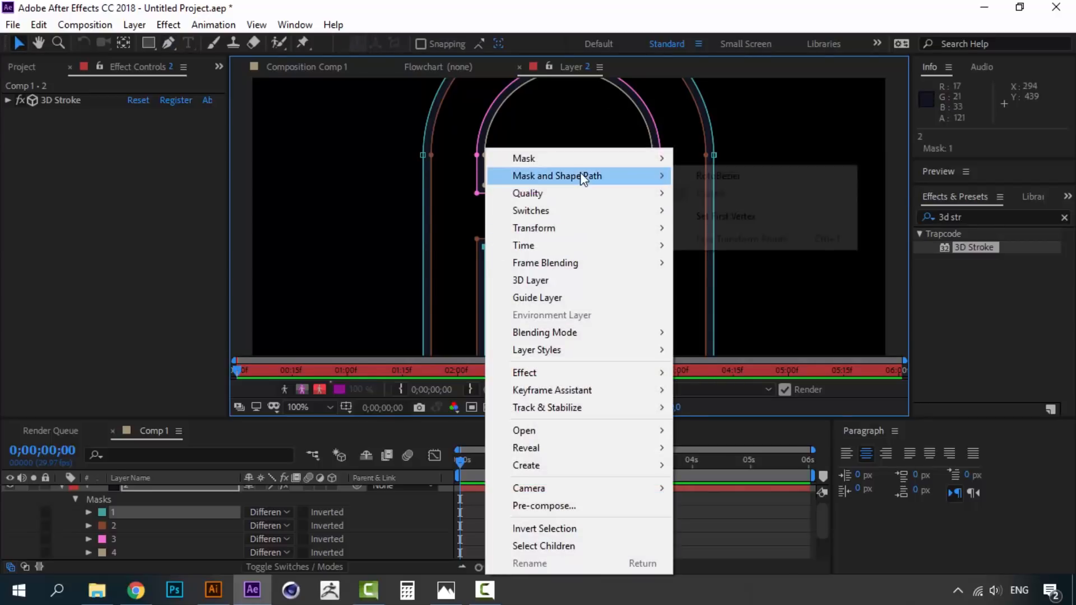
pyautogui.click(731, 216)
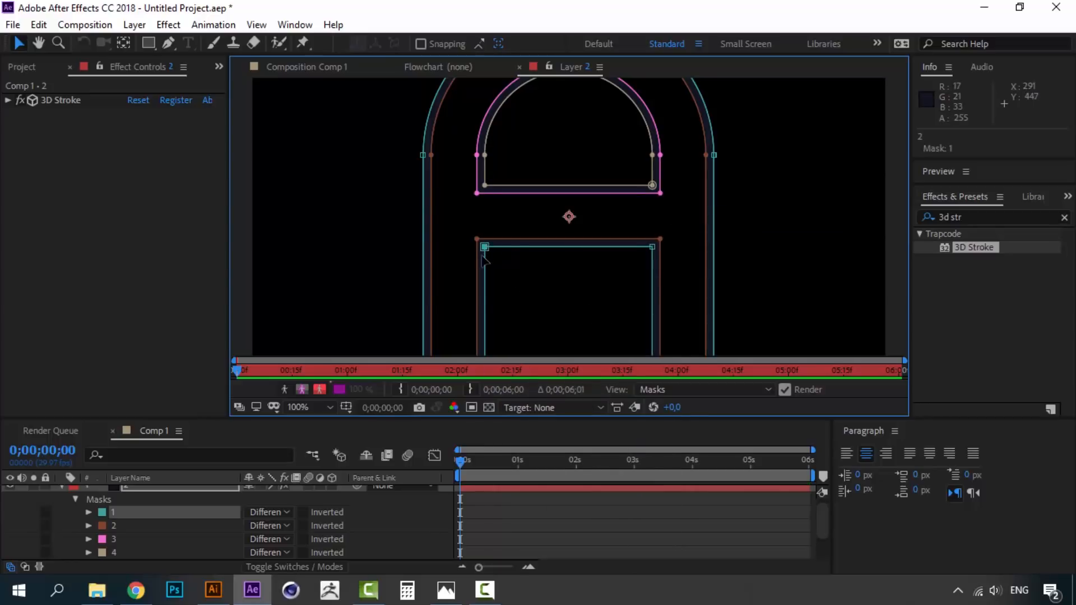
# - Return to the Comp 1 view and preview the animation from the first frame
pyautogui.click(518, 67)
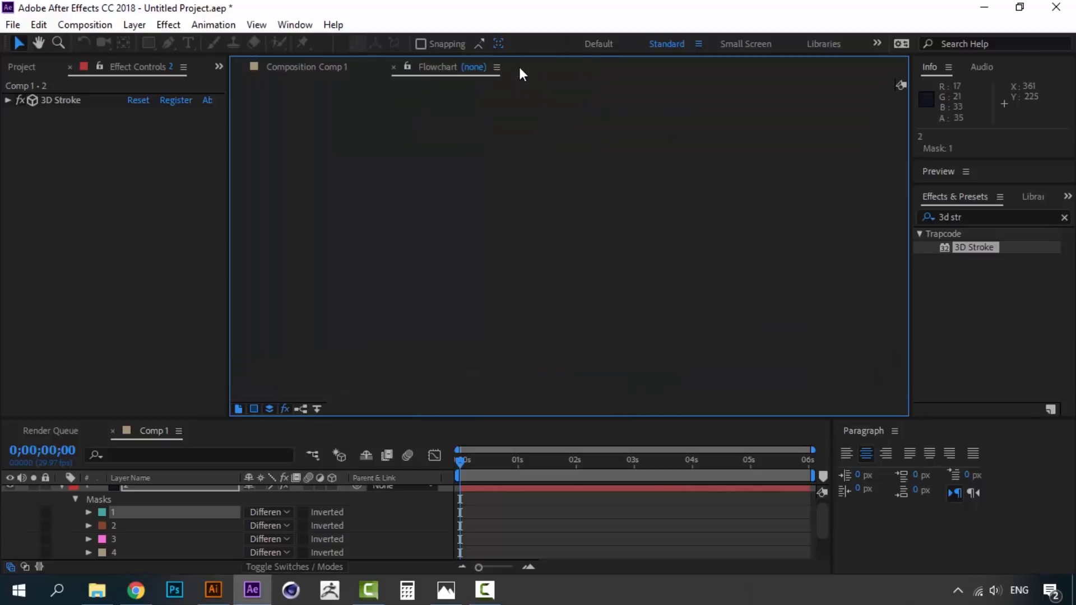
pyautogui.click(308, 67)
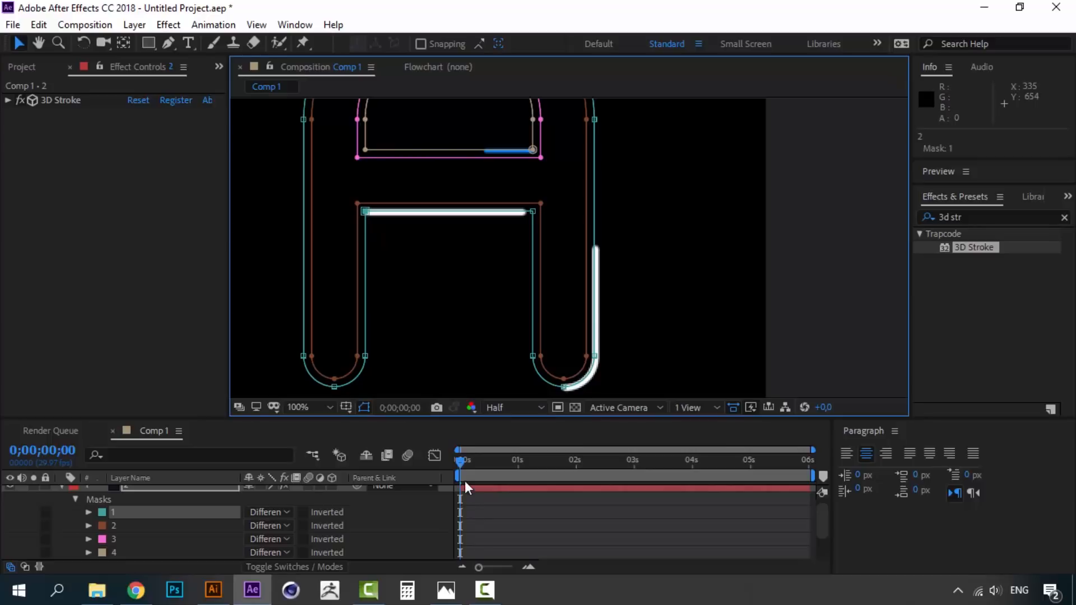
pyautogui.click(460, 461)
pyautogui.press('space')
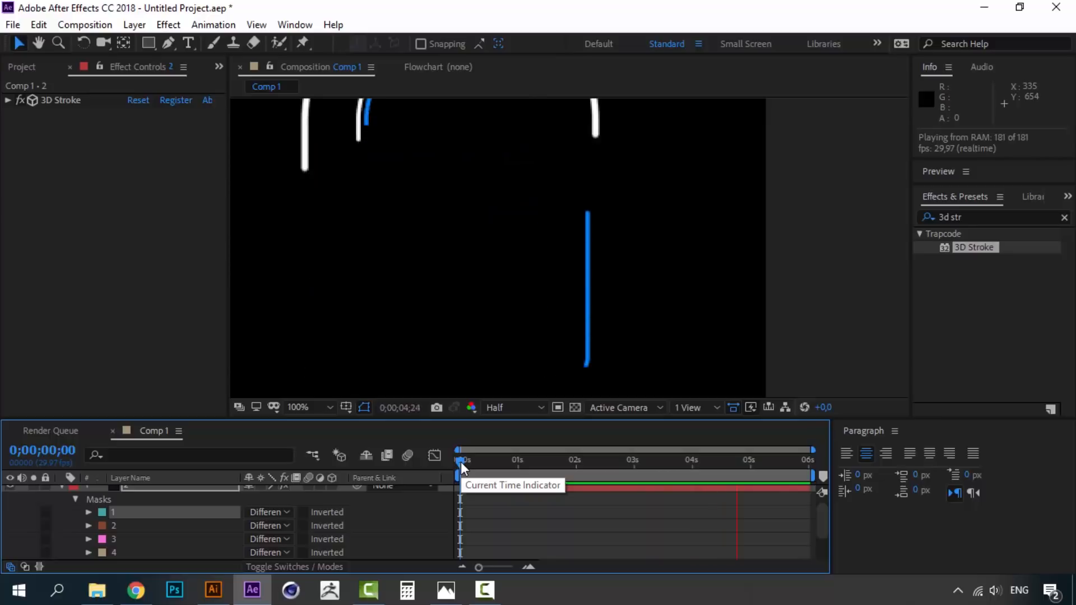
pyautogui.press('space')
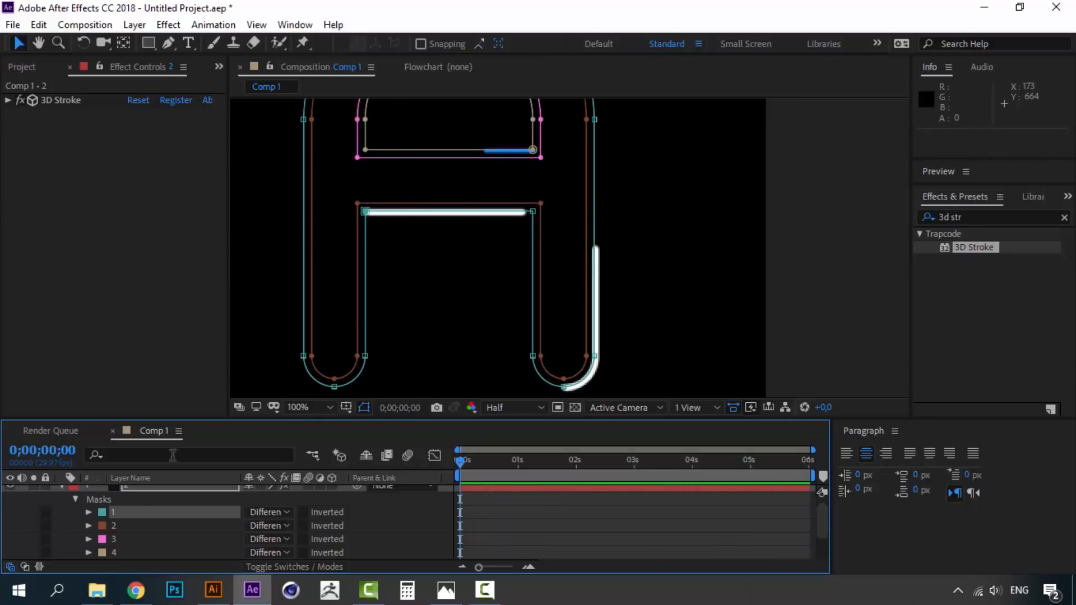
pyautogui.click(114, 523)
pyautogui.press('h')
pyautogui.moveTo(420, 196); pyautogui.dragTo(418, 304)
pyautogui.press('v')
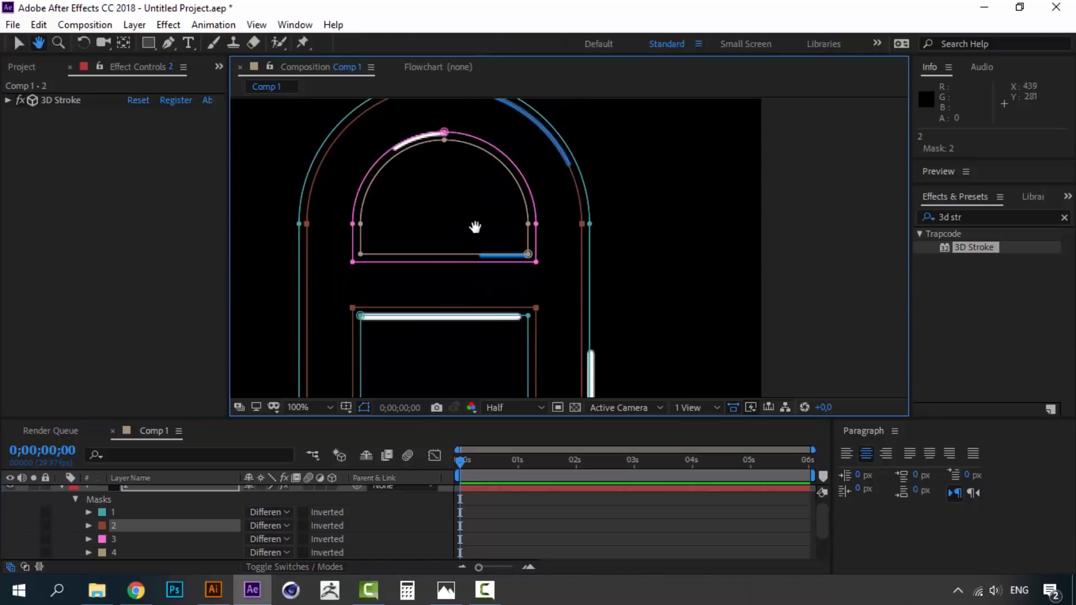
pyautogui.moveTo(475, 202); pyautogui.dragTo(476, 269)
pyautogui.moveTo(557, 385); pyautogui.dragTo(518, 206)
pyautogui.press('v')
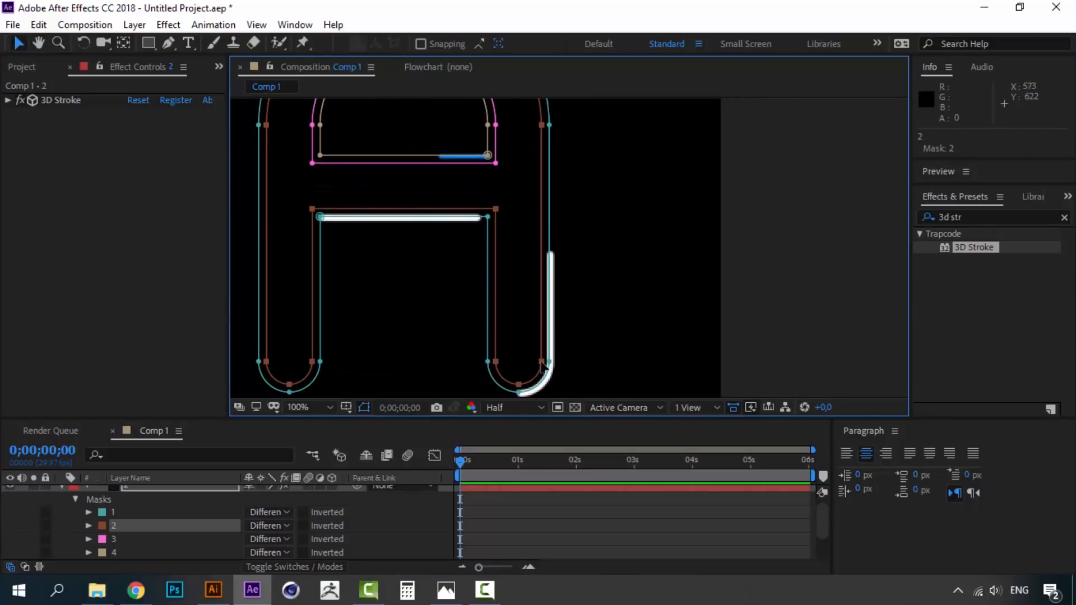
pyautogui.rightClick(542, 363)
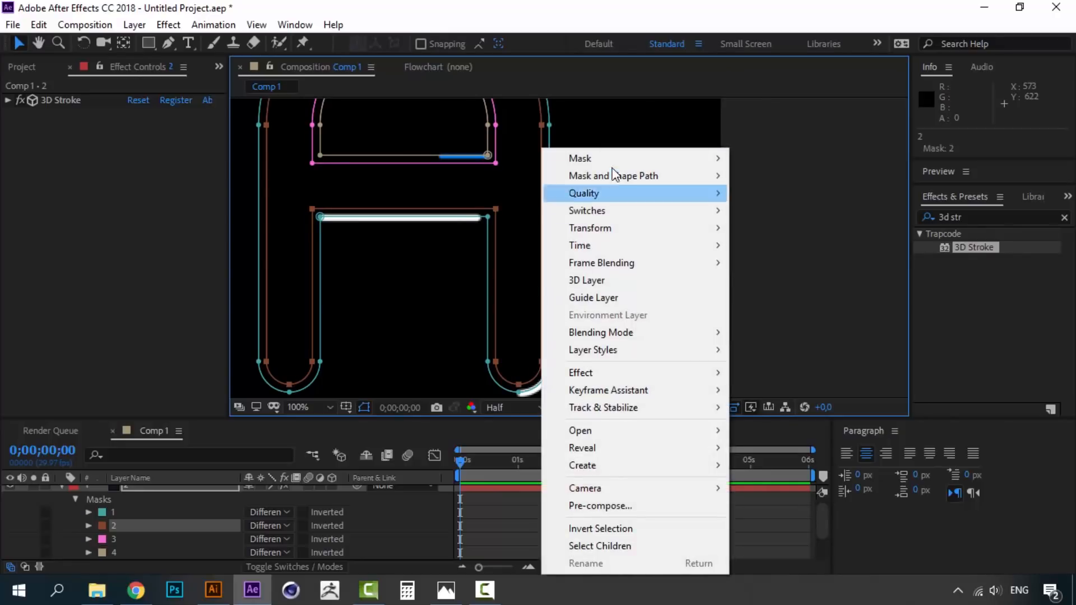
pyautogui.moveTo(618, 183)
pyautogui.click(773, 3)
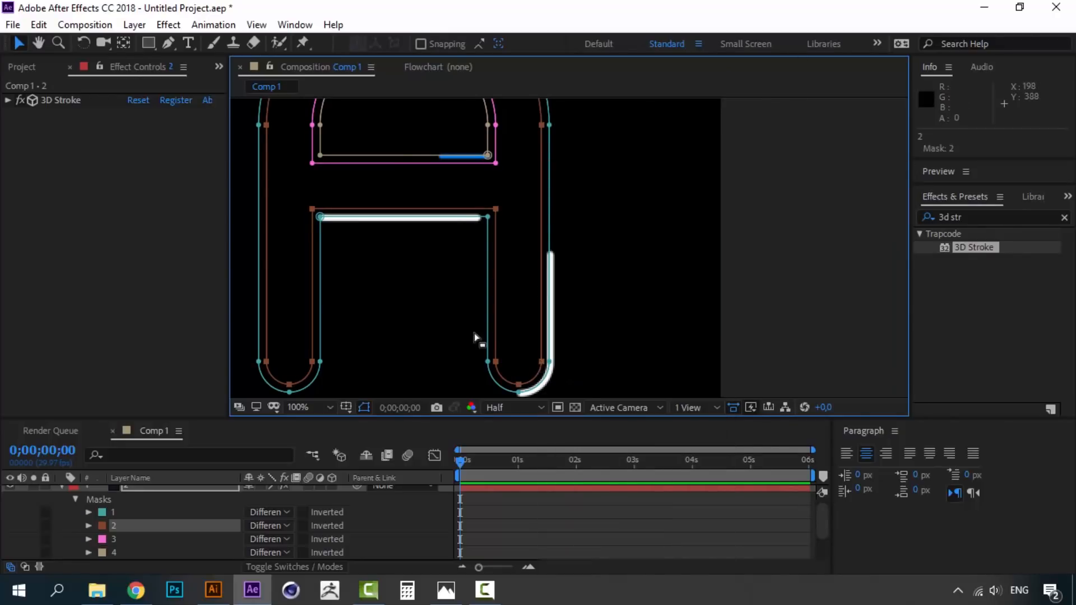
# - In layer 2's viewer, set mask 2's first vertex where the right leg's outer side meets its rounded foot
pyautogui.doubleClick(109, 527)
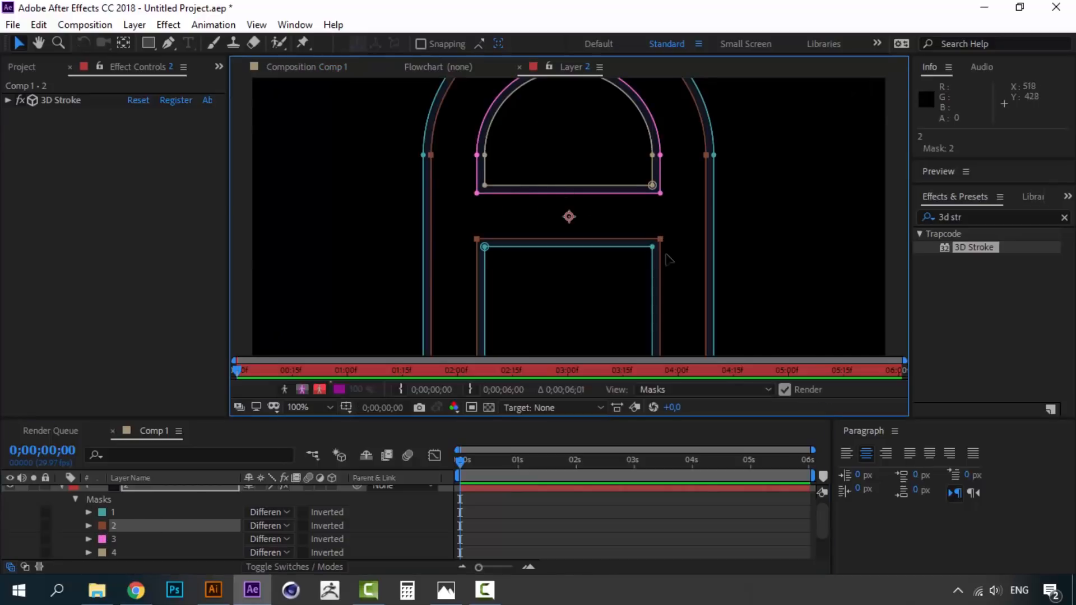
pyautogui.scroll(-5, 668, 259)
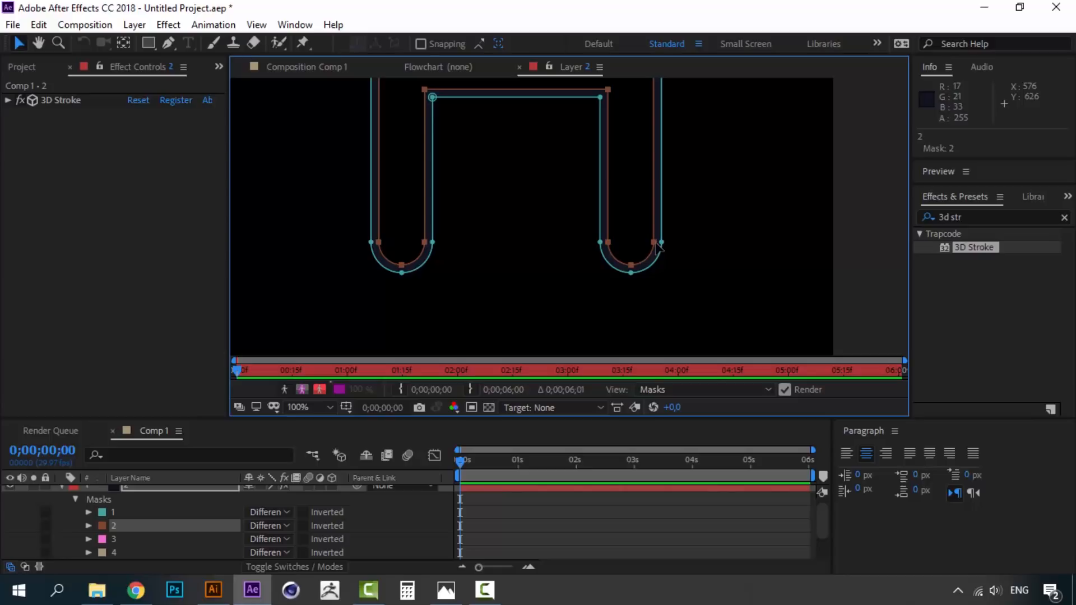
pyautogui.doubleClick(656, 244)
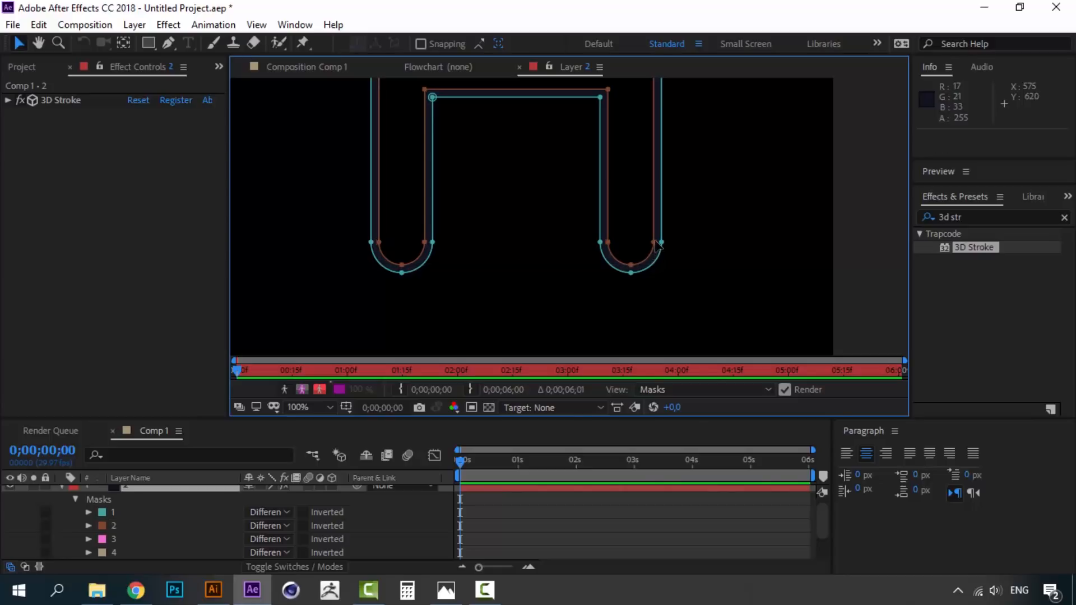
pyautogui.rightClick(657, 245)
pyautogui.click(655, 245)
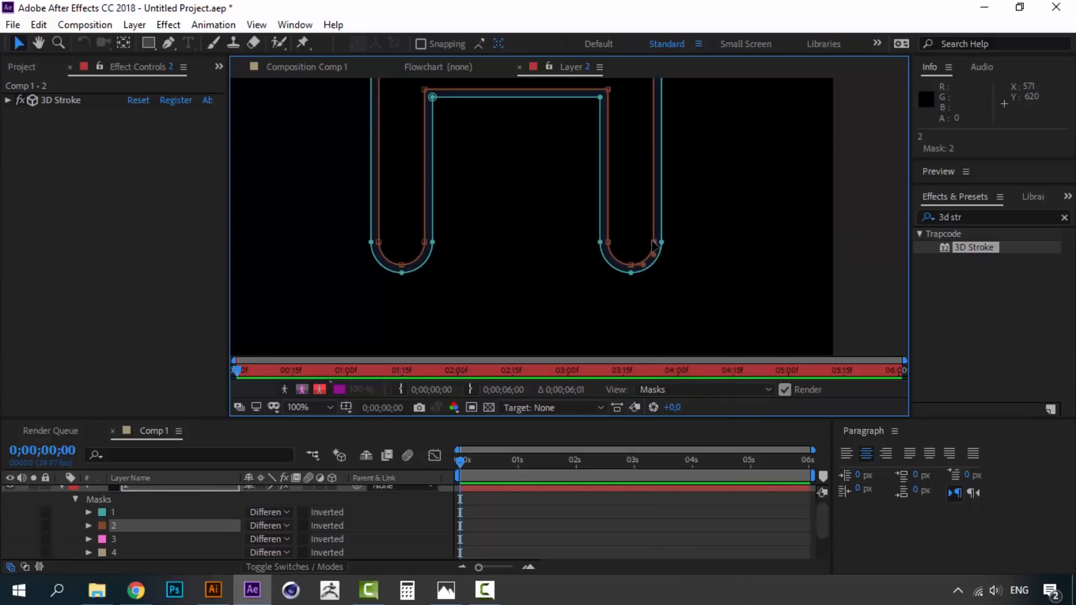
pyautogui.rightClick(654, 245)
pyautogui.moveTo(748, 179)
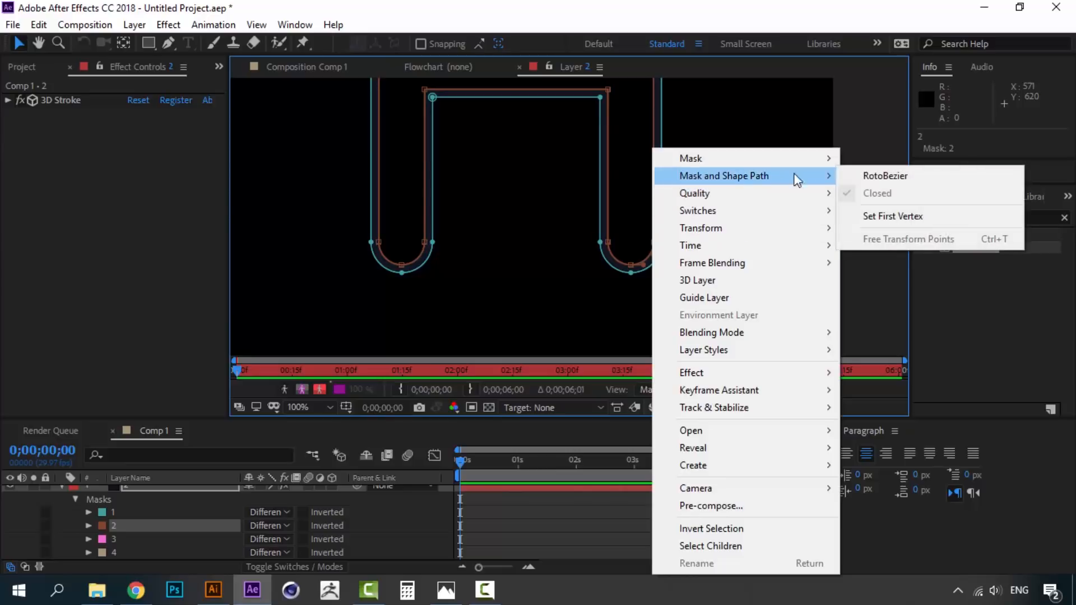
pyautogui.click(903, 215)
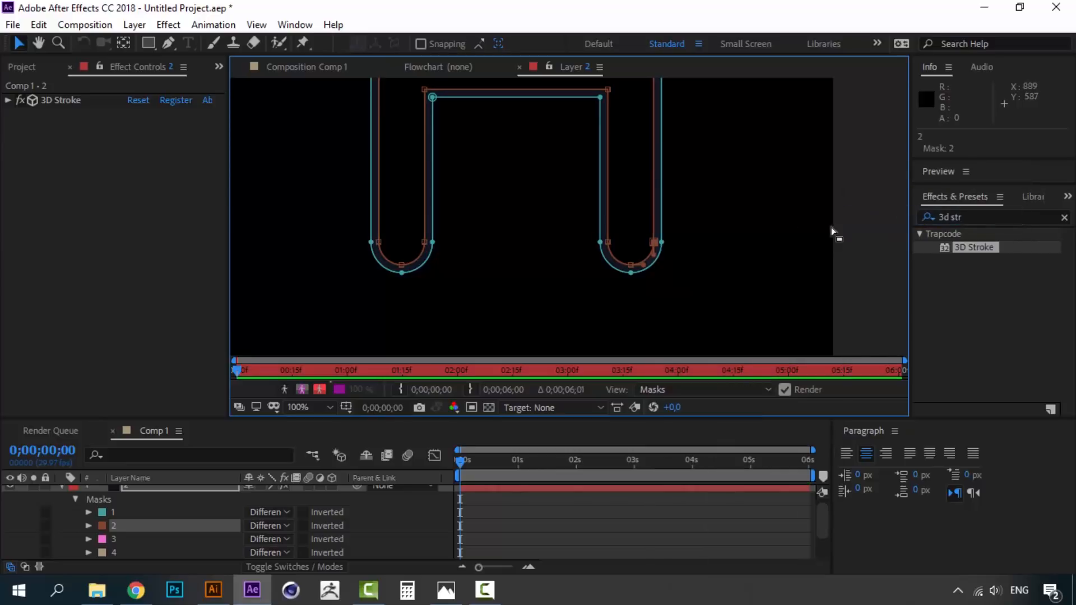
# - Set mask 3's first vertex to the lower-right corner of the arched upper opening
pyautogui.click(116, 539)
pyautogui.press('space')
pyautogui.moveTo(519, 209)
pyautogui.mouseDown()
pyautogui.moveTo(538, 327)
pyautogui.moveTo(543, 277)
pyautogui.moveTo(546, 299)
pyautogui.mouseUp()
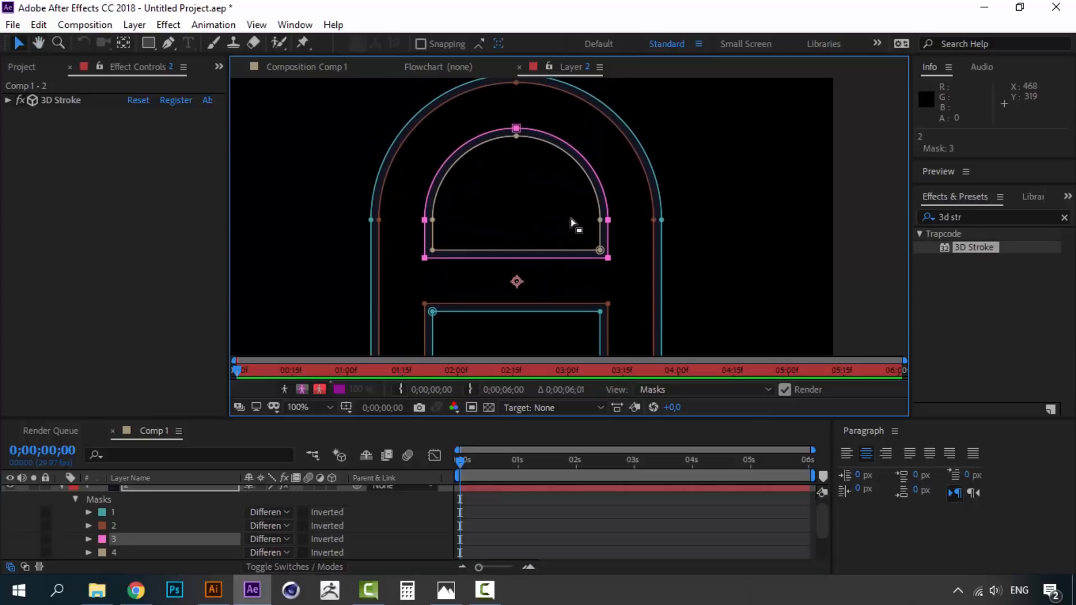
pyautogui.click(608, 259)
pyautogui.rightClick(609, 261)
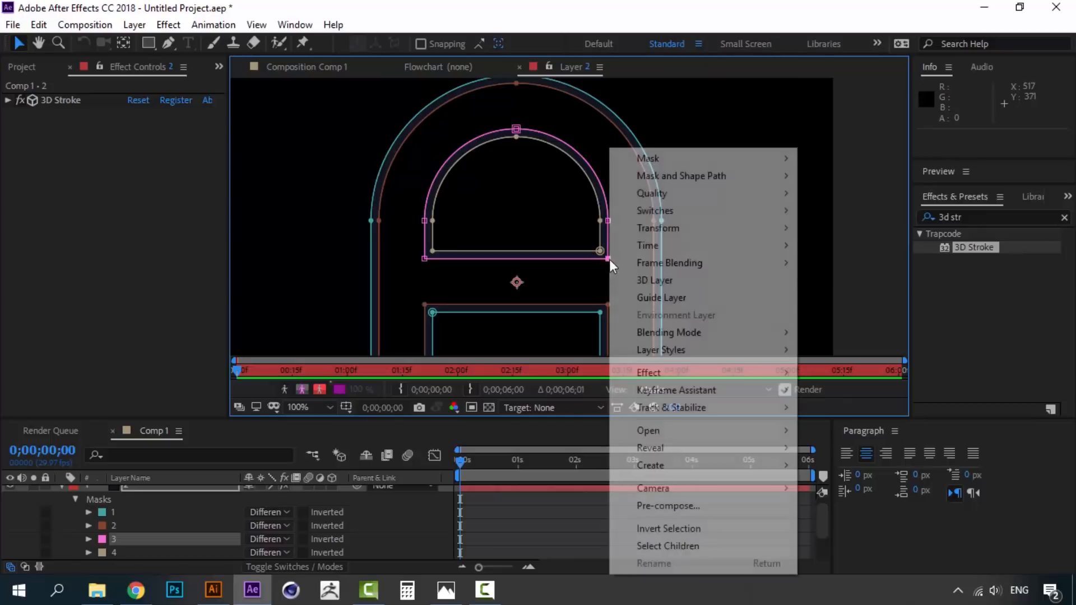
pyautogui.moveTo(715, 177)
pyautogui.click(845, 217)
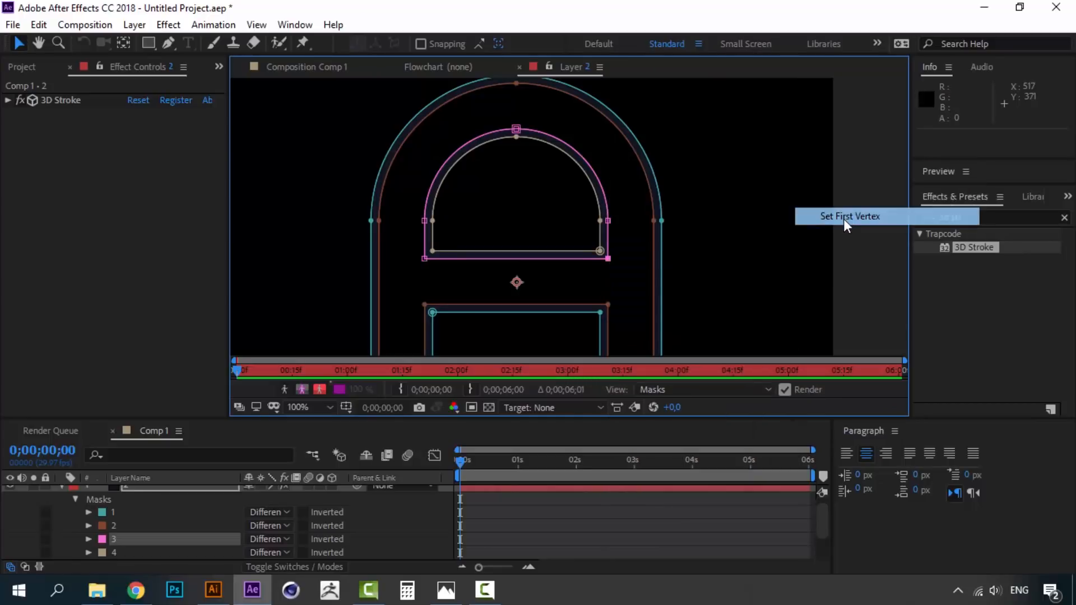
# - Set mask 4's first vertex on the left side of the arched upper opening, where the curve meets the straight edge
pyautogui.click(114, 551)
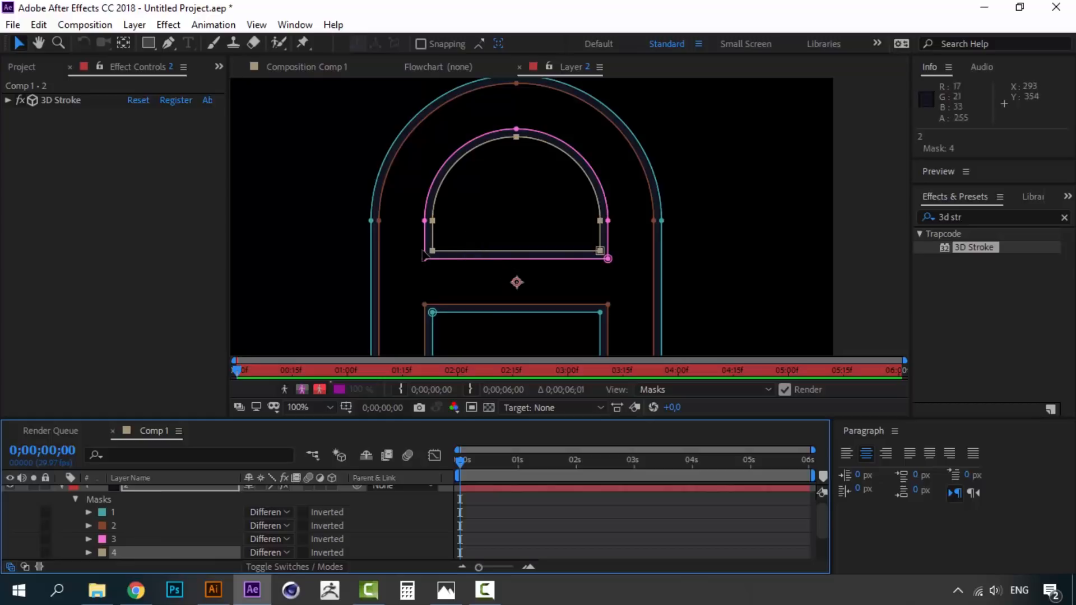
pyautogui.click(433, 224)
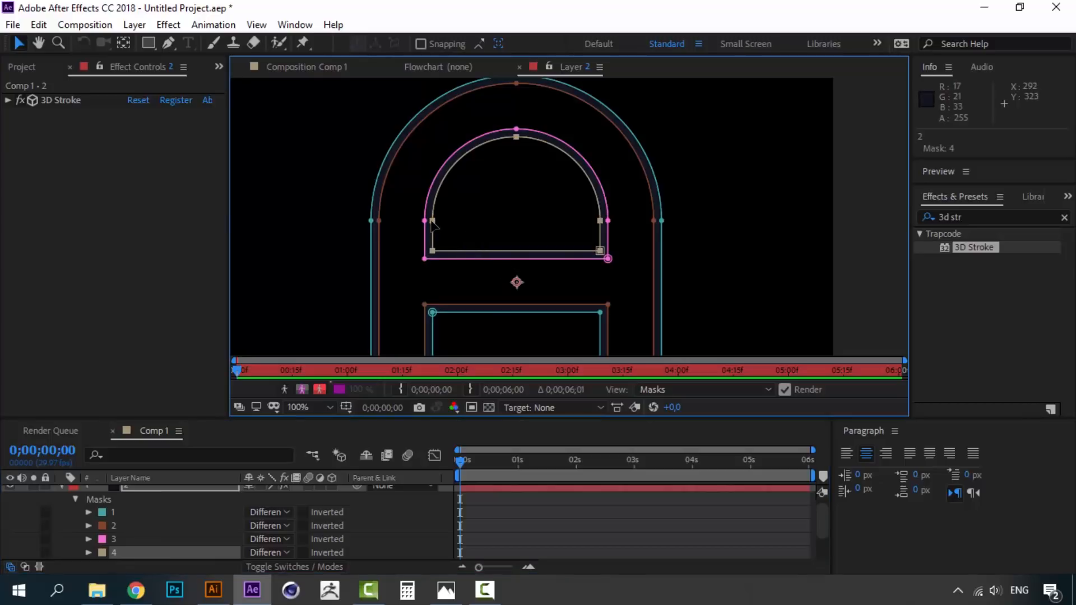
pyautogui.doubleClick(433, 224)
pyautogui.click(433, 224)
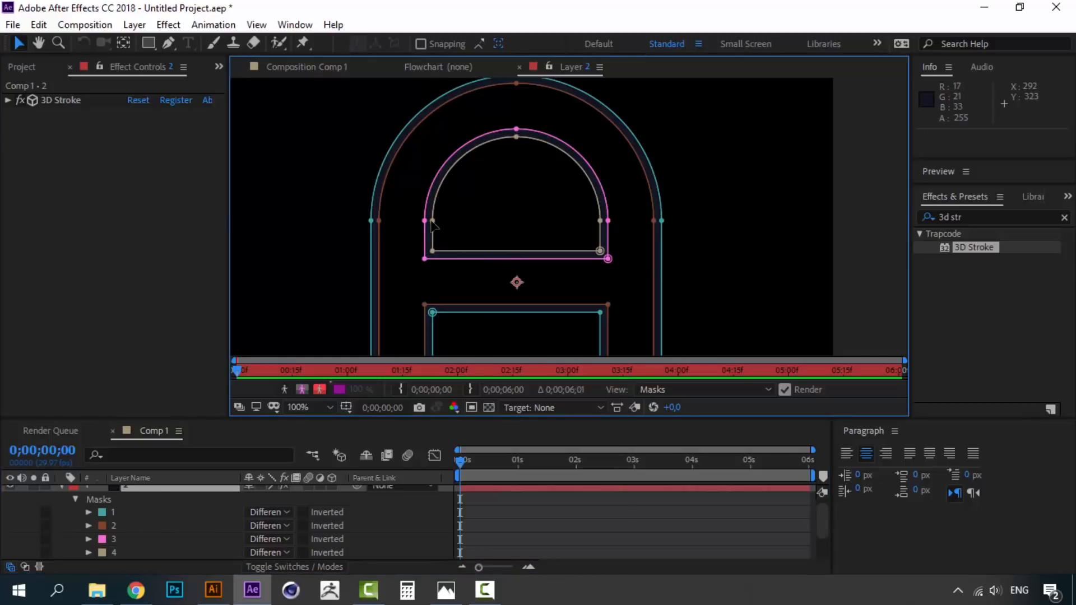
pyautogui.rightClick(433, 224)
pyautogui.click(600, 15)
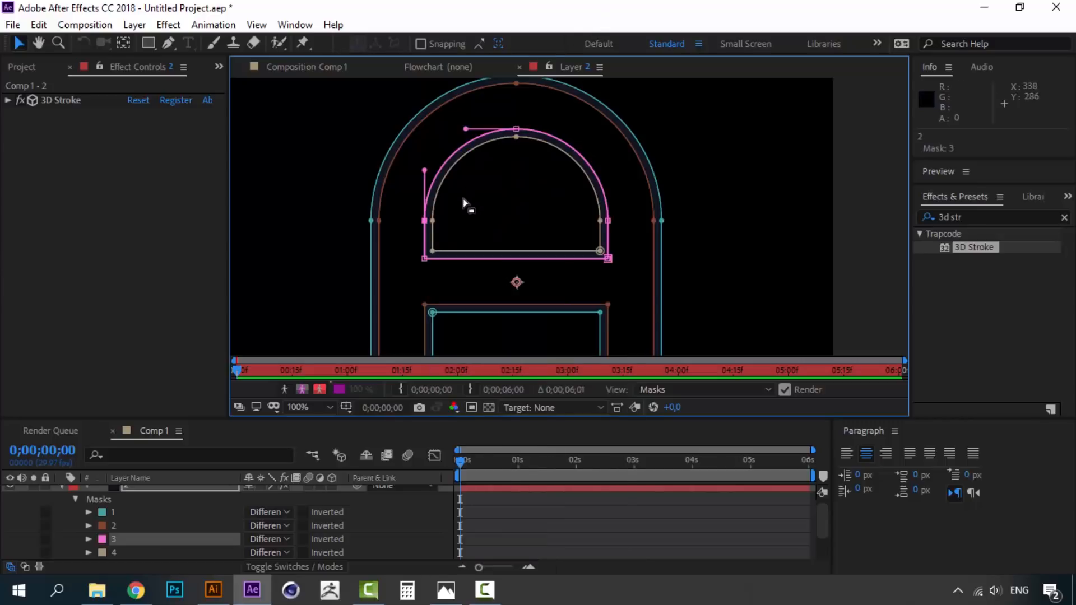
pyautogui.click(435, 224)
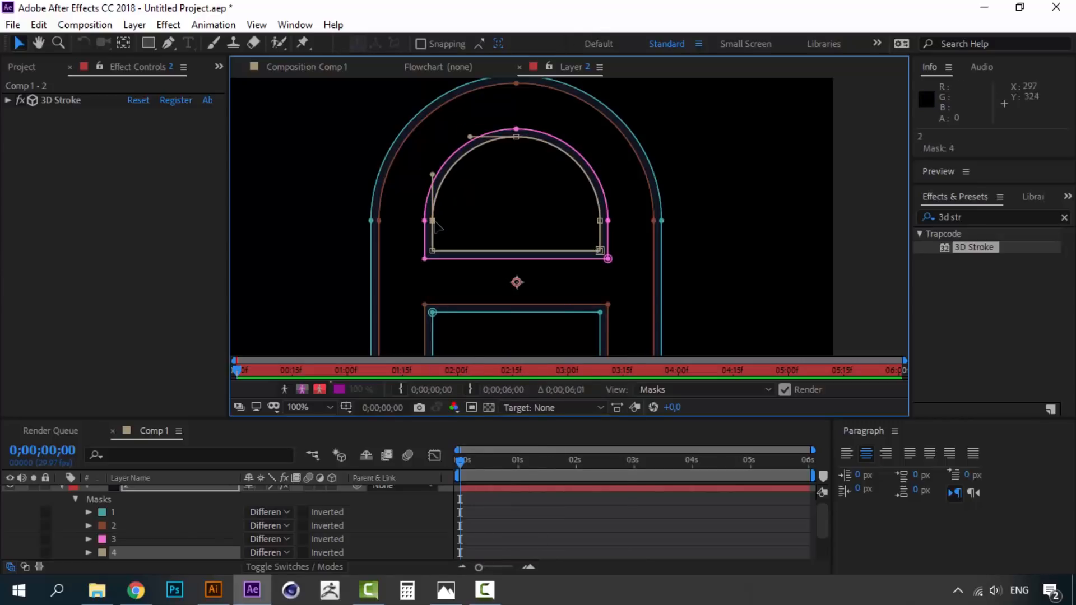
pyautogui.rightClick(436, 224)
pyautogui.moveTo(613, 178)
pyautogui.click(708, 214)
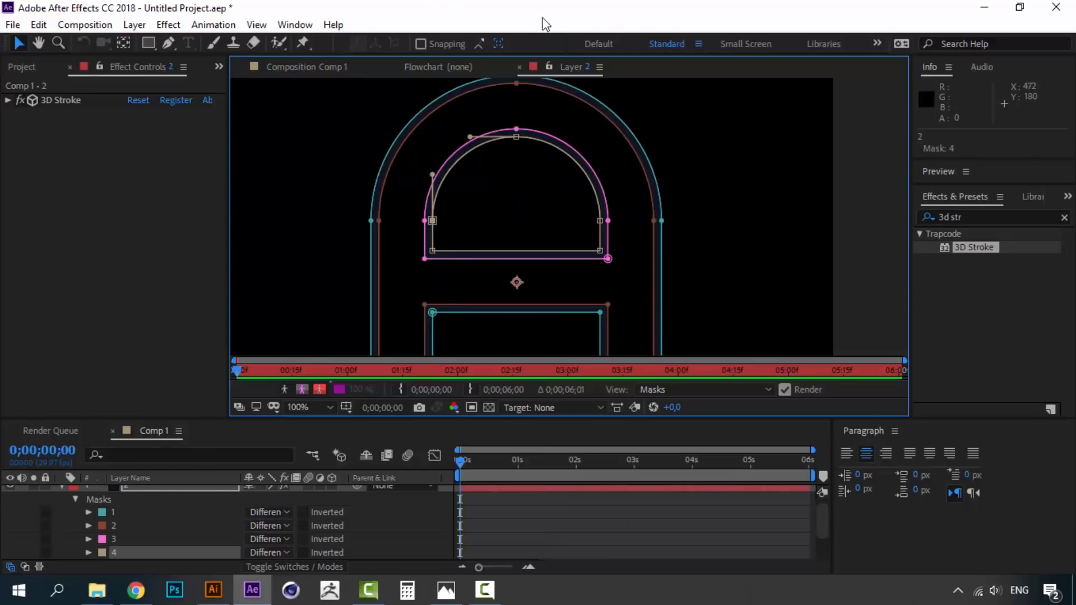
# - Close layer 2's viewer and preview the Comp 1 animation from the first frame
pyautogui.click(519, 66)
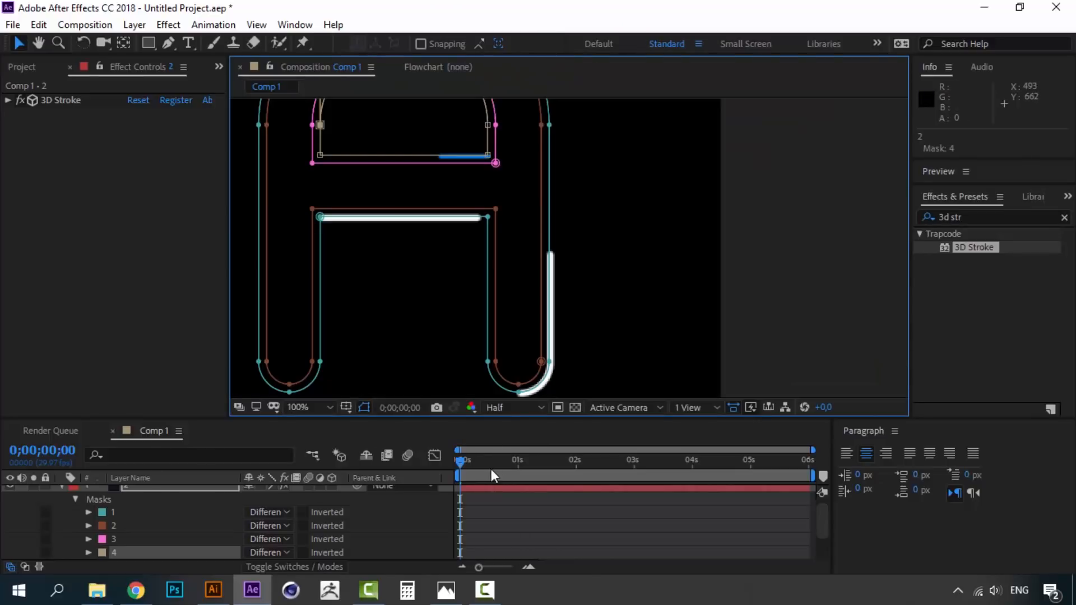
pyautogui.scroll(-2, 392, 211)
pyautogui.press('space')
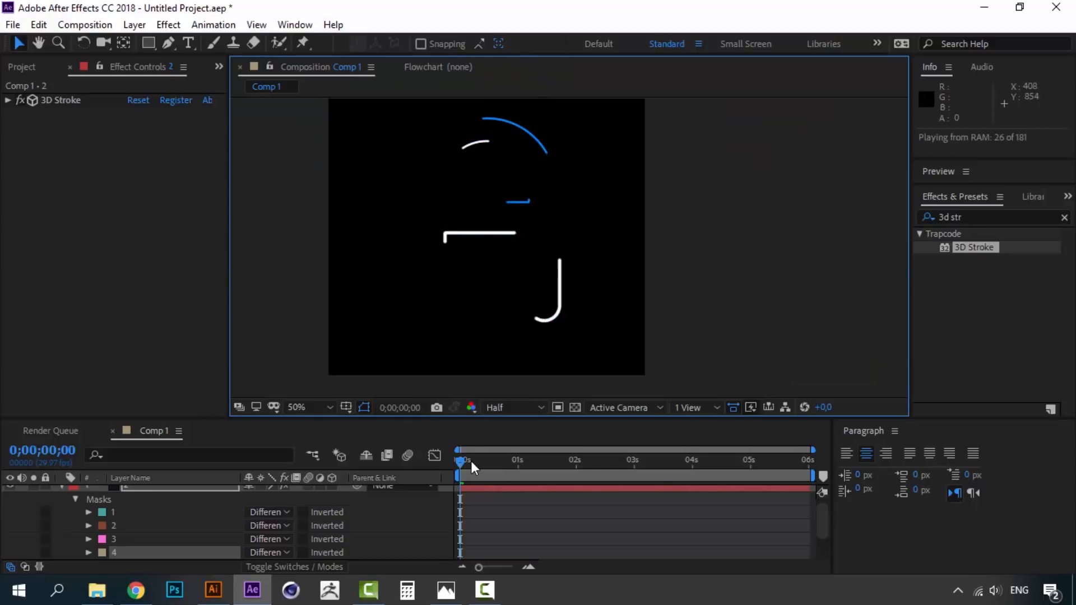
pyautogui.click(458, 462)
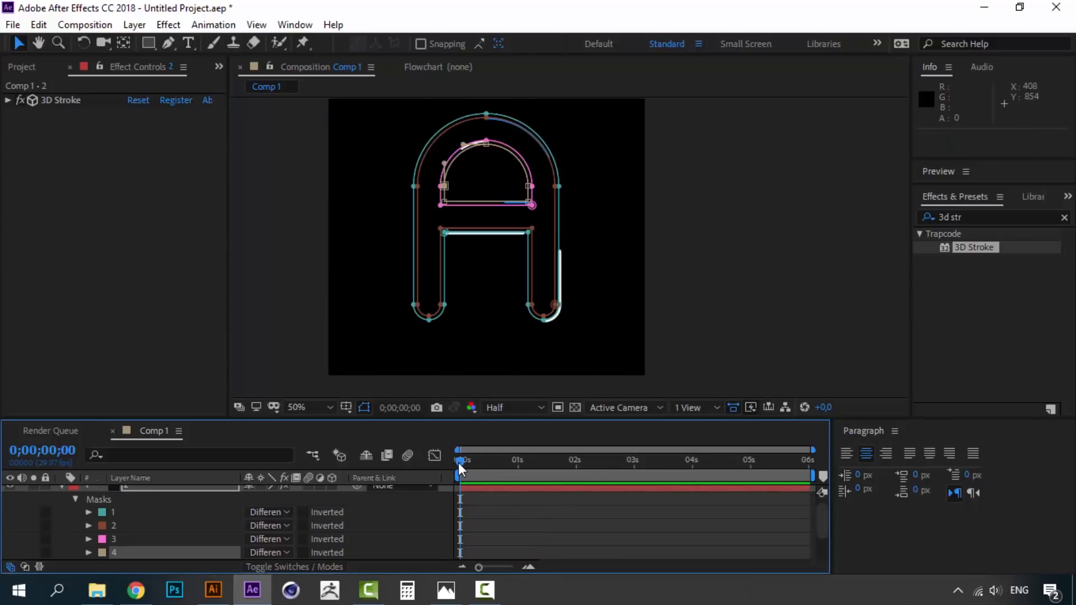
pyautogui.click(59, 99)
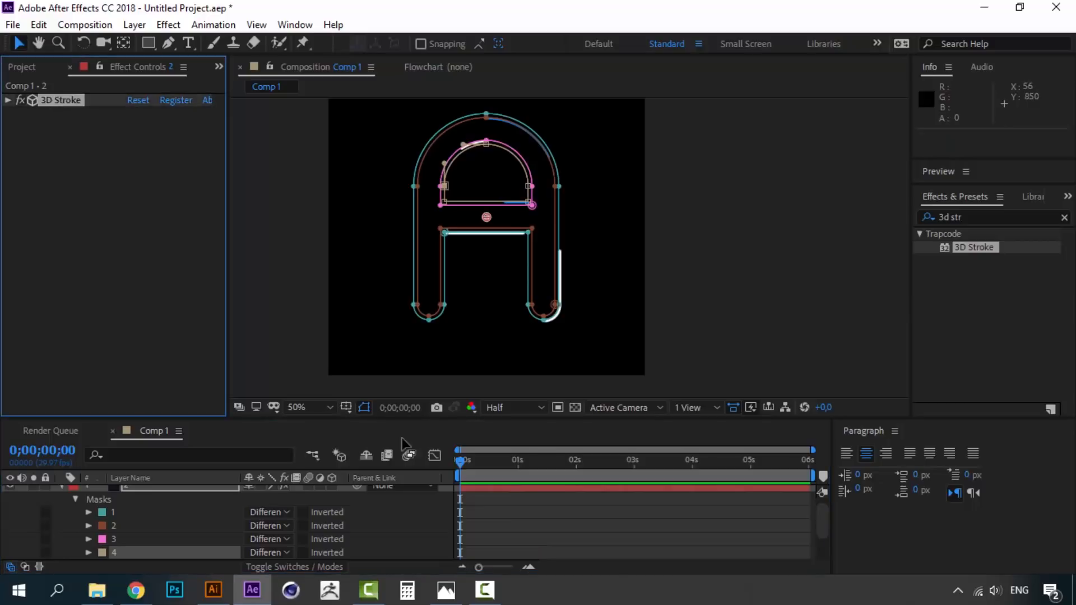
pyautogui.click(458, 462)
pyautogui.press('space')
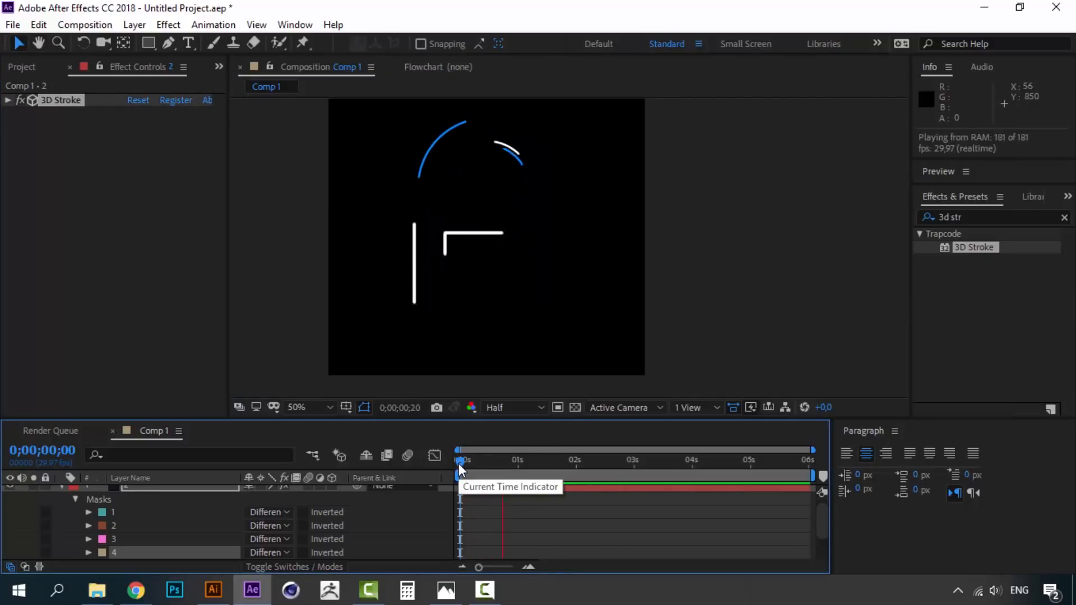
pyautogui.press('space')
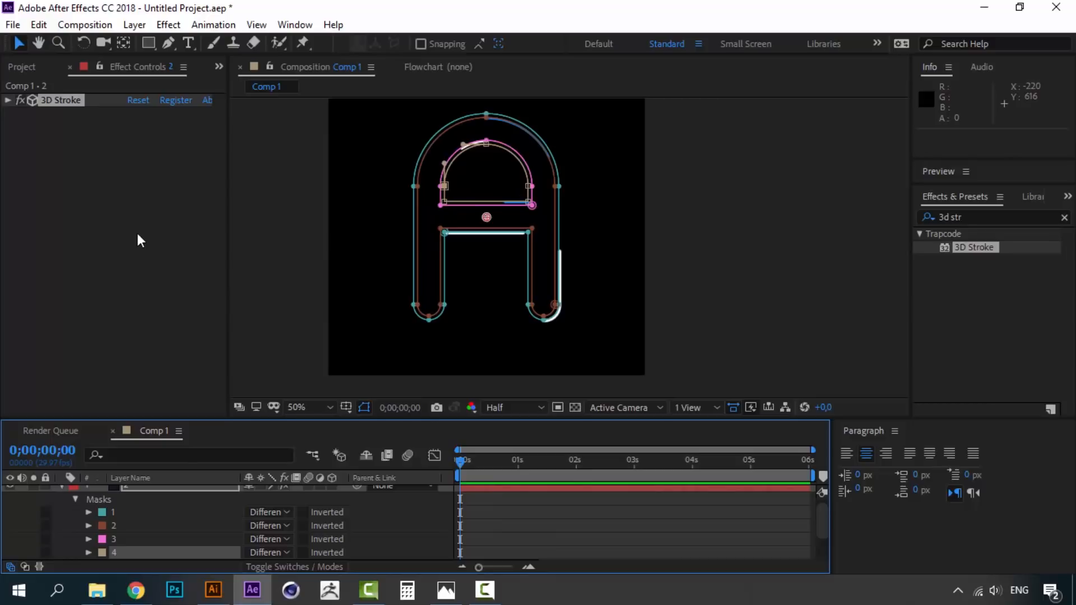
# - Duplicate layer 2's 3D Stroke effect, assigning the copy to path 2 with the Overlay transfer mode
pyautogui.click(116, 174)
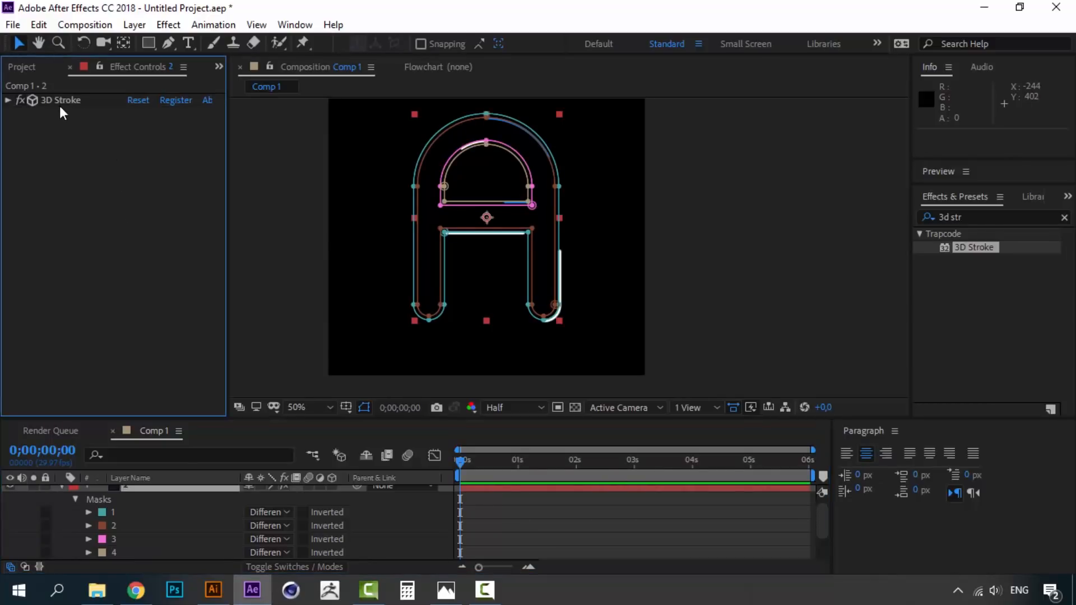
pyautogui.click(61, 104)
pyautogui.hotkey('ctrl', 'd')
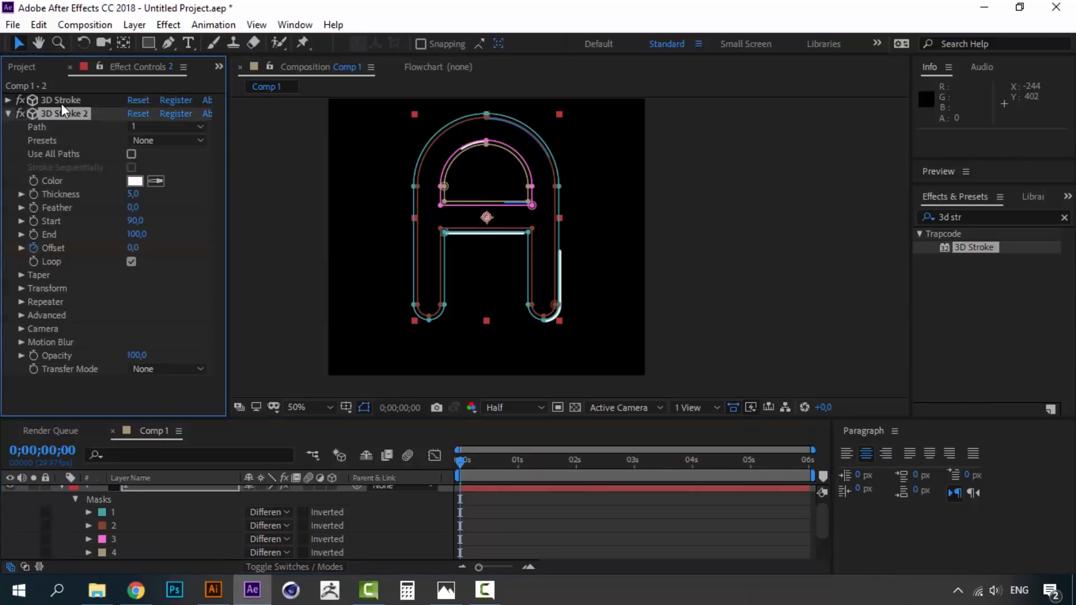
pyautogui.click(172, 128)
pyautogui.click(173, 181)
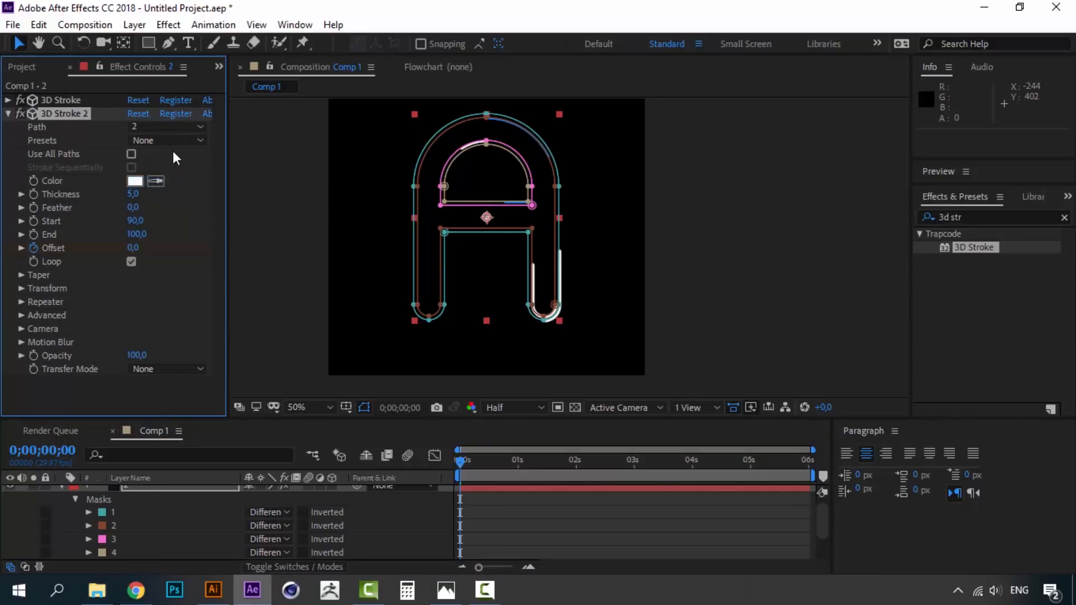
pyautogui.click(190, 372)
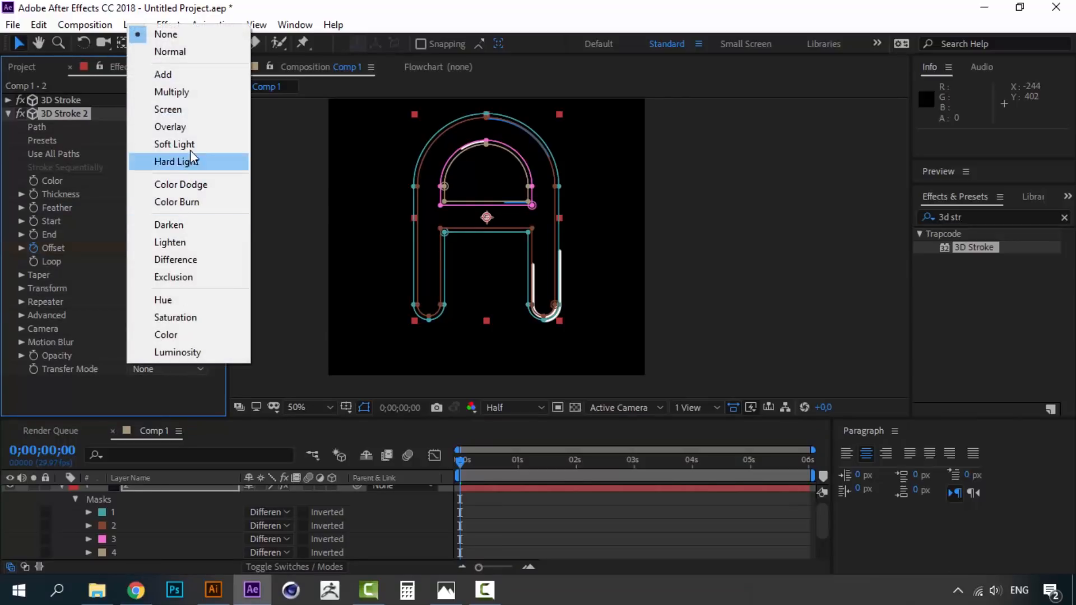
pyautogui.click(201, 126)
pyautogui.click(137, 180)
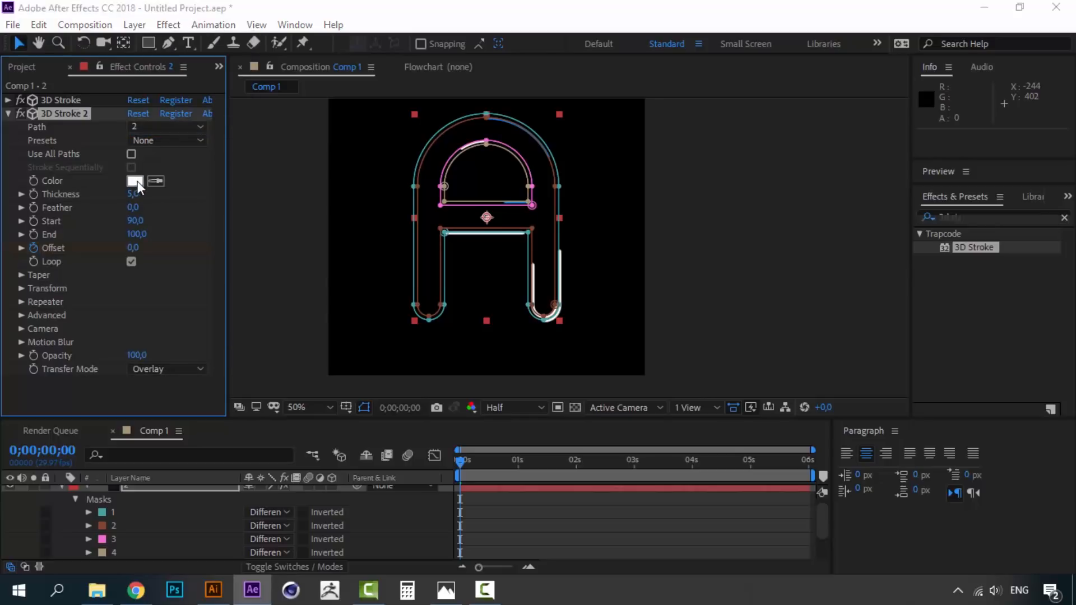
pyautogui.write('EEAADBEA2210E')
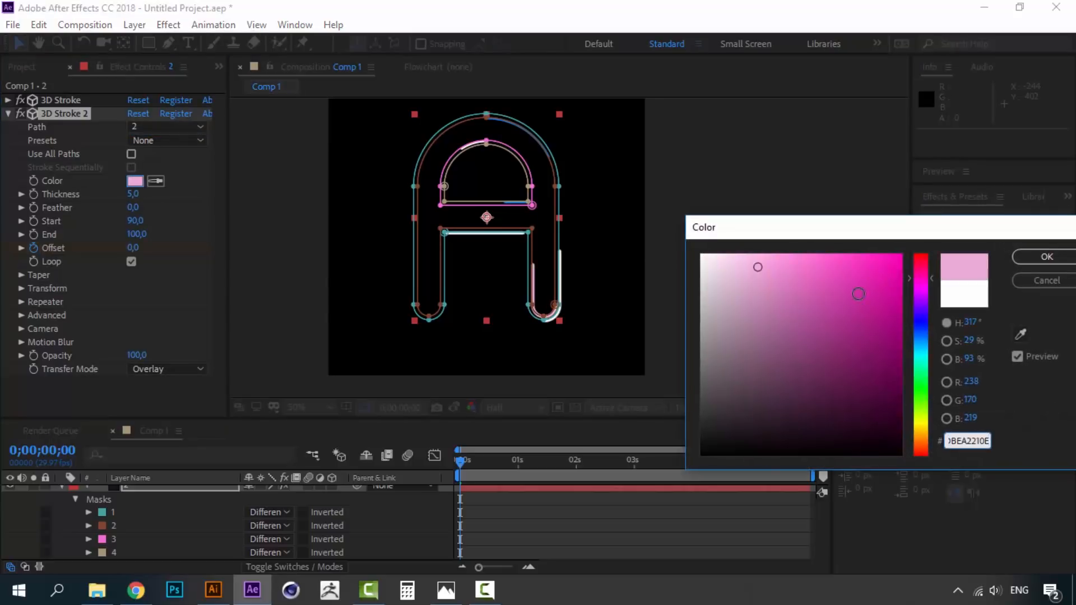
pyautogui.click(1032, 282)
# - Copy the blue hex code 0084FF from the stroke colour of layer 1's 3D Stroke 2 effect
pyautogui.scroll(-1, 119, 531)
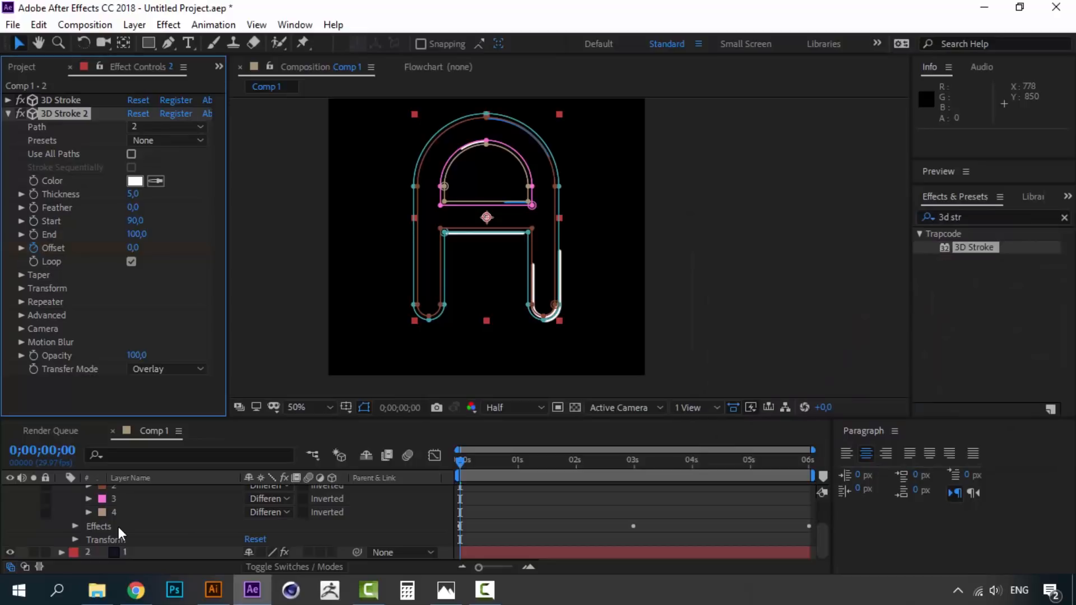
pyautogui.click(122, 550)
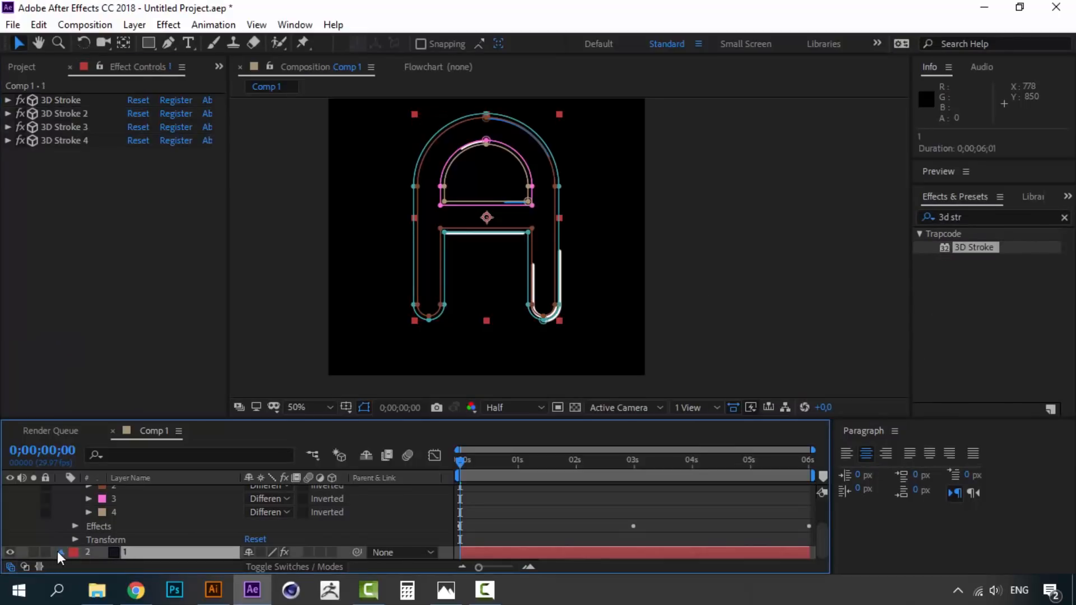
pyautogui.click(61, 552)
pyautogui.click(55, 116)
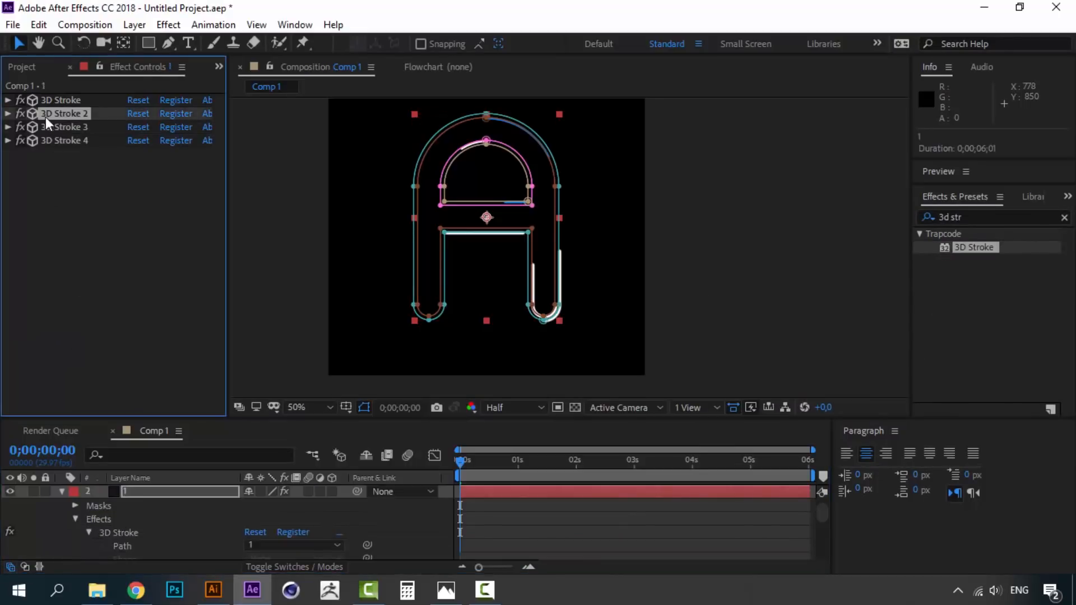
pyautogui.click(8, 113)
pyautogui.click(134, 181)
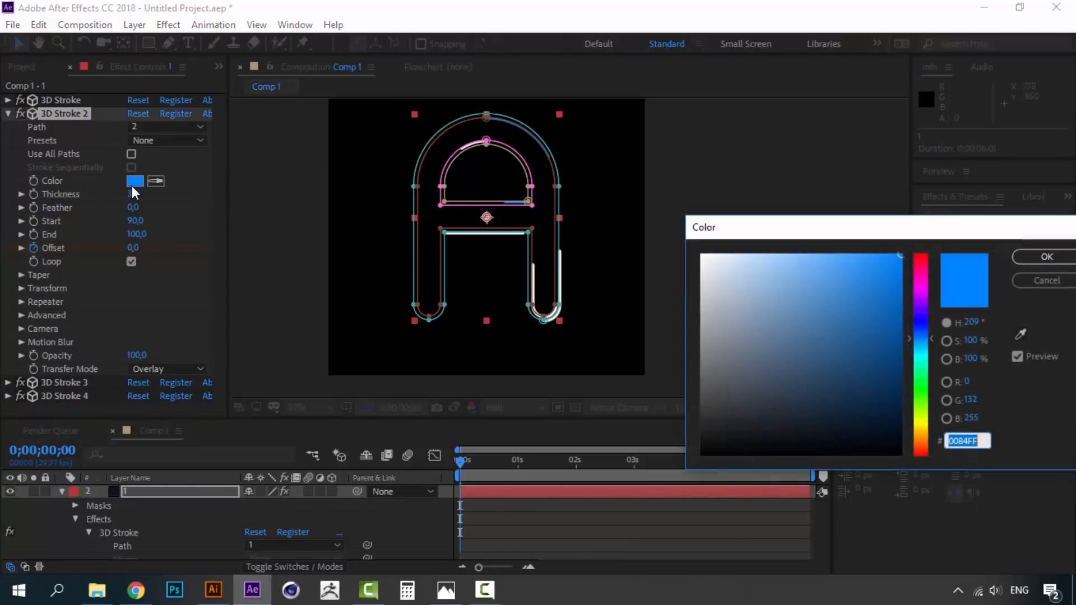
pyautogui.click(1029, 259)
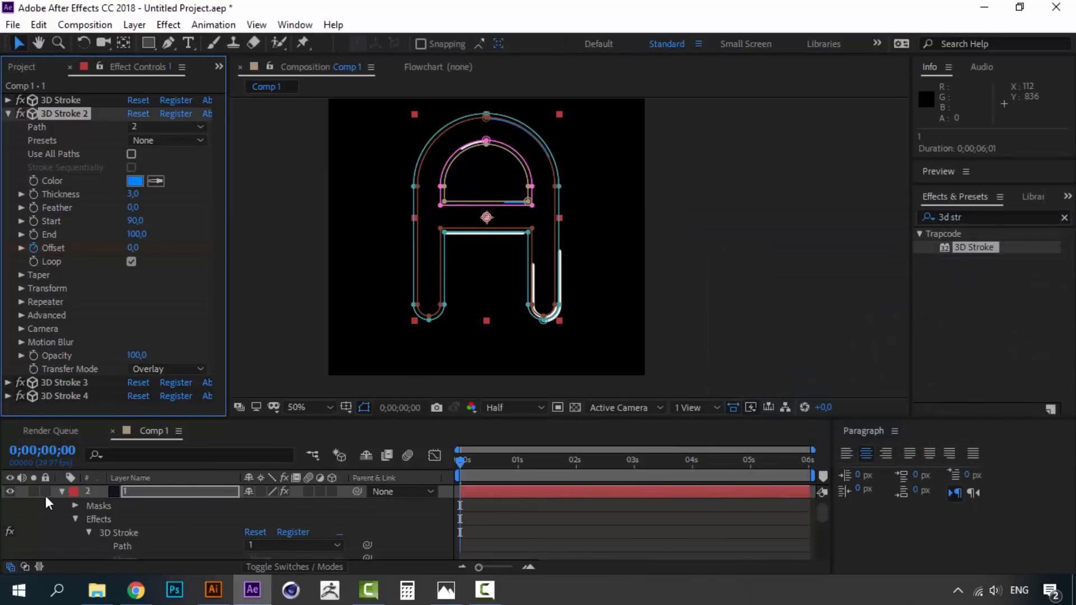
# - Set the stroke colour of layer 2's 3D Stroke 2 effect to 0084FF
pyautogui.click(61, 489)
pyautogui.scroll(2, 136, 506)
pyautogui.click(115, 532)
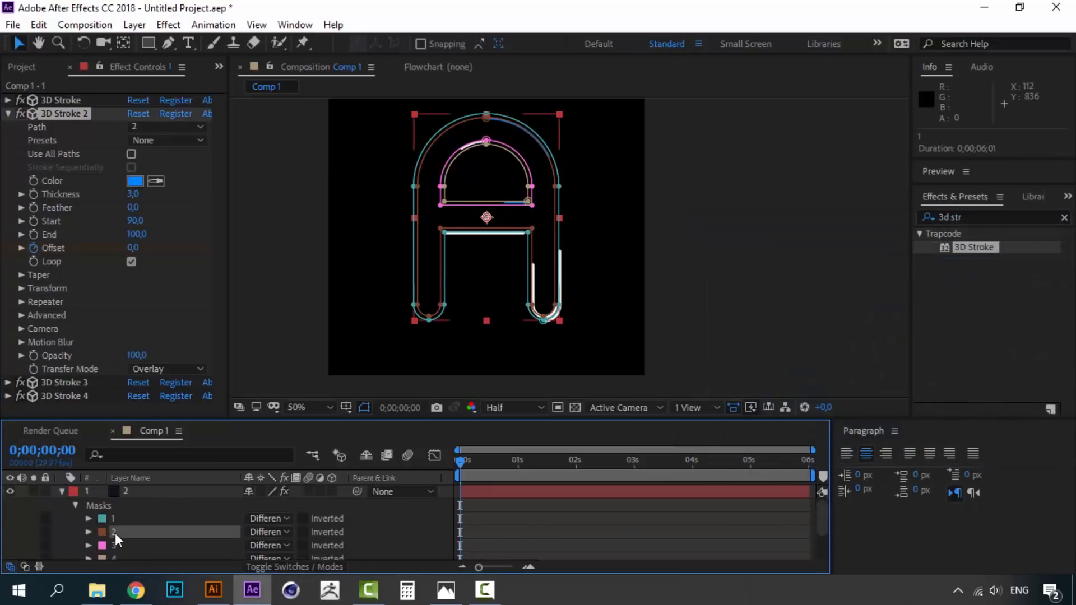
pyautogui.click(73, 108)
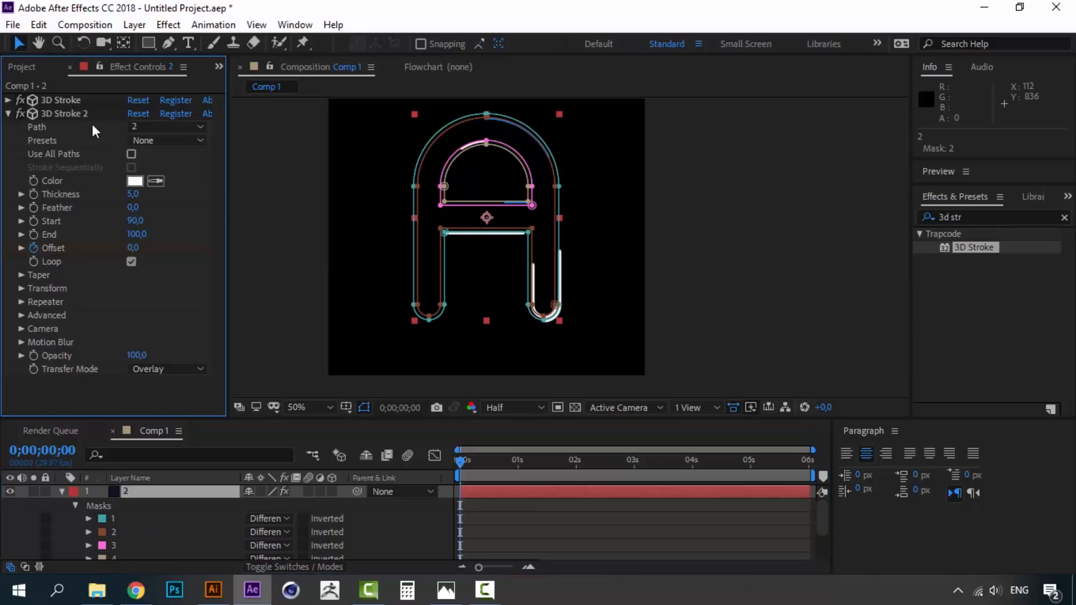
pyautogui.click(138, 180)
pyautogui.write('0084FF')
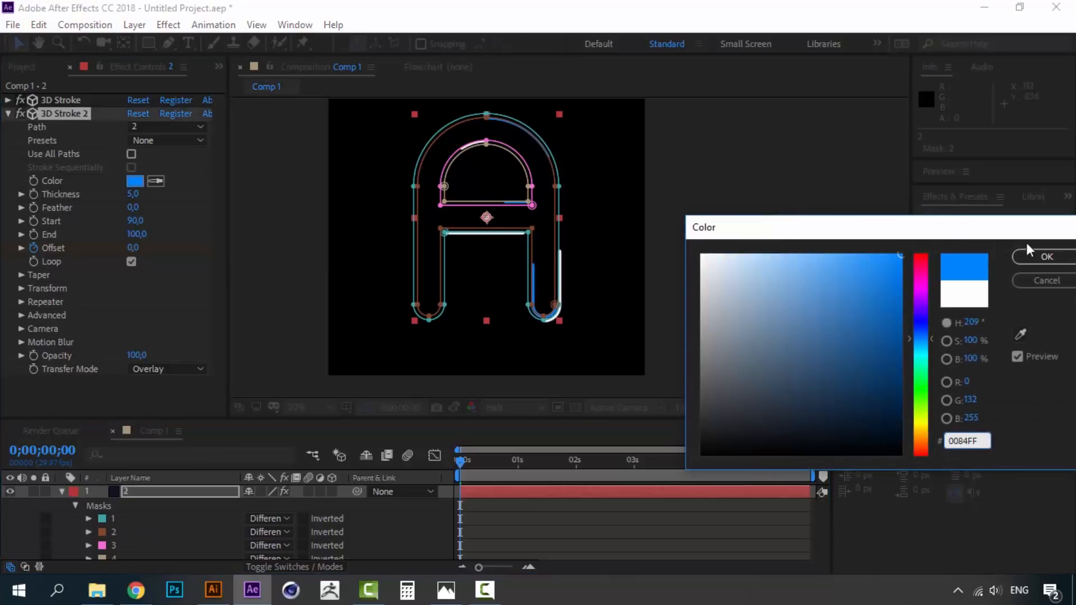
pyautogui.click(1046, 256)
# - Preview the animation from the start to check the new blue stroke on layer 2
pyautogui.click(461, 464)
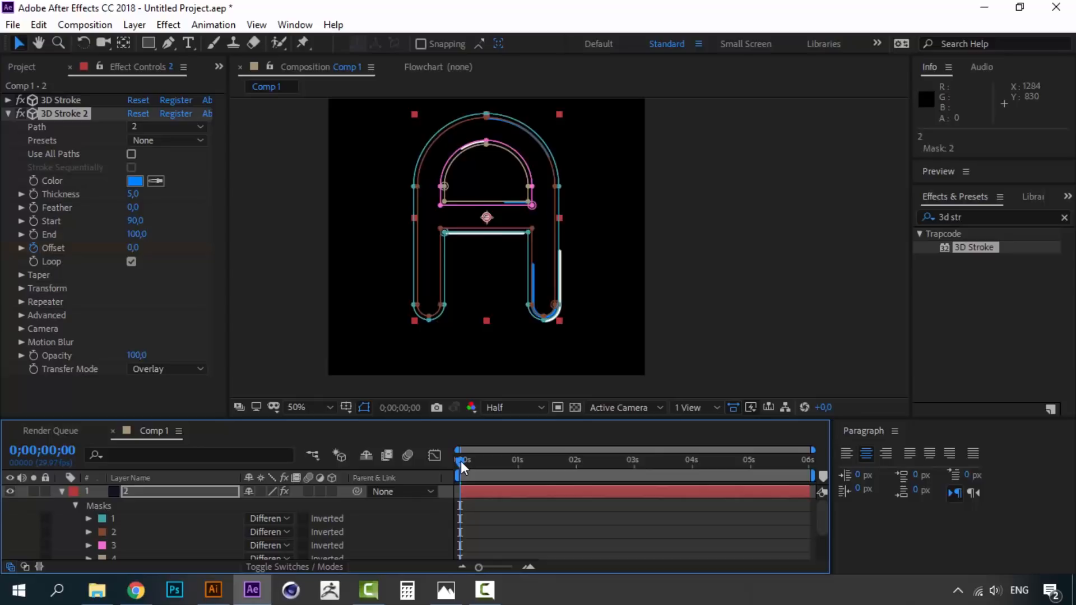
pyautogui.press('space')
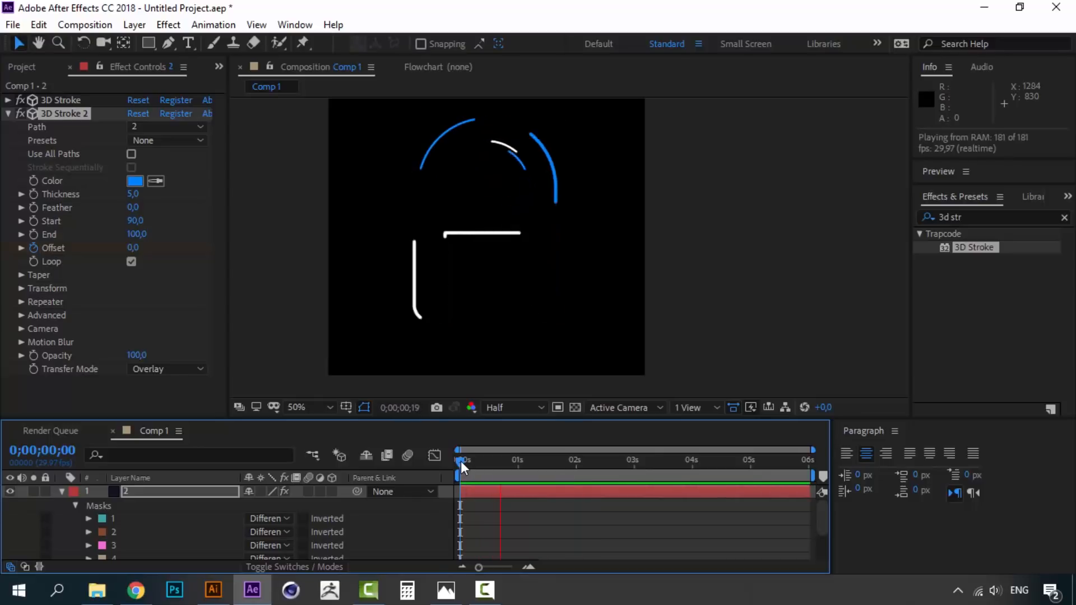
pyautogui.press('space')
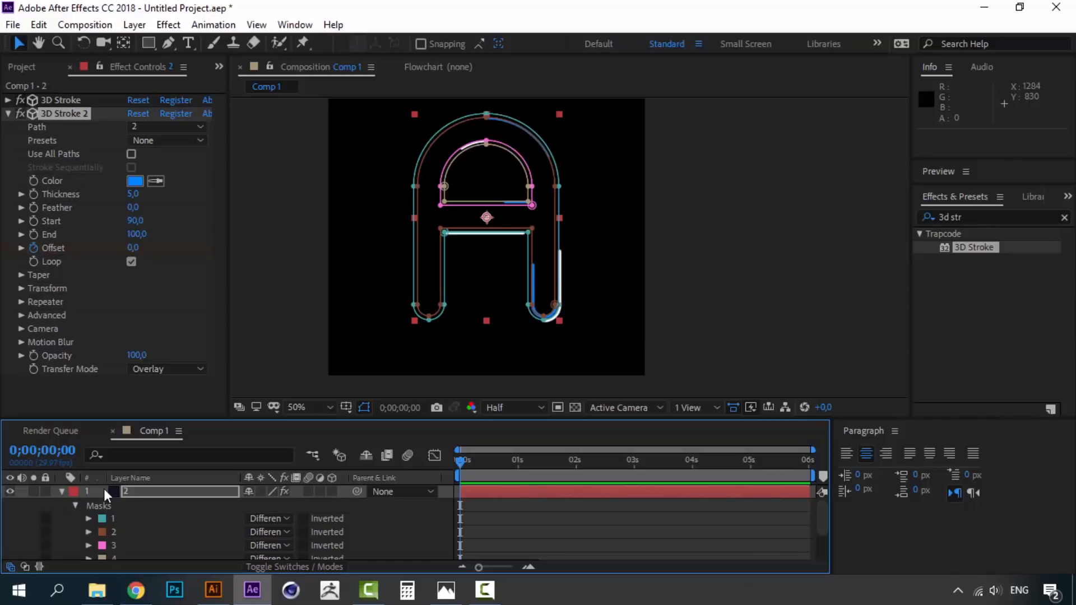
# - Delete the middle Offset keyframe of layer 2's 3D Stroke 2, set its final keyframe to 100, and preview the motion
pyautogui.click(126, 486)
pyautogui.press('u')
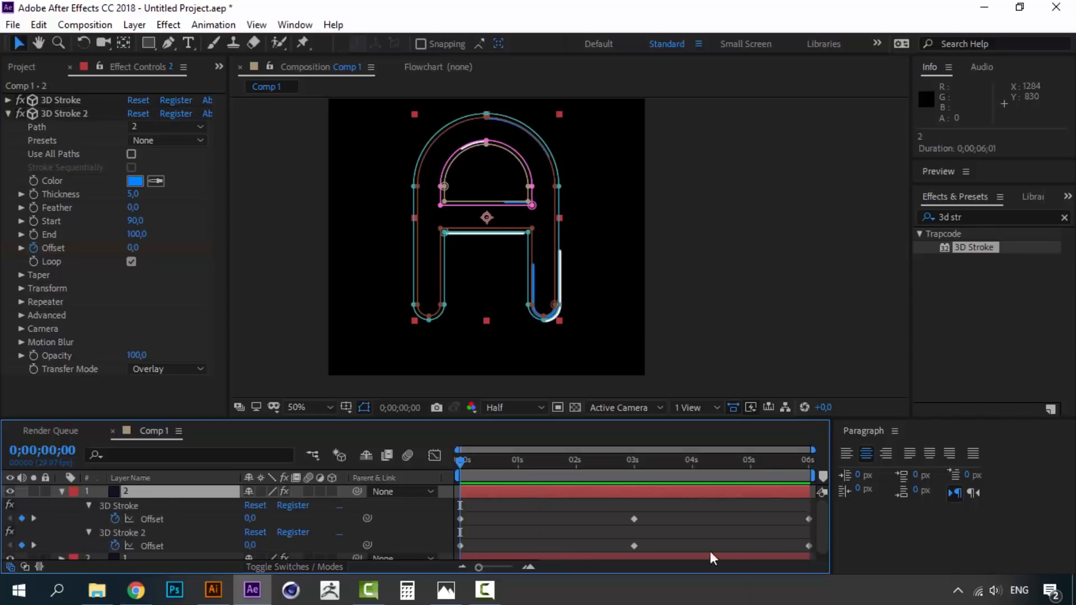
pyautogui.click(634, 546)
pyautogui.moveTo(643, 547)
pyautogui.mouseDown()
pyautogui.moveTo(837, 540)
pyautogui.moveTo(808, 543)
pyautogui.mouseUp()
pyautogui.doubleClick(809, 543)
pyautogui.write('100')
pyautogui.click(541, 344)
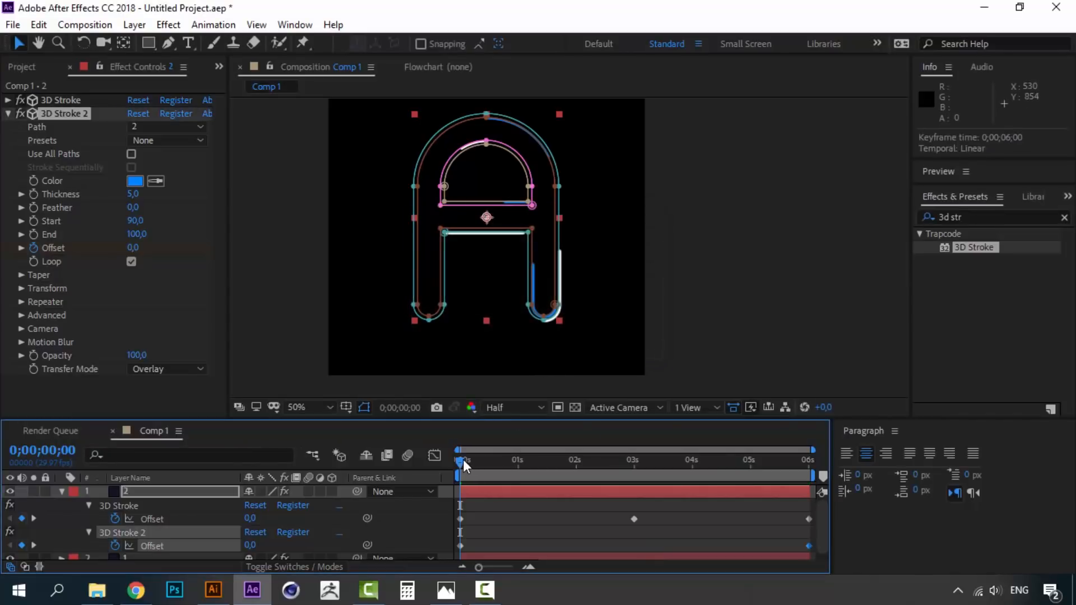
pyautogui.press('space')
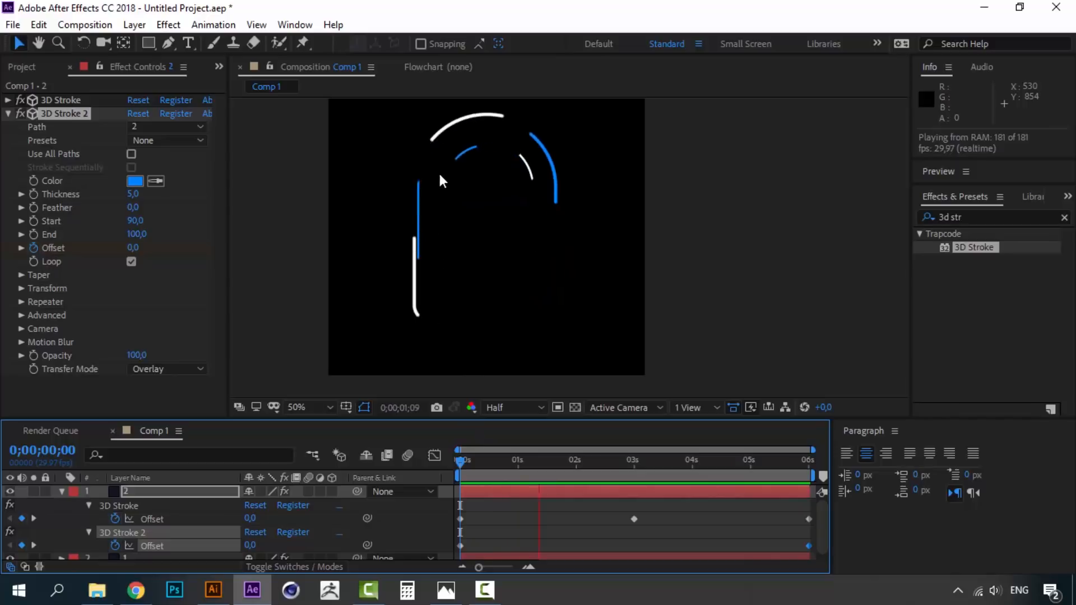
pyautogui.click(459, 459)
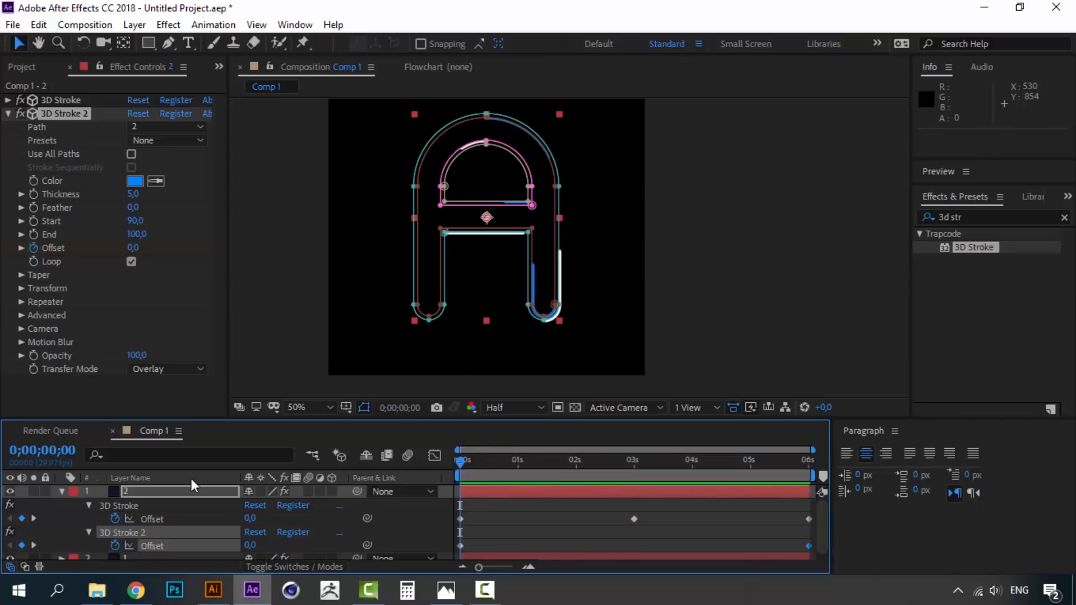
# - Set the thickness of layer 2's 3D Stroke 2 to 3 and play back the animation
pyautogui.click(136, 506)
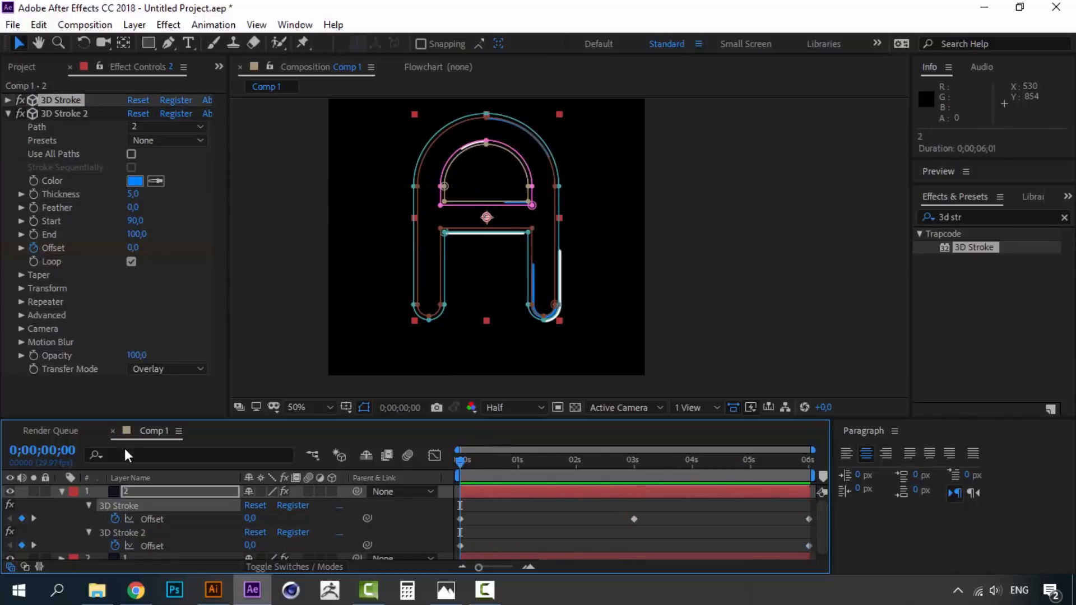
pyautogui.click(132, 195)
pyautogui.write('3')
pyautogui.click(472, 506)
pyautogui.press('space')
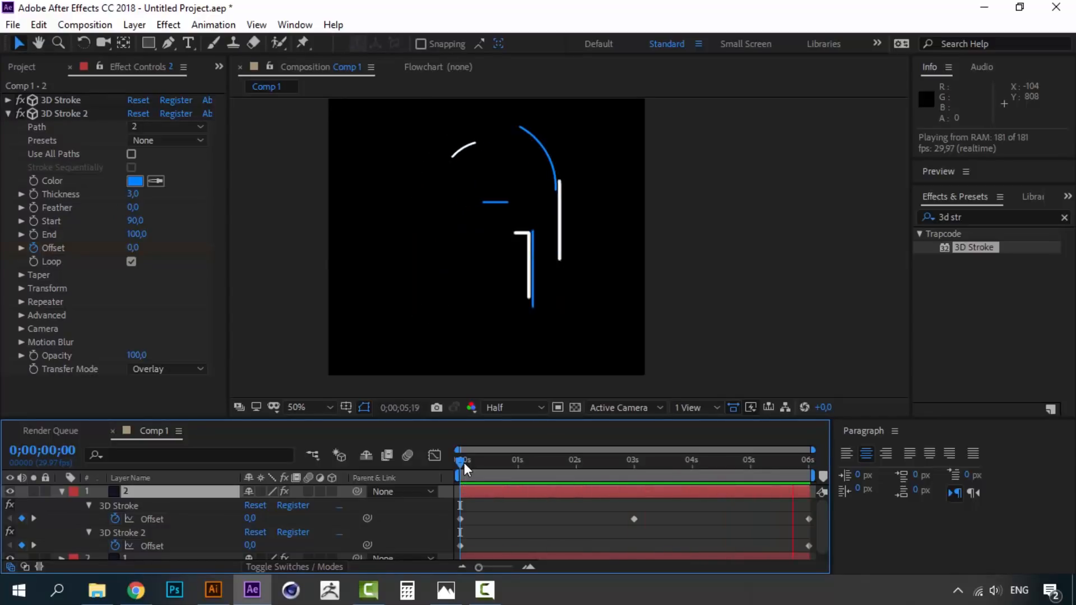
# - Duplicate layer 2's 3D Stroke 2 effect, set the copy's colour to FFFFFF and assign it to path 3
pyautogui.click(59, 114)
pyautogui.hotkey('ctrl', 'd')
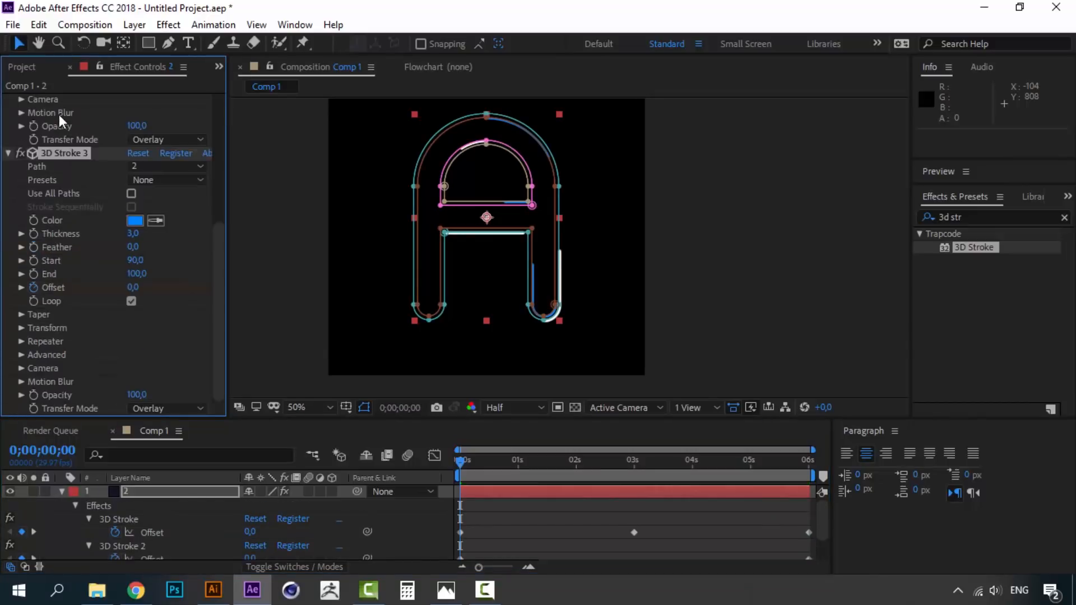
pyautogui.click(138, 224)
pyautogui.write('FFFFFF')
pyautogui.click(1048, 258)
pyautogui.click(167, 168)
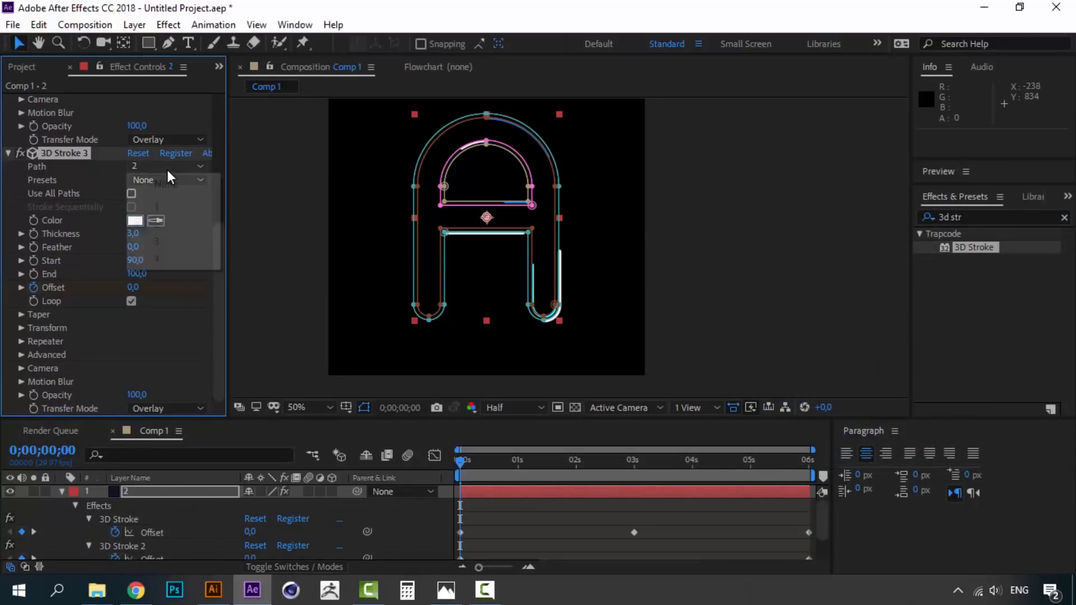
pyautogui.click(160, 237)
# - Play the animation from the start to check the new white stroke on path 3
pyautogui.click(459, 460)
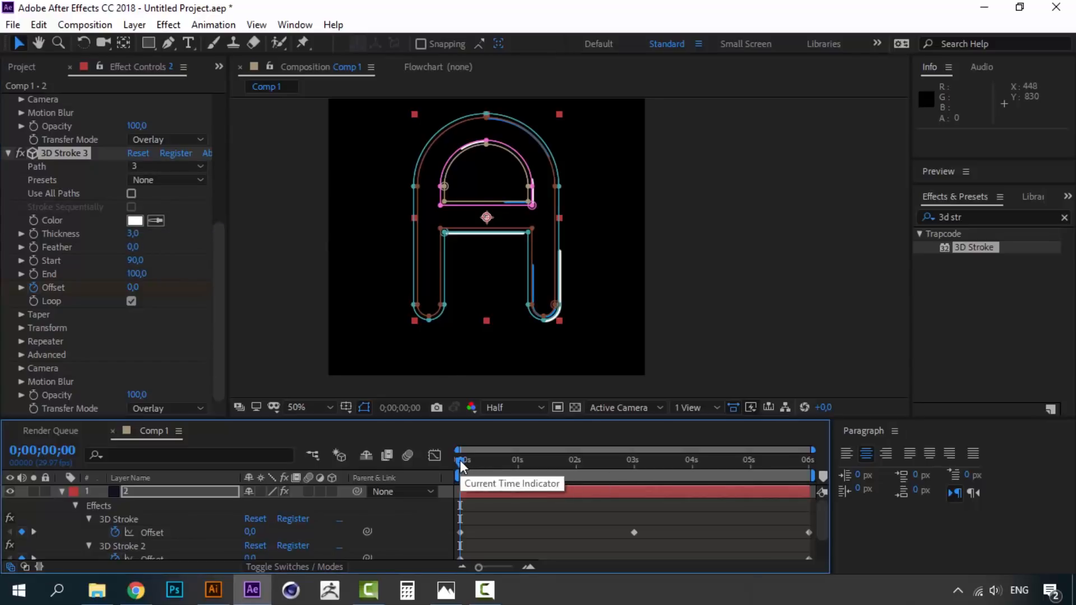
pyautogui.press('space')
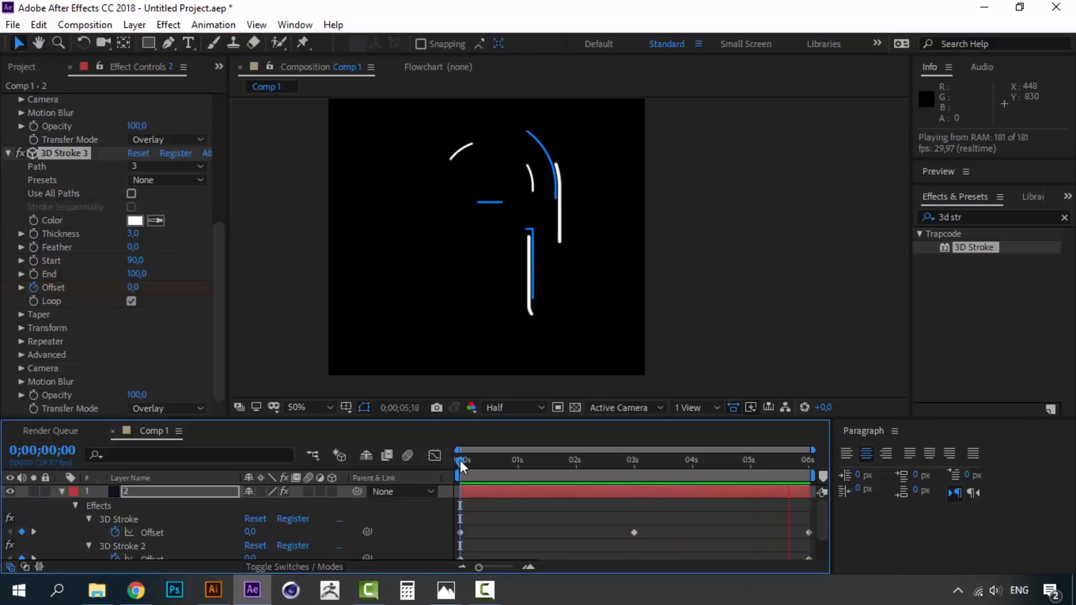
pyautogui.press('space')
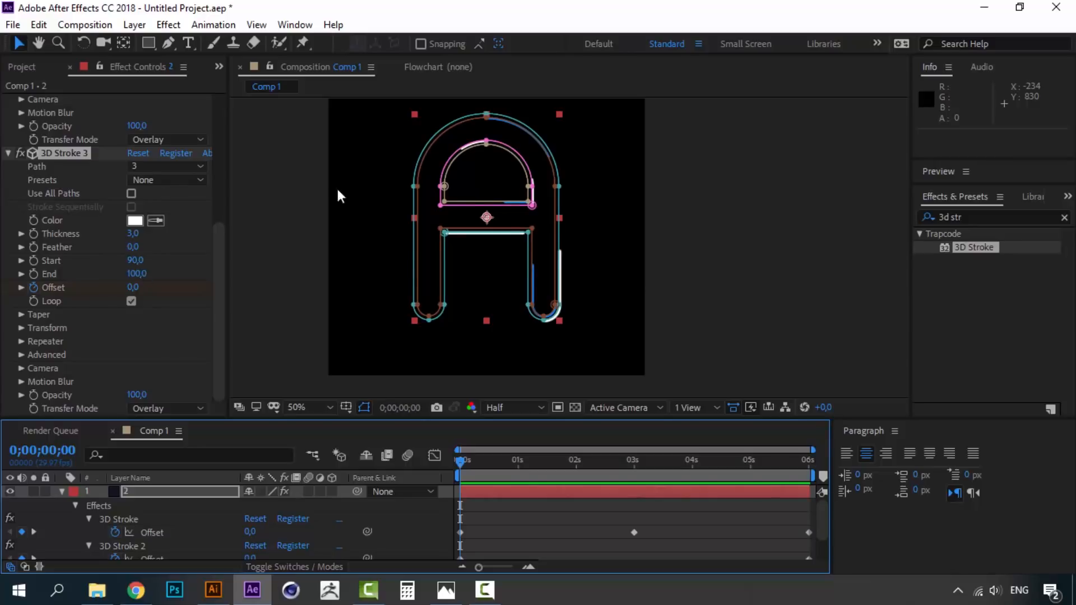
# - Set the Start value of layer 2's 3D Stroke 3 to 75 to lengthen the inner white stroke
pyautogui.press('.')
pyautogui.scroll(1, 432, 213)
pyautogui.press('space')
pyautogui.moveTo(504, 264); pyautogui.dragTo(579, 329)
pyautogui.press('space')
pyautogui.moveTo(424, 230); pyautogui.dragTo(416, 260)
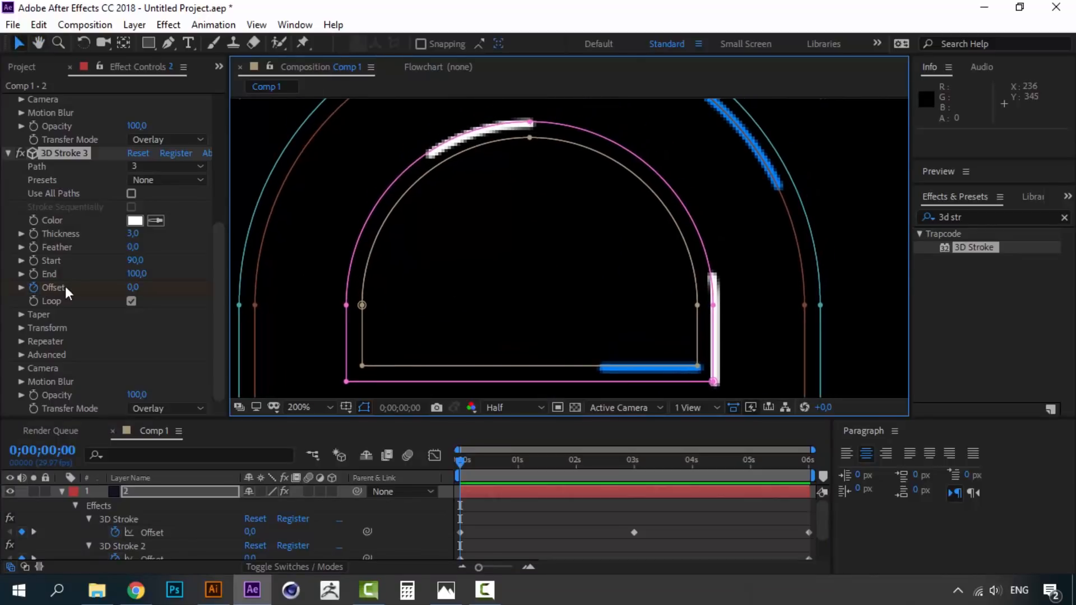
pyautogui.moveTo(133, 265); pyautogui.dragTo(129, 260)
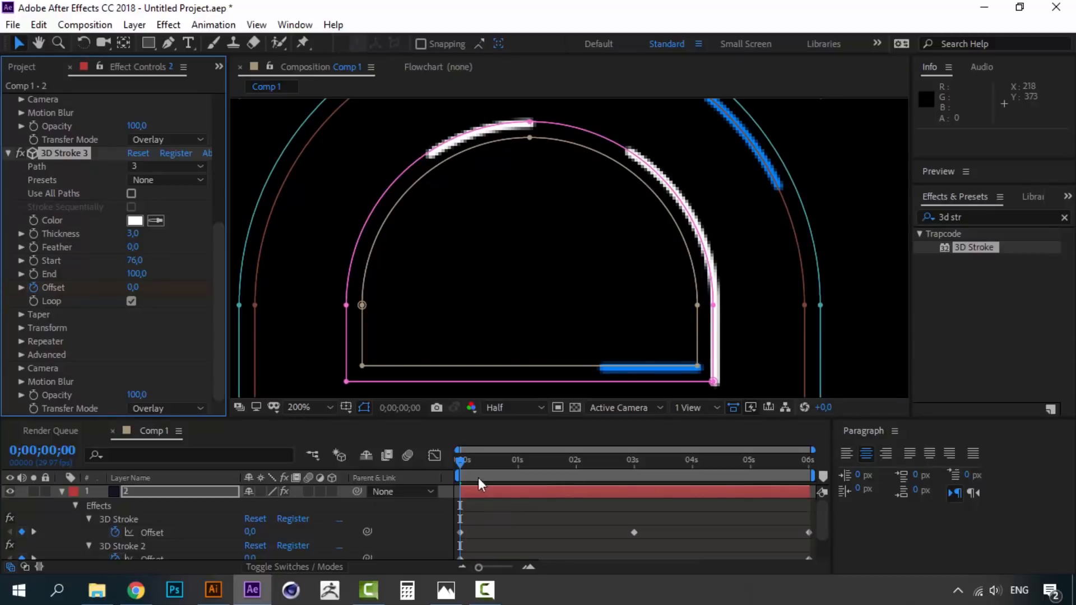
pyautogui.click(132, 261)
pyautogui.write('75')
pyautogui.click(171, 256)
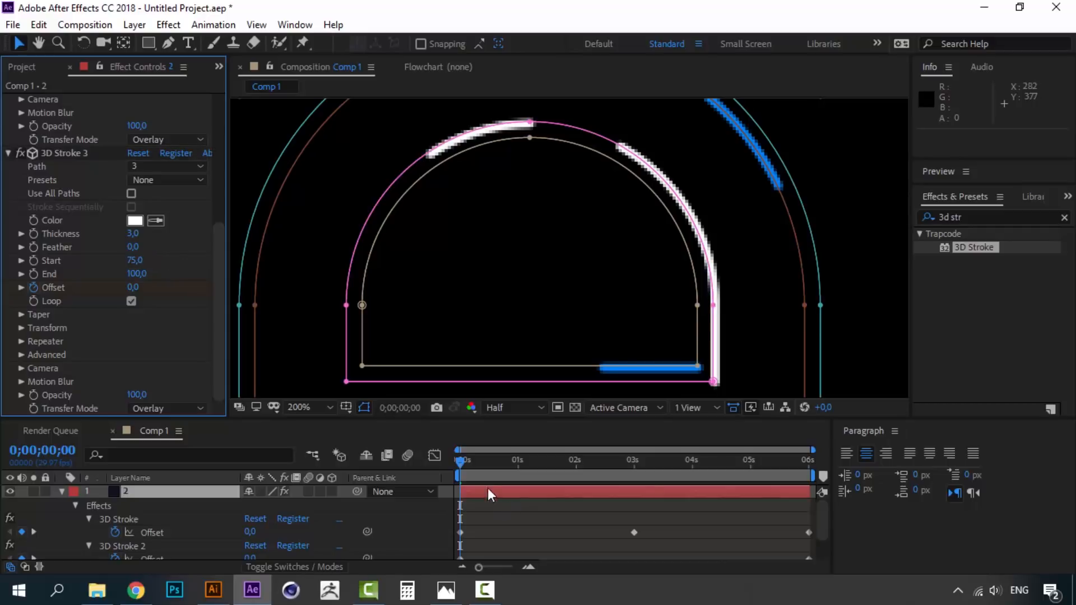
# - Preview the whole letter with the longer inner stroke, then return to the first frame
pyautogui.press('space')
pyautogui.scroll(-4, 559, 331)
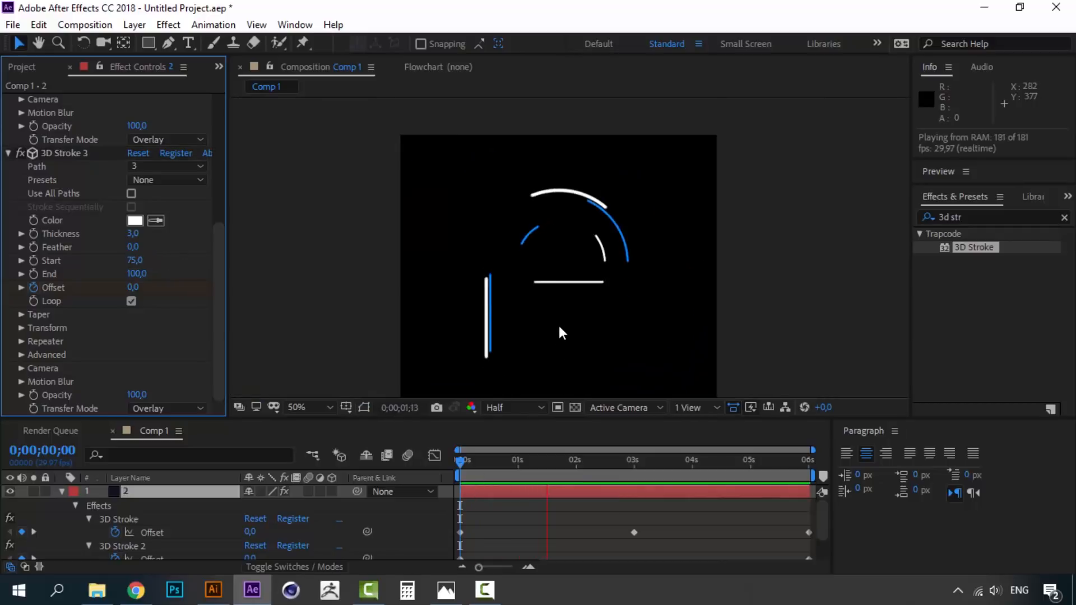
pyautogui.scroll(-2, 560, 324)
pyautogui.scroll(2, 559, 323)
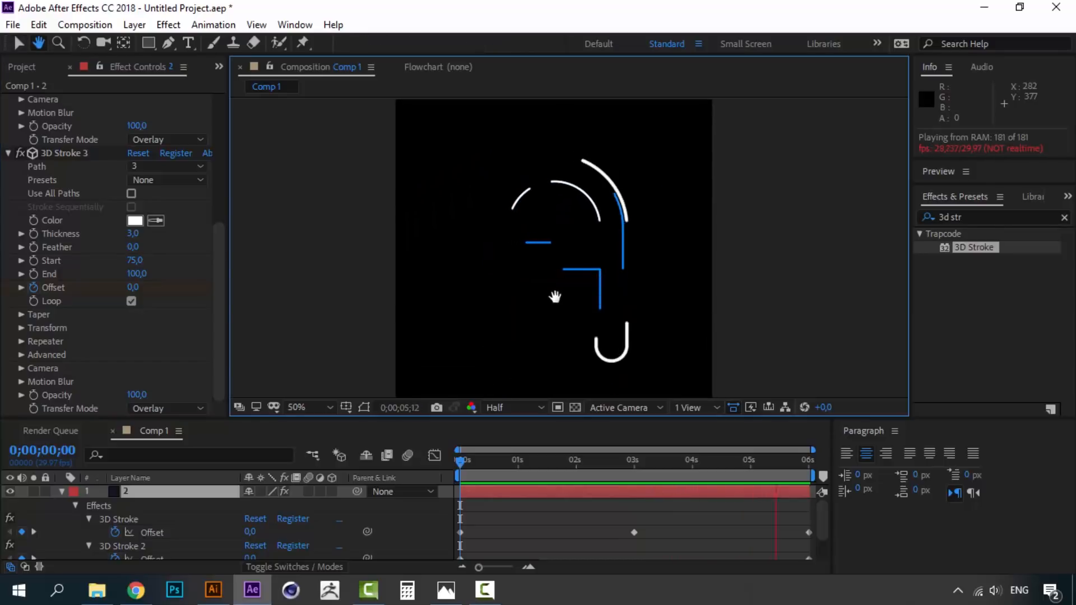
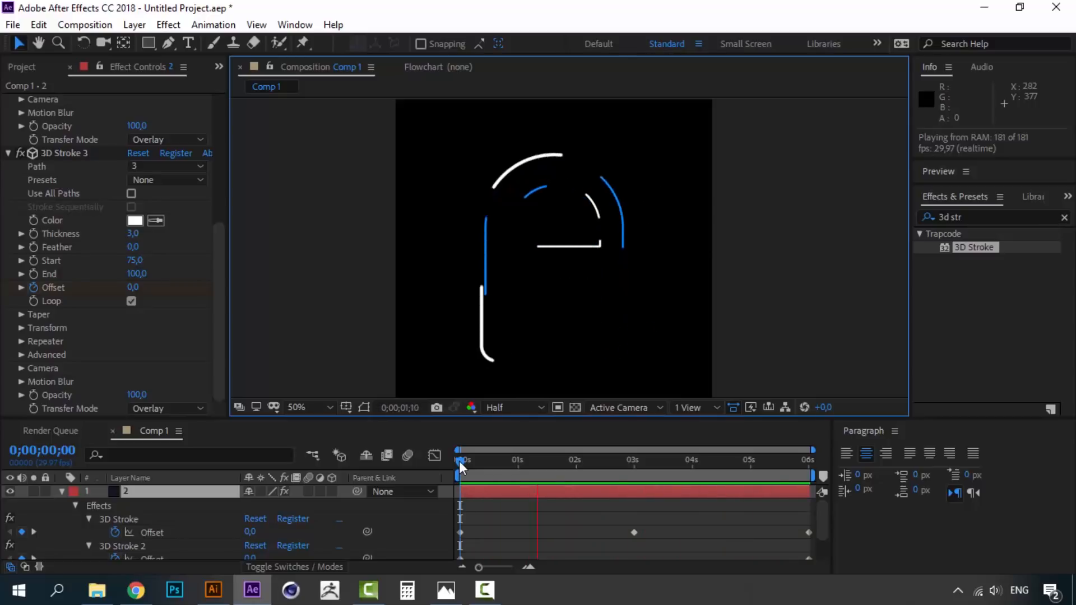
pyautogui.click(459, 461)
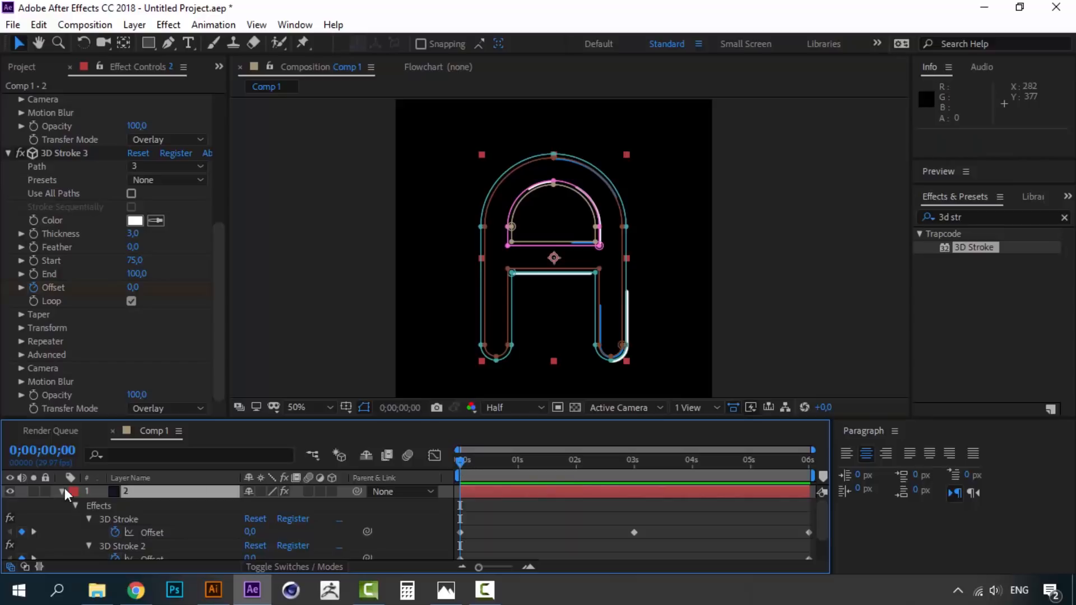
# - Collapse layer 2's properties and its 3D Stroke effects, and duplicate the layer
pyautogui.click(62, 492)
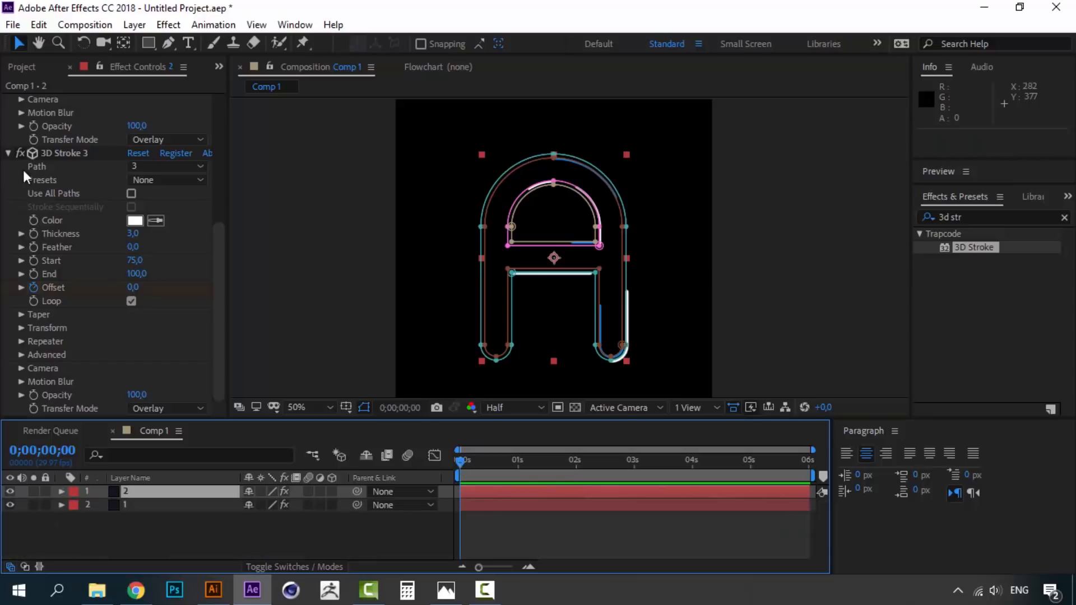
pyautogui.scroll(5, 12, 195)
pyautogui.click(8, 113)
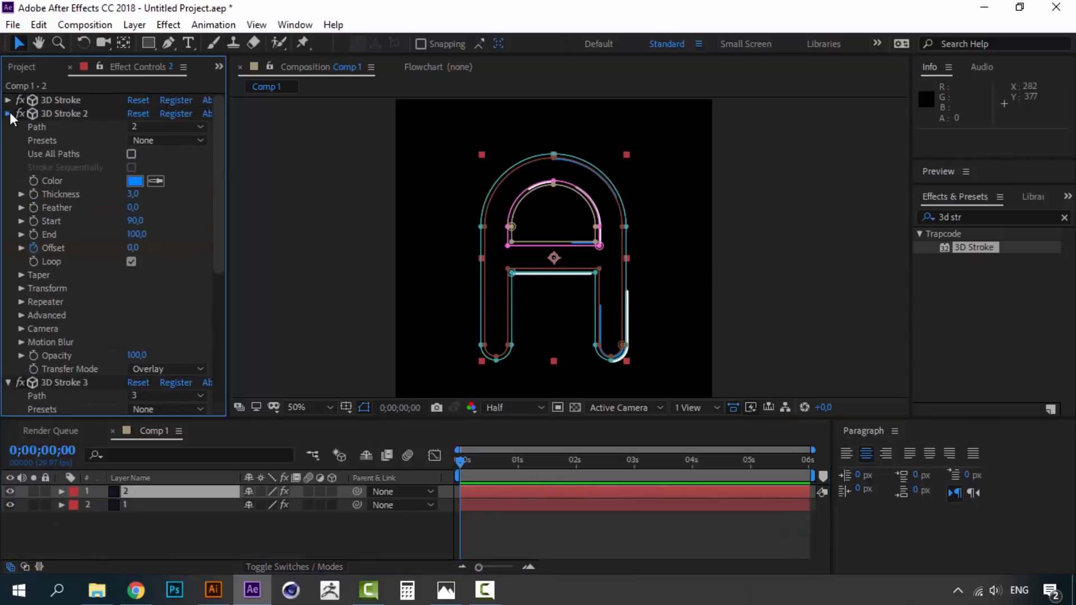
pyautogui.click(8, 126)
pyautogui.click(133, 496)
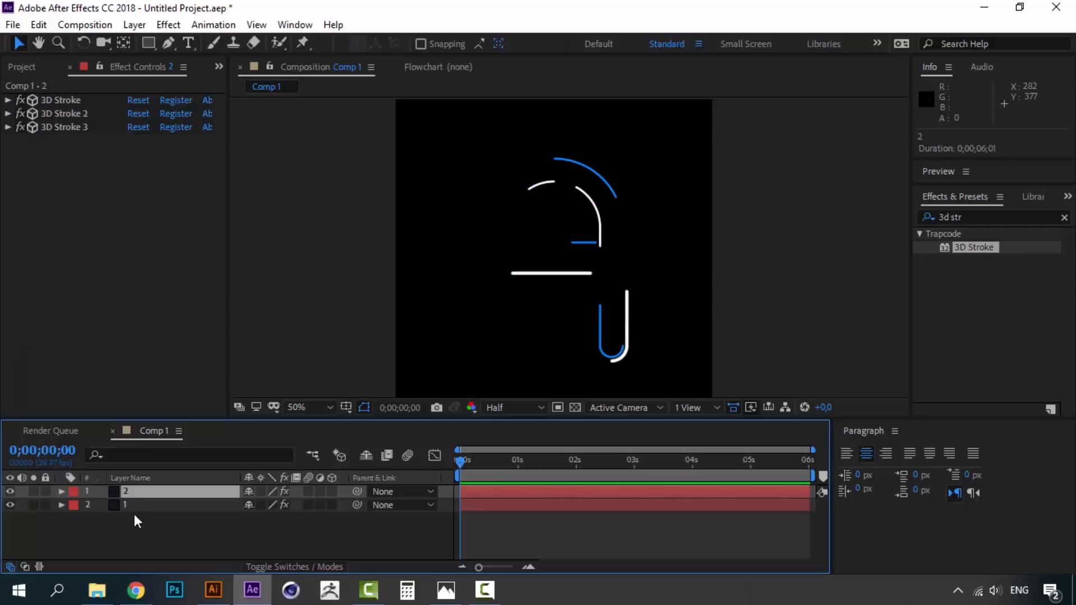
pyautogui.hotkey('ctrl', 'd')
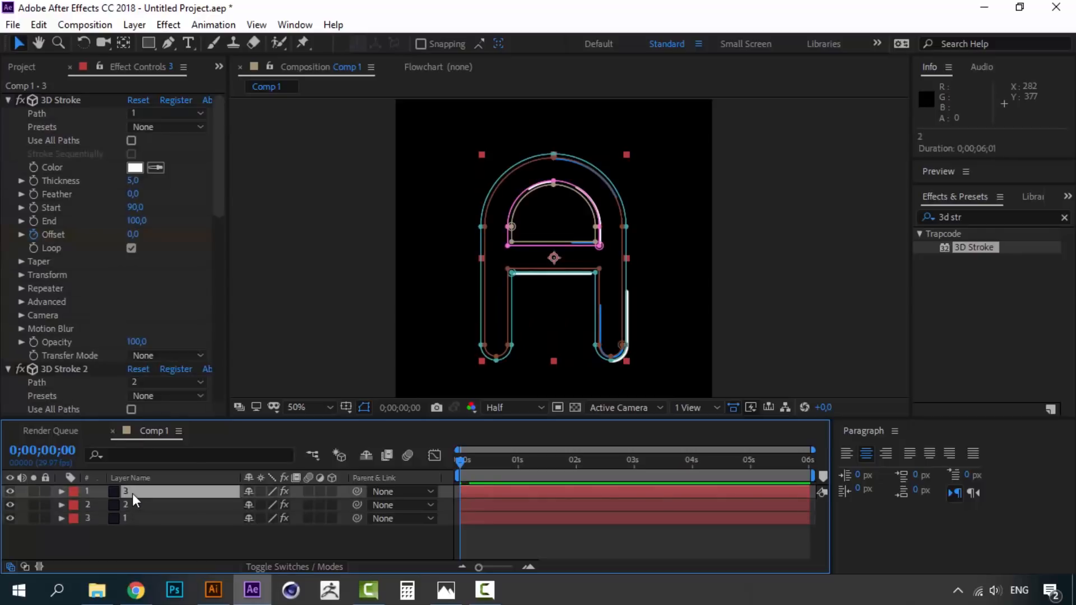
# - Solo layer 3 and reveal its list of masks
pyautogui.click(32, 489)
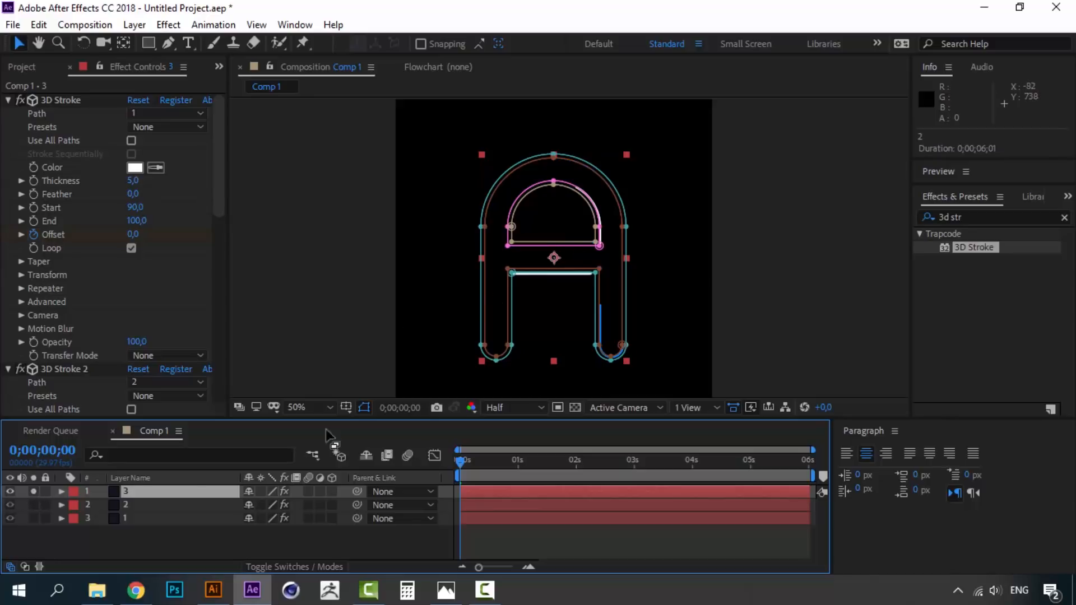
pyautogui.doubleClick(122, 491)
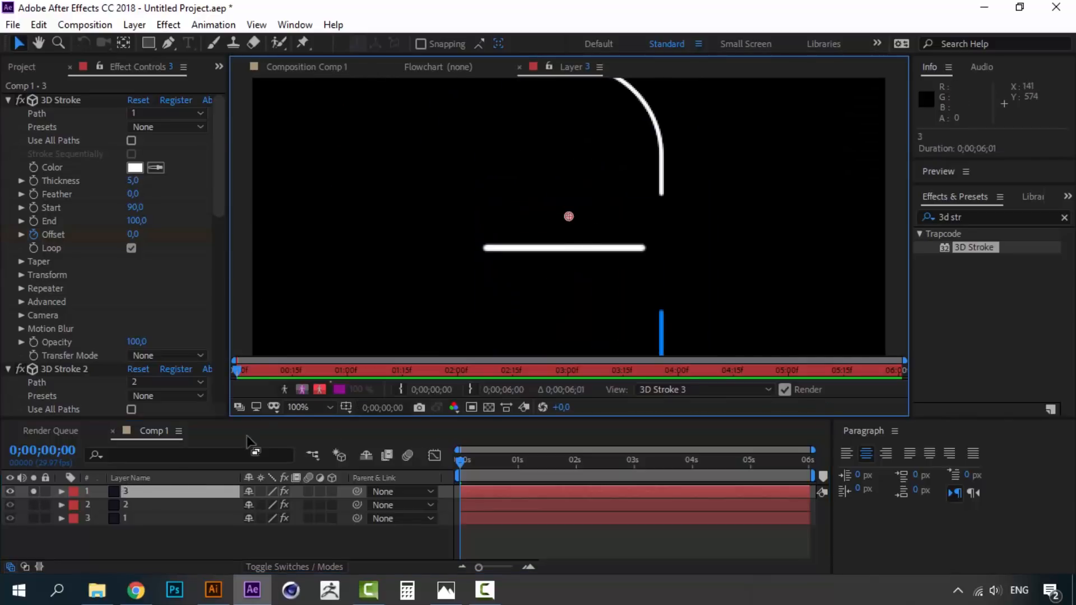
pyautogui.click(62, 491)
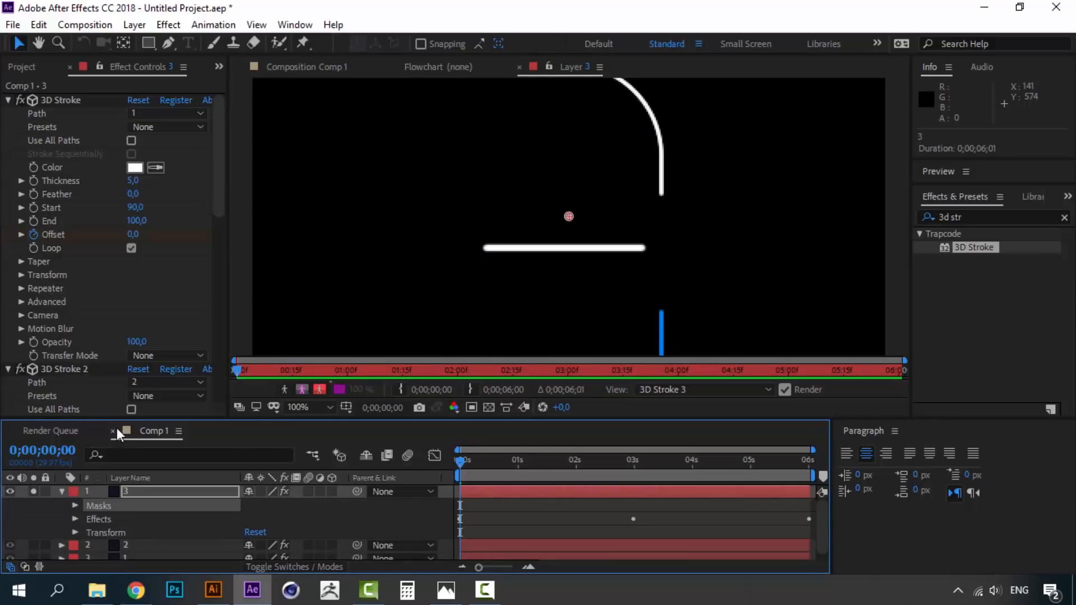
pyautogui.click(519, 67)
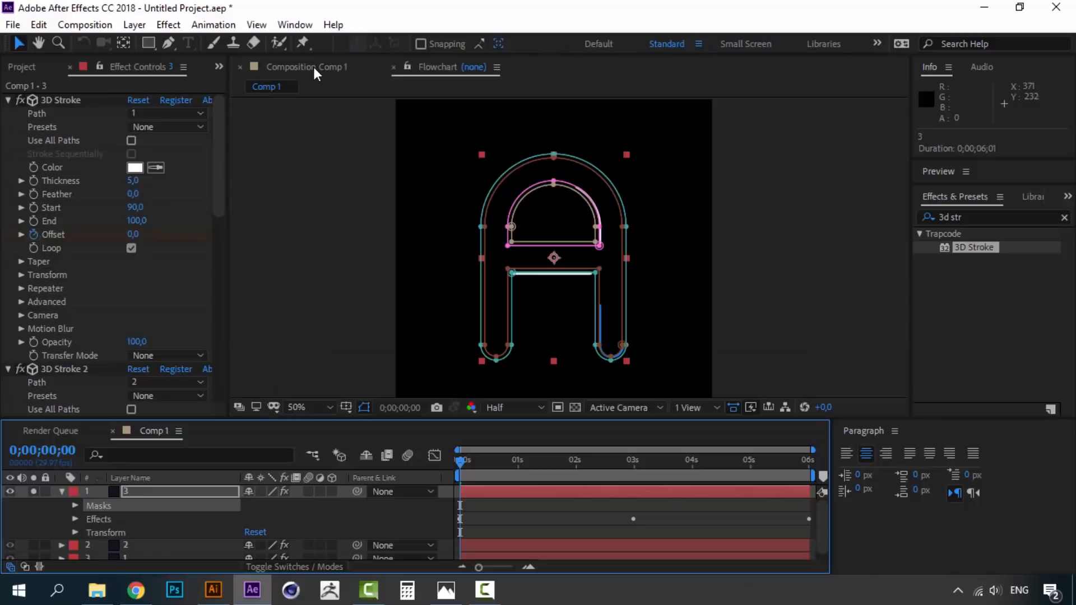
pyautogui.click(76, 506)
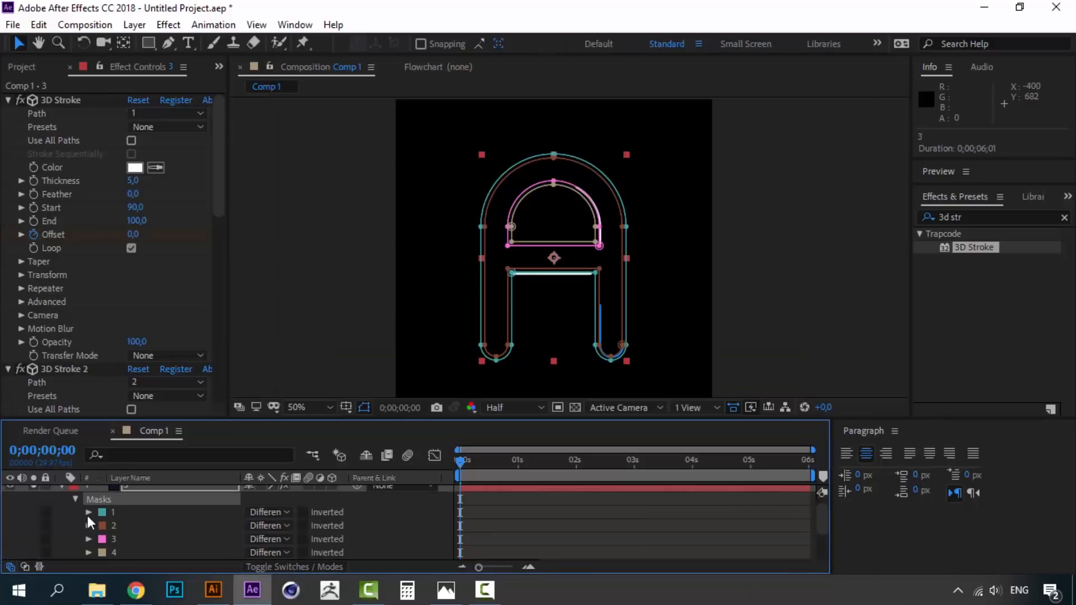
pyautogui.click(20, 44)
pyautogui.scroll(1, 616, 312)
pyautogui.click(875, 312)
pyautogui.press('space')
pyautogui.moveTo(618, 325); pyautogui.dragTo(601, 221)
pyautogui.click(110, 514)
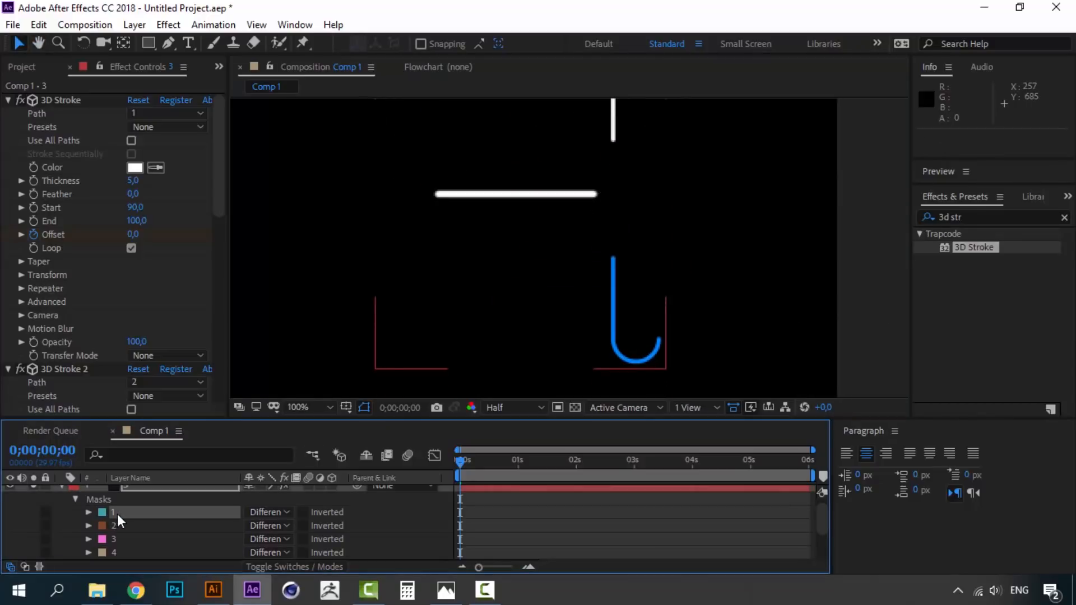
pyautogui.moveTo(606, 305); pyautogui.dragTo(576, 296)
pyautogui.moveTo(564, 247); pyautogui.dragTo(564, 323)
pyautogui.moveTo(551, 169); pyautogui.dragTo(550, 317)
pyautogui.moveTo(485, 247); pyautogui.dragTo(506, 315)
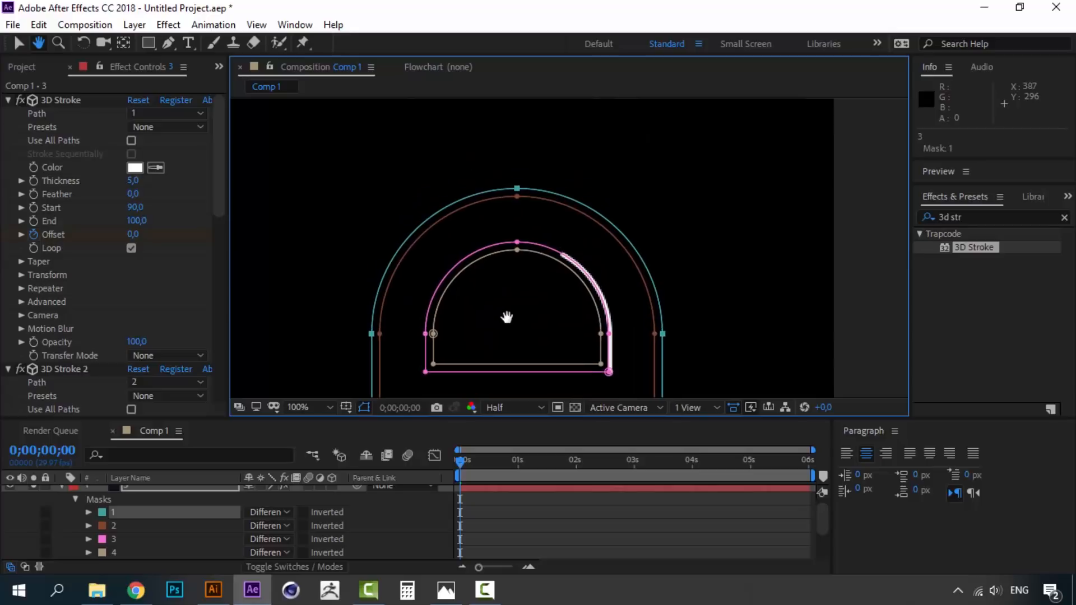
pyautogui.doubleClick(517, 195)
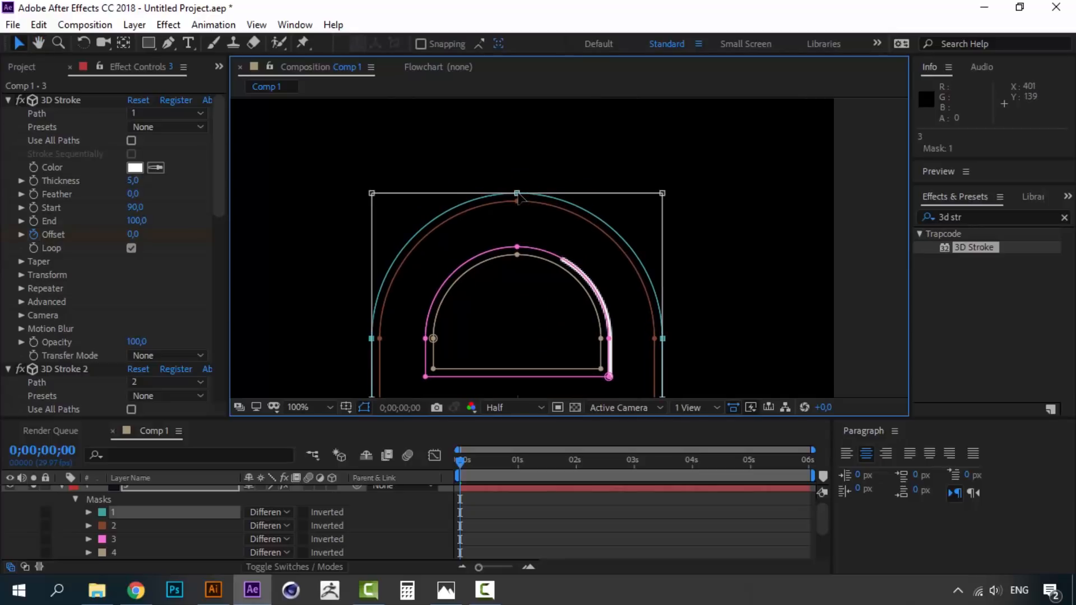
pyautogui.rightClick(518, 195)
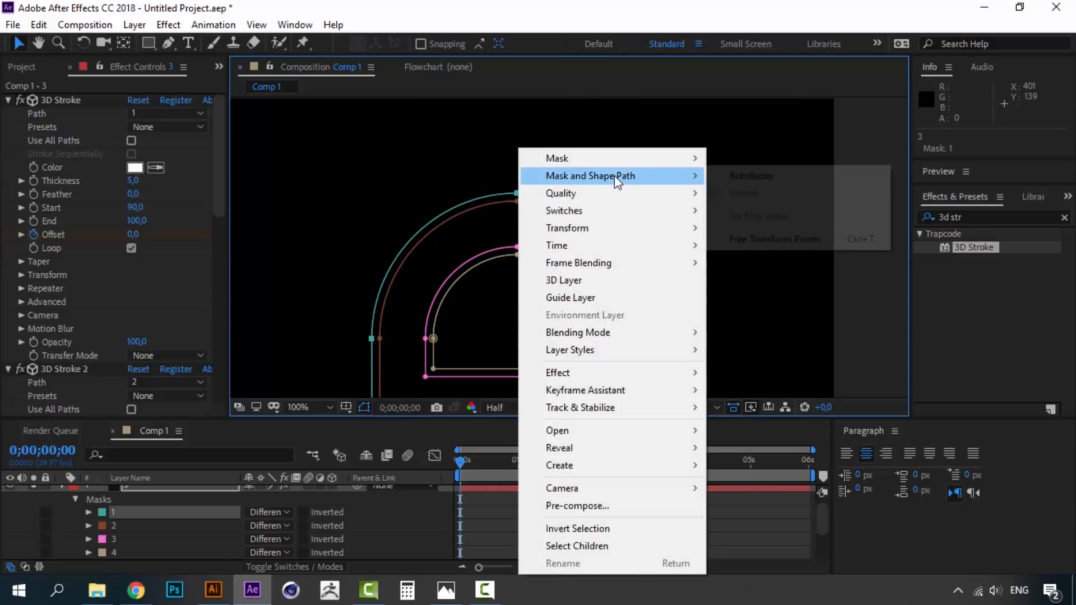
pyautogui.click(645, 56)
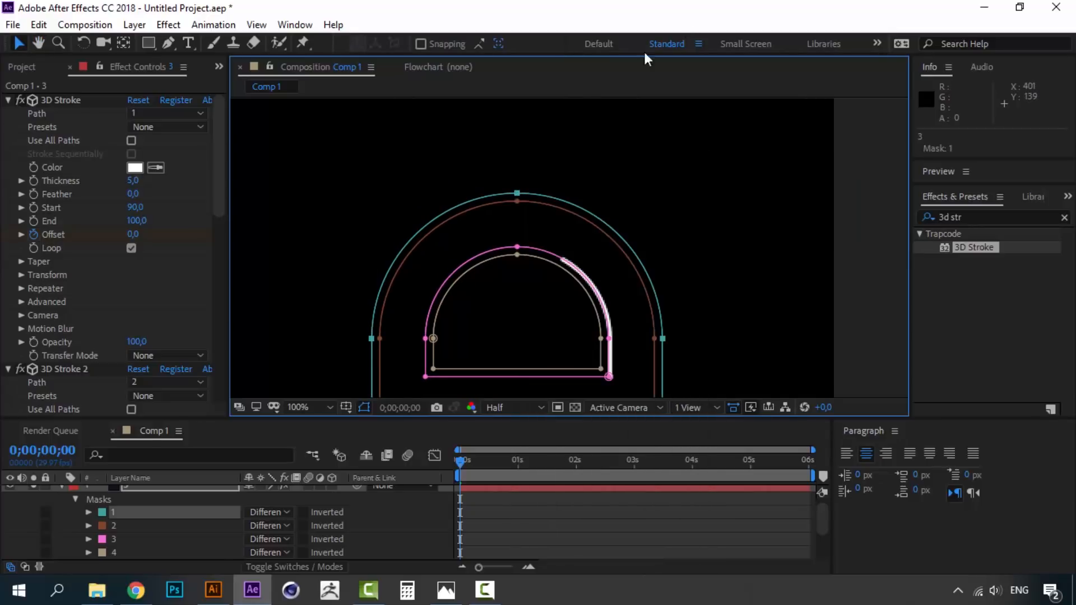
# - Open mask 1 of layer 3 in the layer view and make its vertex at the arch's top the first vertex
pyautogui.doubleClick(114, 514)
pyautogui.press('space')
pyautogui.moveTo(547, 214); pyautogui.dragTo(491, 358)
pyautogui.moveTo(500, 211); pyautogui.dragTo(498, 245)
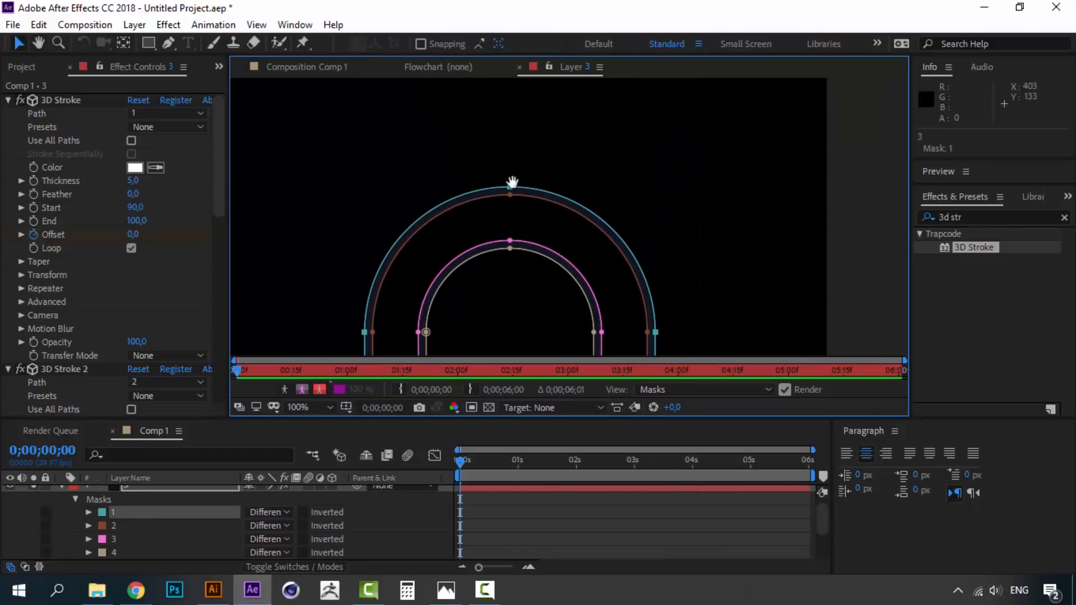
pyautogui.doubleClick(511, 188)
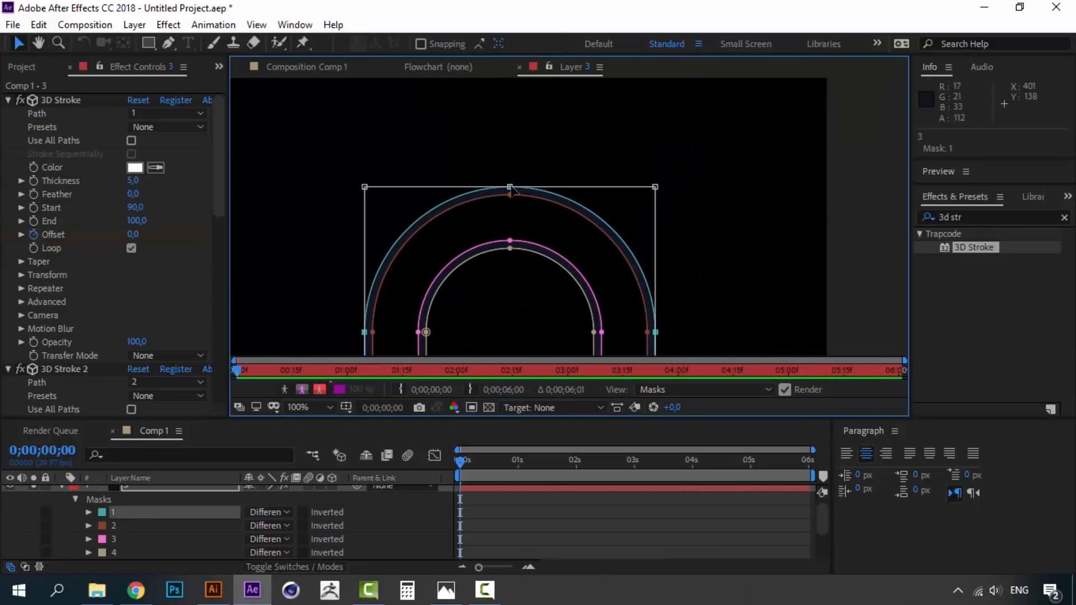
pyautogui.doubleClick(511, 187)
pyautogui.click(511, 188)
pyautogui.rightClick(510, 188)
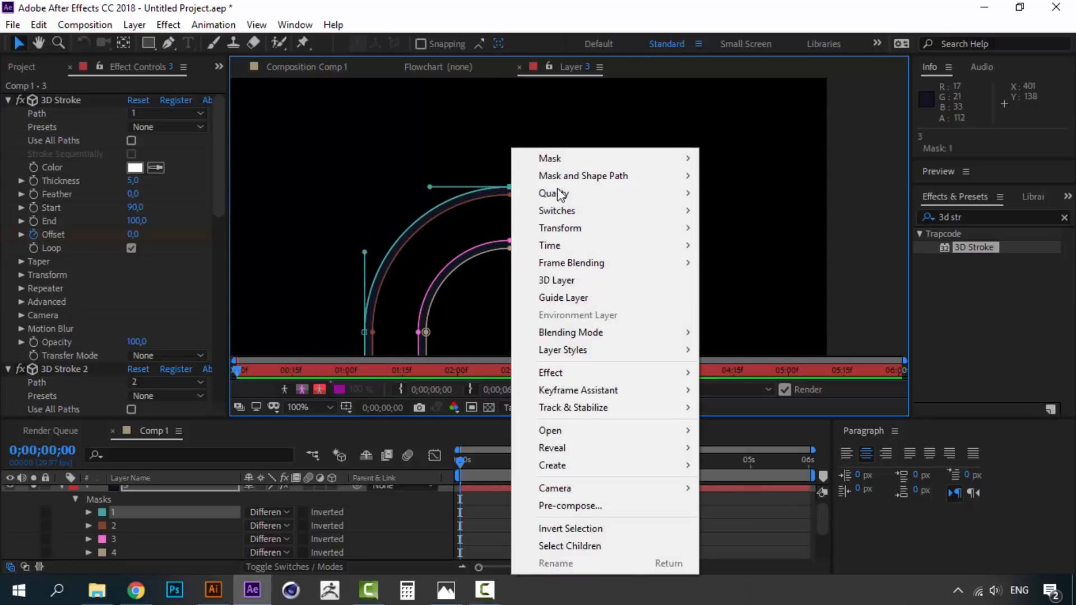
pyautogui.moveTo(674, 180)
pyautogui.click(755, 216)
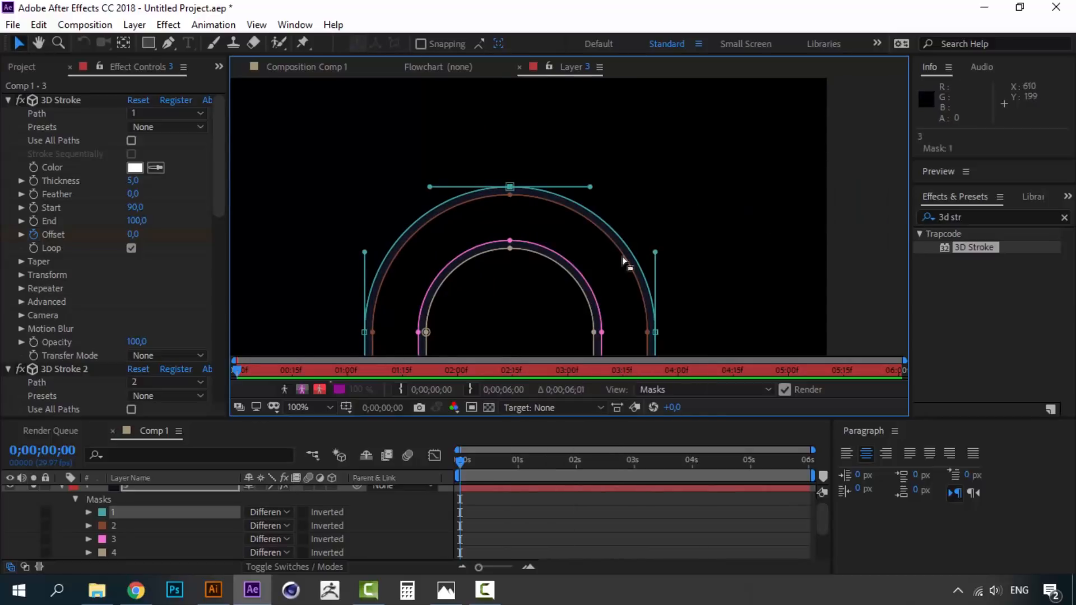
# - Make the left corner beneath the letter's crossbar the first vertex of layer 3's mask 2
pyautogui.click(115, 525)
pyautogui.scroll(-10, 519, 227)
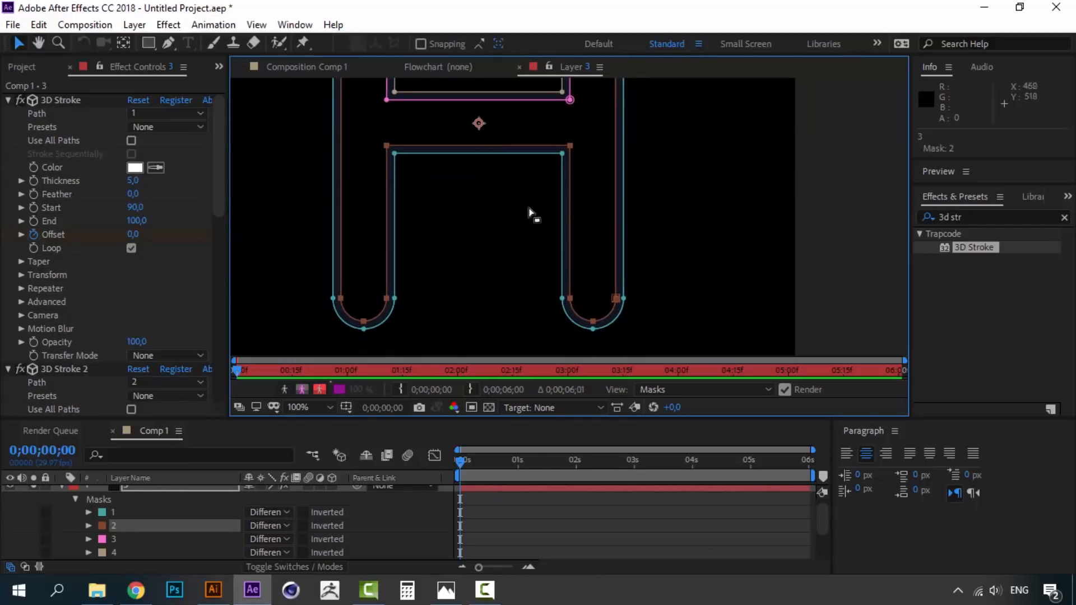
pyautogui.doubleClick(387, 146)
pyautogui.rightClick(388, 147)
pyautogui.moveTo(539, 172)
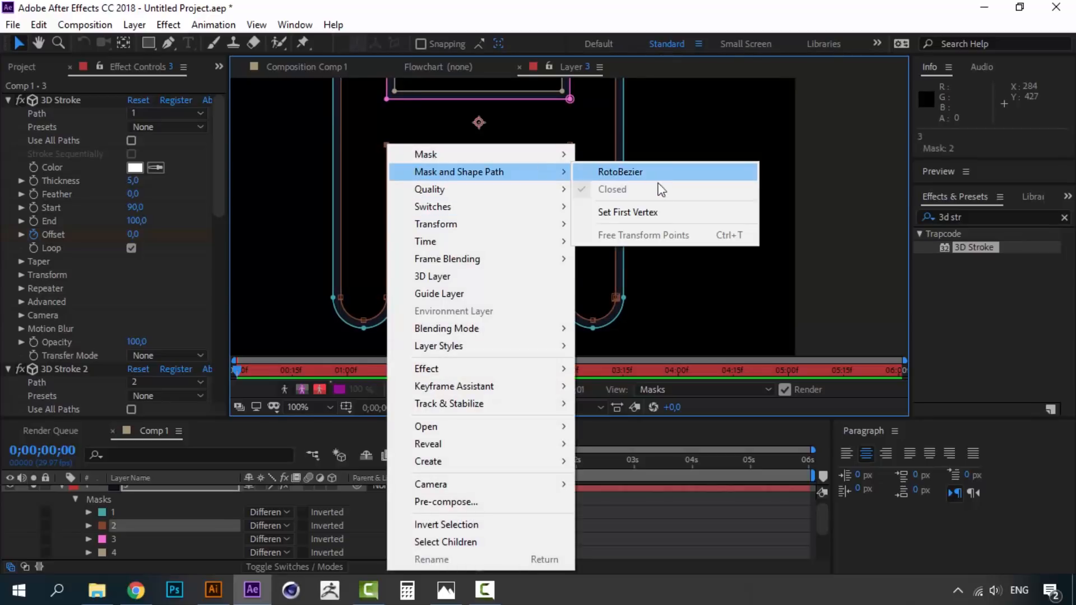
pyautogui.click(661, 209)
# - Make the lower-left corner of layer 3's mask 3, above the crossbar, the first vertex of that mask
pyautogui.click(102, 539)
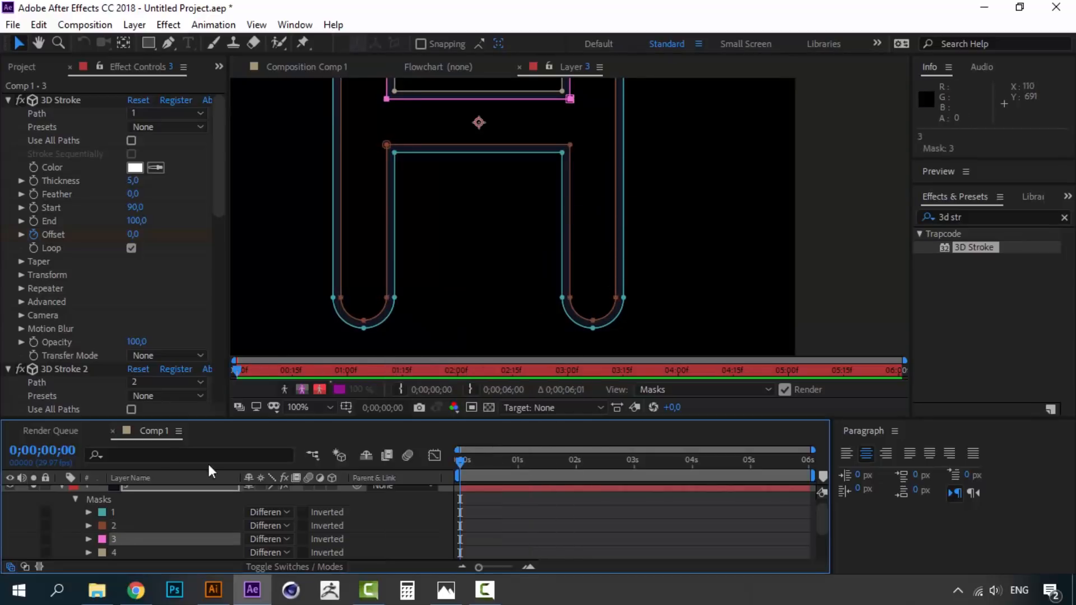
pyautogui.moveTo(478, 164); pyautogui.dragTo(444, 344)
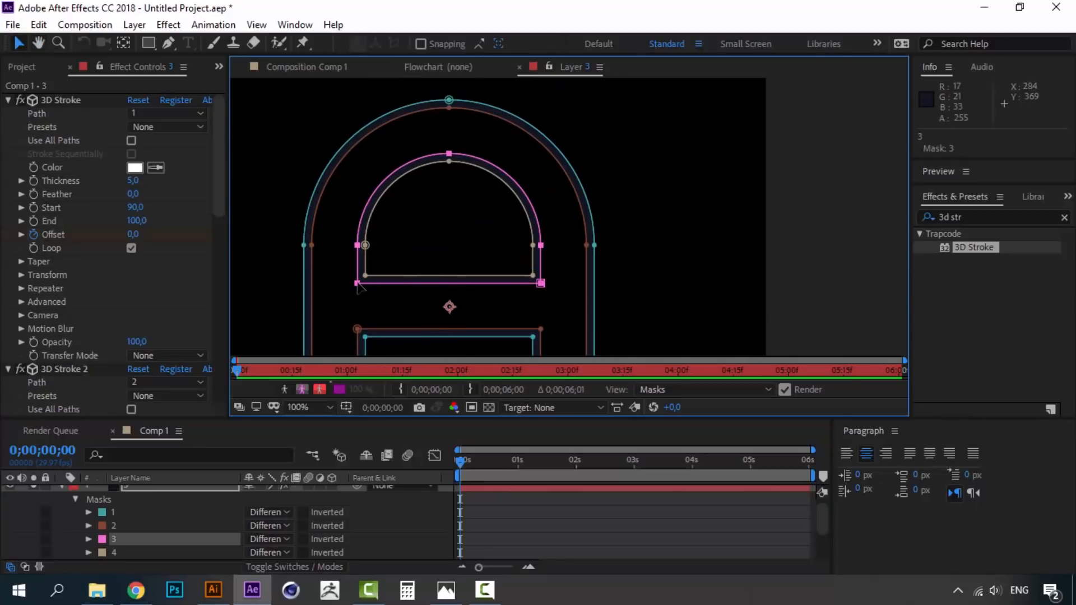
pyautogui.click(358, 283)
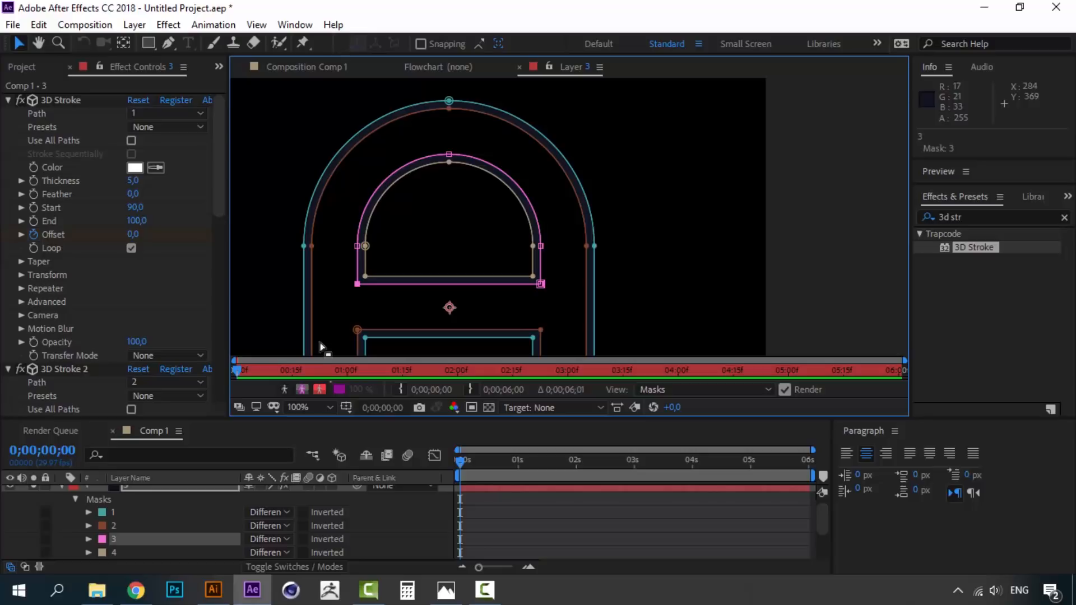
pyautogui.rightClick(358, 285)
pyautogui.moveTo(529, 173)
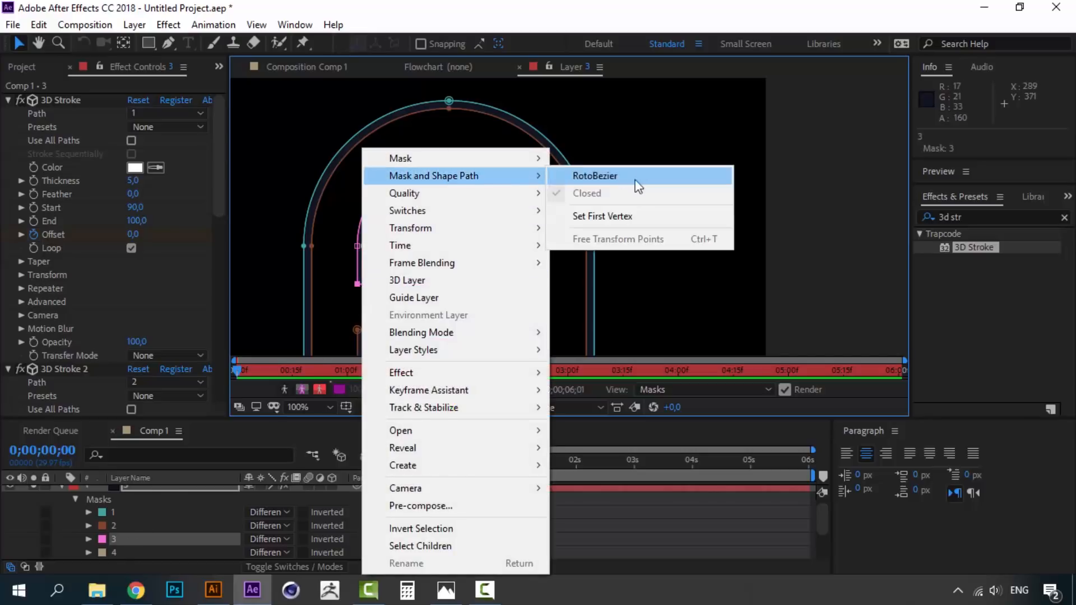
pyautogui.click(646, 214)
# - Make the vertex at the top of the inner arch the first vertex of layer 3's mask 4
pyautogui.click(113, 551)
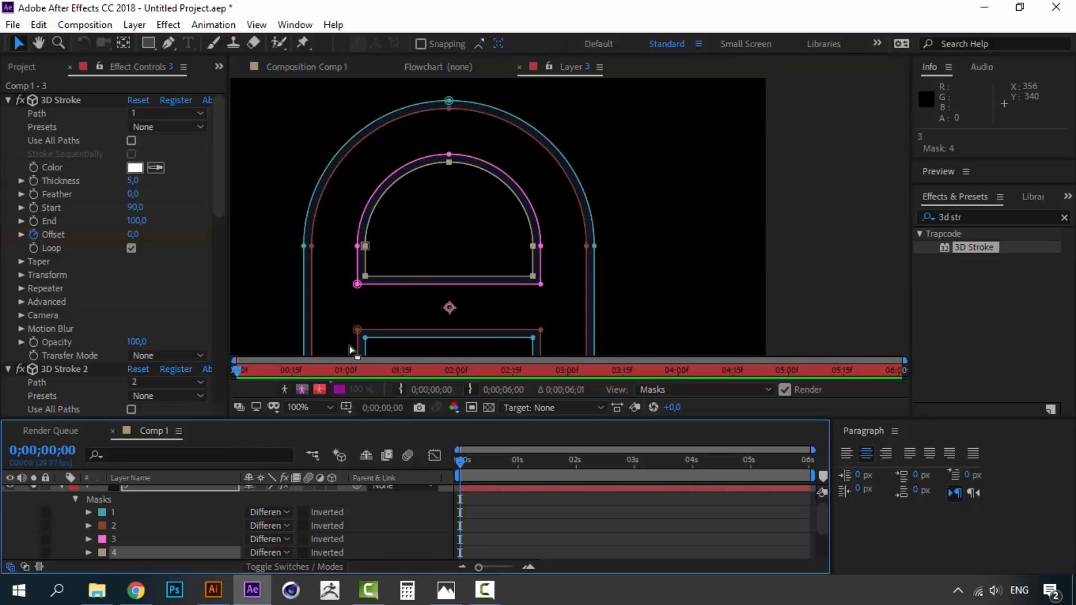
pyautogui.doubleClick(114, 551)
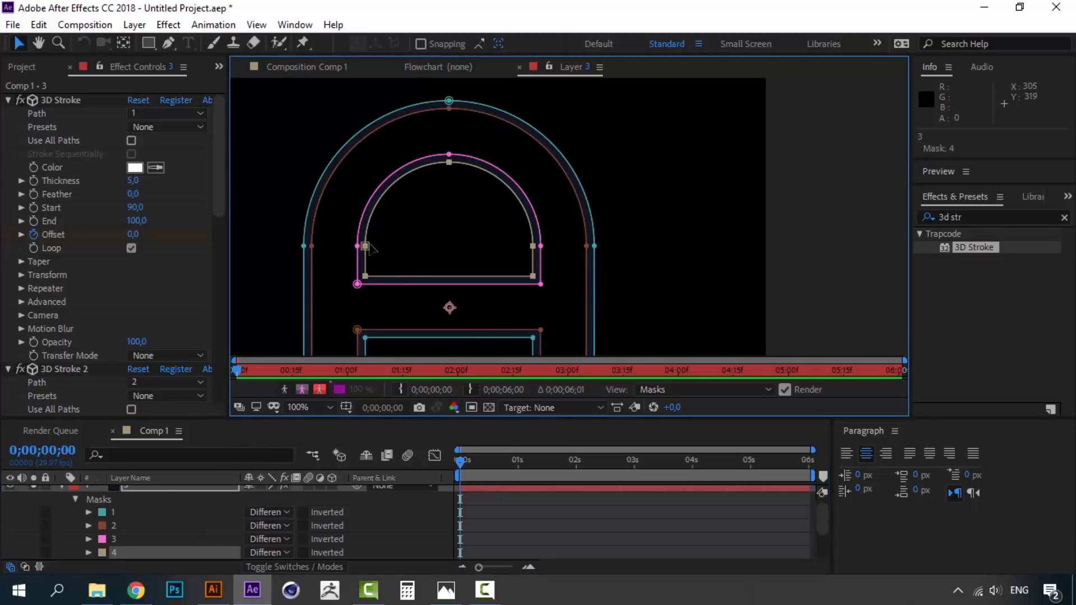
pyautogui.doubleClick(450, 161)
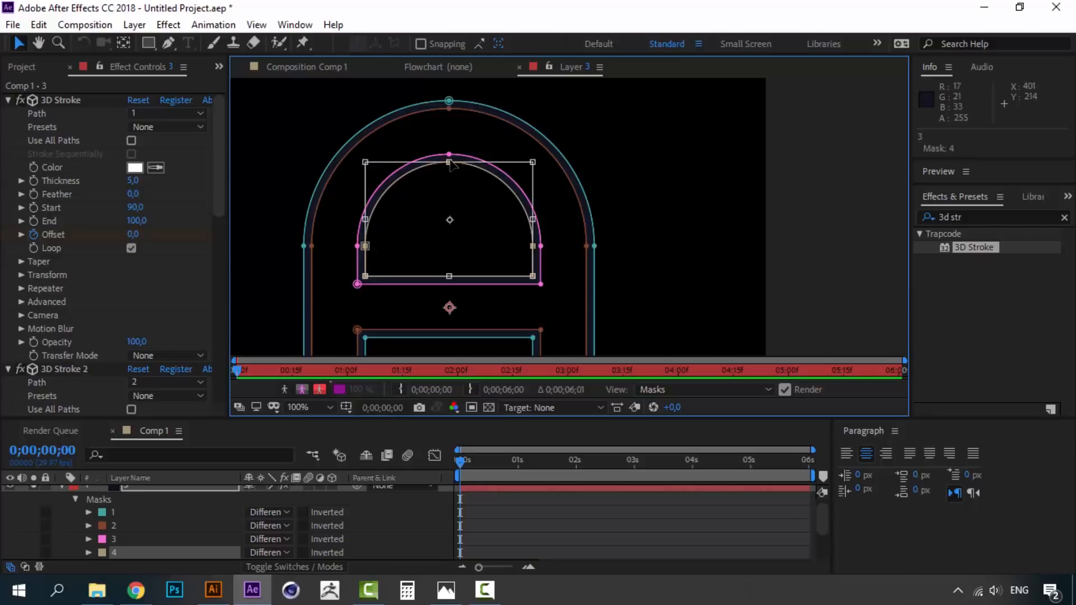
pyautogui.press('Escape')
pyautogui.click(450, 161)
pyautogui.click(449, 162)
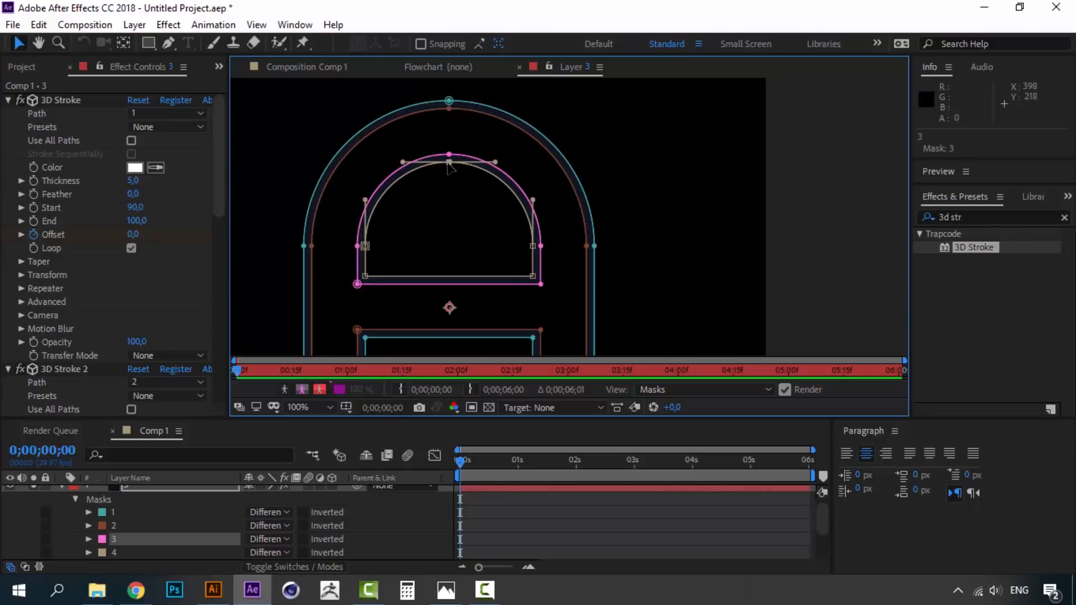
pyautogui.rightClick(448, 165)
pyautogui.moveTo(521, 175)
pyautogui.click(701, 216)
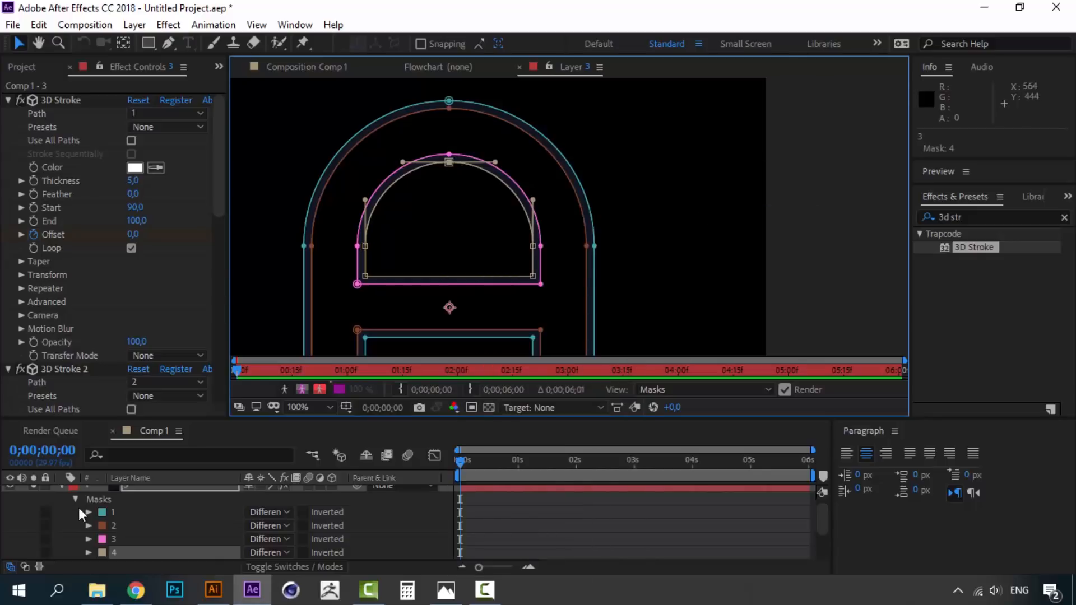
# - Close the layer view of layer 3 and preview its stroke animation in the composition
pyautogui.scroll(1, 69, 507)
pyautogui.click(518, 67)
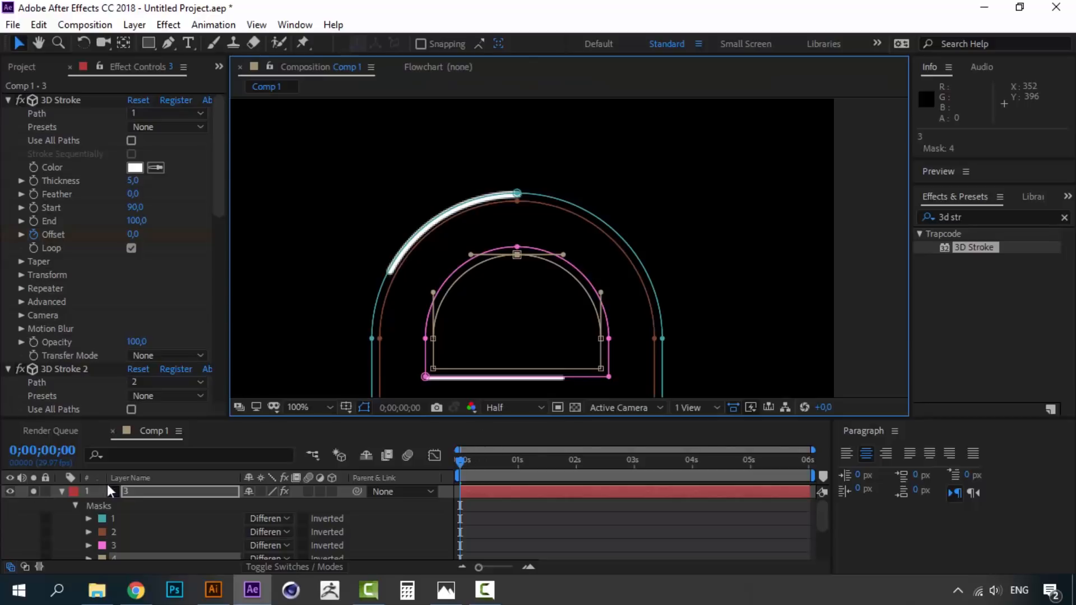
pyautogui.scroll(-4, 531, 358)
pyautogui.press('space')
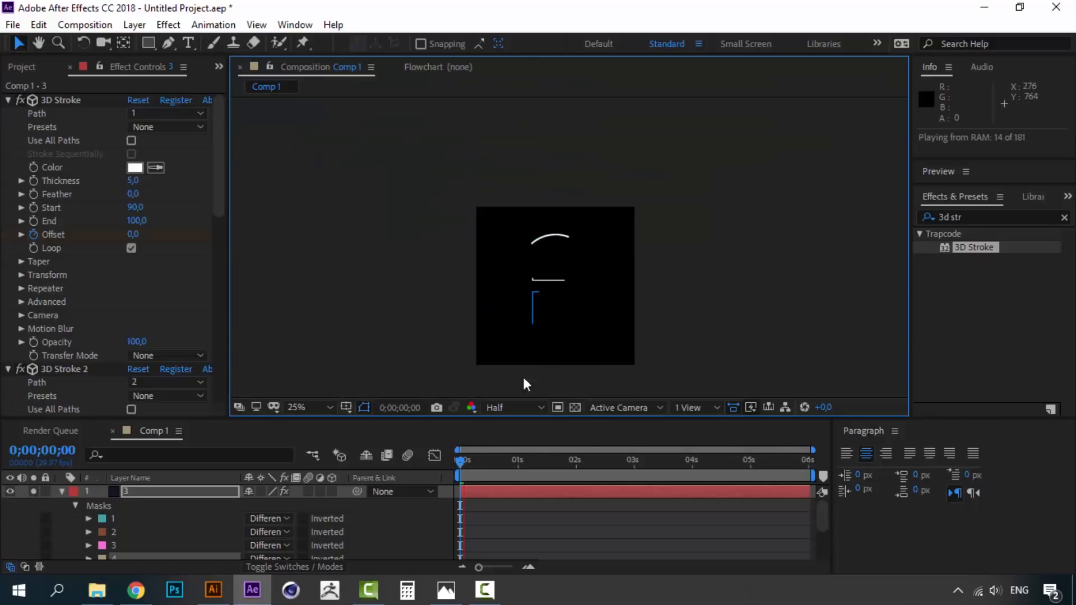
pyautogui.click(460, 464)
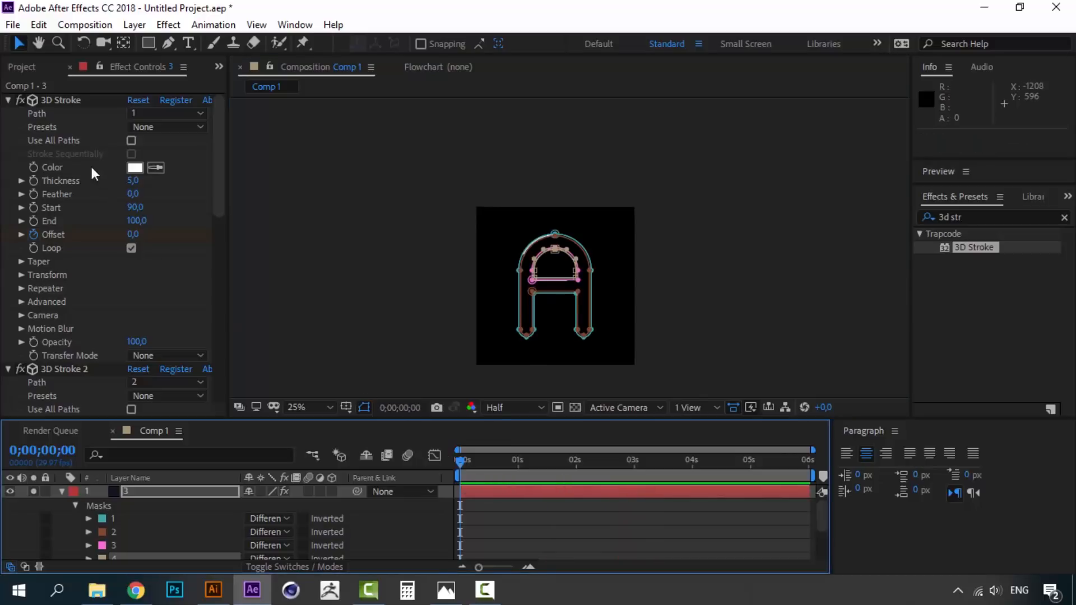
# - Collapse layer 3's first three 3D Stroke effects and set the path of 3D Stroke 4 to mask 4
pyautogui.click(9, 100)
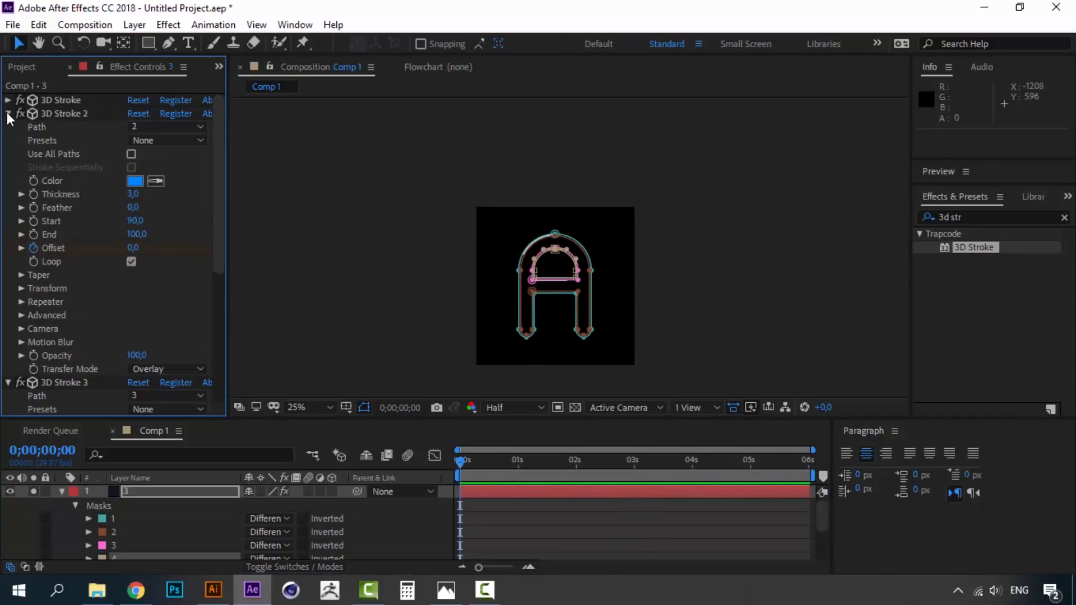
pyautogui.click(8, 113)
pyautogui.click(8, 127)
pyautogui.moveTo(56, 140)
pyautogui.mouseDown()
pyautogui.moveTo(61, 115)
pyautogui.moveTo(61, 154)
pyautogui.moveTo(35, 146)
pyautogui.mouseUp()
pyautogui.click(8, 127)
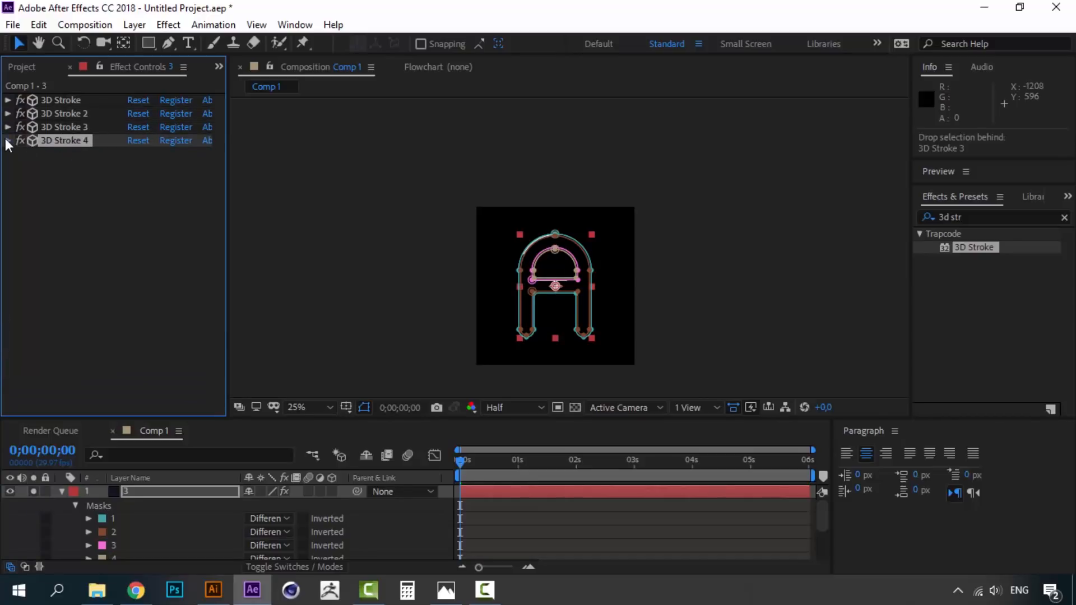
pyautogui.click(7, 140)
pyautogui.click(167, 152)
pyautogui.click(181, 245)
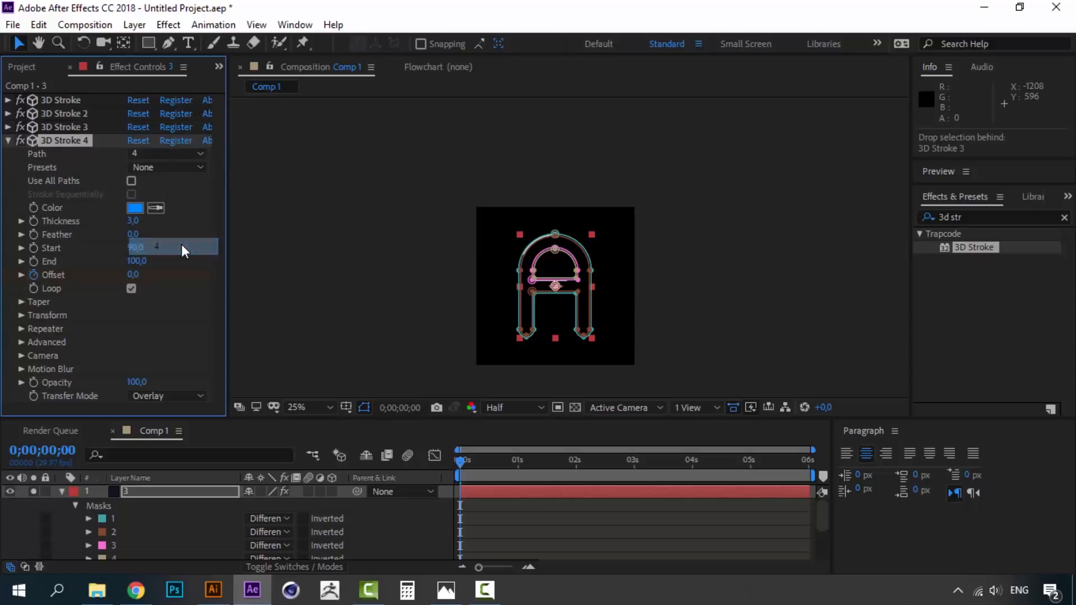
# - Preview layer 3's animation with its fourth stroke included, and return to the start
pyautogui.scroll(1, 608, 348)
pyautogui.press('space')
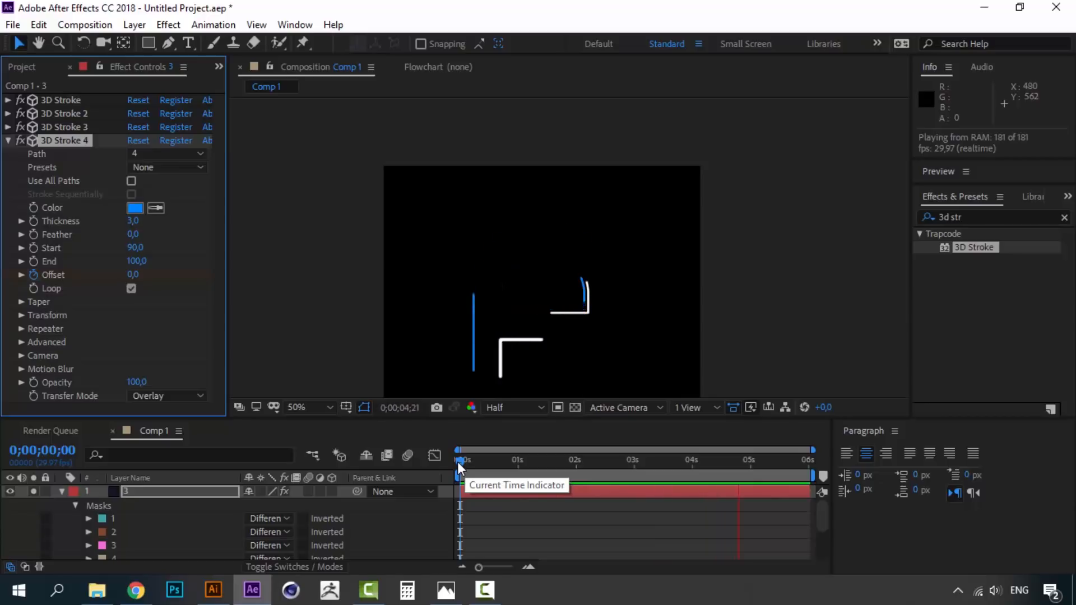
pyautogui.click(457, 462)
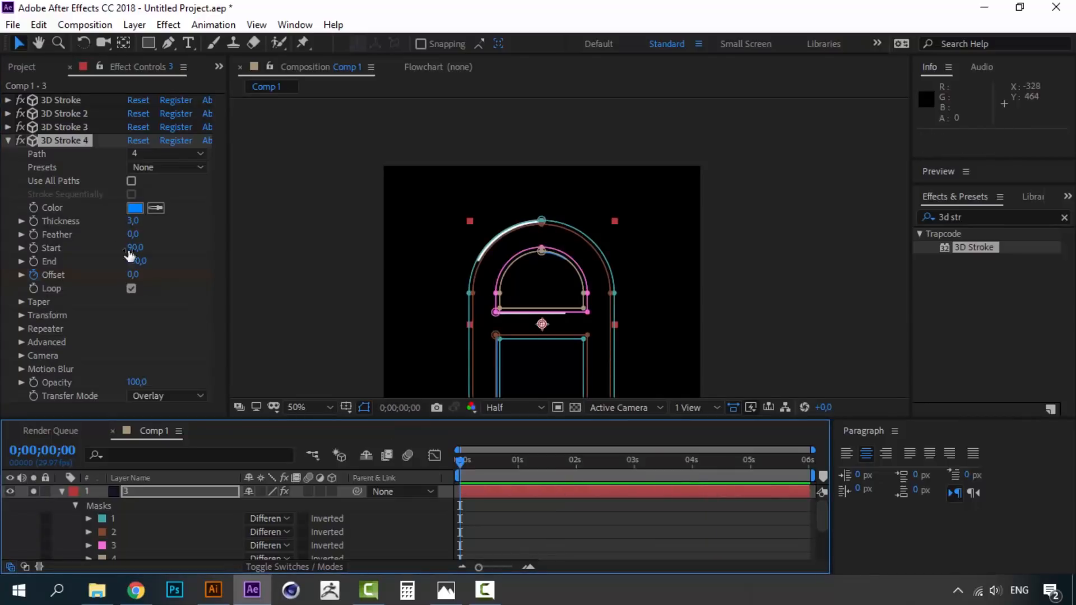
# - Unsolo and collapse layer 3 along with its 3D Stroke 4 effect, and preview all three layers together
pyautogui.click(8, 140)
pyautogui.click(35, 490)
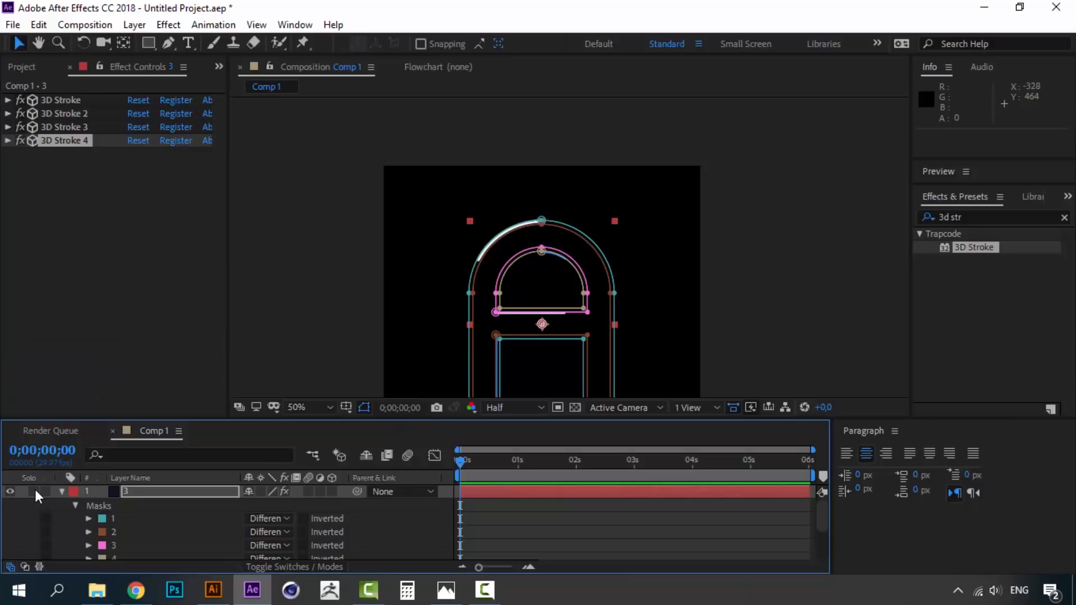
pyautogui.click(62, 492)
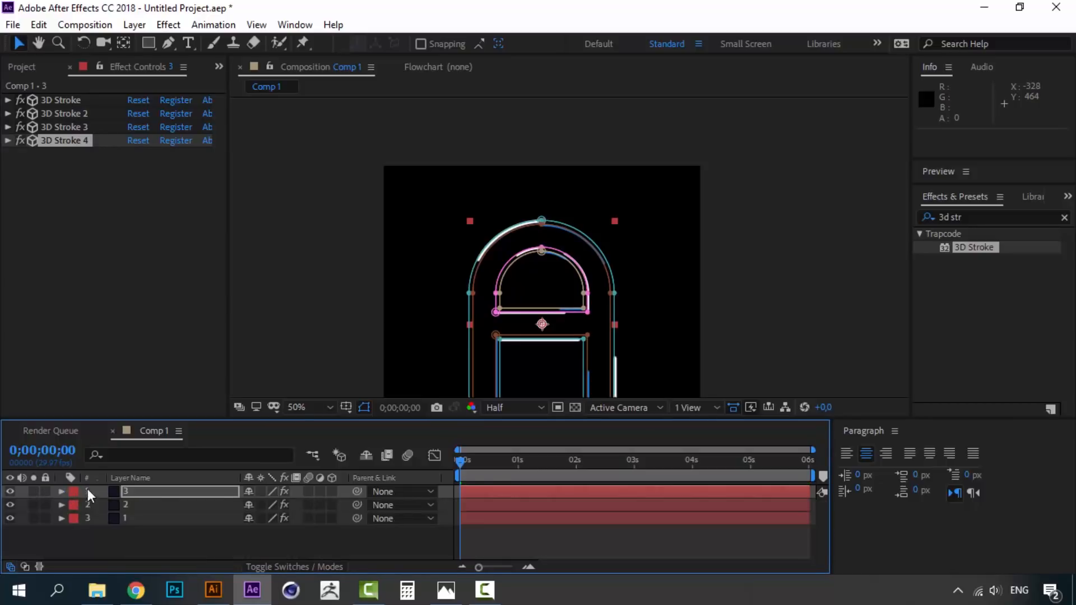
pyautogui.press('space')
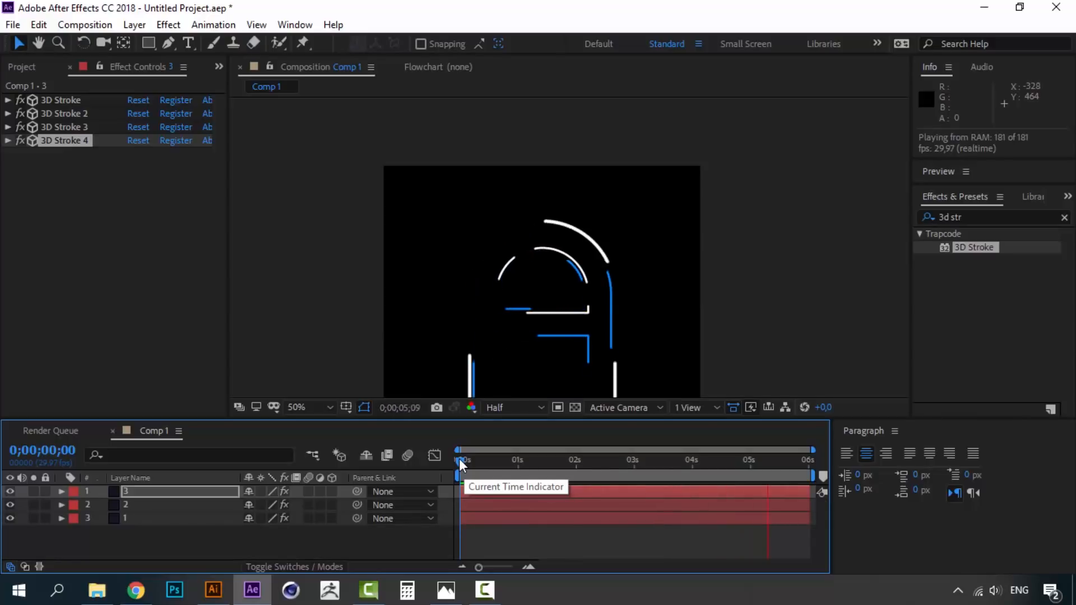
pyautogui.press('space')
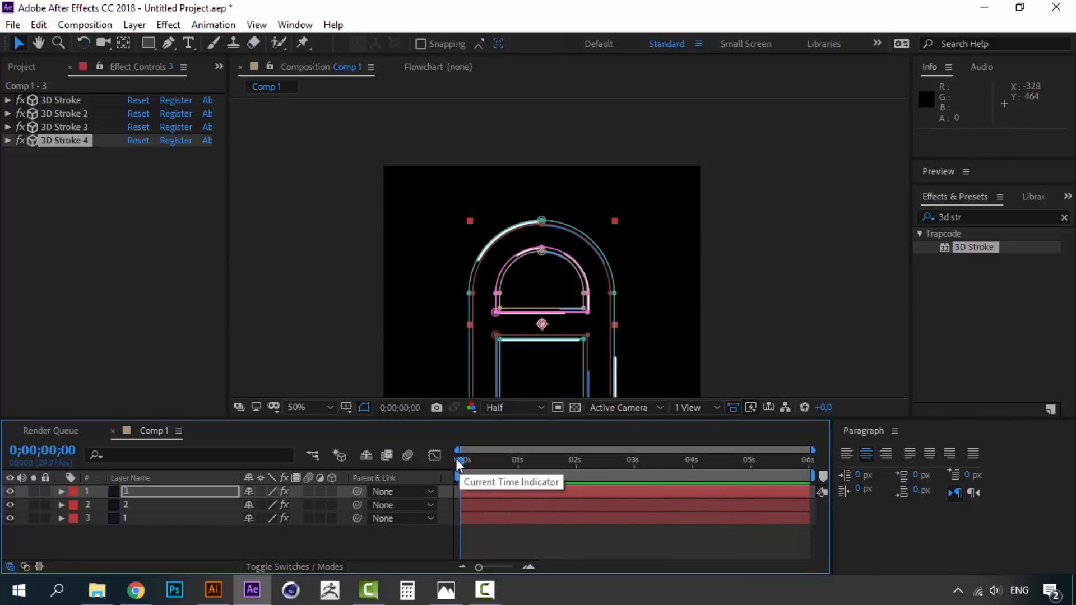
# - Examine the Offset keyframes of the 3D Stroke effects on layer 3 and on layer 1
pyautogui.click(7, 141)
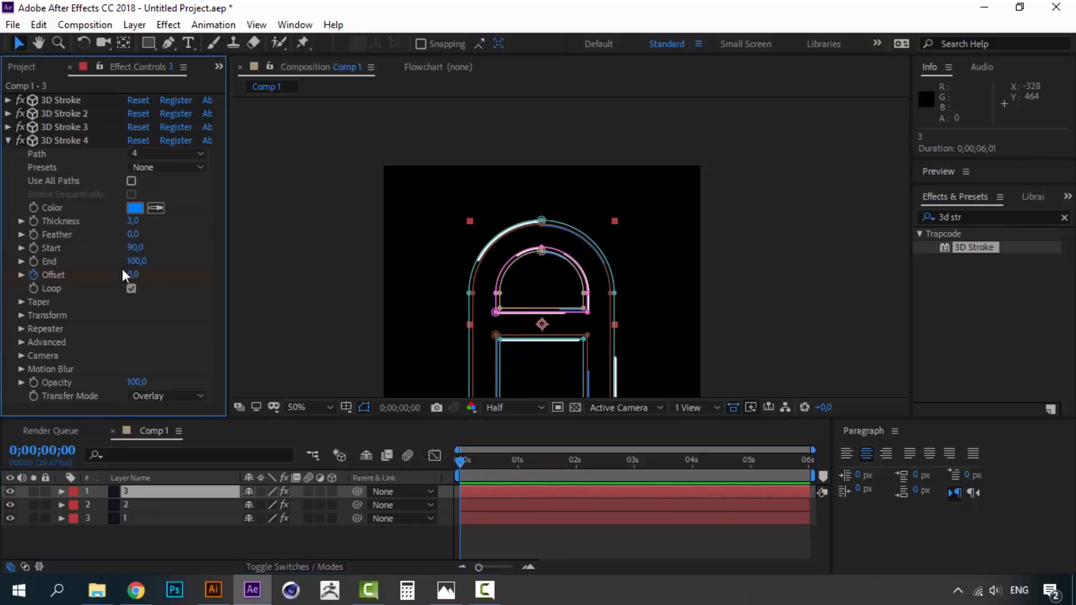
pyautogui.click(140, 493)
pyautogui.press('u')
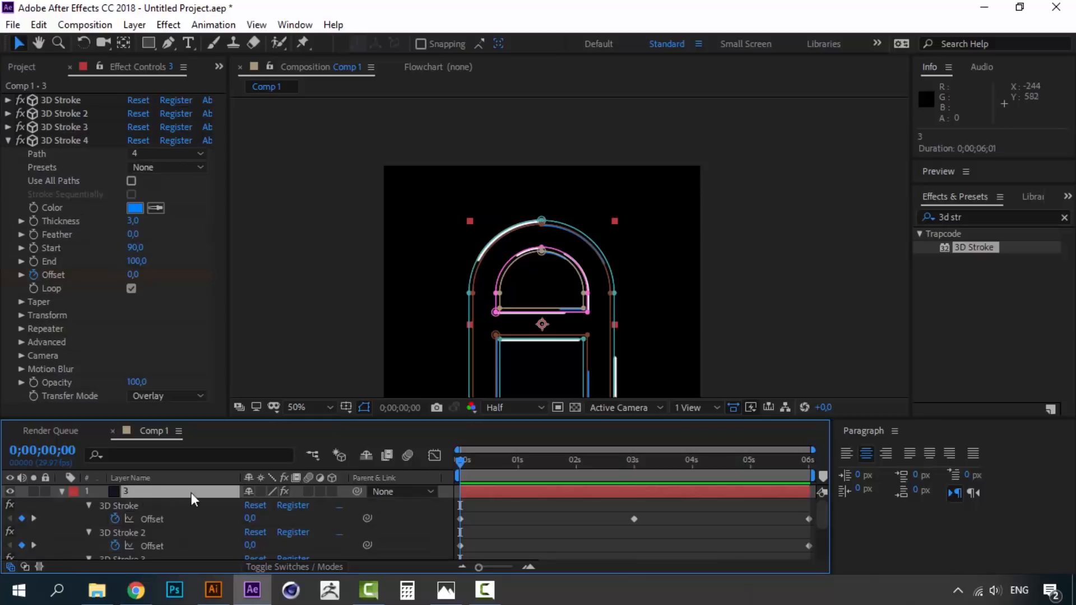
pyautogui.scroll(-3, 670, 536)
pyautogui.click(167, 526)
pyautogui.scroll(2, 167, 526)
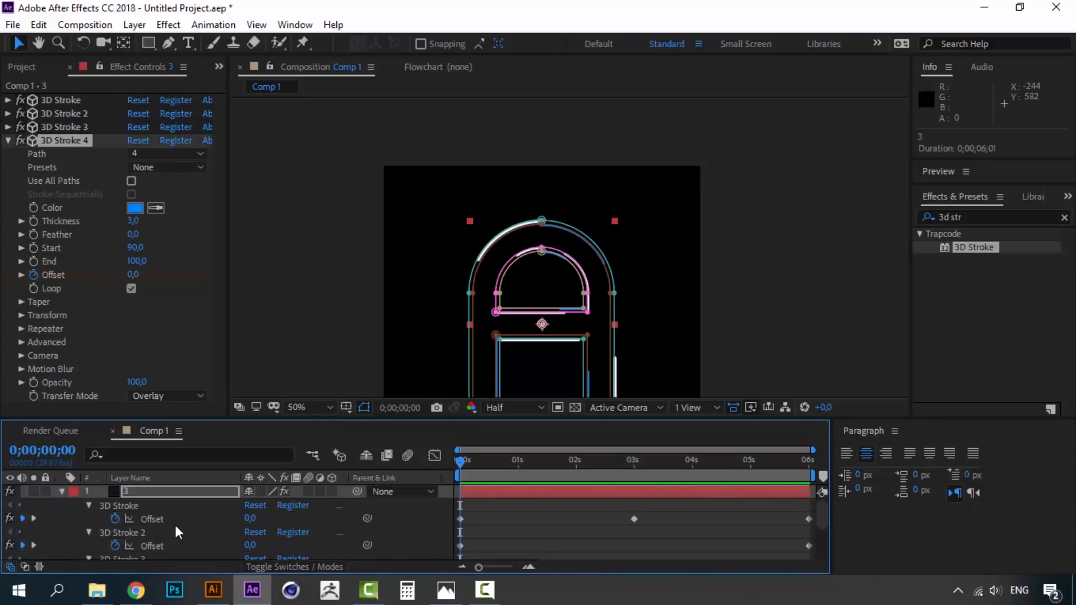
pyautogui.scroll(-1, 175, 526)
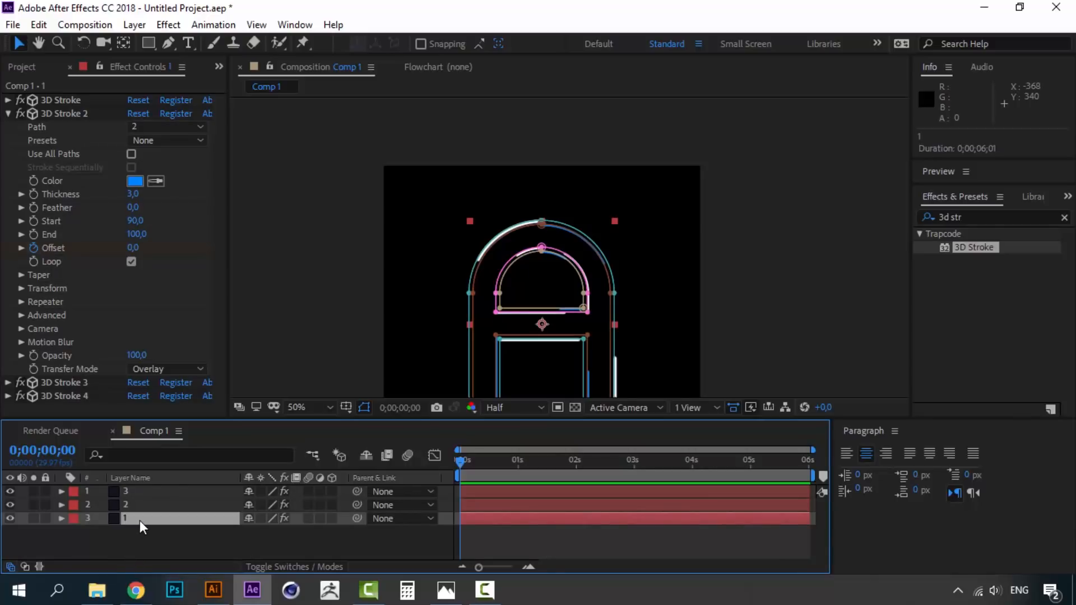
pyautogui.press('u')
pyautogui.scroll(-3, 138, 538)
pyautogui.scroll(3, 138, 539)
pyautogui.click(65, 519)
# - Reveal layer 3's keyframes and set 3D Stroke 4's Offset to 100 at 0;00;03;00
pyautogui.click(111, 494)
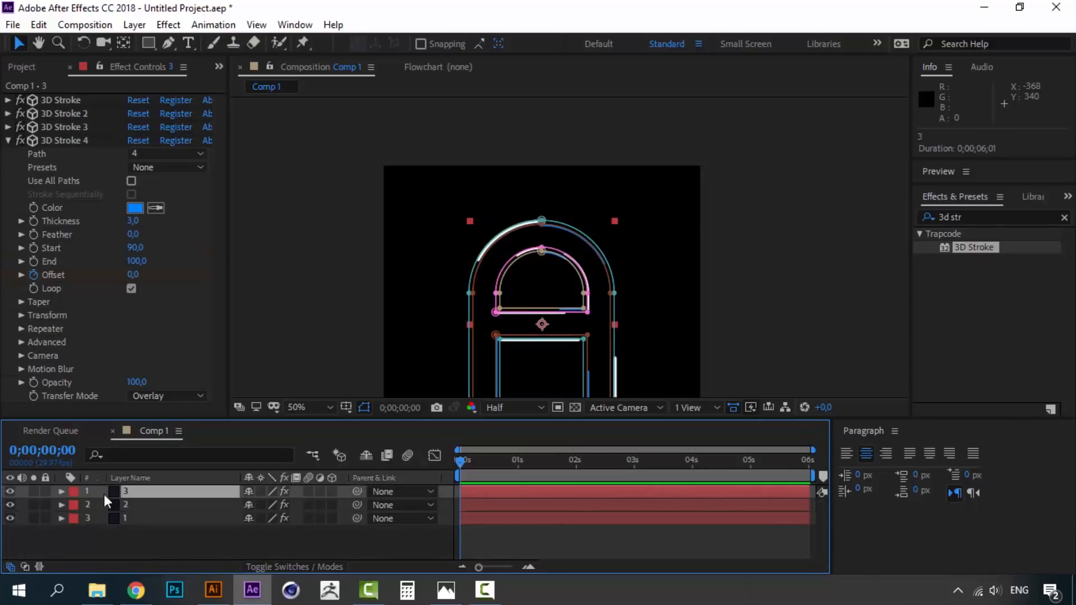
pyautogui.click(65, 493)
pyautogui.click(66, 493)
pyautogui.press('u')
pyautogui.scroll(-3, 136, 506)
pyautogui.click(146, 525)
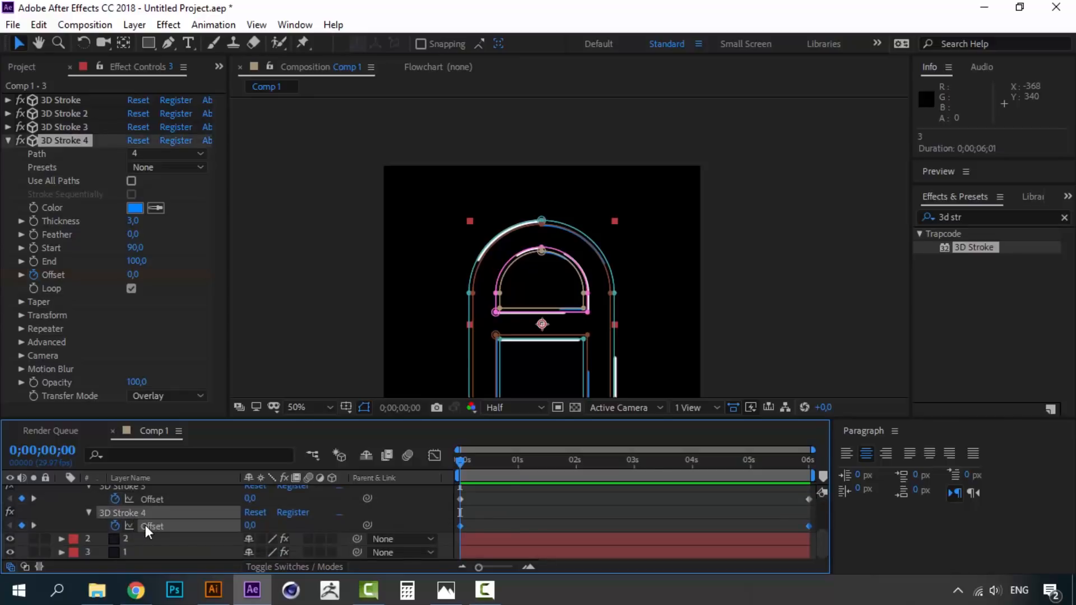
pyautogui.click(633, 461)
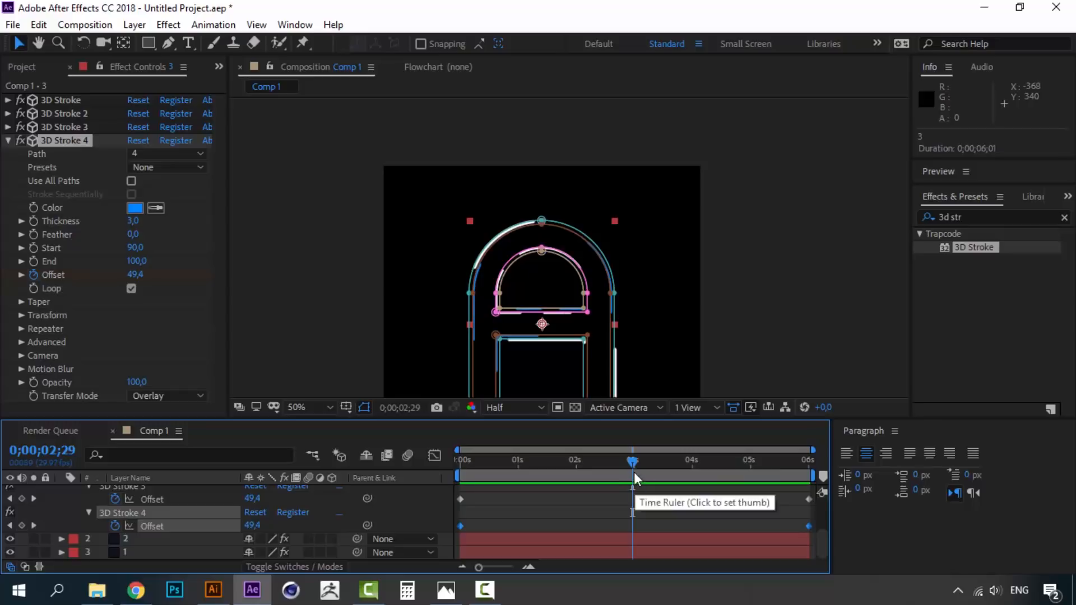
pyautogui.moveTo(632, 462); pyautogui.dragTo(633, 461)
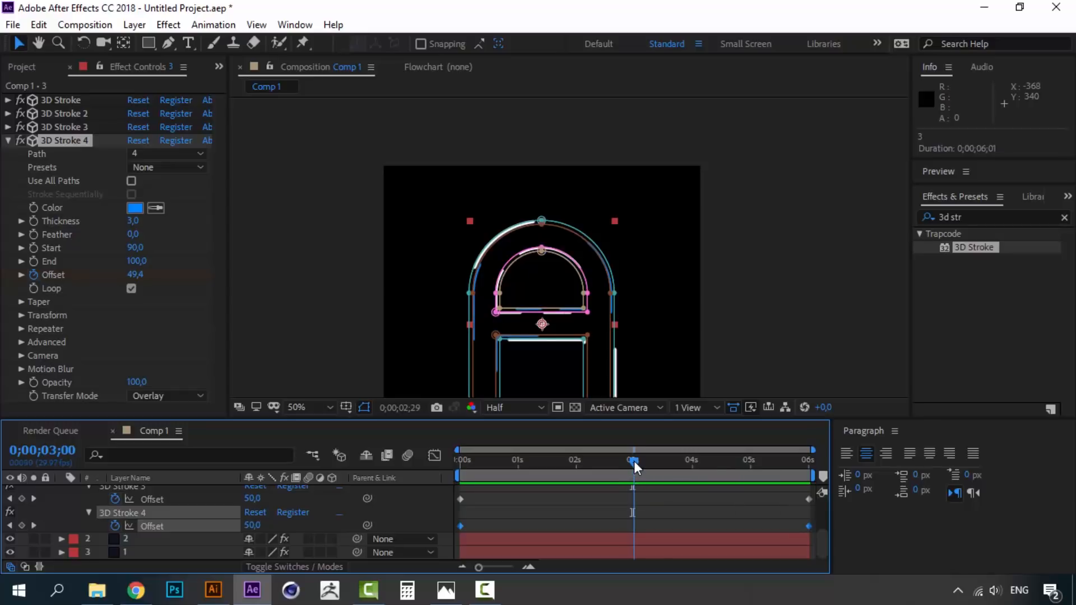
pyautogui.click(251, 525)
pyautogui.moveTo(273, 530); pyautogui.dragTo(192, 522)
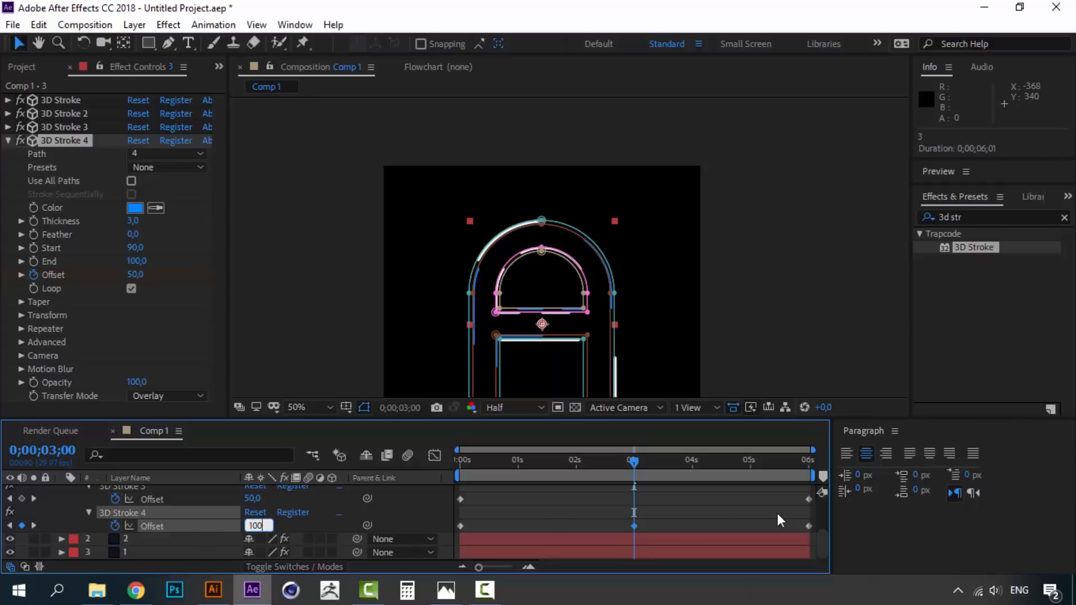
# - Set the final Offset keyframe of layer 3's 3D Stroke 4 to 200
pyautogui.doubleClick(807, 525)
pyautogui.write('200')
pyautogui.click(559, 347)
# - Preview the composition from the first frame with the whole letter A in view, and return to the start
pyautogui.click(465, 456)
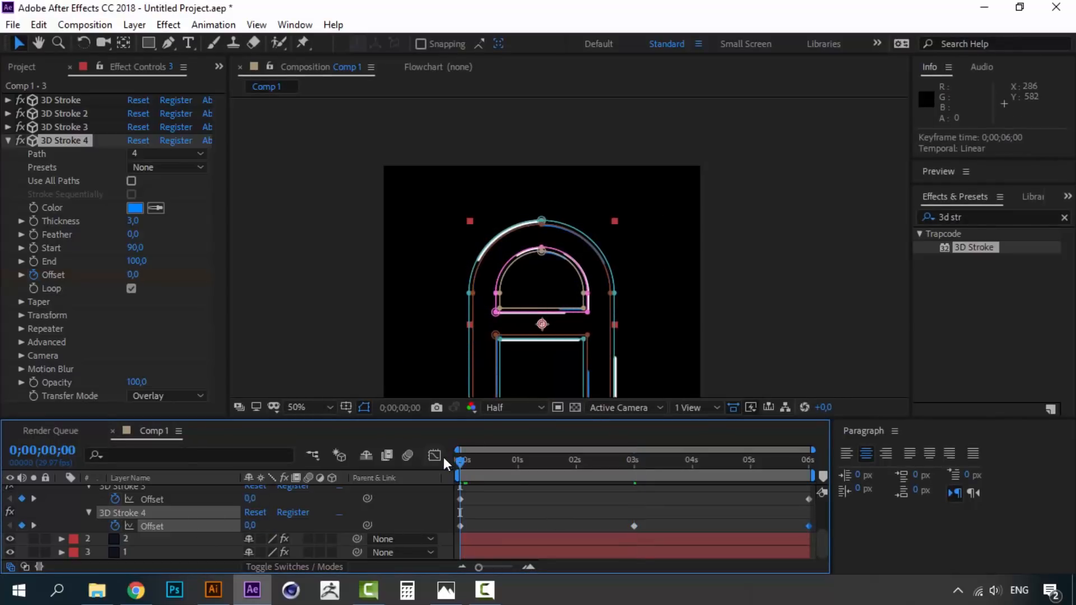
pyautogui.press('space')
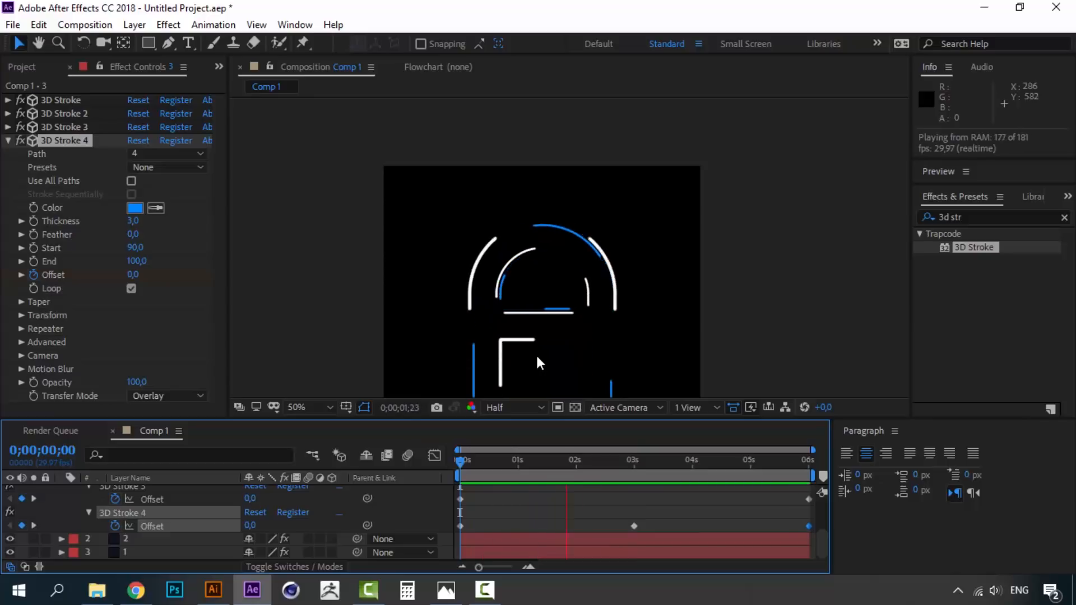
pyautogui.click(730, 331)
pyautogui.press('space')
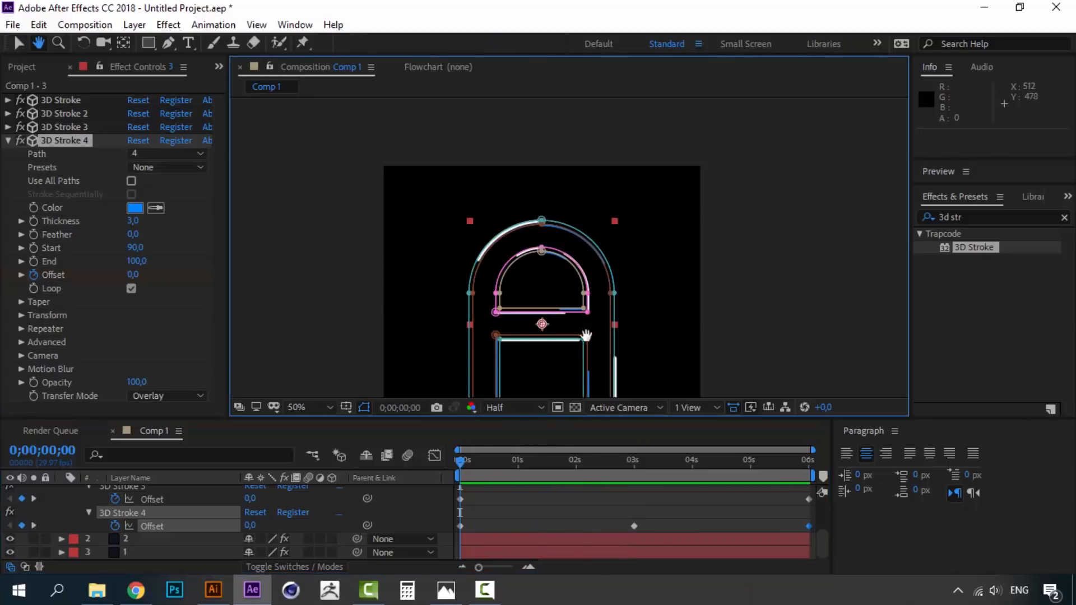
pyautogui.moveTo(584, 348); pyautogui.dragTo(581, 288)
pyautogui.press('space')
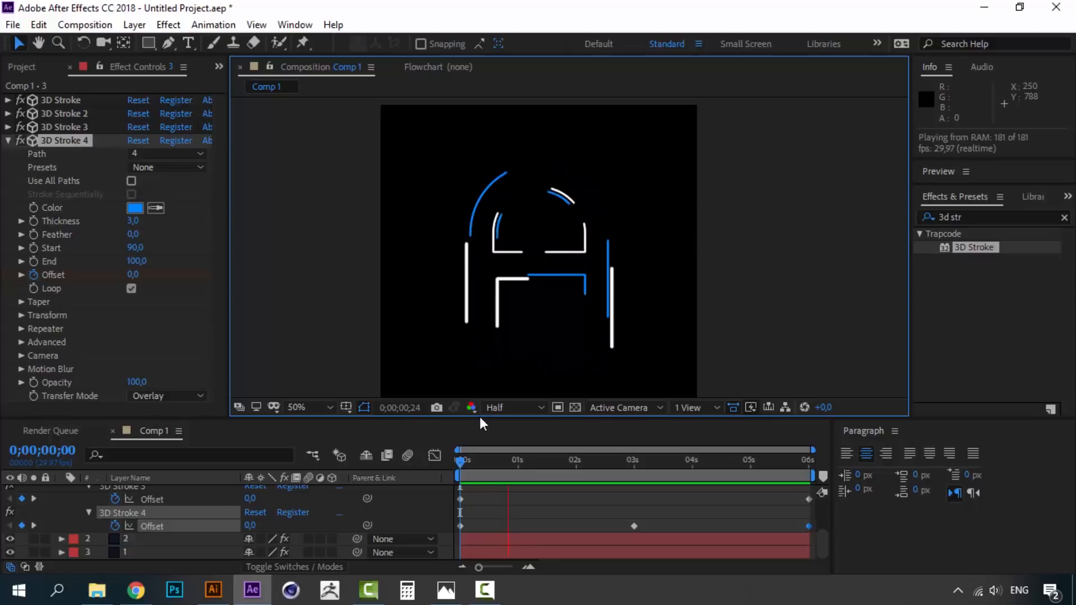
pyautogui.click(461, 460)
pyautogui.scroll(3, 110, 504)
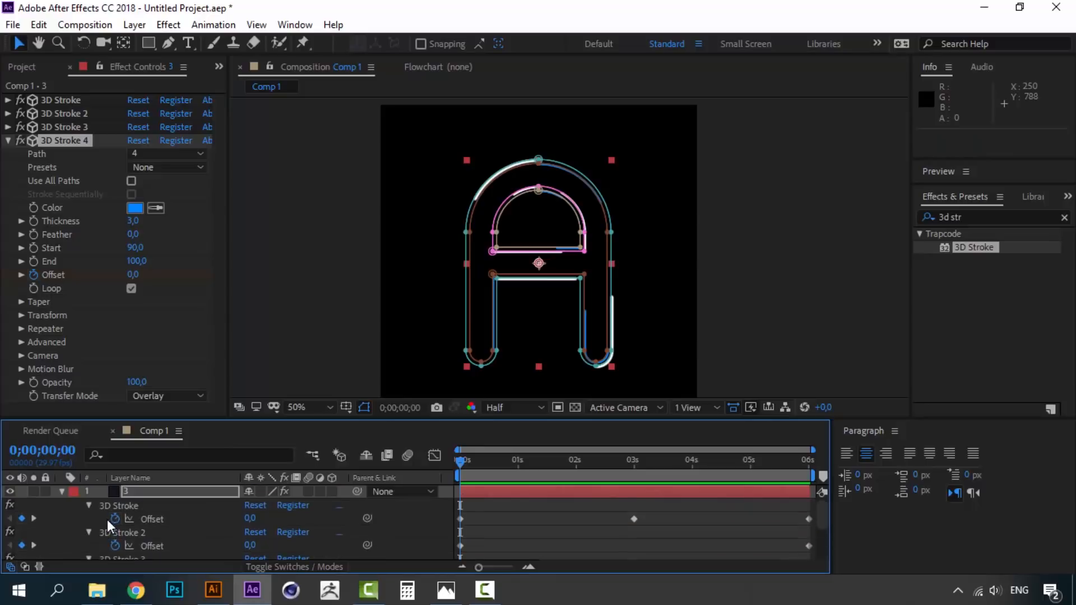
# - Collapse layer 3 and its 3D Stroke 4 settings, and add an empty shape layer to the composition
pyautogui.click(62, 491)
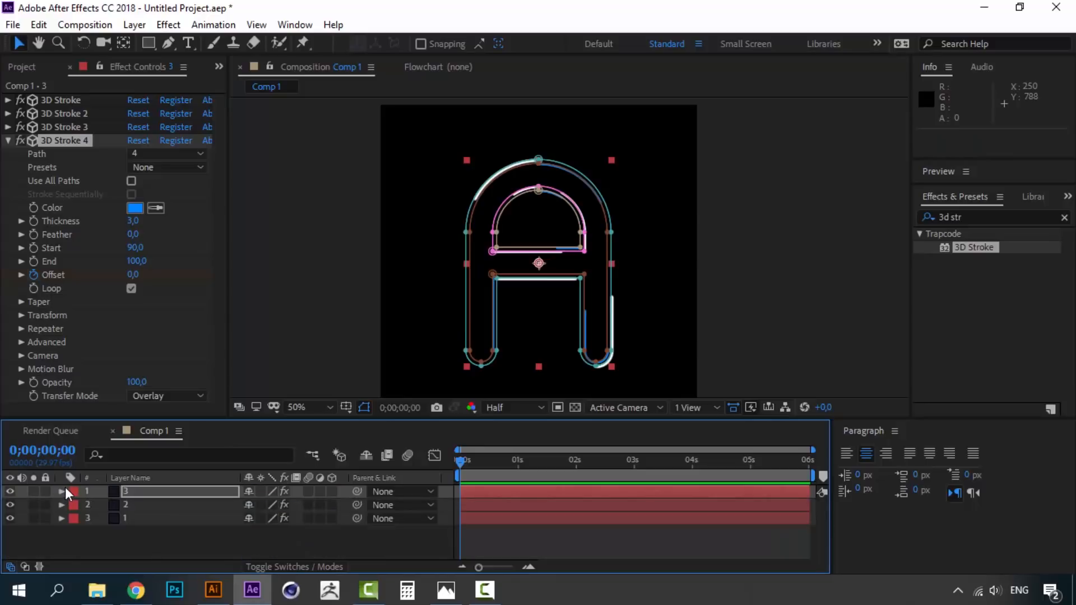
pyautogui.click(128, 491)
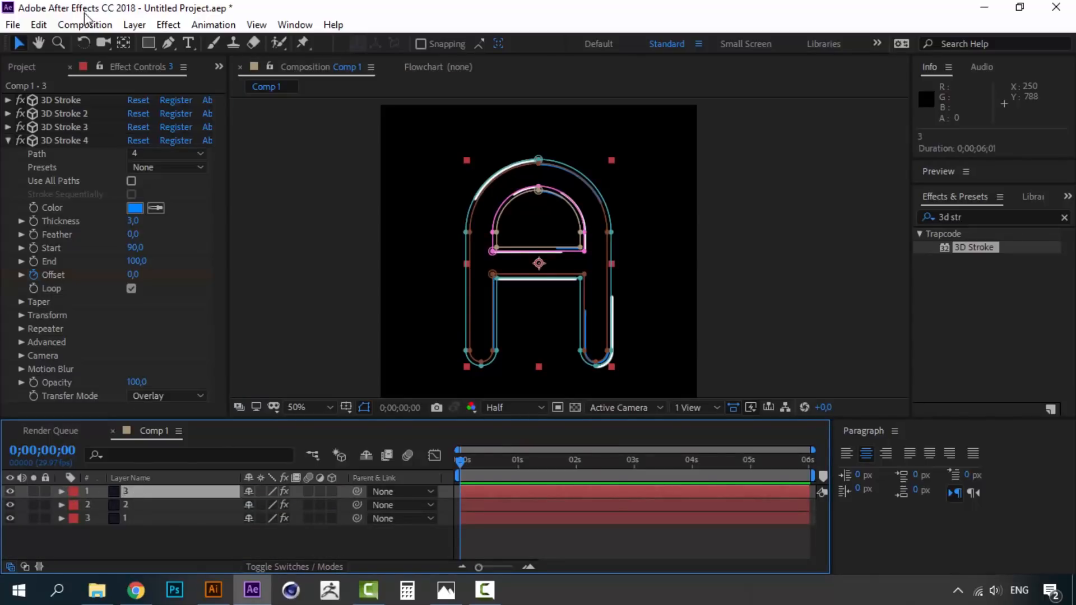
pyautogui.click(7, 141)
pyautogui.click(134, 24)
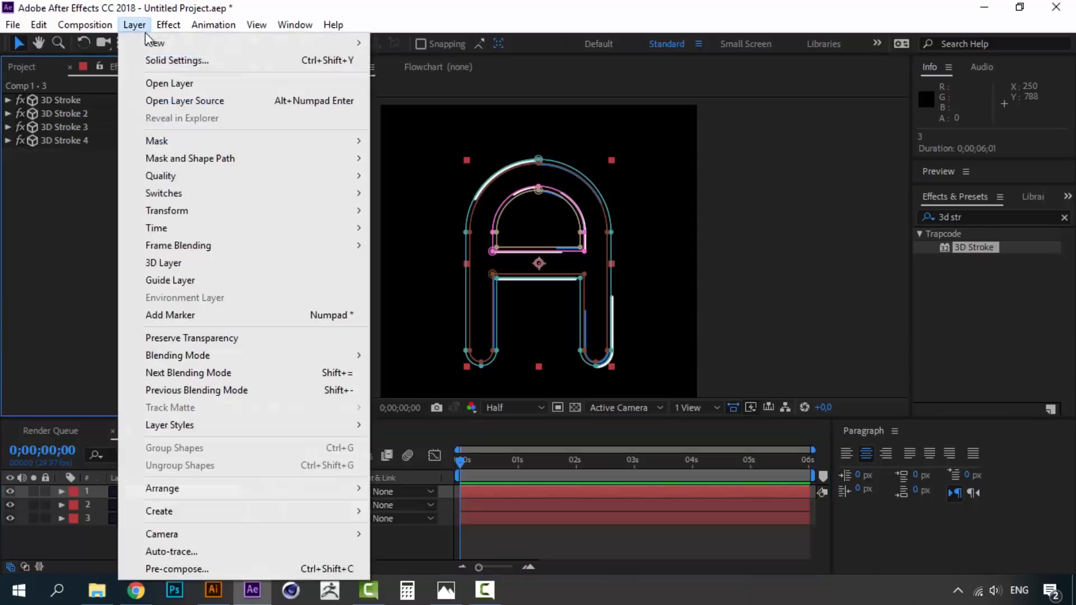
pyautogui.moveTo(295, 24)
pyautogui.moveTo(135, 25)
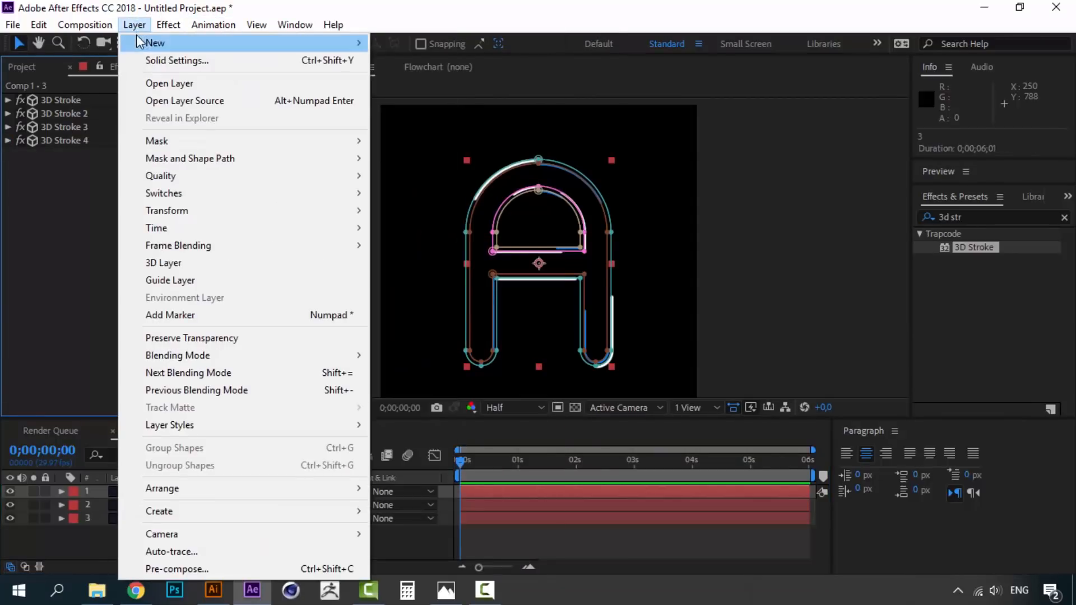
pyautogui.click(418, 129)
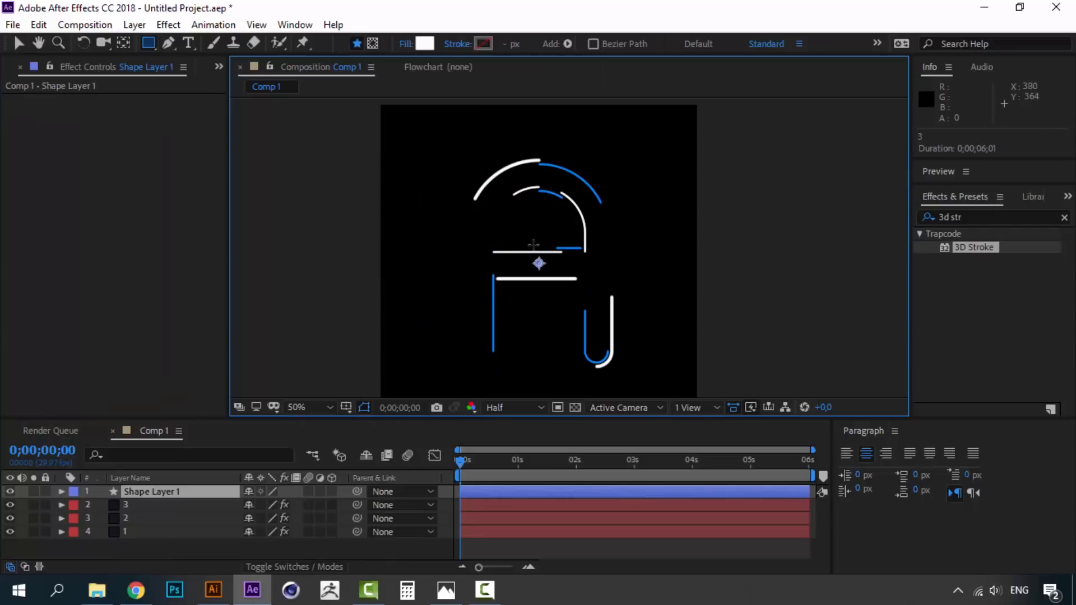
# - Draw a small white-filled circle on the white arc at the letter A's upper left, replacing the trial rectangle
pyautogui.scroll(2, 541, 264)
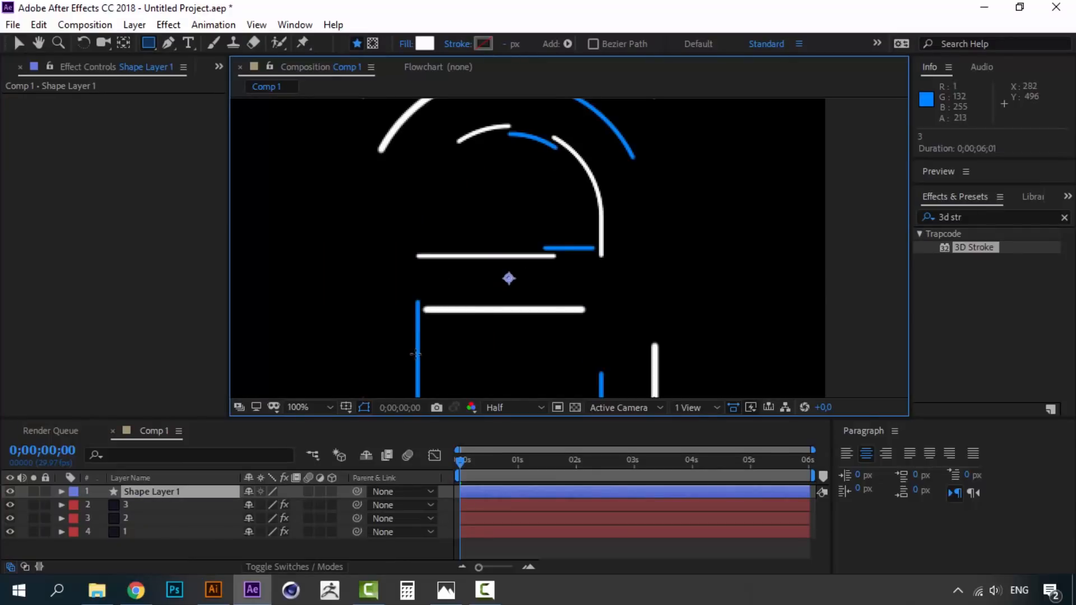
pyautogui.moveTo(404, 156); pyautogui.dragTo(415, 247)
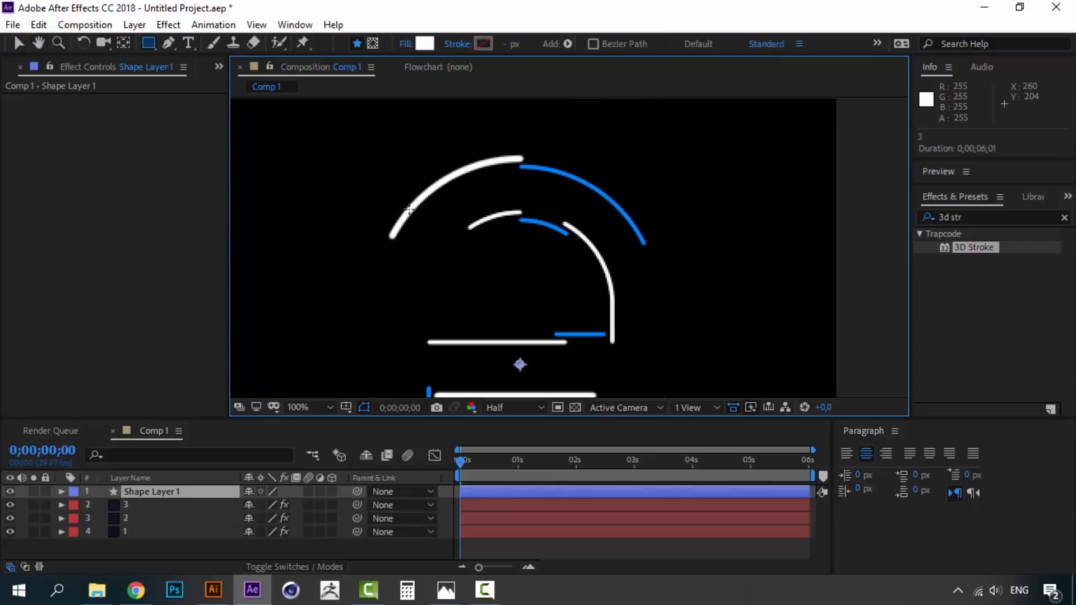
pyautogui.moveTo(409, 208); pyautogui.dragTo(401, 201)
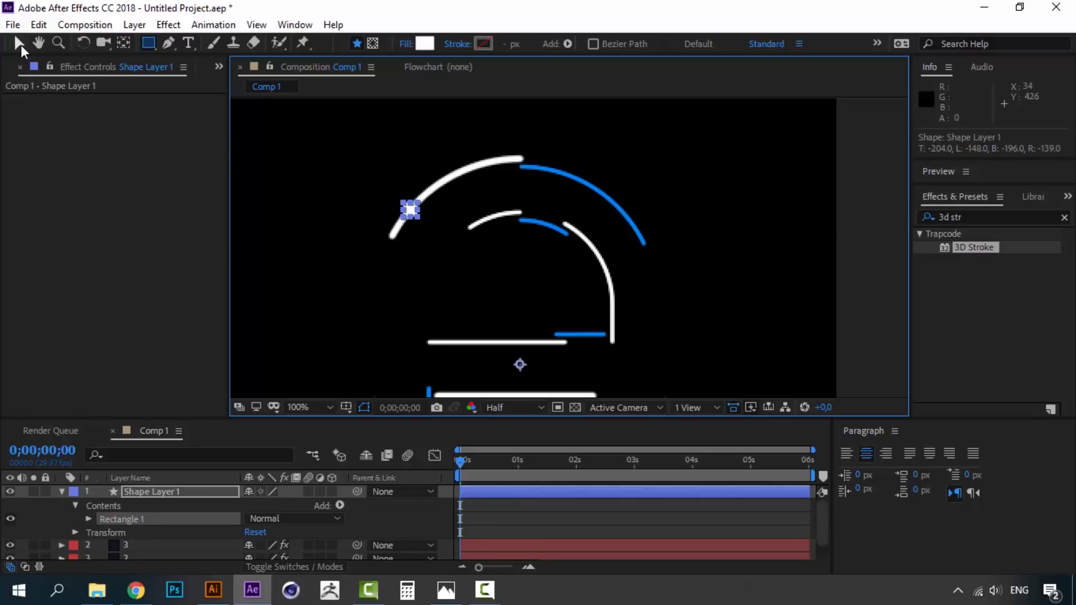
pyautogui.hotkey('ctrl', 'z')
pyautogui.click(157, 42)
pyautogui.click(182, 77)
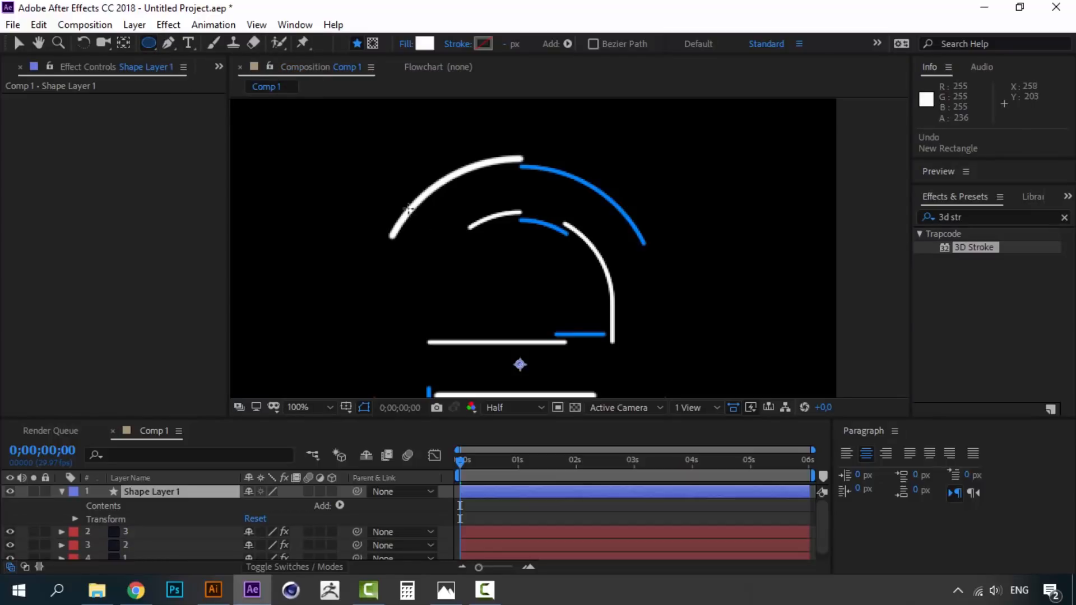
pyautogui.moveTo(400, 198); pyautogui.dragTo(423, 221)
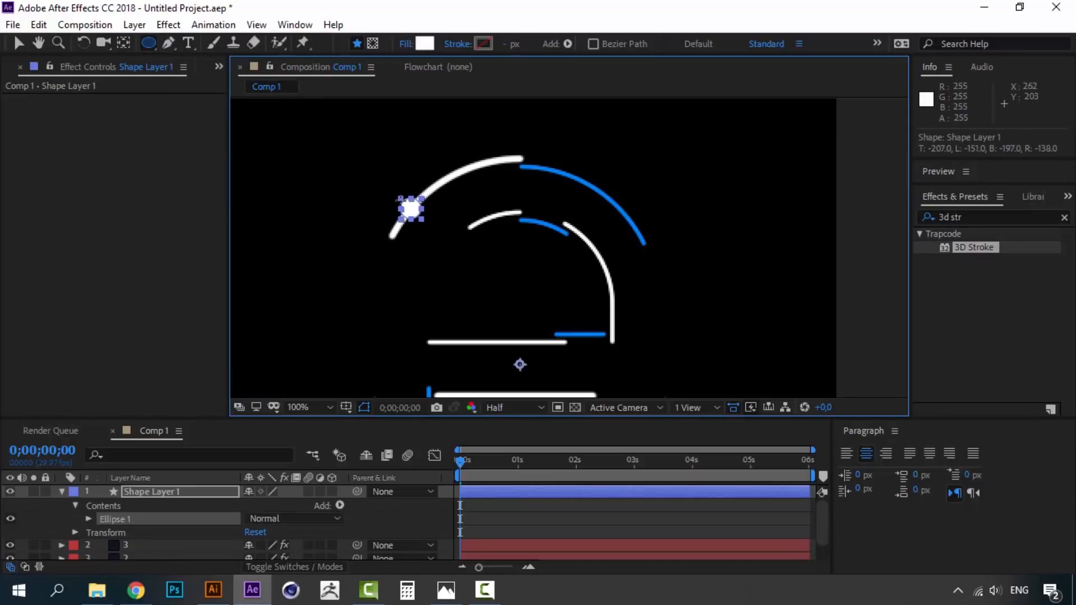
pyautogui.click(18, 44)
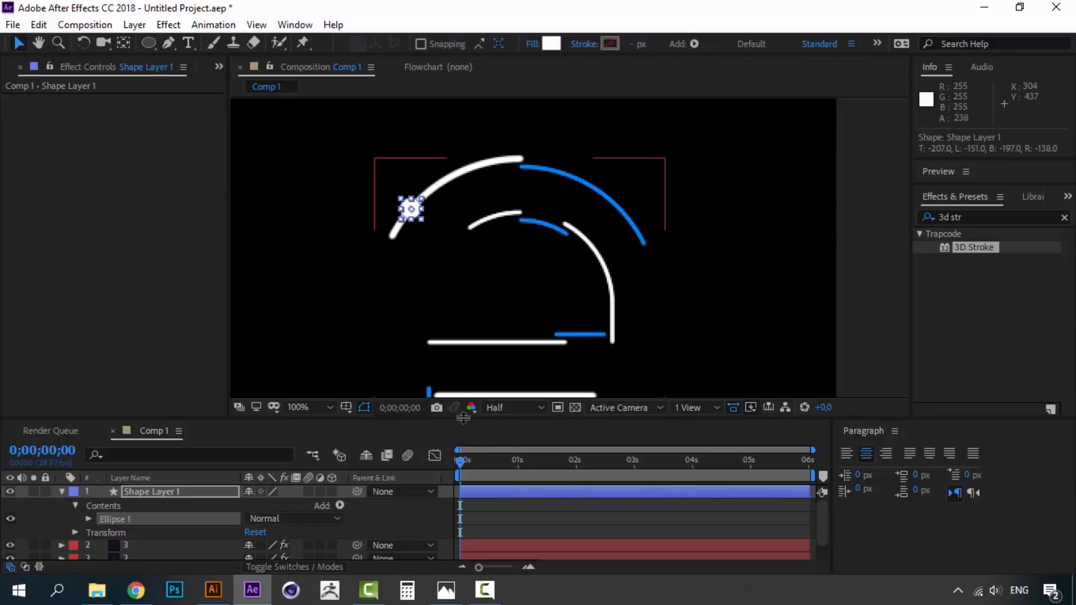
pyautogui.click(835, 259)
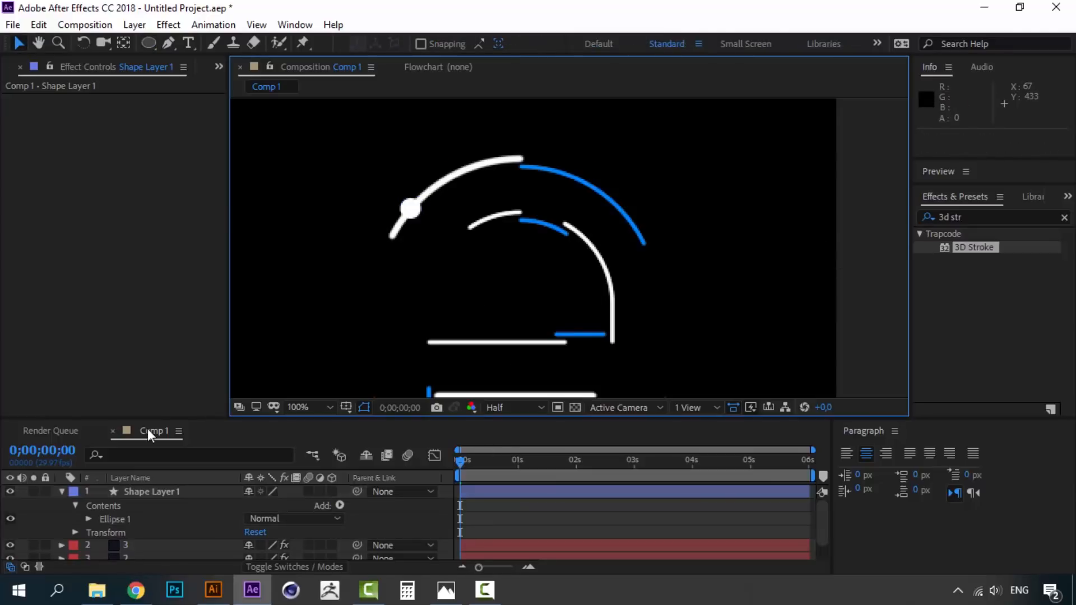
# - Reveal only the Position property of the new shape layer and rename the layer Circle
pyautogui.click(143, 494)
pyautogui.click(61, 491)
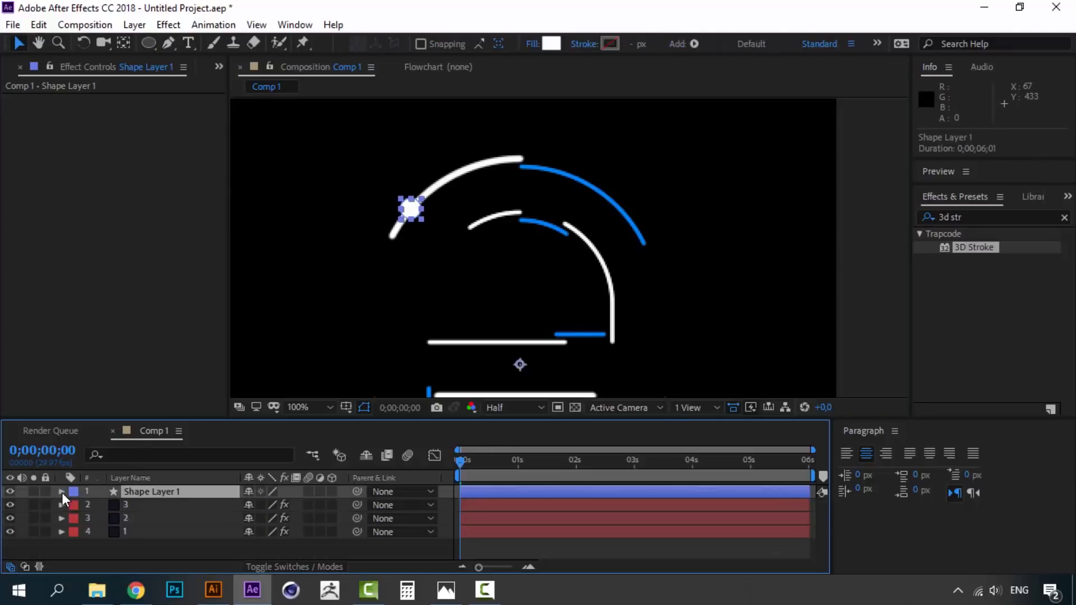
pyautogui.press('p')
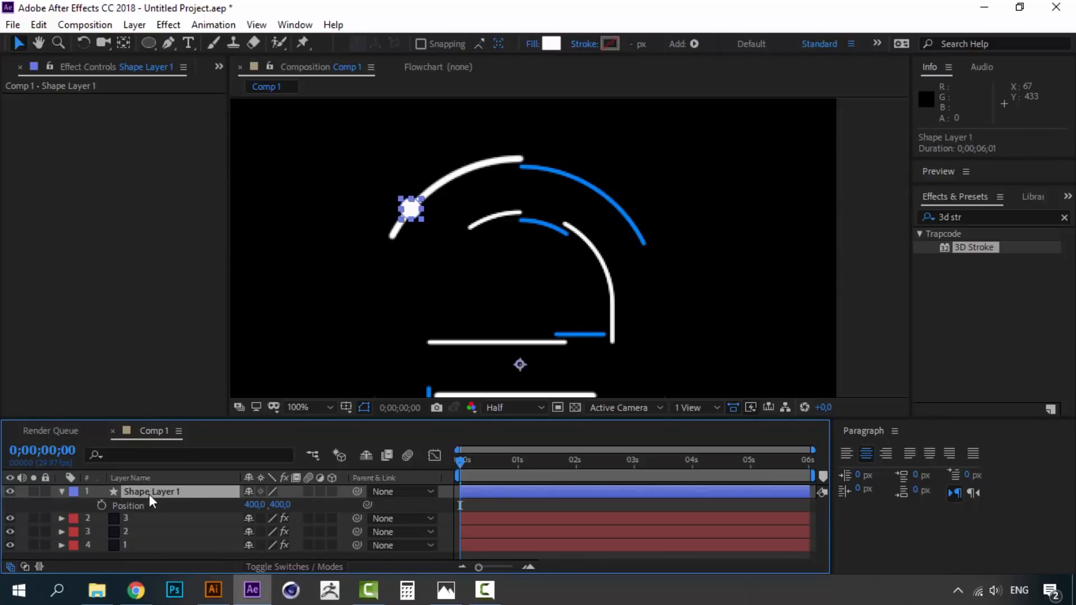
pyautogui.press('Return')
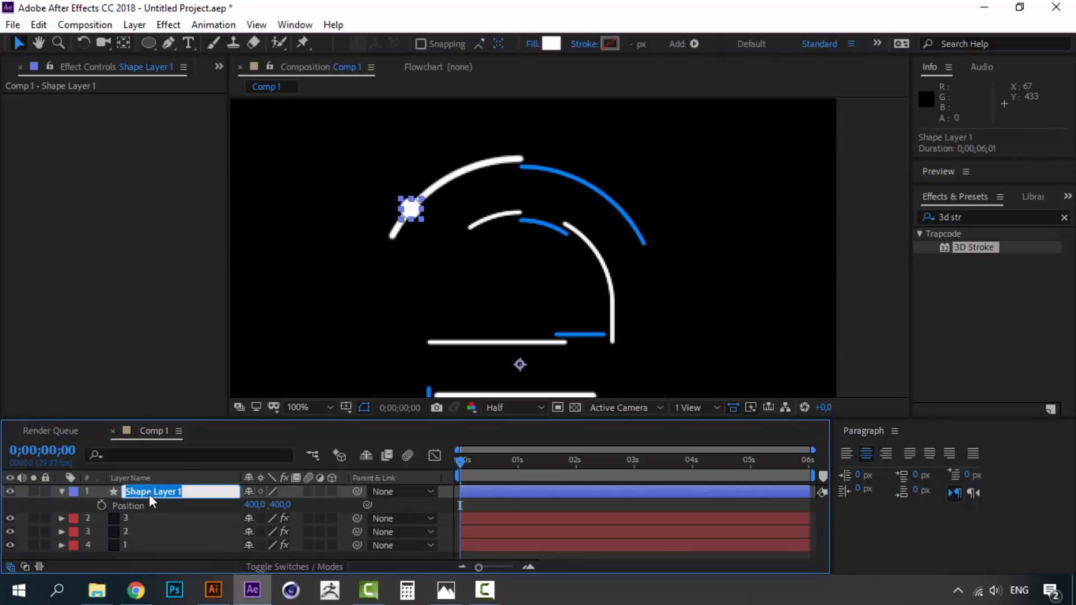
pyautogui.click(223, 532)
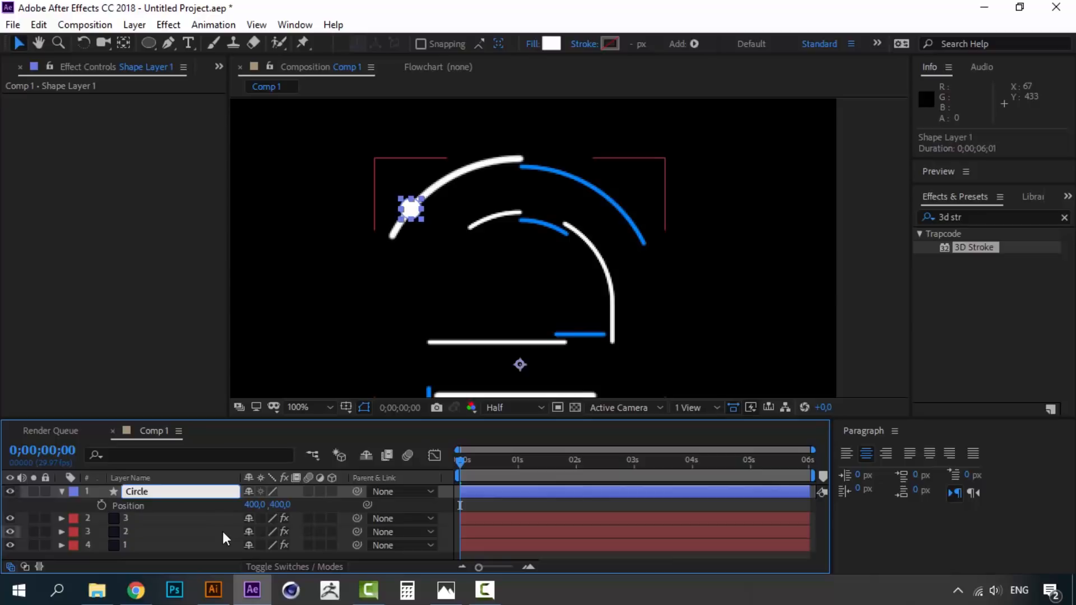
pyautogui.click(183, 491)
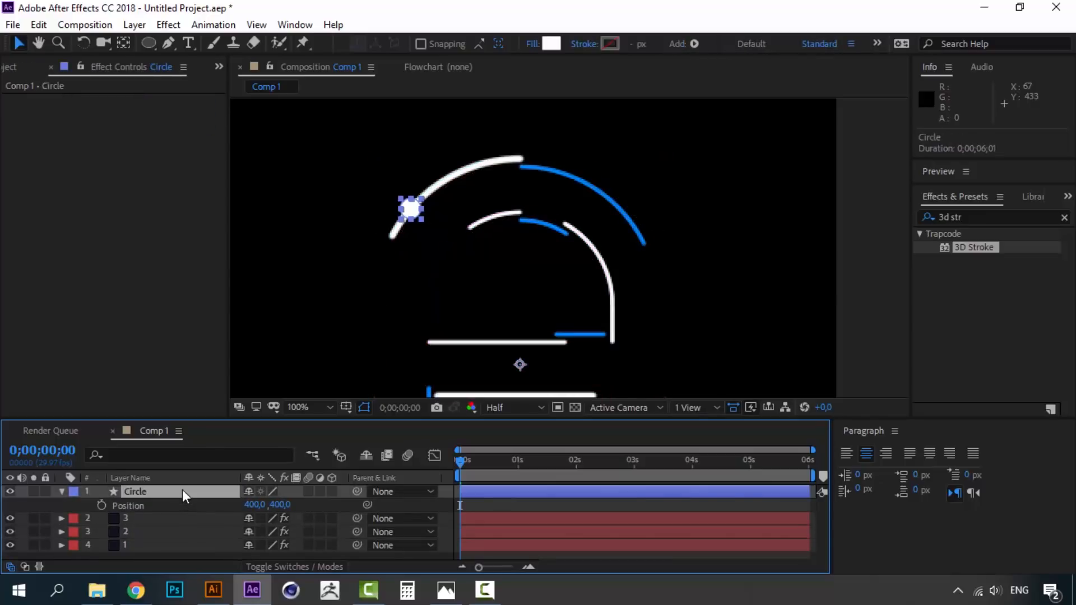
# - Expand mask 1 of layer 3 and copy its Mask Path
pyautogui.click(62, 519)
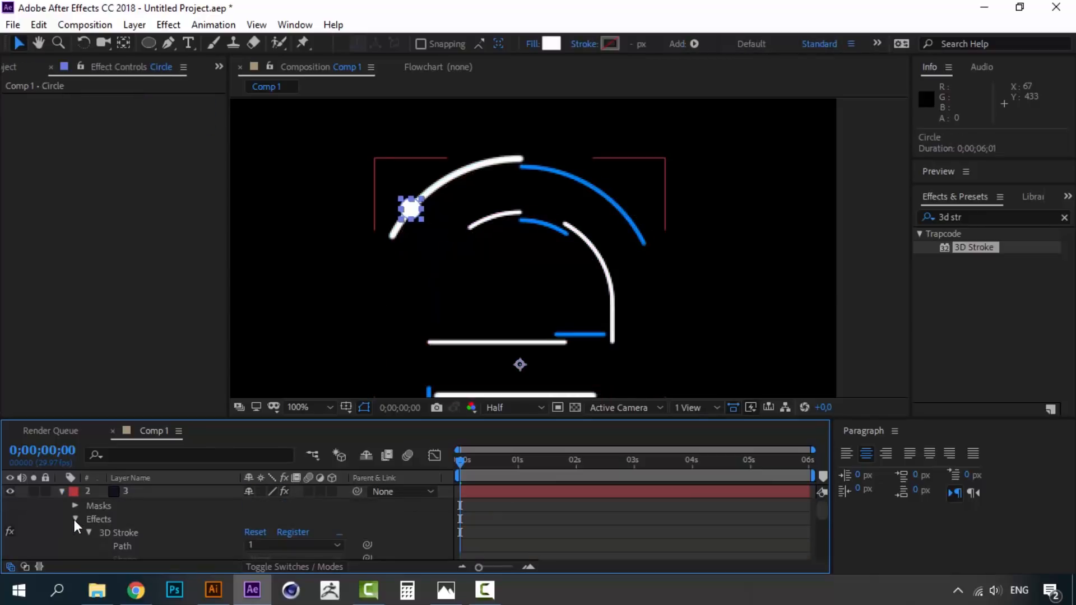
pyautogui.click(75, 520)
pyautogui.click(75, 519)
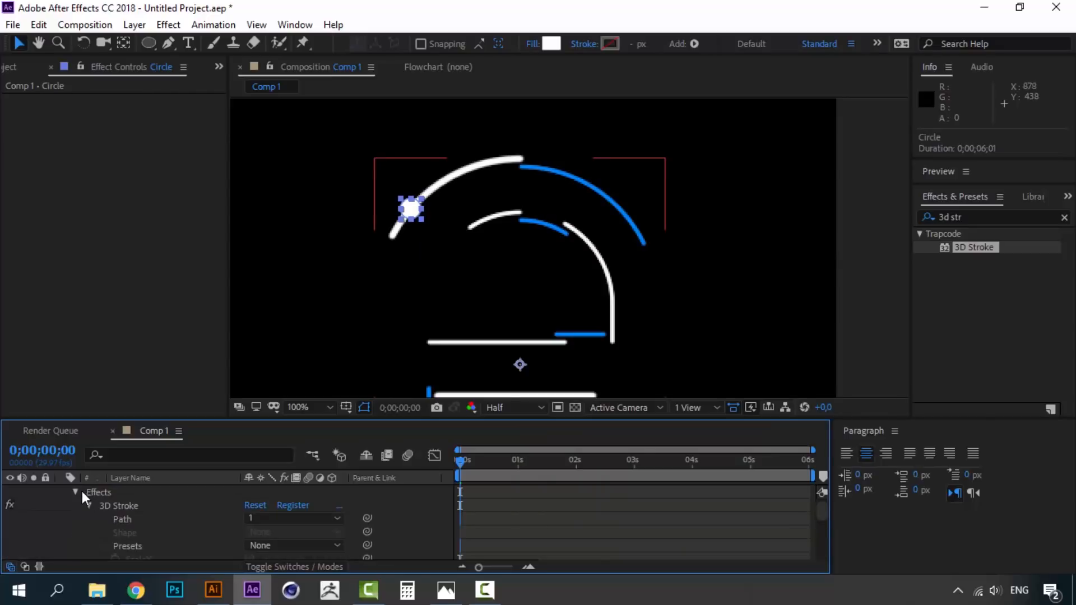
pyautogui.click(75, 492)
pyautogui.click(75, 499)
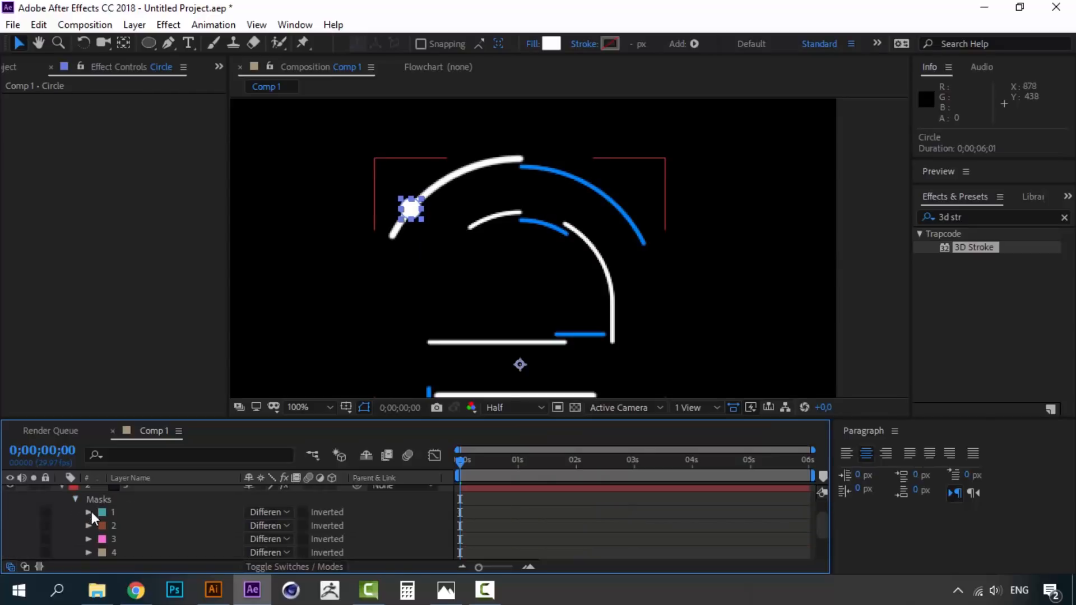
pyautogui.click(114, 512)
pyautogui.click(88, 512)
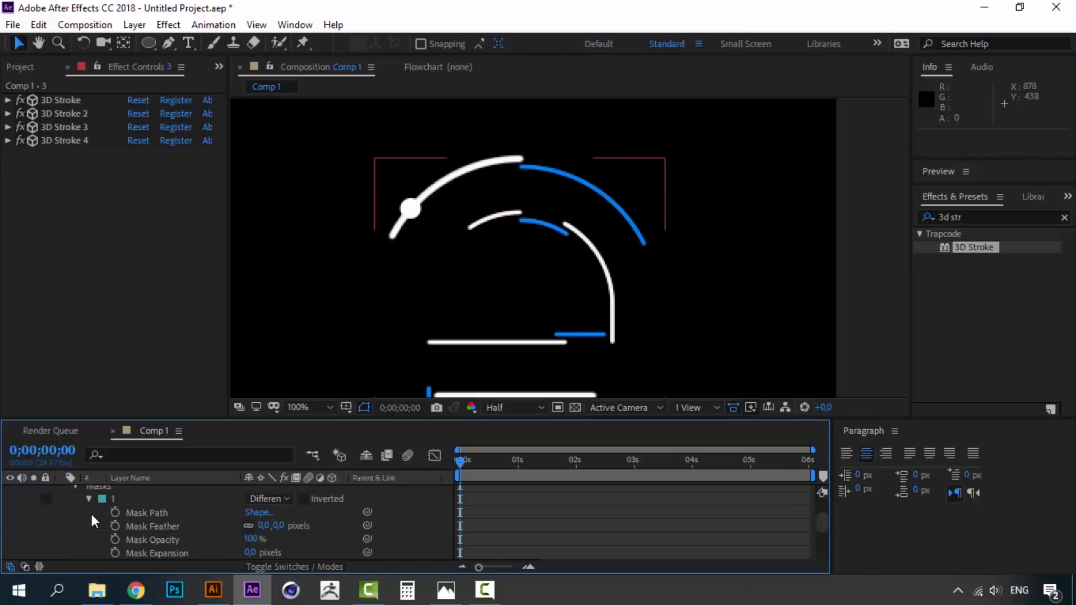
pyautogui.click(157, 514)
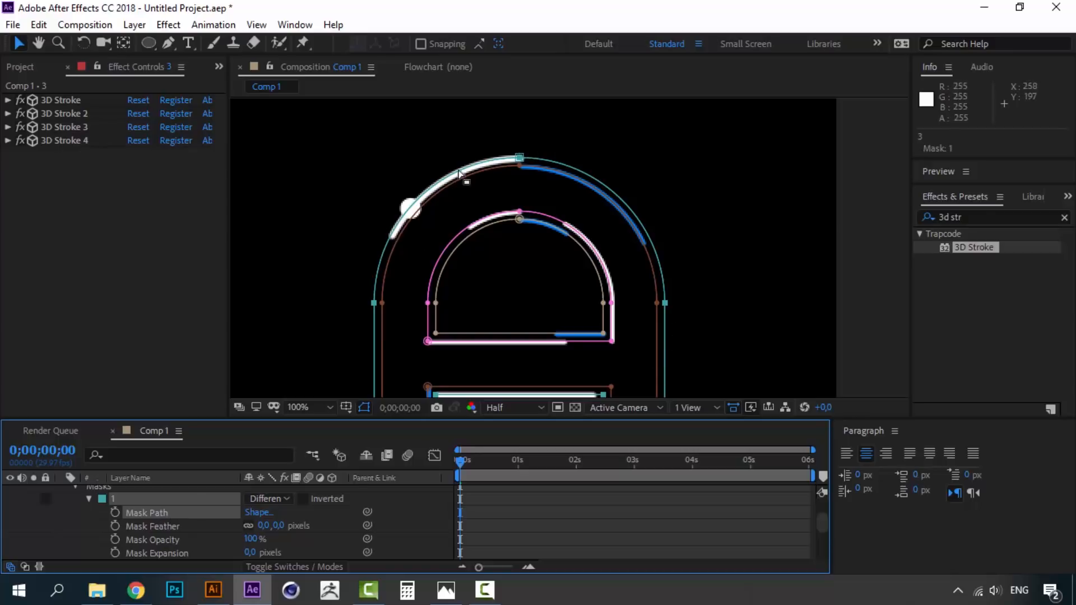
pyautogui.click(148, 512)
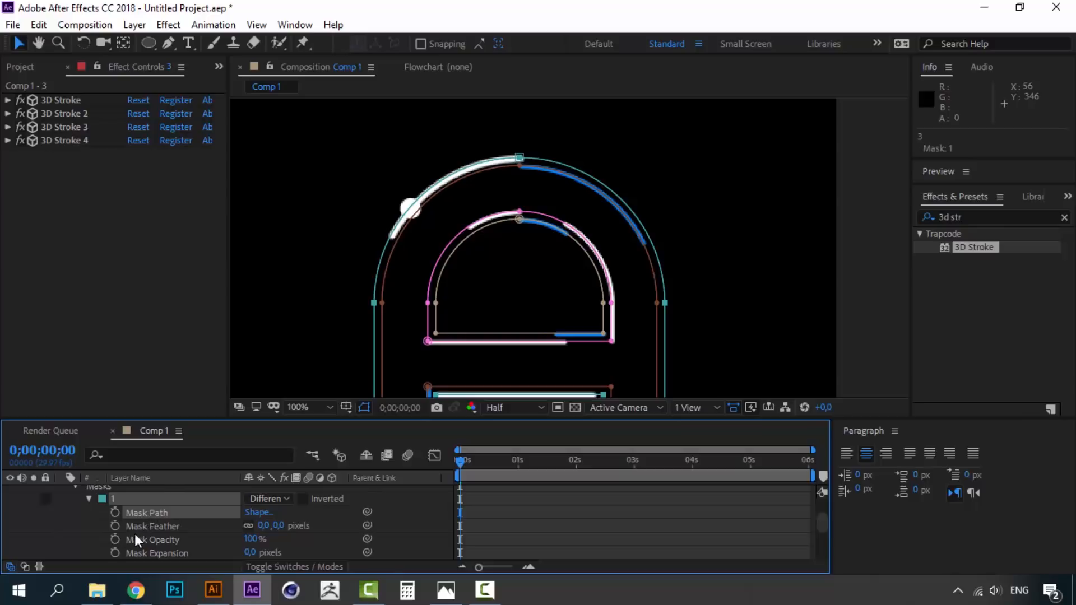
# - Paste the copied mask path into the Circle layer's Position at the first frame
pyautogui.scroll(3, 133, 537)
pyautogui.click(132, 506)
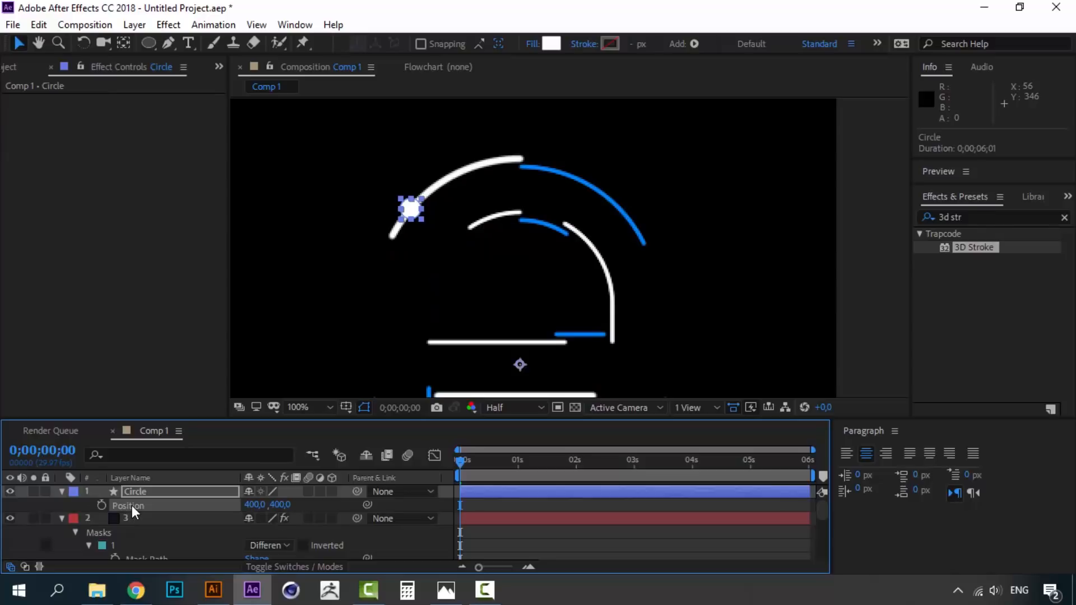
pyautogui.hotkey('ctrl', 'v')
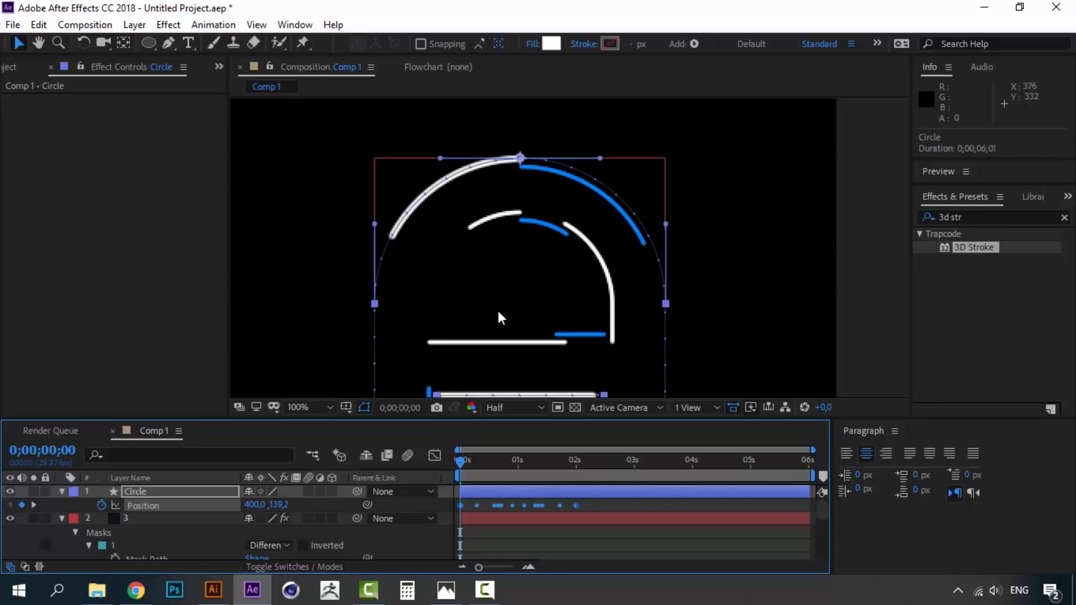
# - Preview the circle's motion along the outline of the letter A, and undo the pasted Position keyframes
pyautogui.press('h')
pyautogui.moveTo(661, 328)
pyautogui.mouseDown()
pyautogui.moveTo(643, 115)
pyautogui.moveTo(655, 317)
pyautogui.moveTo(642, 225)
pyautogui.mouseUp()
pyautogui.press('v')
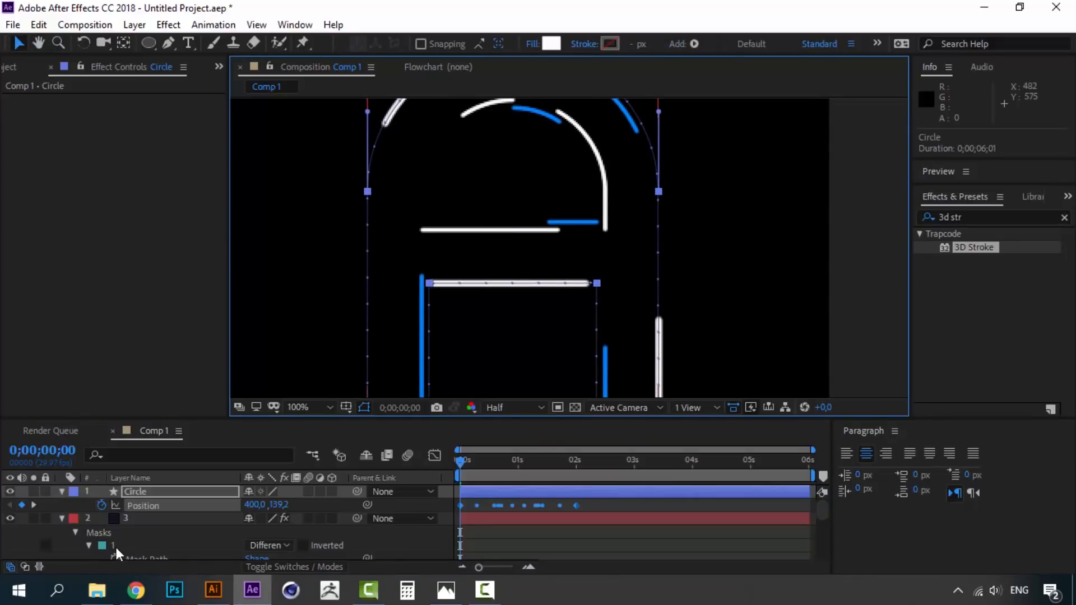
pyautogui.scroll(-2, 502, 311)
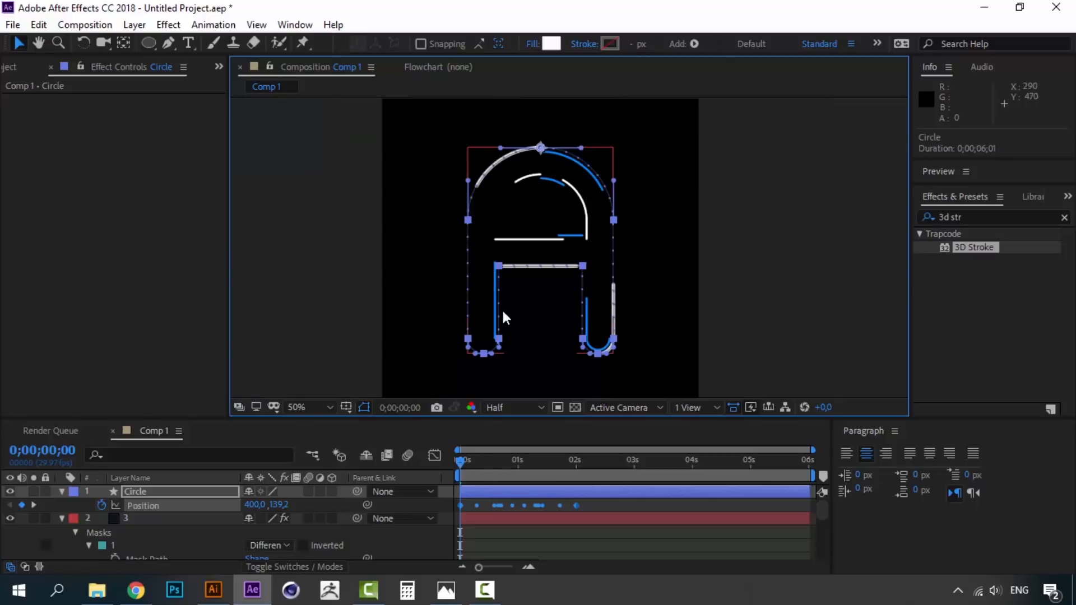
pyautogui.press('space')
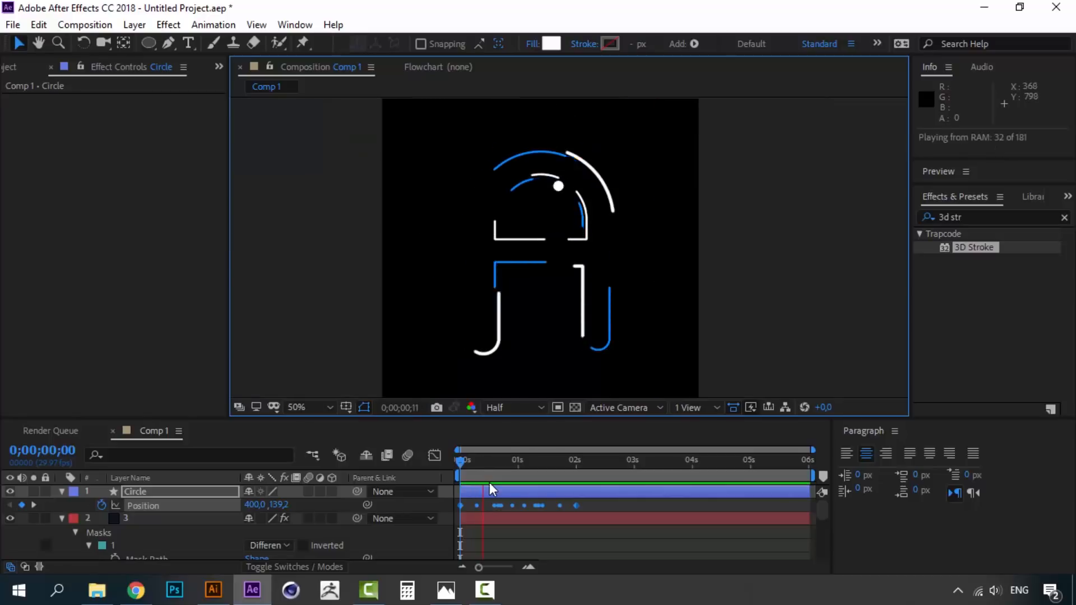
pyautogui.click(457, 459)
pyautogui.hotkey('ctrl', 'z')
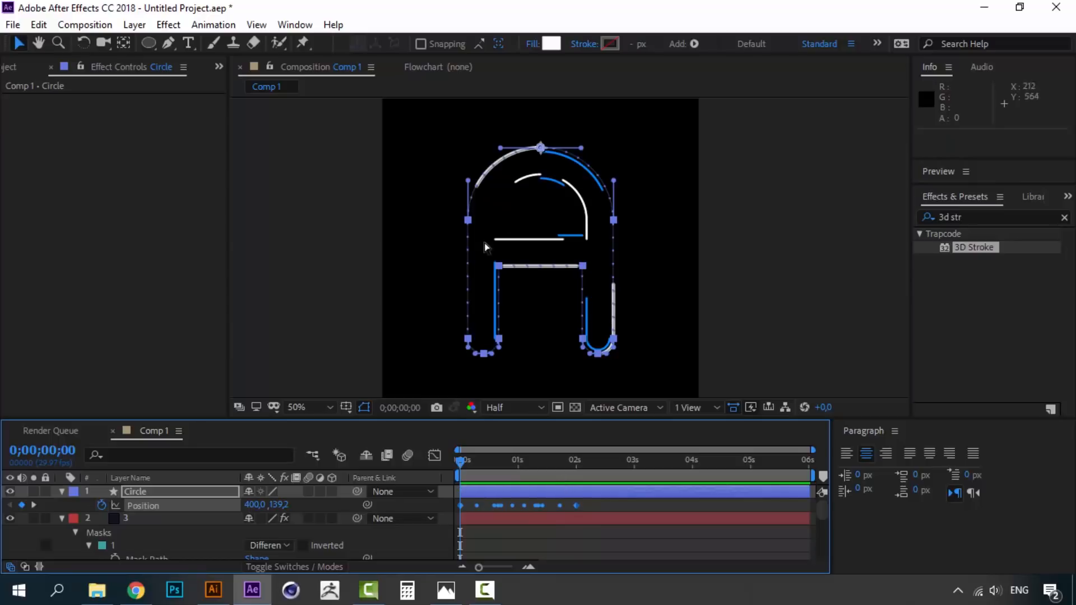
# - Move the Circle layer's anchor point onto the centre of the drawn circle
pyautogui.click(767, 298)
pyautogui.scroll(2, 492, 231)
pyautogui.click(137, 491)
pyautogui.press('h')
pyautogui.moveTo(381, 219); pyautogui.dragTo(395, 314)
pyautogui.press('v')
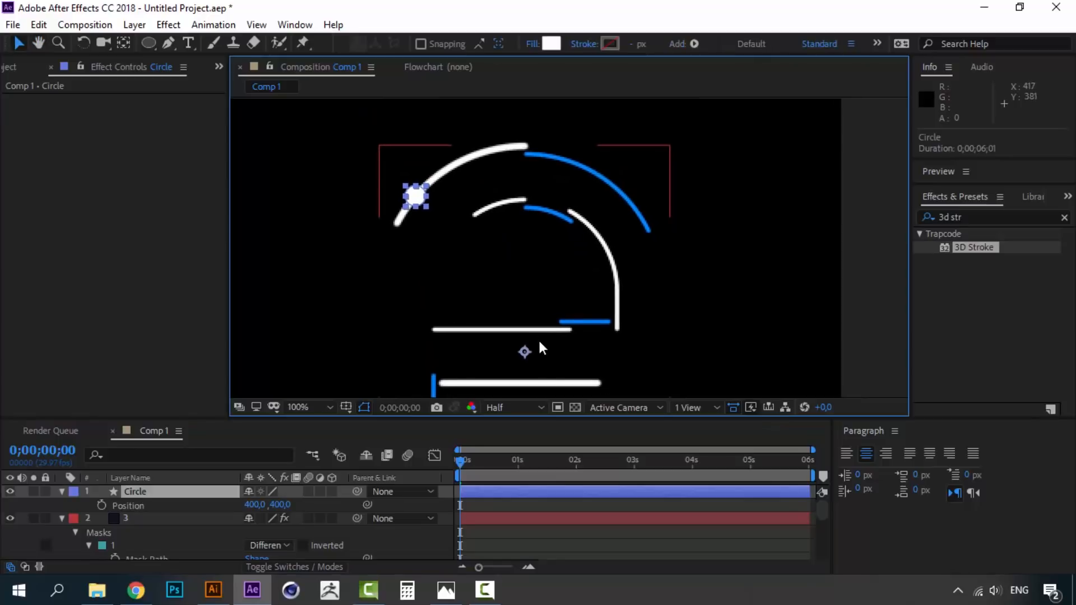
pyautogui.click(125, 43)
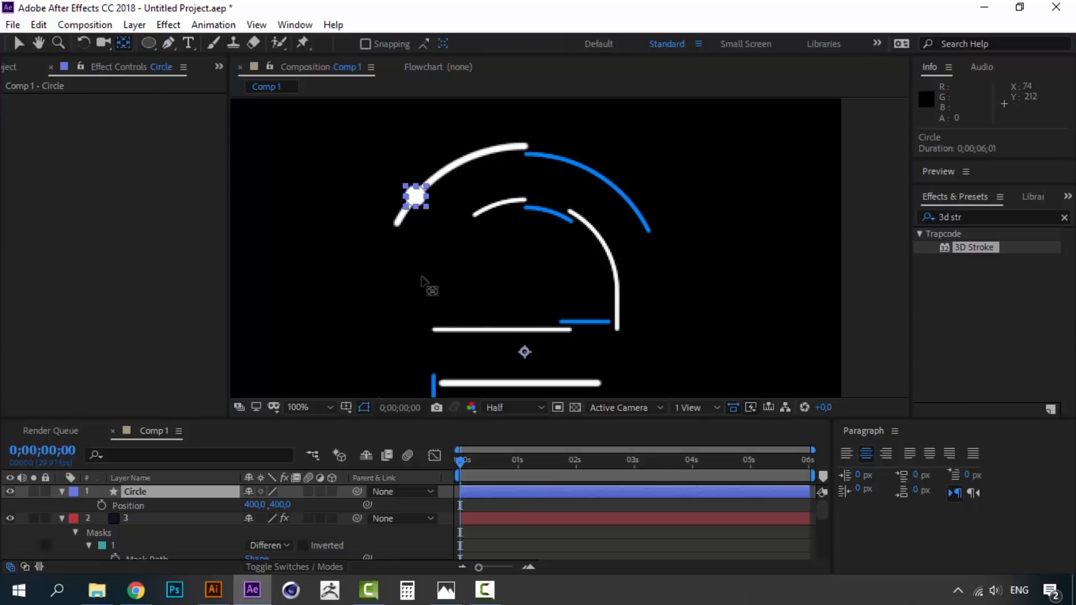
pyautogui.moveTo(525, 352); pyautogui.dragTo(417, 197)
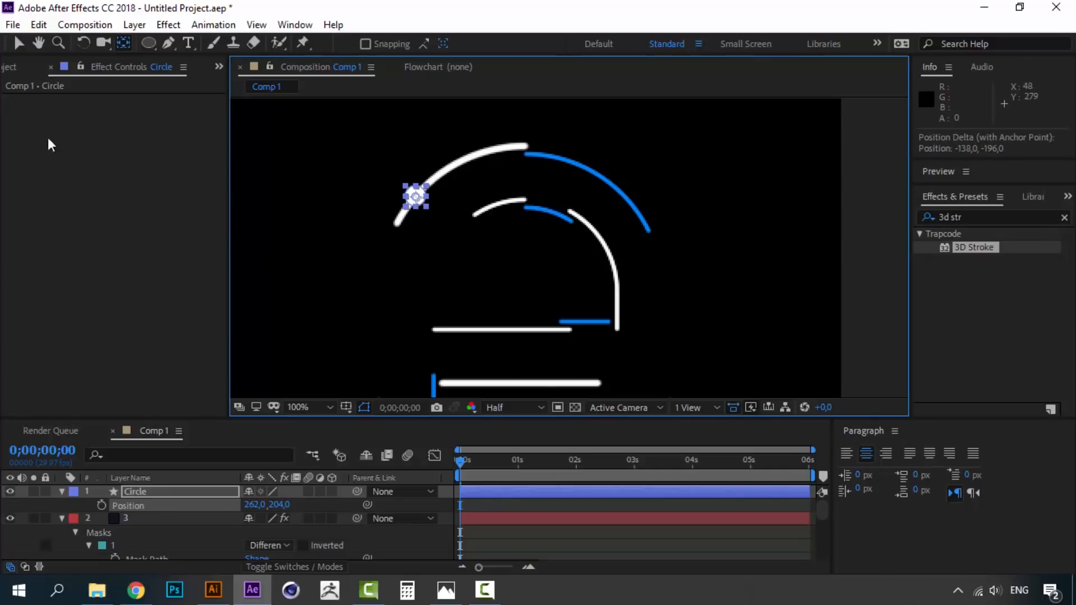
pyautogui.press('v')
# - Copy the Mask Path of mask 1 on layer 3 again and paste it into the Circle layer's Position at the first frame
pyautogui.click(121, 504)
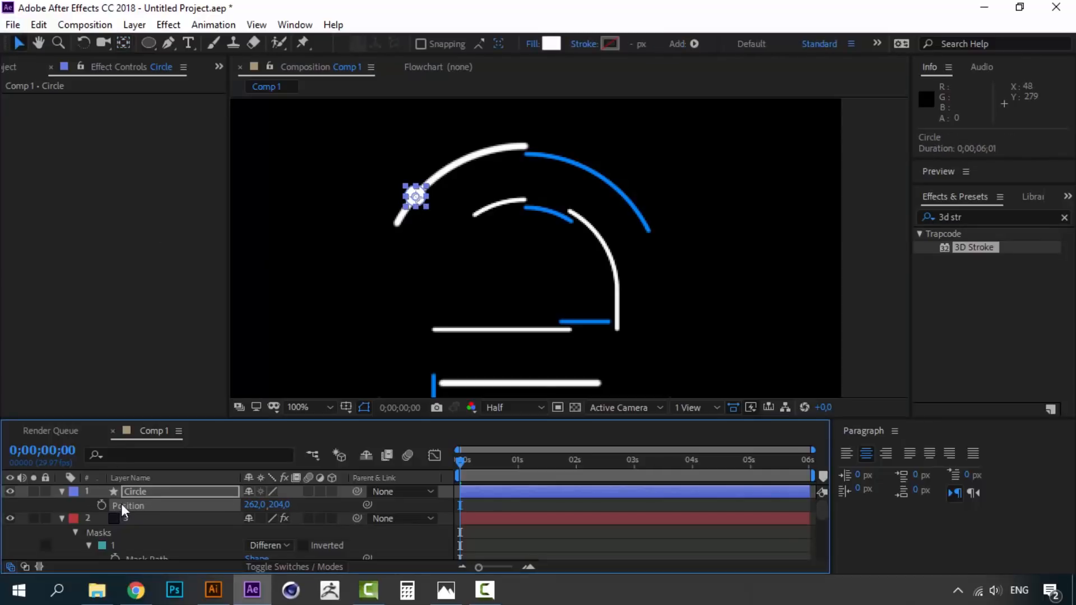
pyautogui.hotkey('ctrl', 'v')
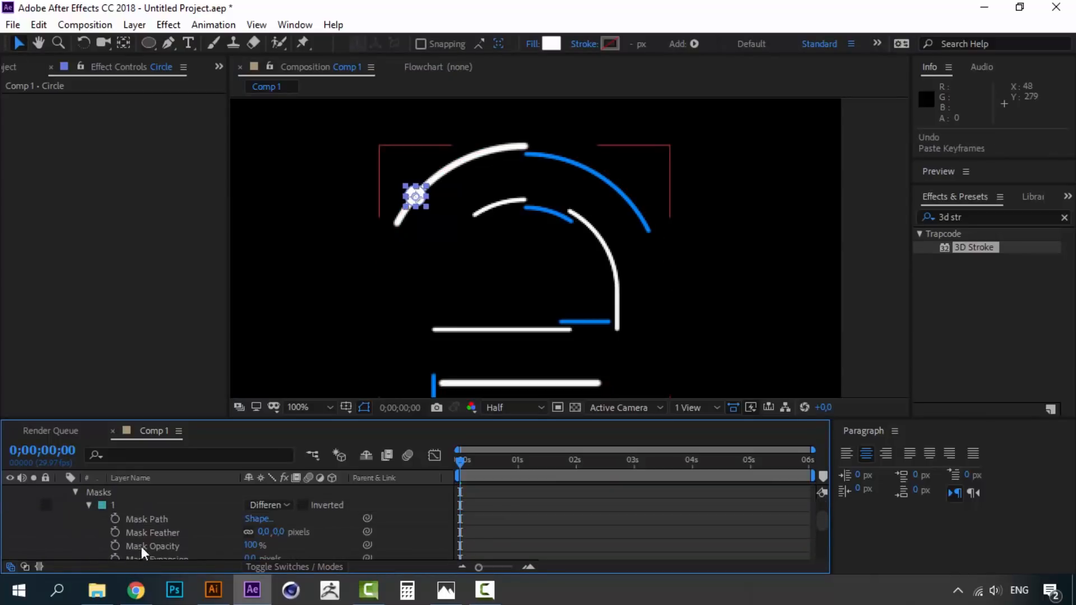
pyautogui.click(156, 519)
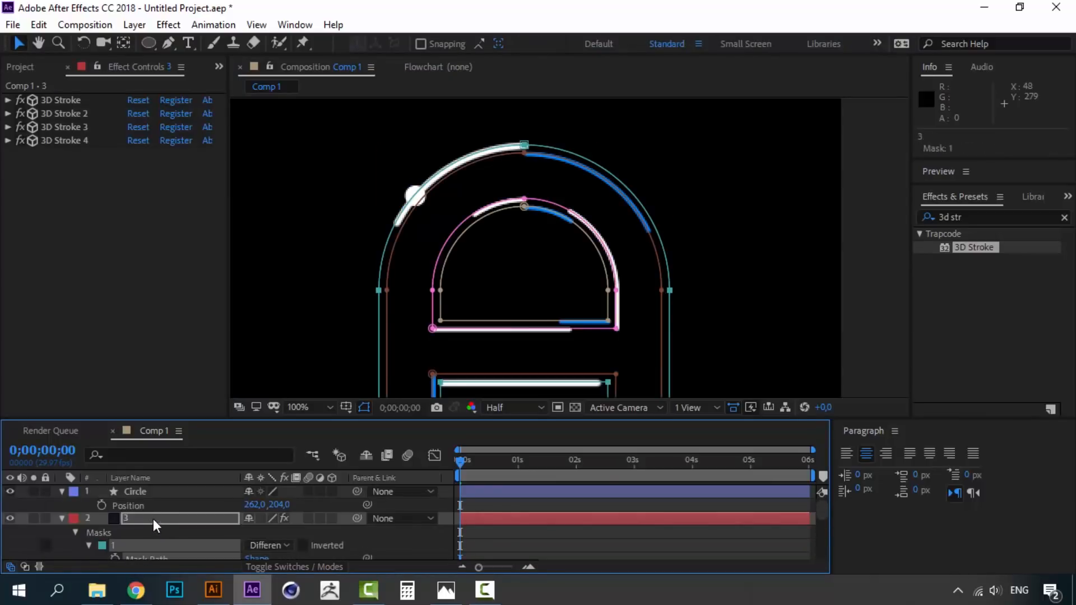
pyautogui.click(137, 504)
pyautogui.hotkey('ctrl', 'v')
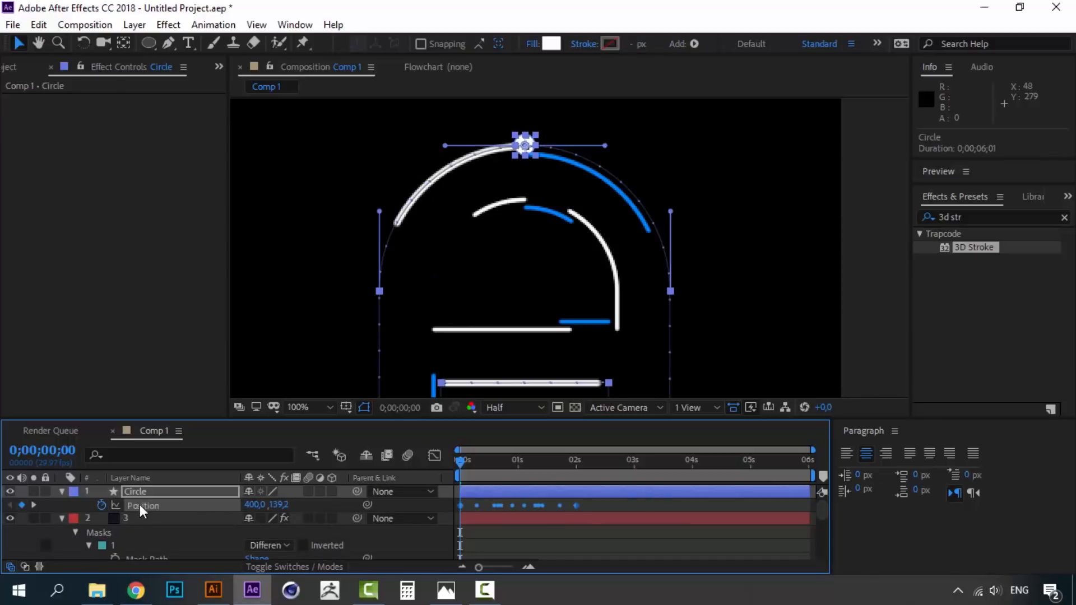
# - Preview the circle's motion, and stretch its Position keyframes so the last one falls at the end of the composition
pyautogui.press('space')
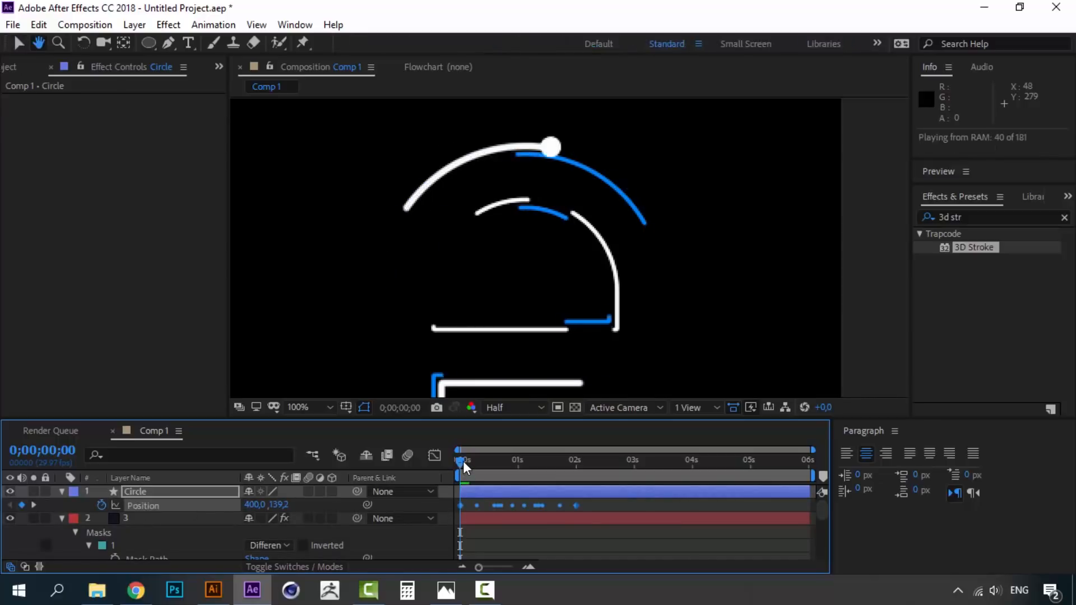
pyautogui.scroll(-2, 542, 298)
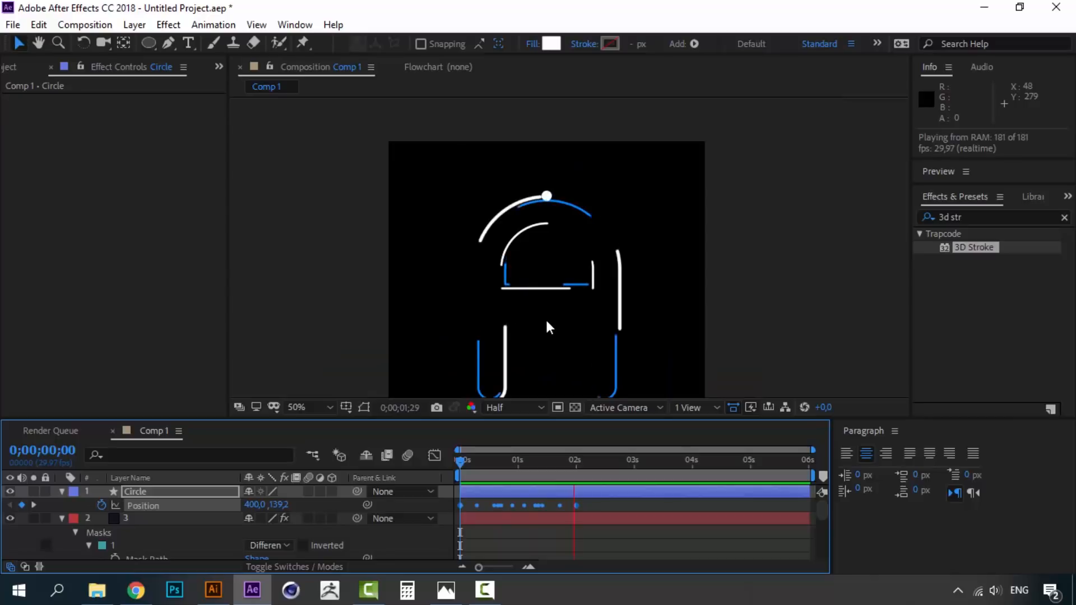
pyautogui.click(460, 462)
pyautogui.press('space')
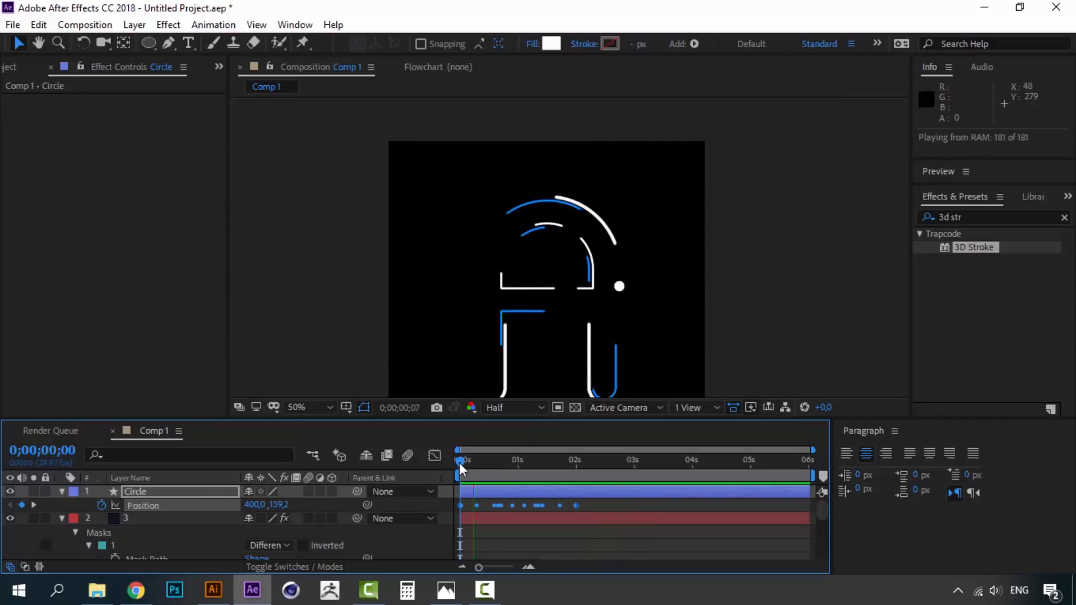
pyautogui.press('space')
pyautogui.click(600, 500)
pyautogui.moveTo(577, 506); pyautogui.dragTo(808, 499)
pyautogui.press('space')
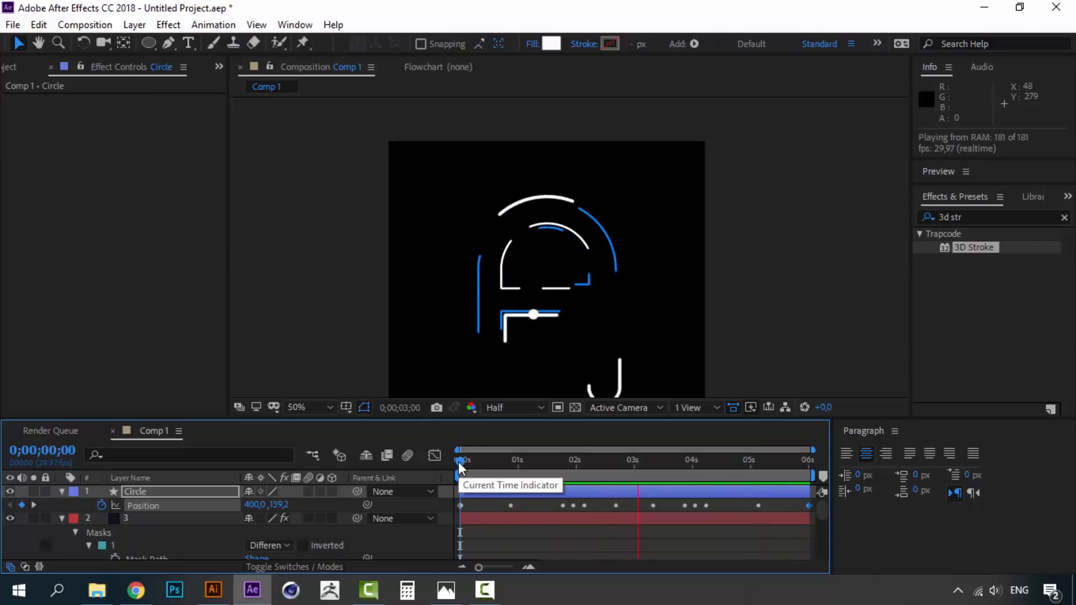
pyautogui.press('space')
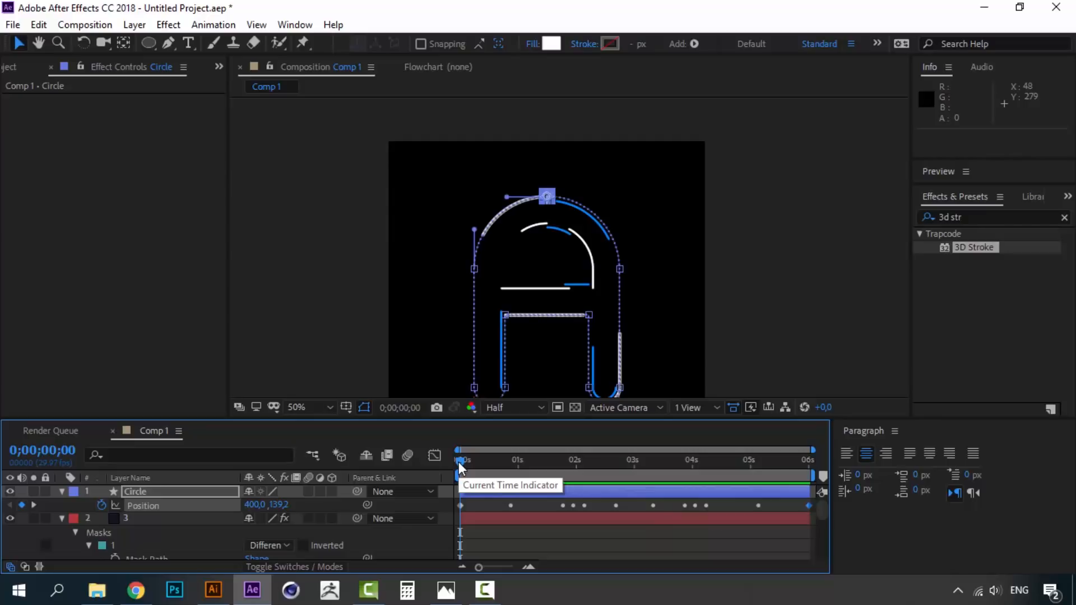
# - Duplicate the Circle layer with the copy's Position shown, and collapse the original Circle layer and layer 3
pyautogui.click(130, 493)
pyautogui.hotkey('ctrl', 'd')
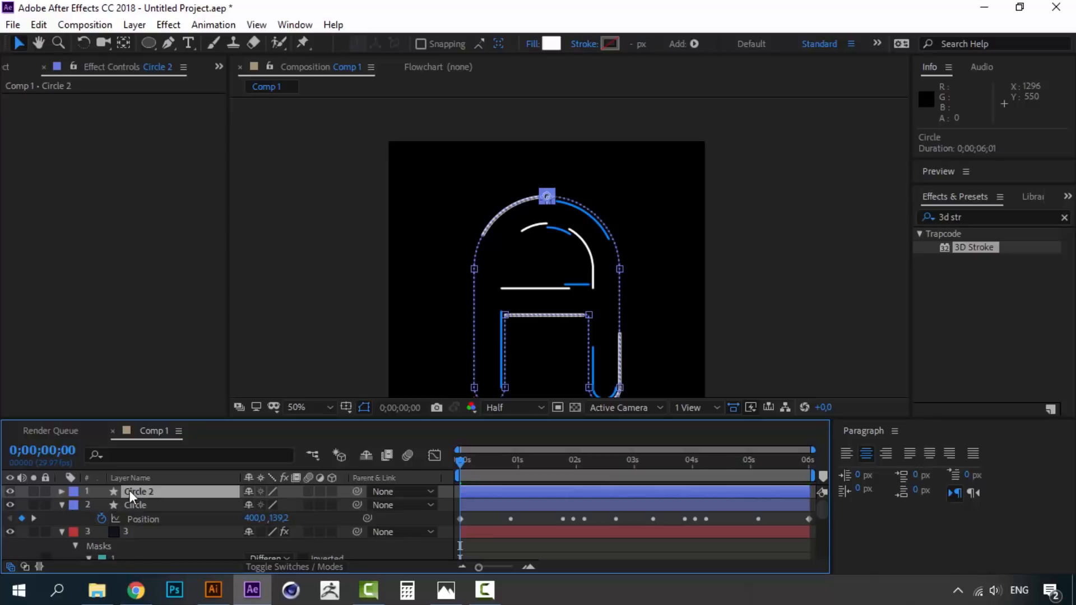
pyautogui.press('p')
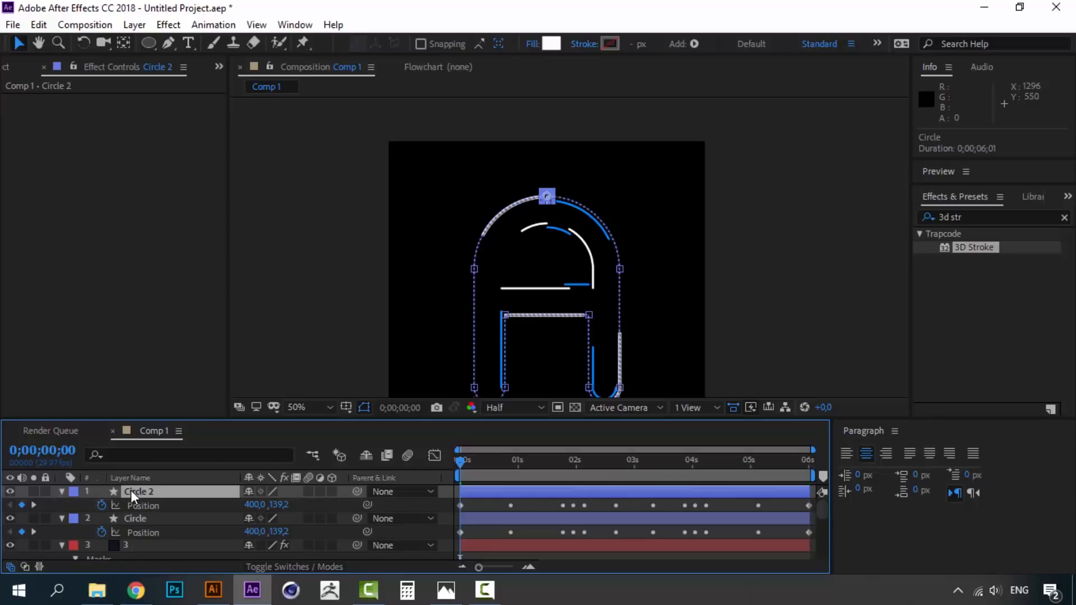
pyautogui.click(60, 518)
pyautogui.scroll(-3, 65, 521)
pyautogui.scroll(1, 66, 522)
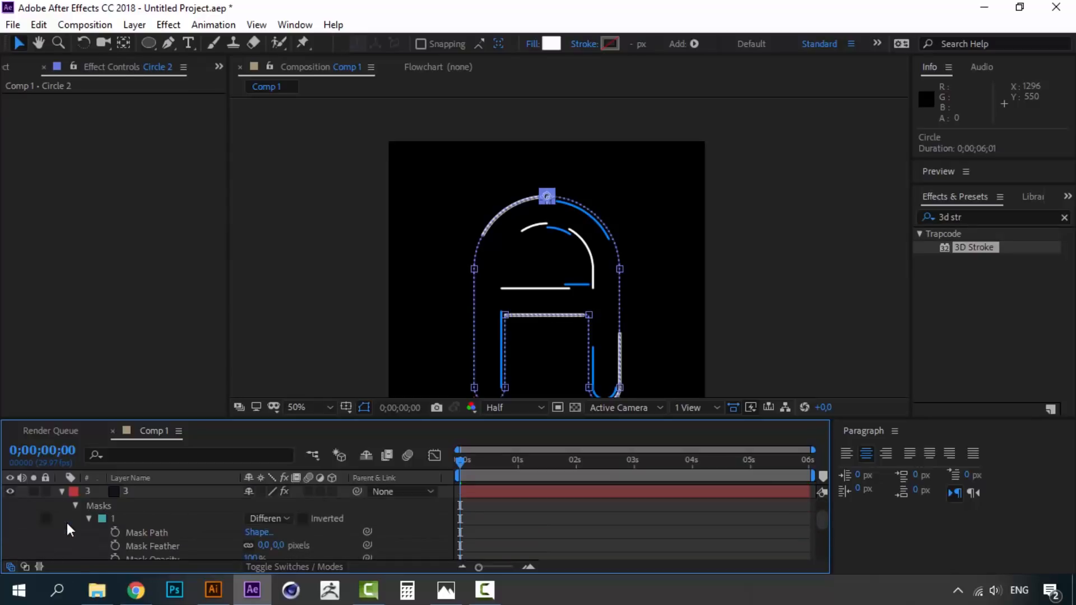
pyautogui.click(163, 533)
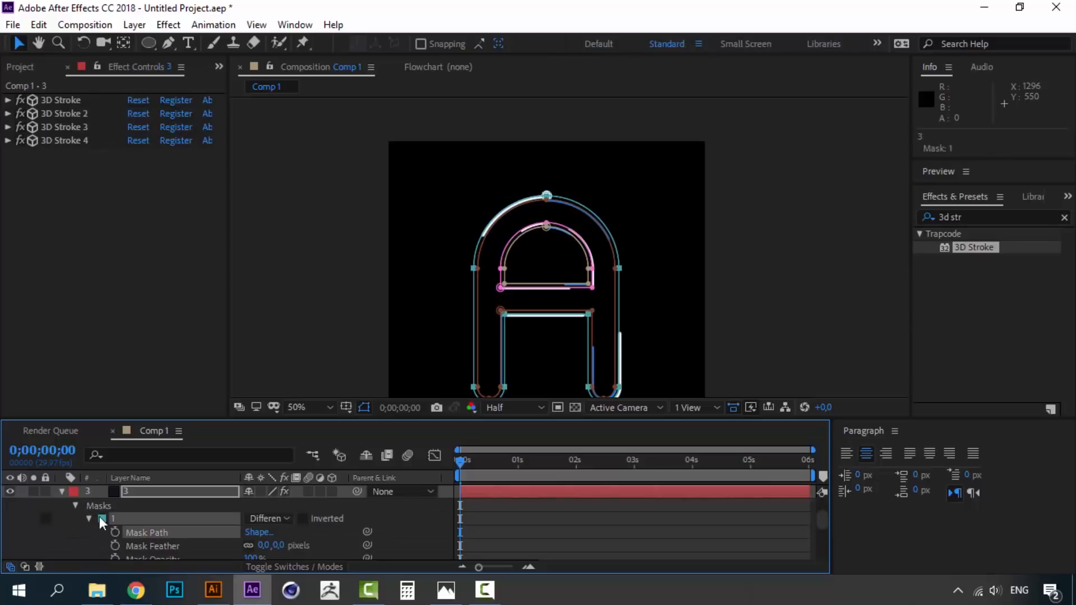
pyautogui.click(61, 491)
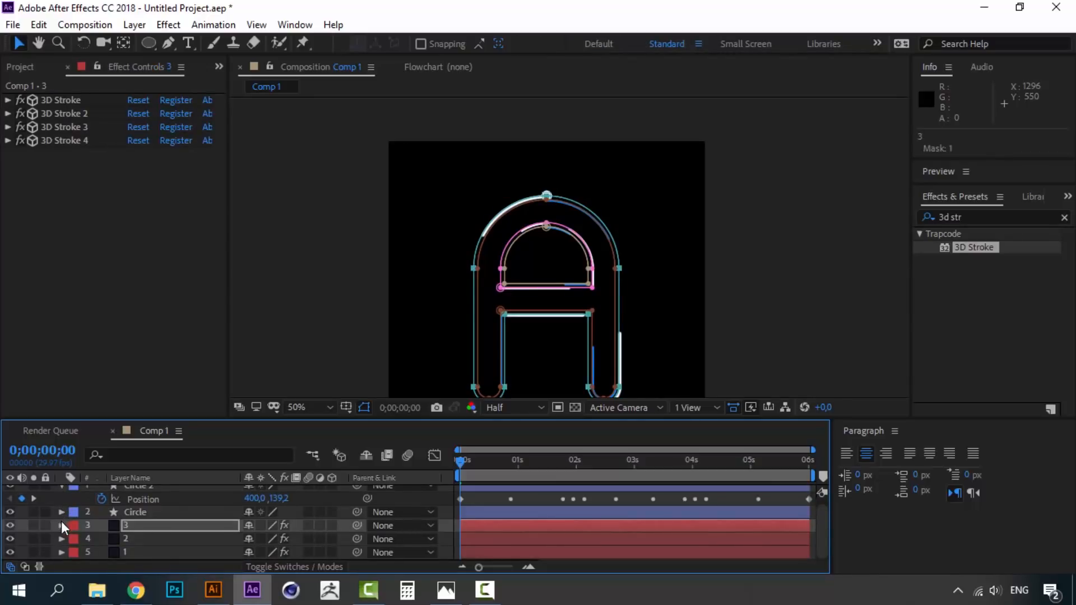
# - Expand mask 1 of layer 2 and copy its Mask Path
pyautogui.click(61, 538)
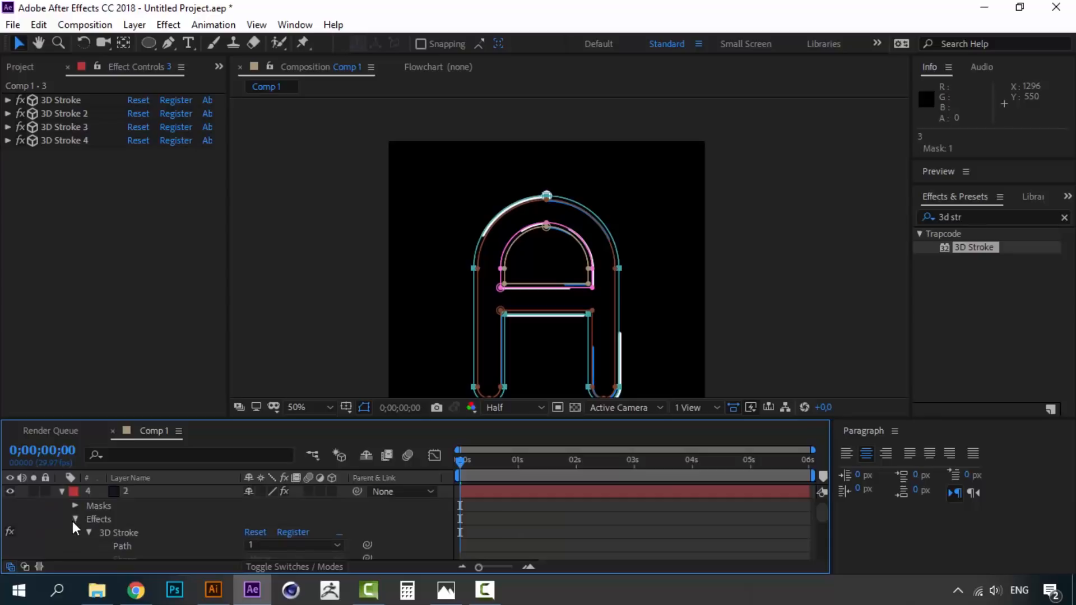
pyautogui.click(75, 518)
pyautogui.click(75, 506)
pyautogui.click(109, 512)
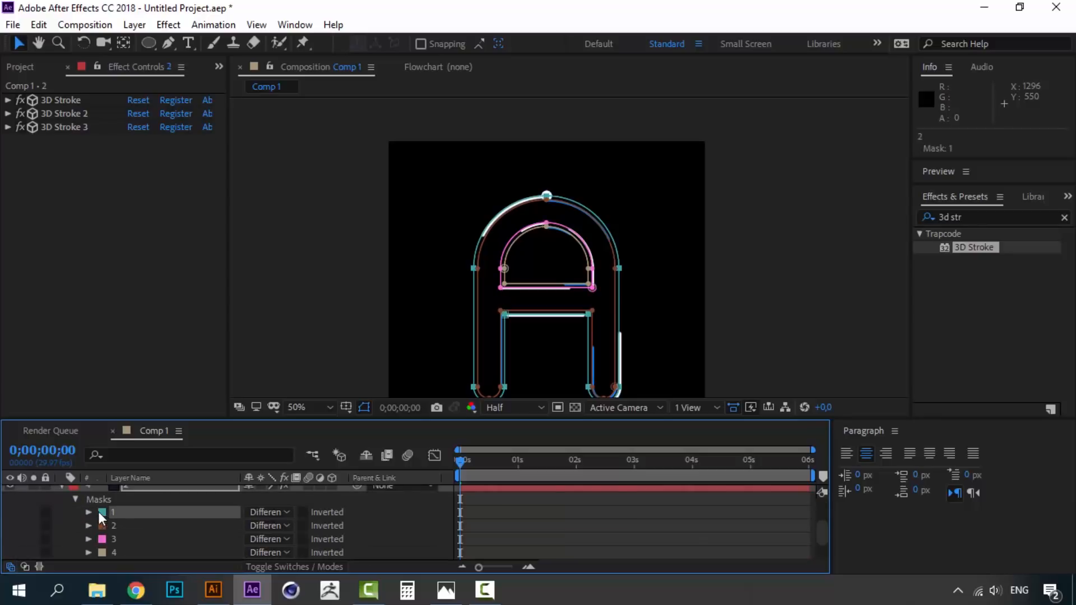
pyautogui.click(90, 512)
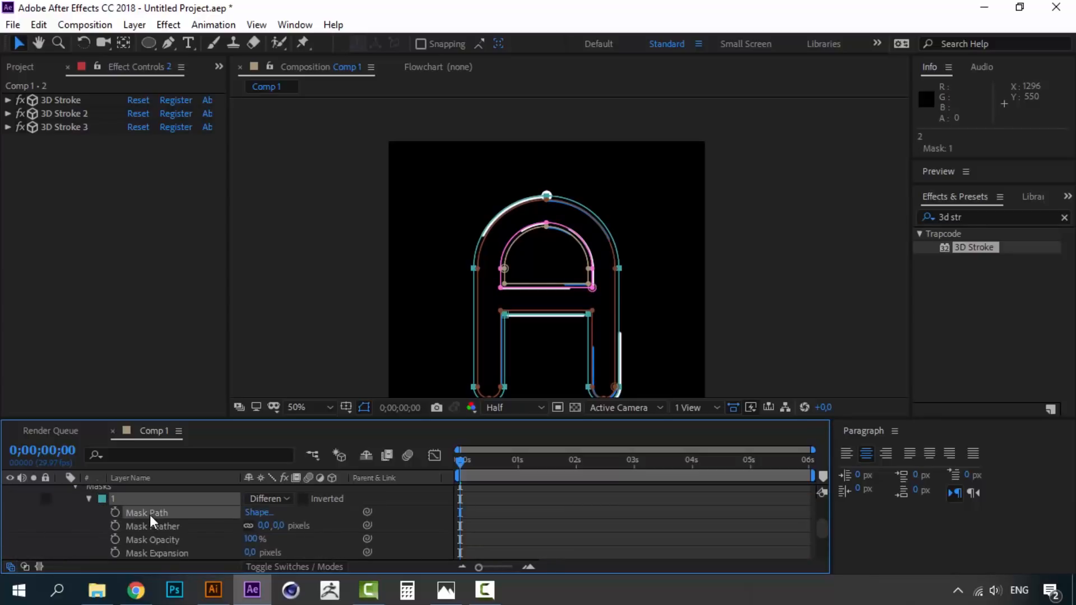
# - Clear the Position keyframes of Circle 2 and paste the copied mask path into its Position at the first frame
pyautogui.scroll(3, 149, 514)
pyautogui.click(156, 507)
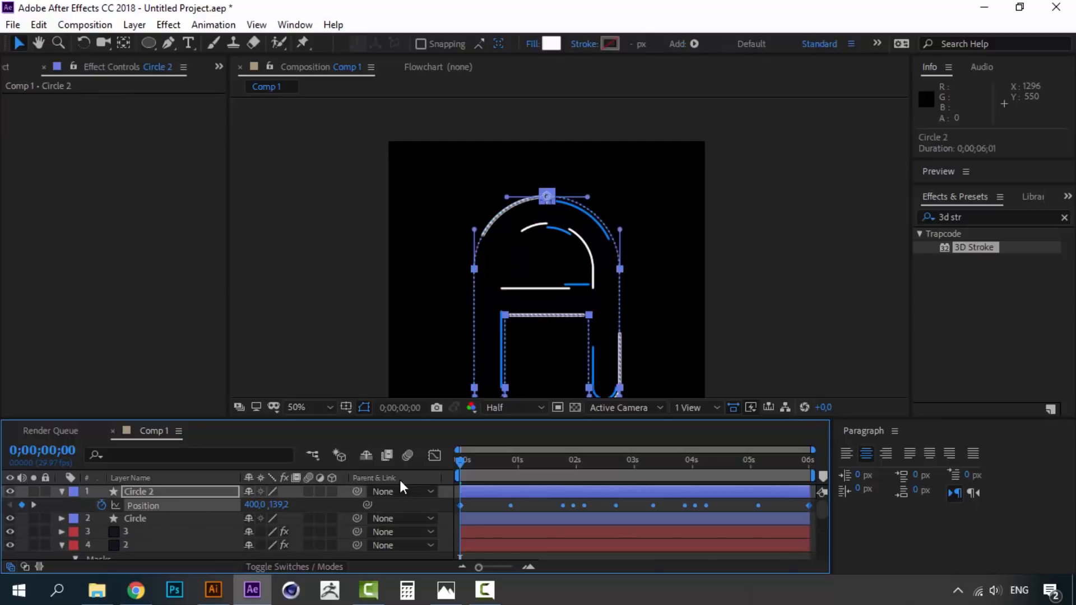
pyautogui.hotkey('ctrl', 'v')
pyautogui.hotkey('ctrl', 'z')
pyautogui.hotkey('ctrl', 'z')
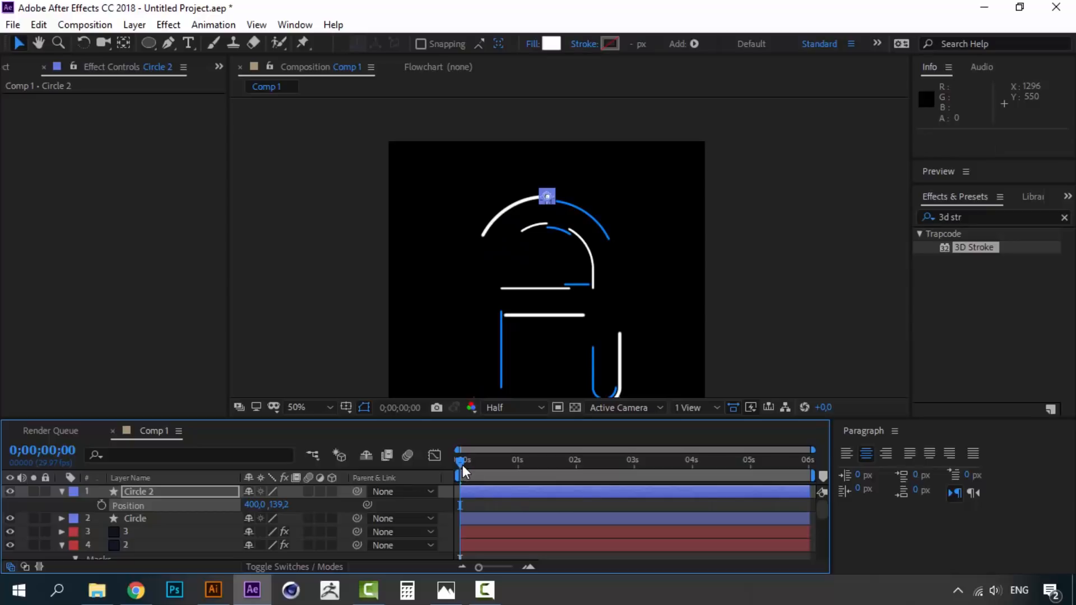
pyautogui.hotkey('ctrl', 'v')
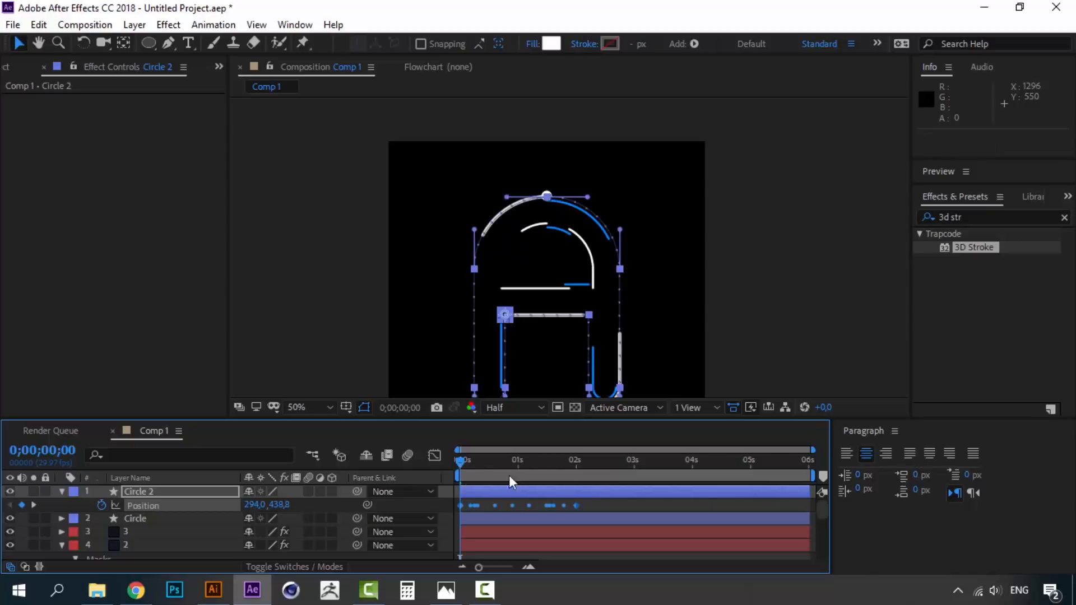
# - Stretch Circle 2's Position keyframes to the end of the composition and preview both circles
pyautogui.moveTo(577, 505); pyautogui.dragTo(810, 503)
pyautogui.press('space')
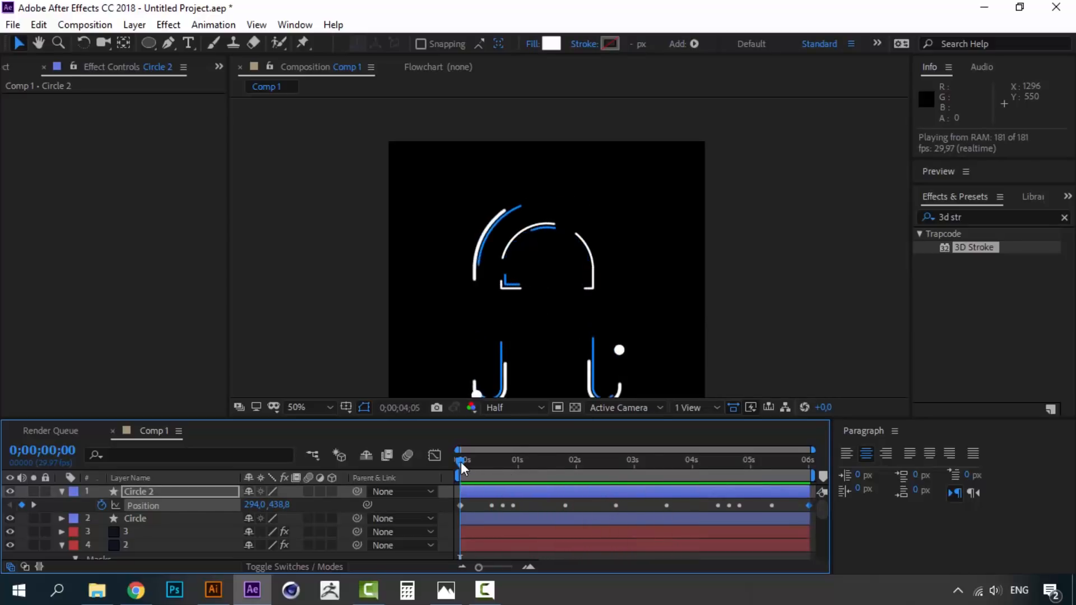
pyautogui.press('space')
# - Duplicate the Circle 2 layer and remove the Position keyframes from the copy
pyautogui.click(139, 491)
pyautogui.hotkey('ctrl', 'd')
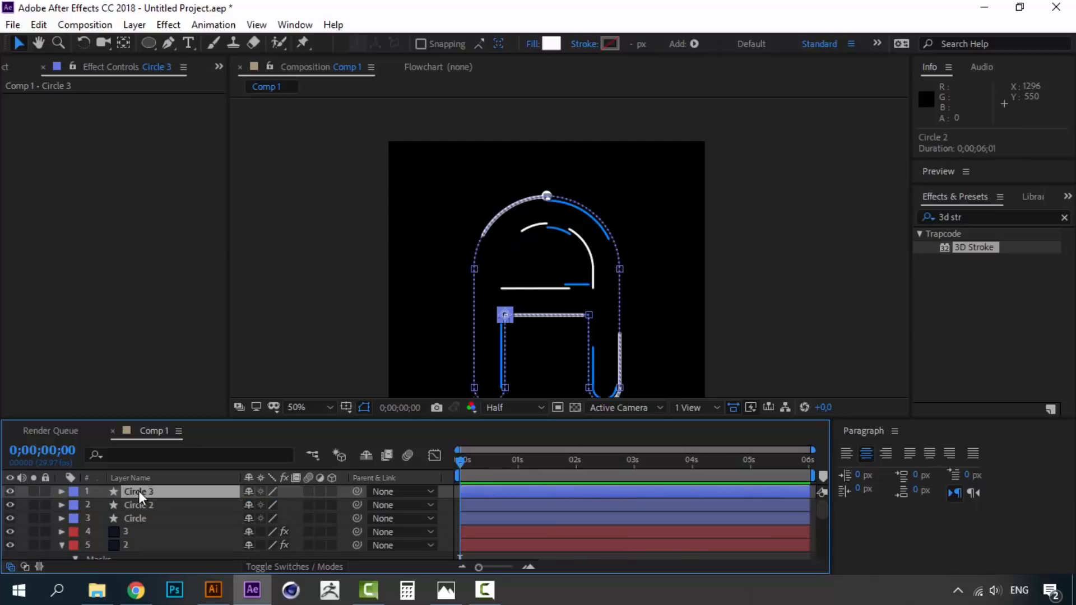
pyautogui.press('u')
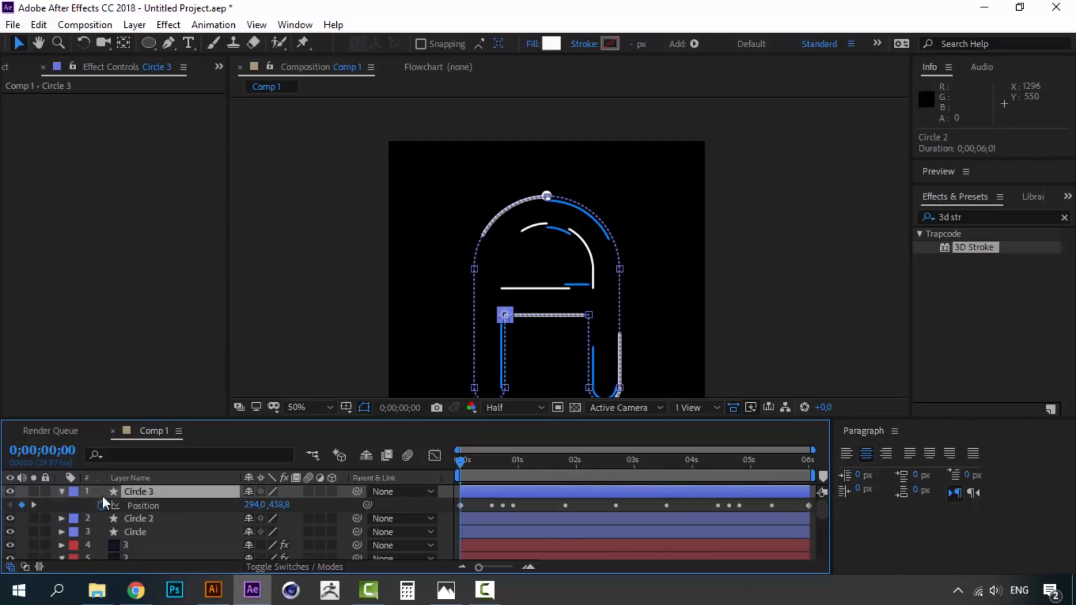
pyautogui.click(162, 507)
pyautogui.press('Delete')
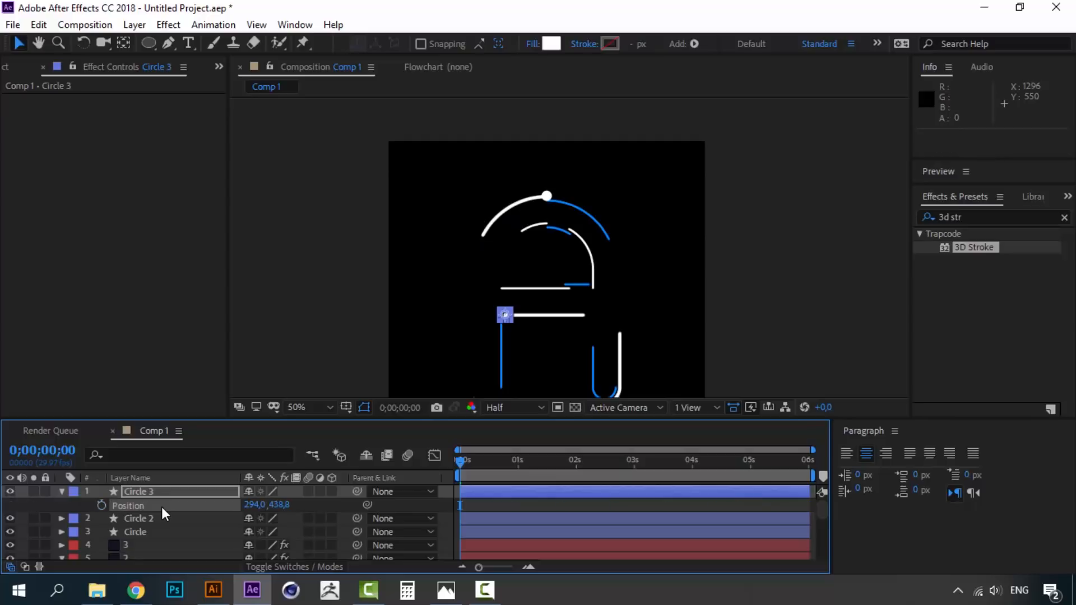
# - Collapse layer 2, expand mask 1 of layer 1, and copy its Mask Path
pyautogui.scroll(-2, 161, 507)
pyautogui.scroll(1, 146, 506)
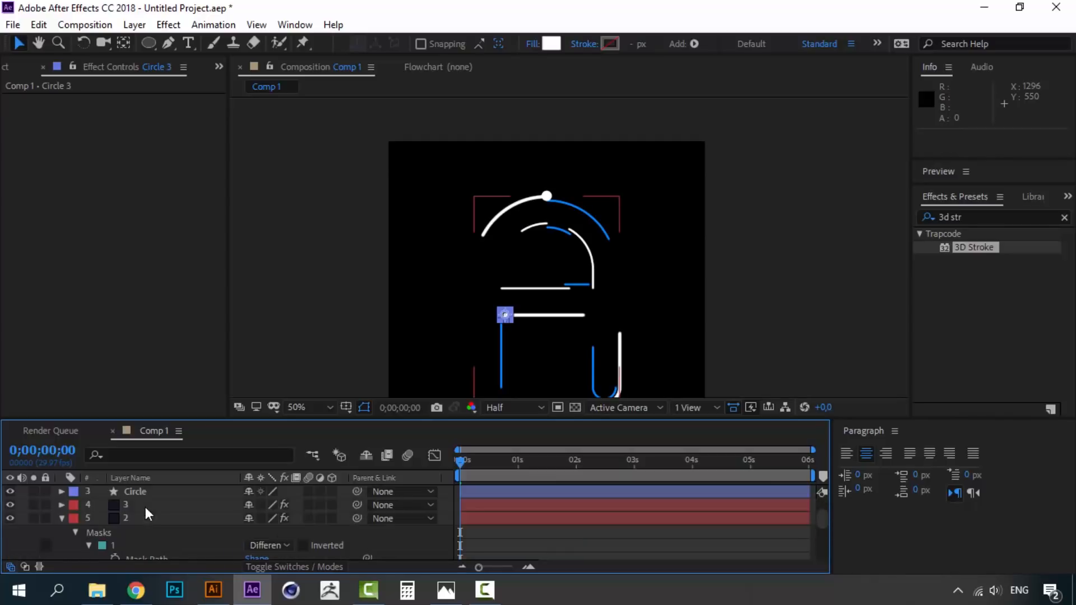
pyautogui.click(62, 518)
pyautogui.click(124, 546)
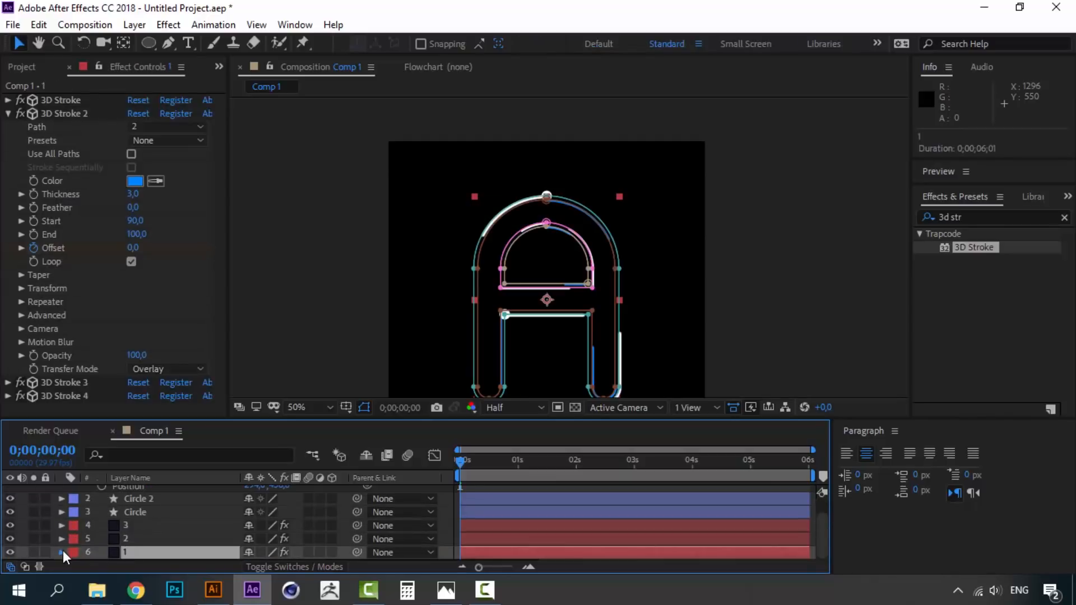
pyautogui.click(61, 552)
pyautogui.click(75, 518)
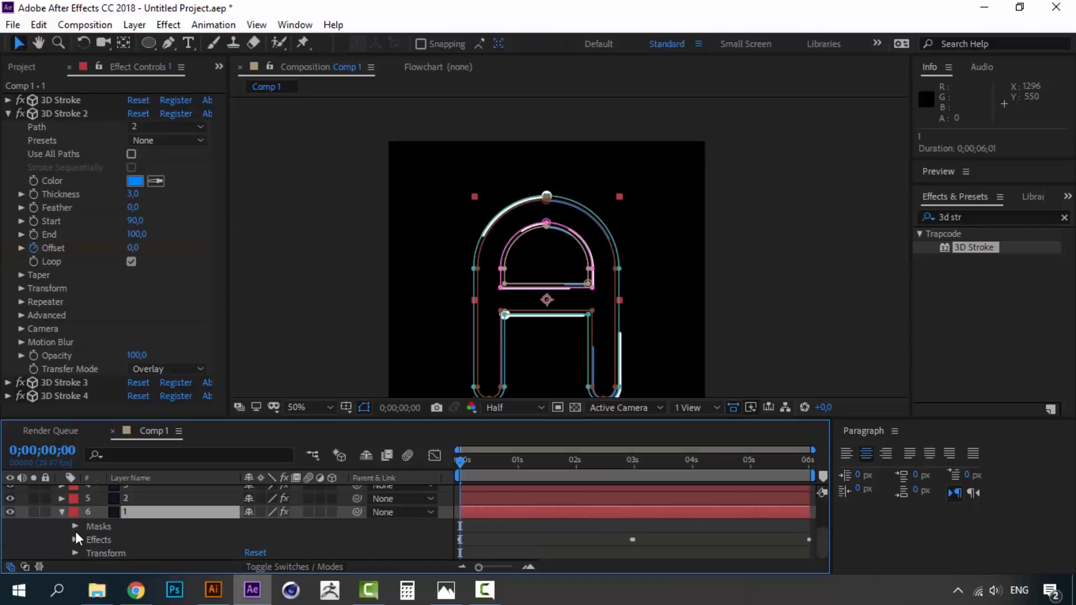
pyautogui.click(75, 526)
pyautogui.click(107, 512)
pyautogui.click(89, 510)
pyautogui.click(151, 513)
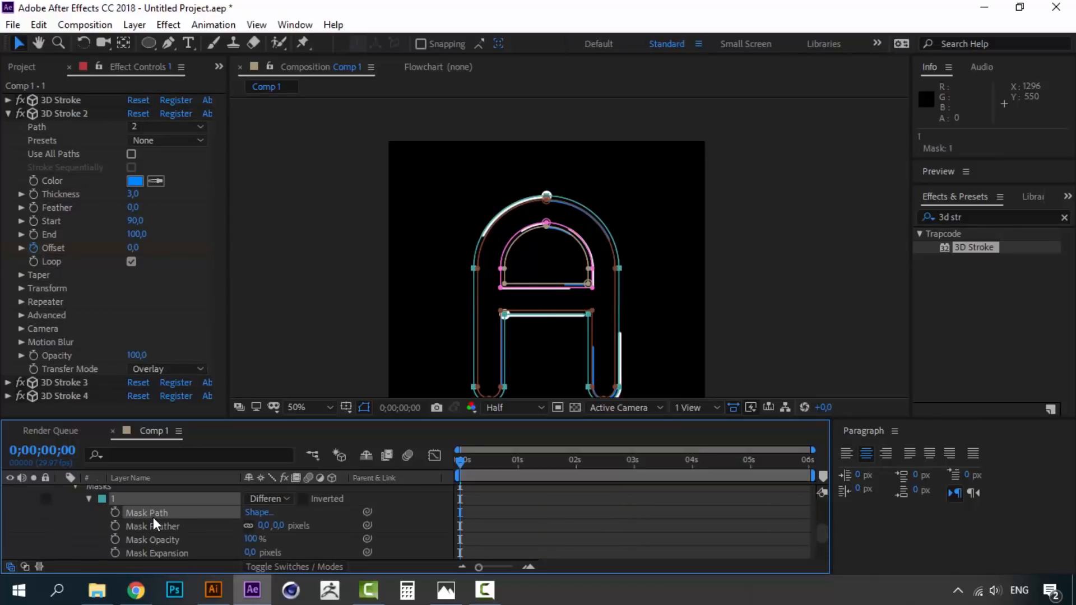
# - Paste the copied mask path into Circle 3's Position at the first frame
pyautogui.scroll(5, 152, 517)
pyautogui.click(140, 504)
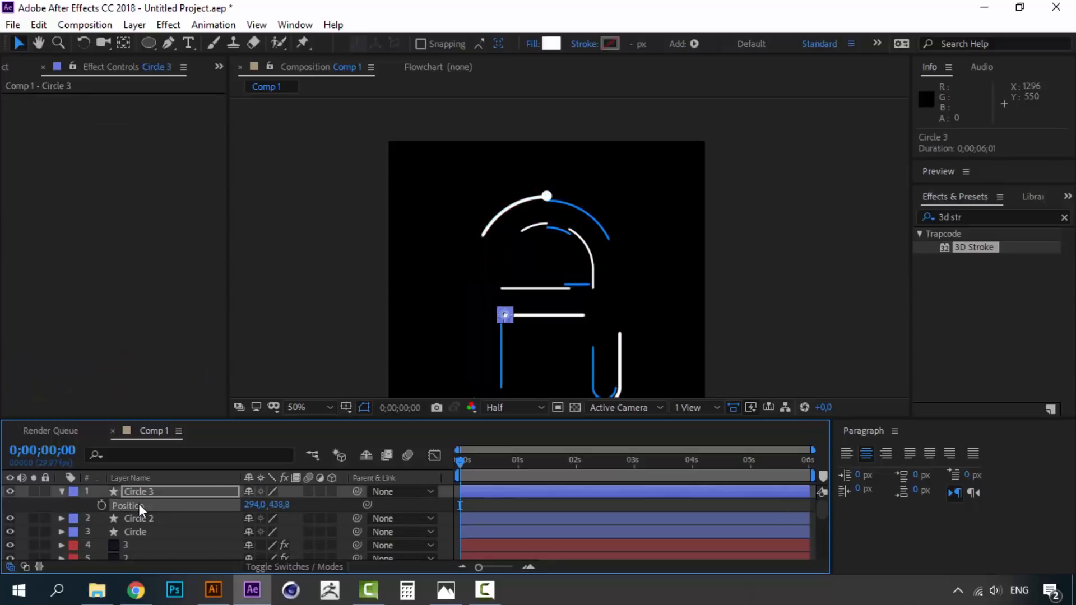
pyautogui.hotkey('ctrl', 'v')
# - Stretch Circle 3's Position keyframes to the end of the composition and preview all three circles on the whole letter
pyautogui.click(594, 507)
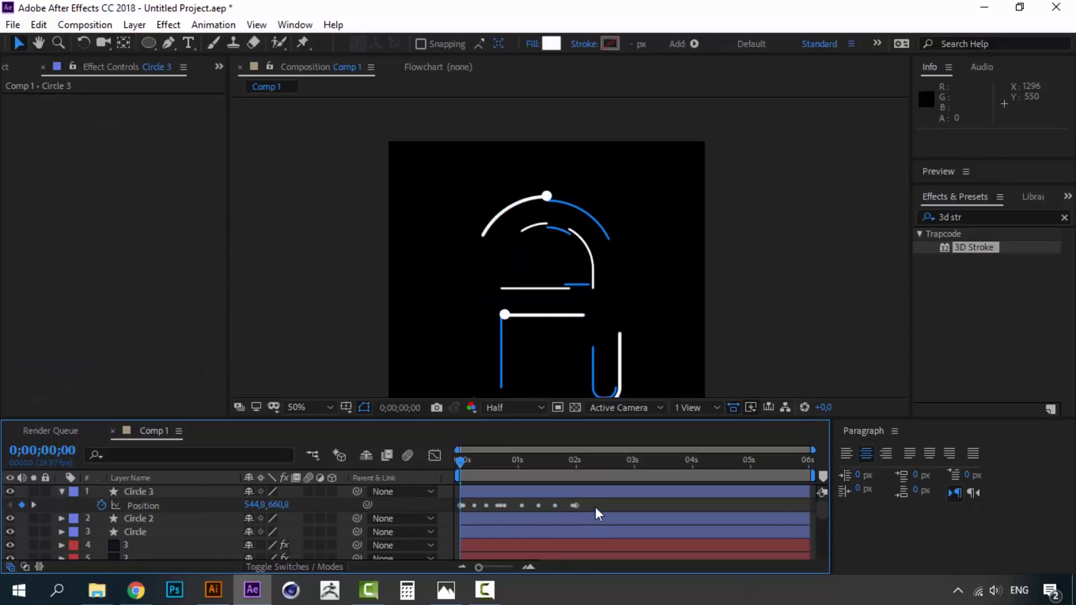
pyautogui.moveTo(577, 505); pyautogui.dragTo(810, 505)
pyautogui.press('space')
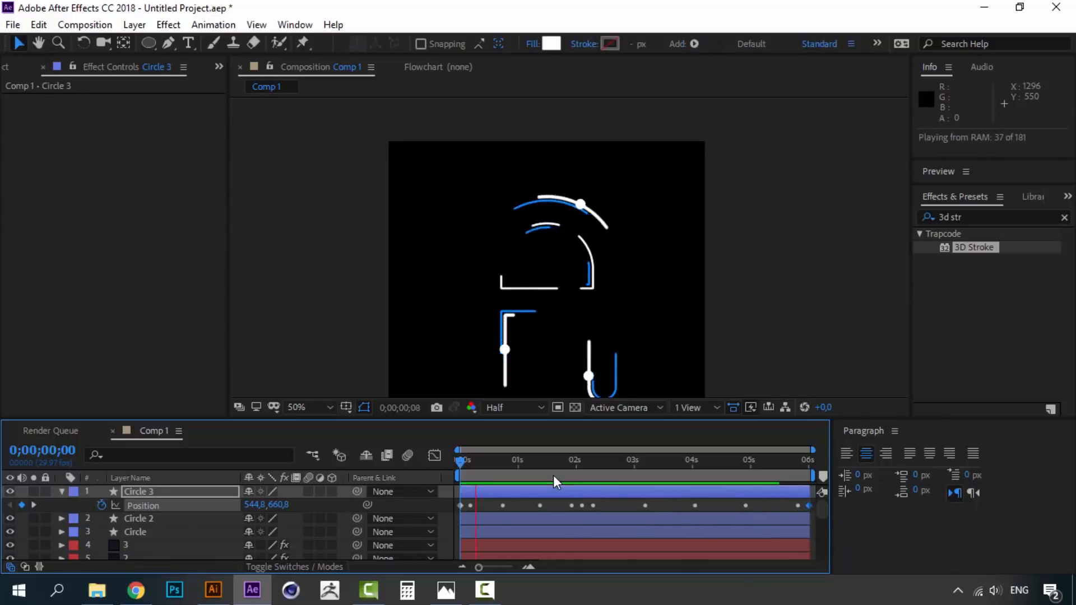
pyautogui.click(462, 460)
pyautogui.moveTo(543, 333); pyautogui.dragTo(523, 291)
pyautogui.press('space')
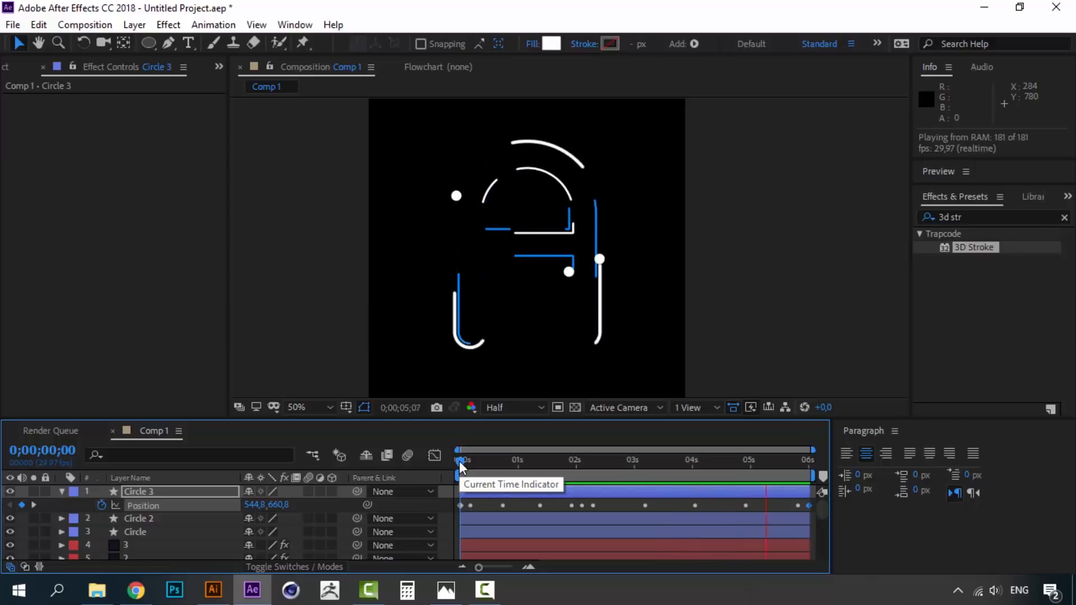
pyautogui.press('space')
# - Collapse the properties of Circle 3 and layer 1 in the timeline
pyautogui.click(64, 490)
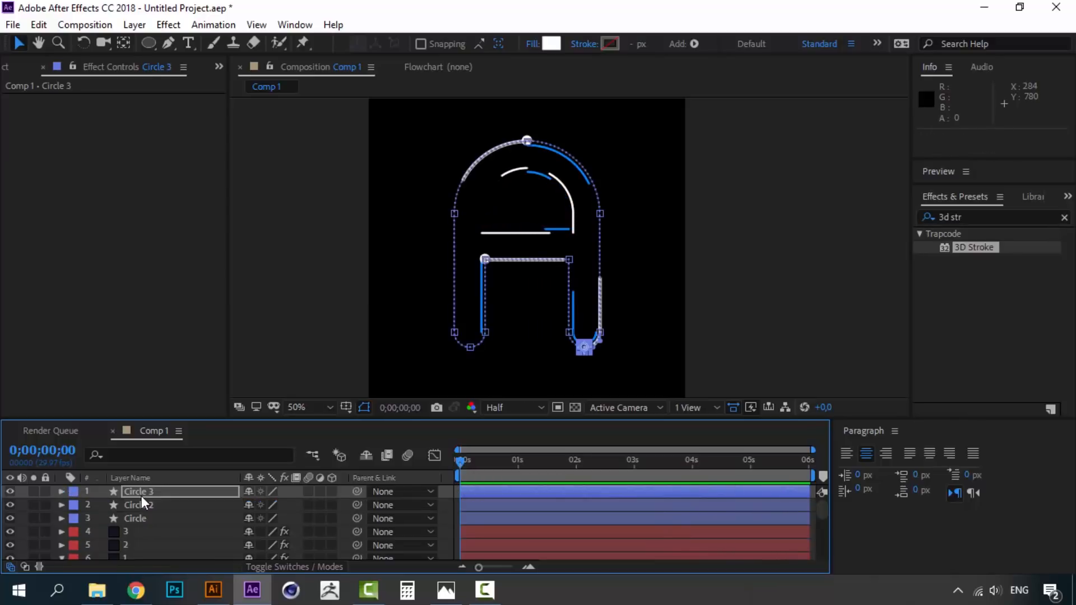
pyautogui.click(140, 494)
pyautogui.scroll(-5, 133, 552)
pyautogui.scroll(-3, 132, 549)
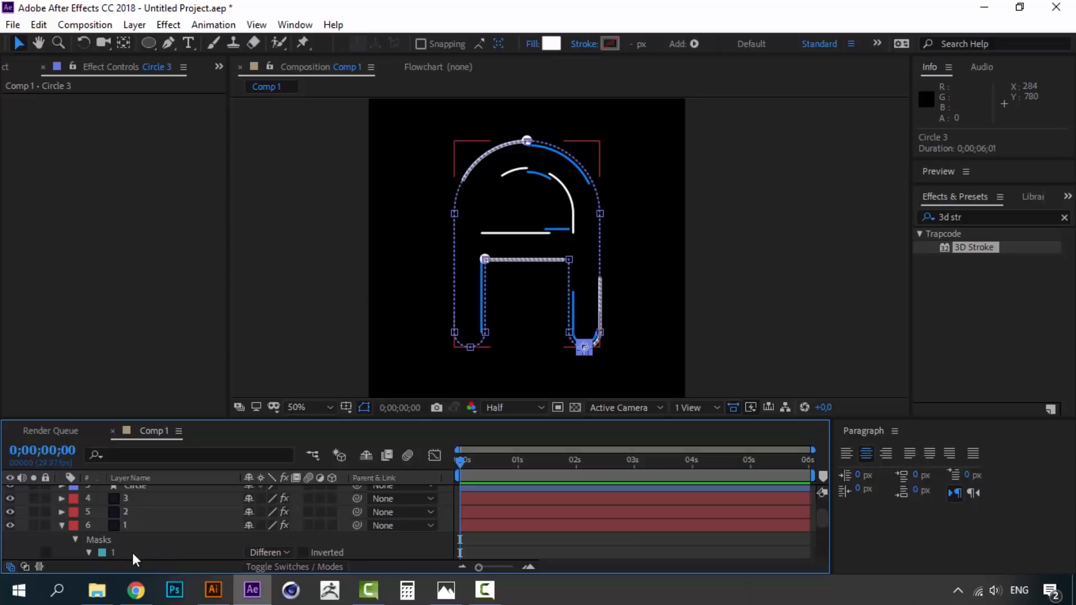
pyautogui.click(62, 523)
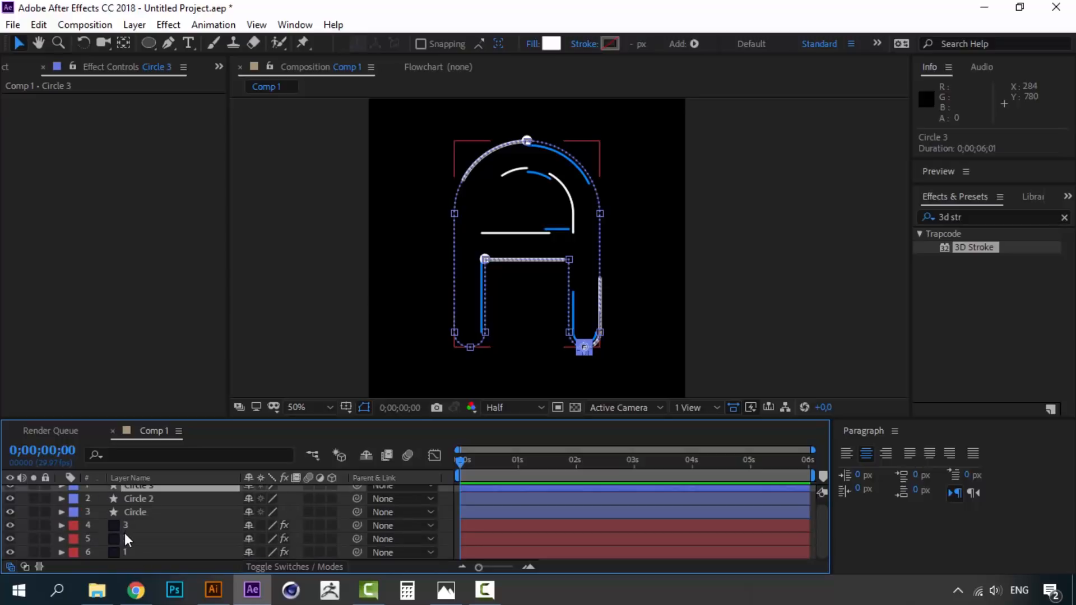
# - Pre-compose all six circle and stroke layers into a new composition named Animation, moving all attributes into it
pyautogui.keyDown('shift'); pyautogui.click(125, 549); pyautogui.keyUp('shift')
pyautogui.scroll(1, 126, 549)
pyautogui.scroll(-1, 126, 549)
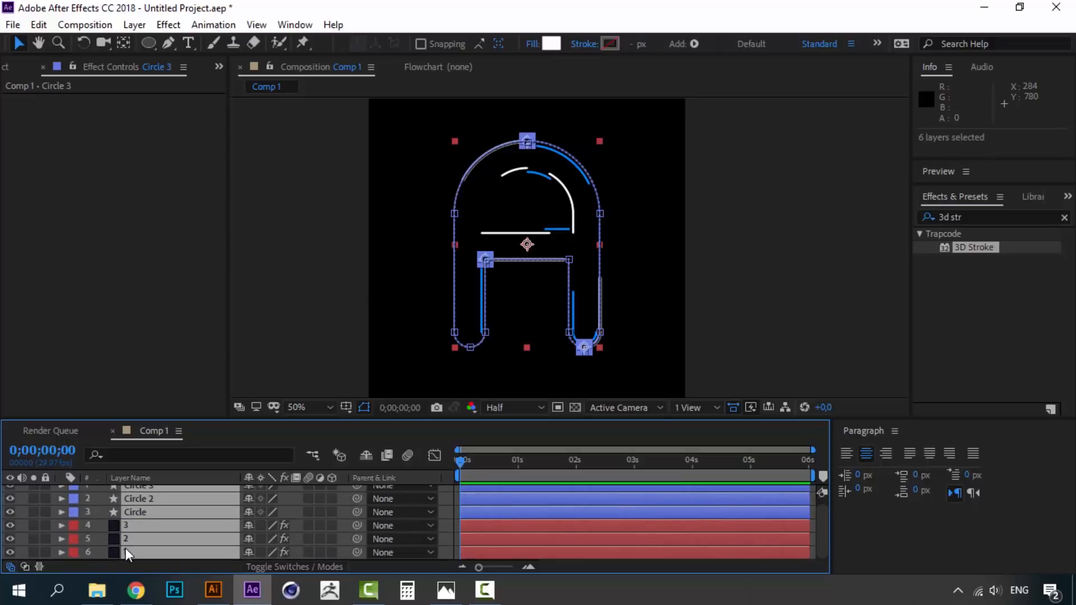
pyautogui.rightClick(125, 548)
pyautogui.click(207, 479)
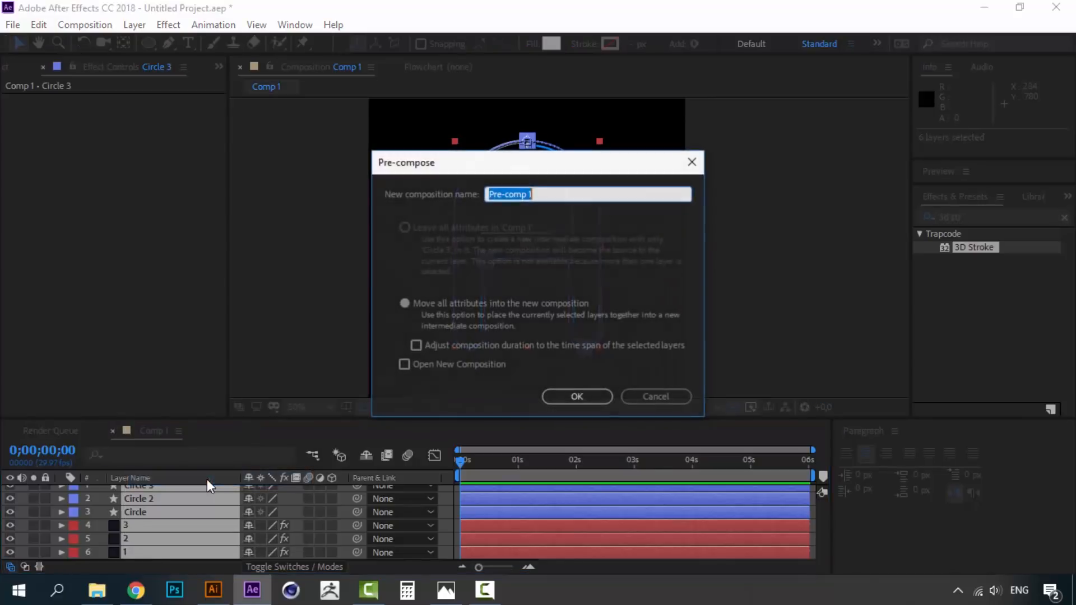
pyautogui.write('Animation')
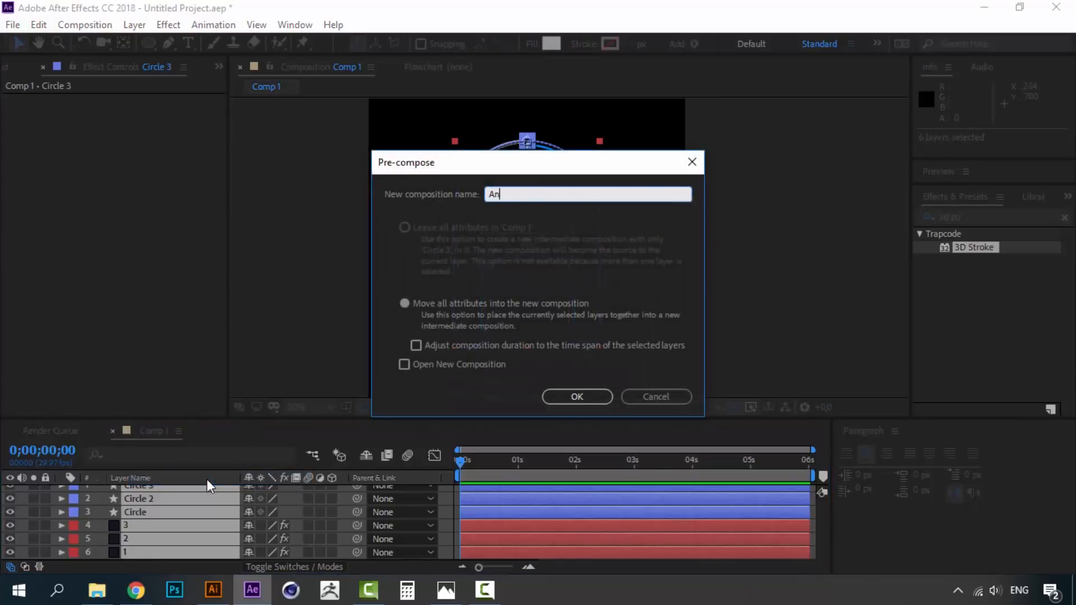
pyautogui.click(566, 396)
# - Create an 800 x 800 px solid in dark blue 111521 and place it beneath the Animation layer as the background
pyautogui.click(155, 492)
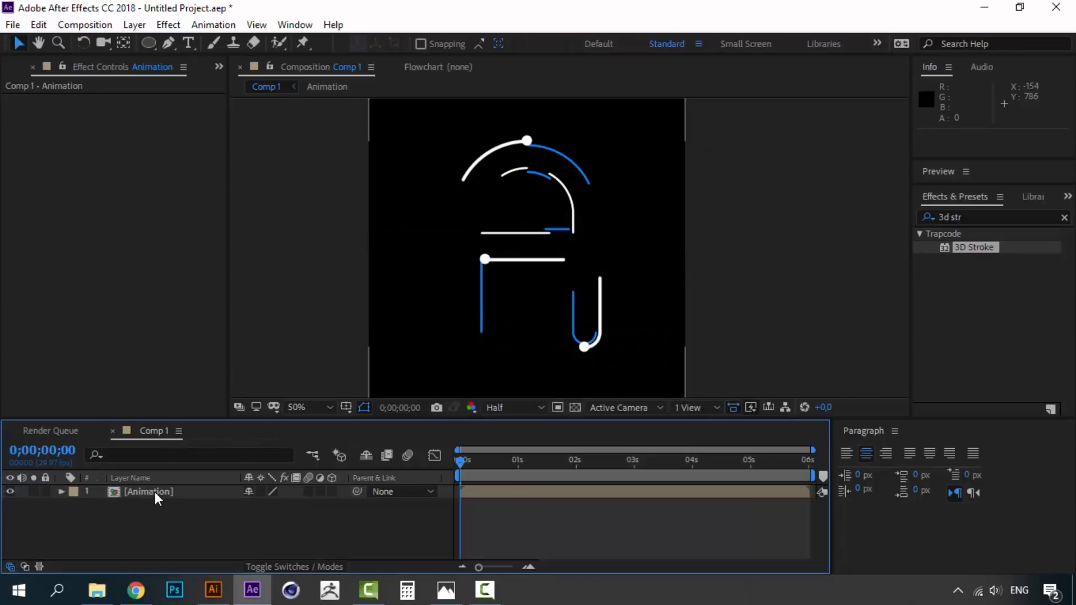
pyautogui.click(135, 25)
pyautogui.moveTo(155, 42)
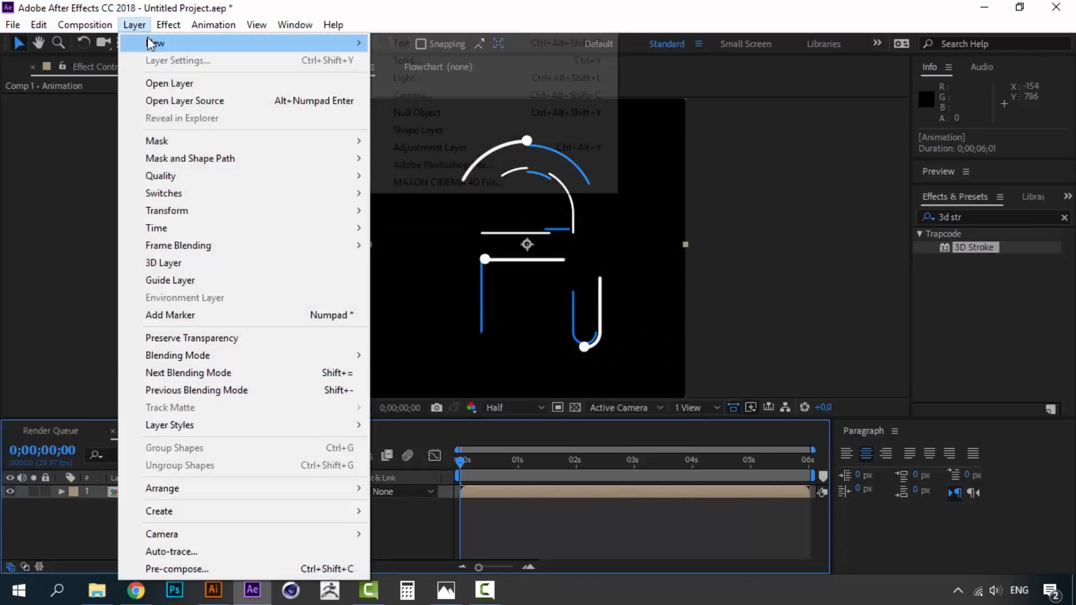
pyautogui.click(391, 55)
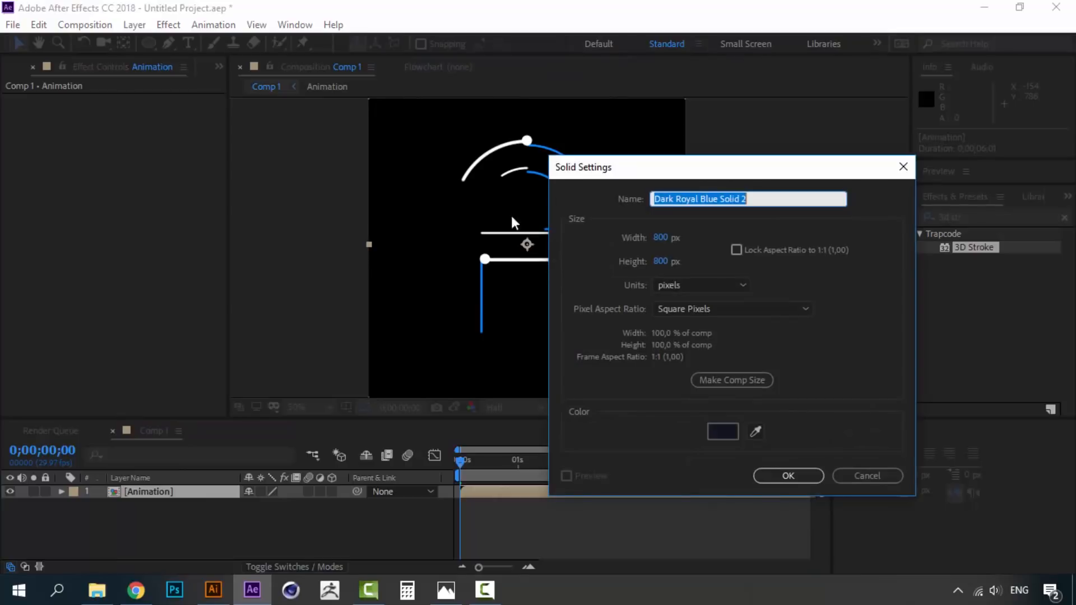
pyautogui.click(723, 432)
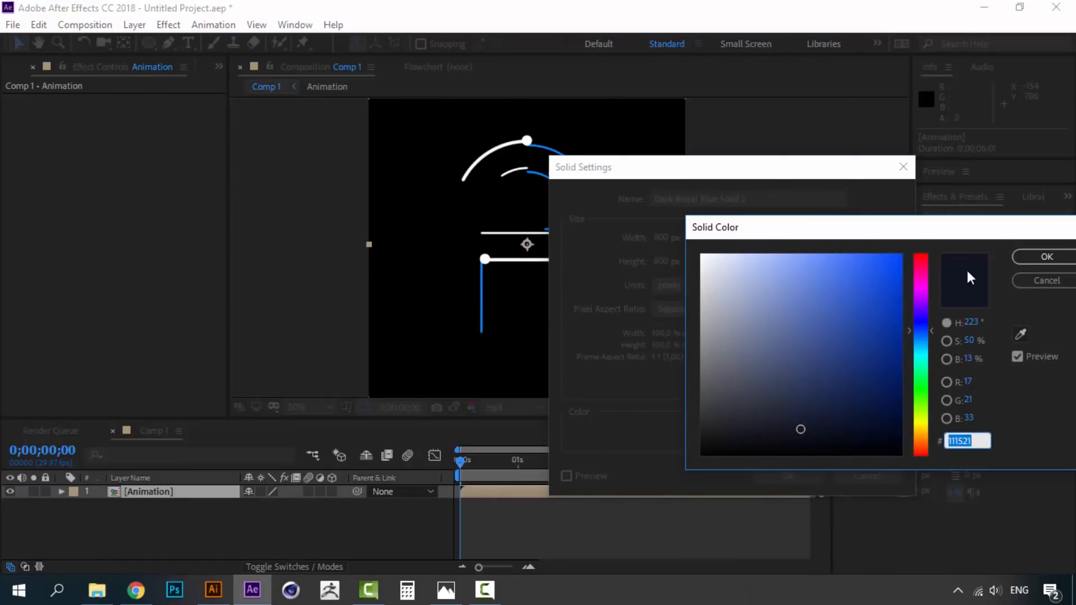
pyautogui.click(1046, 261)
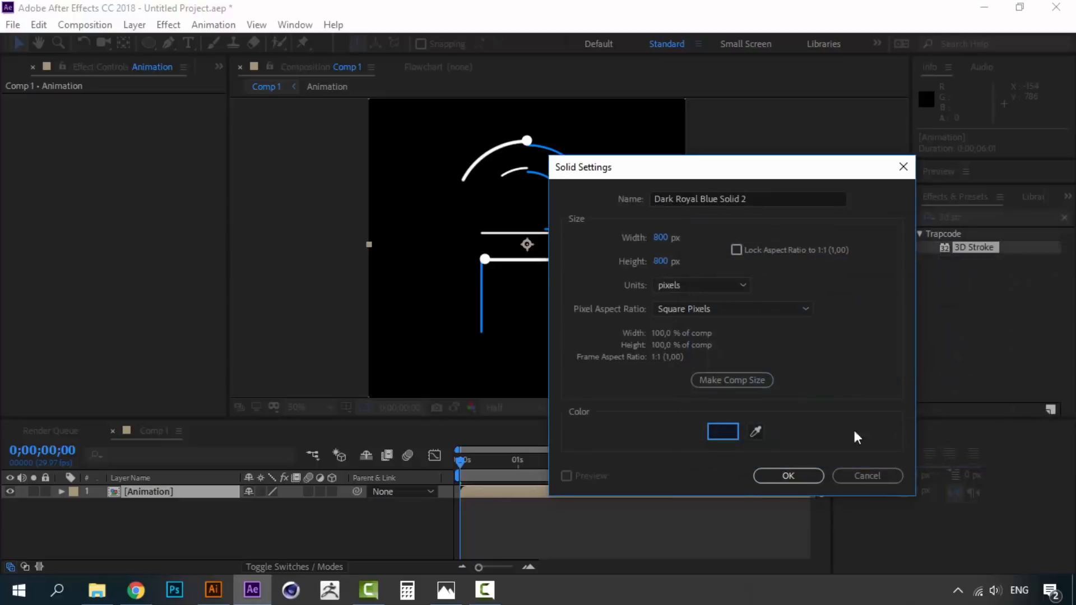
pyautogui.click(789, 476)
pyautogui.moveTo(172, 492); pyautogui.dragTo(170, 516)
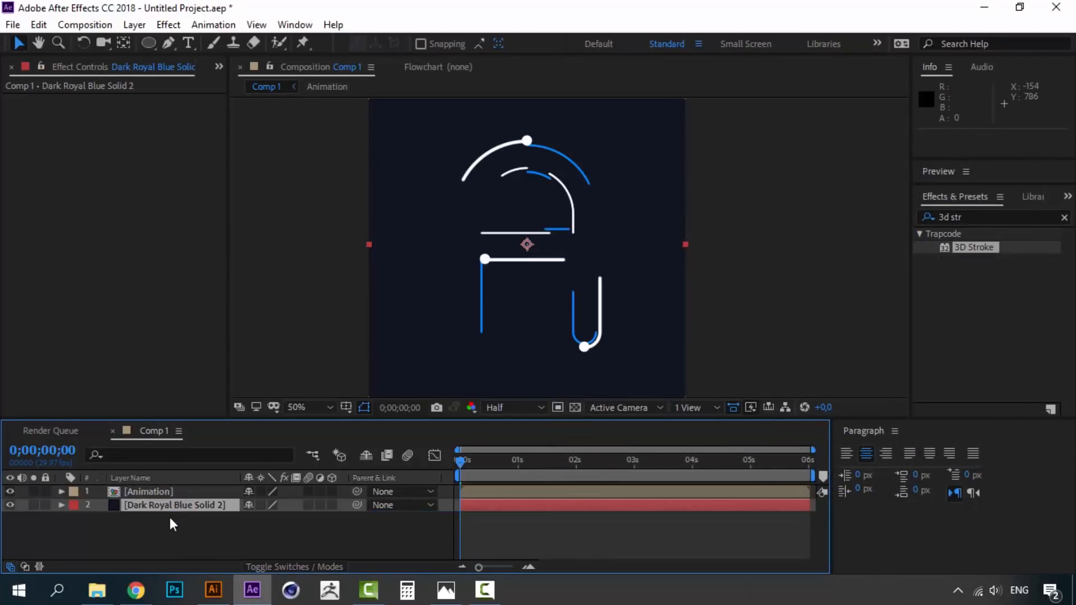
# - Preview the letter animation over the dark background, first at the current view size and again at 25% magnification
pyautogui.press('space')
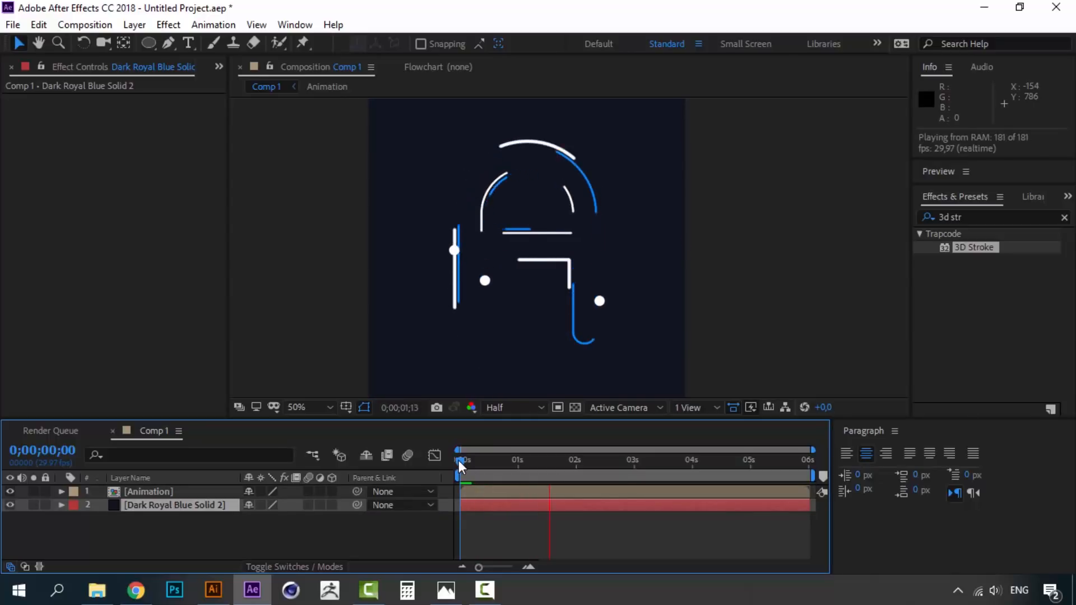
pyautogui.press('space')
pyautogui.press(',')
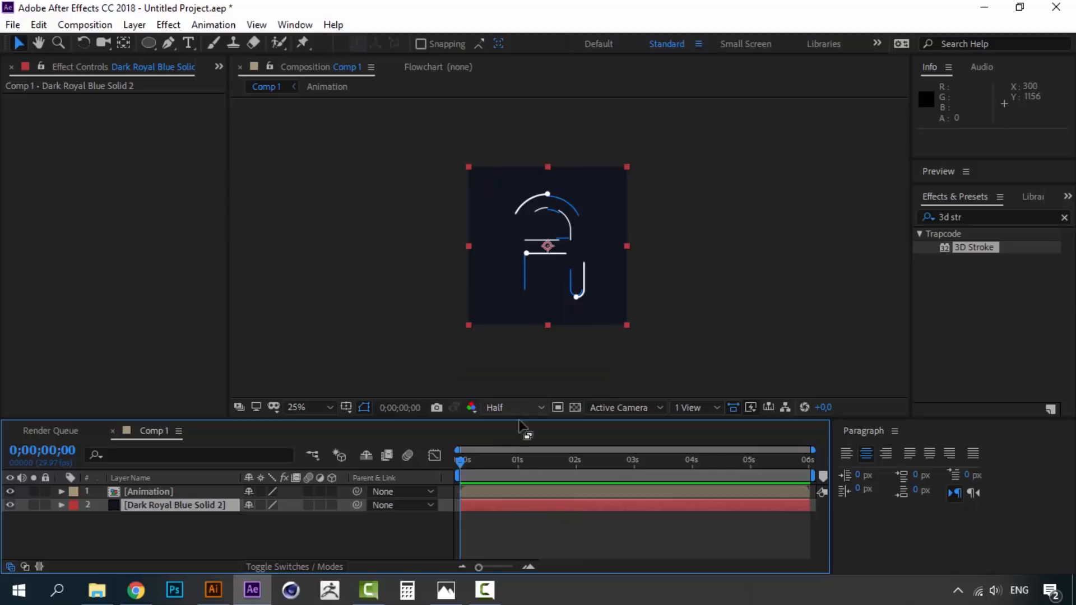
pyautogui.press('space')
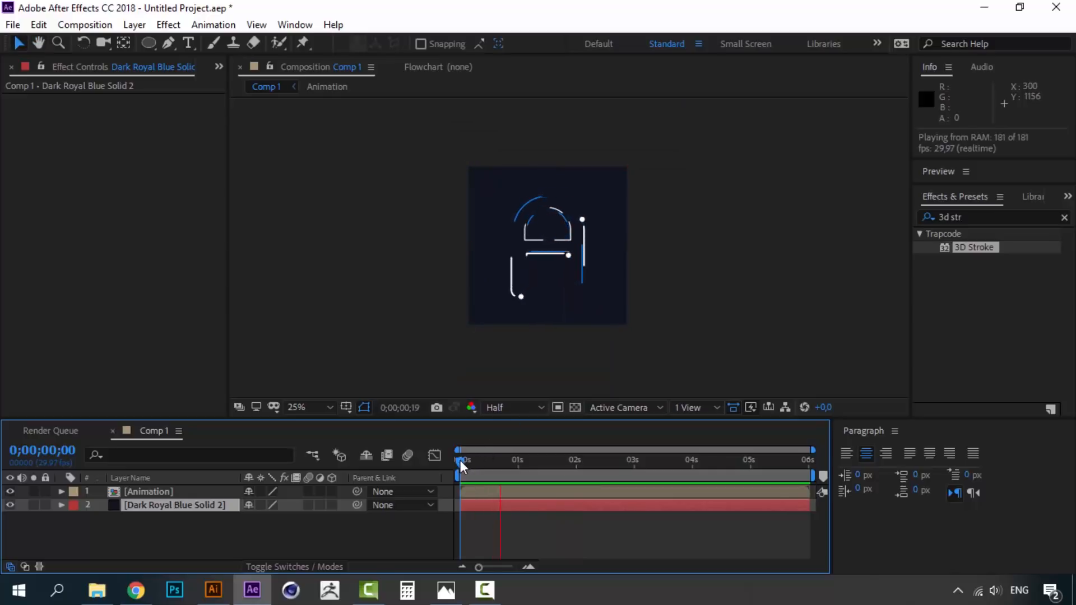